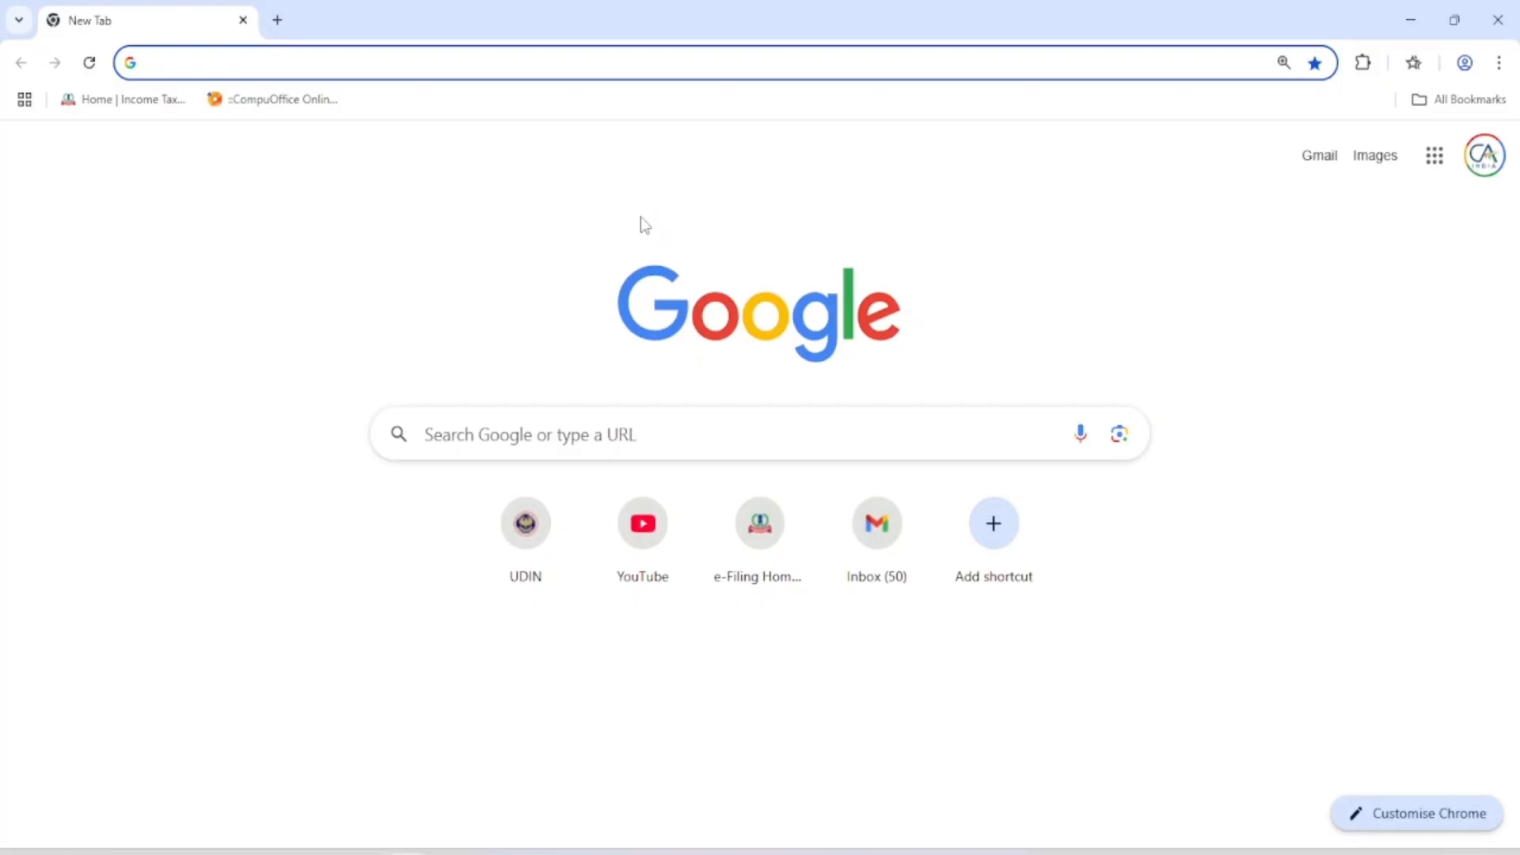
Search Google for "income tax", open the Income Tax Department home page and go to its login form
text(E)
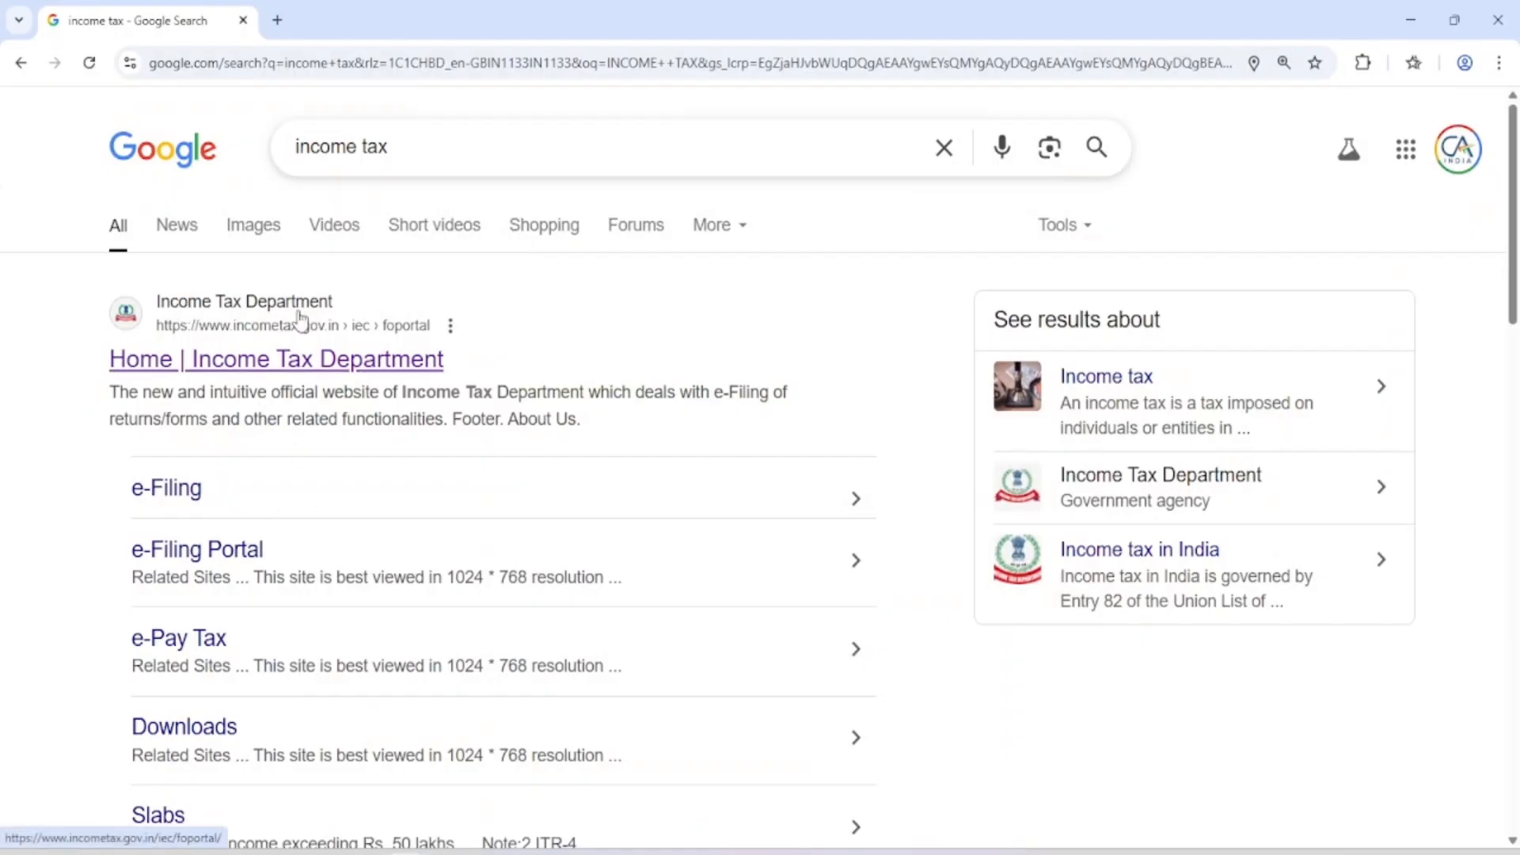
click(285, 365)
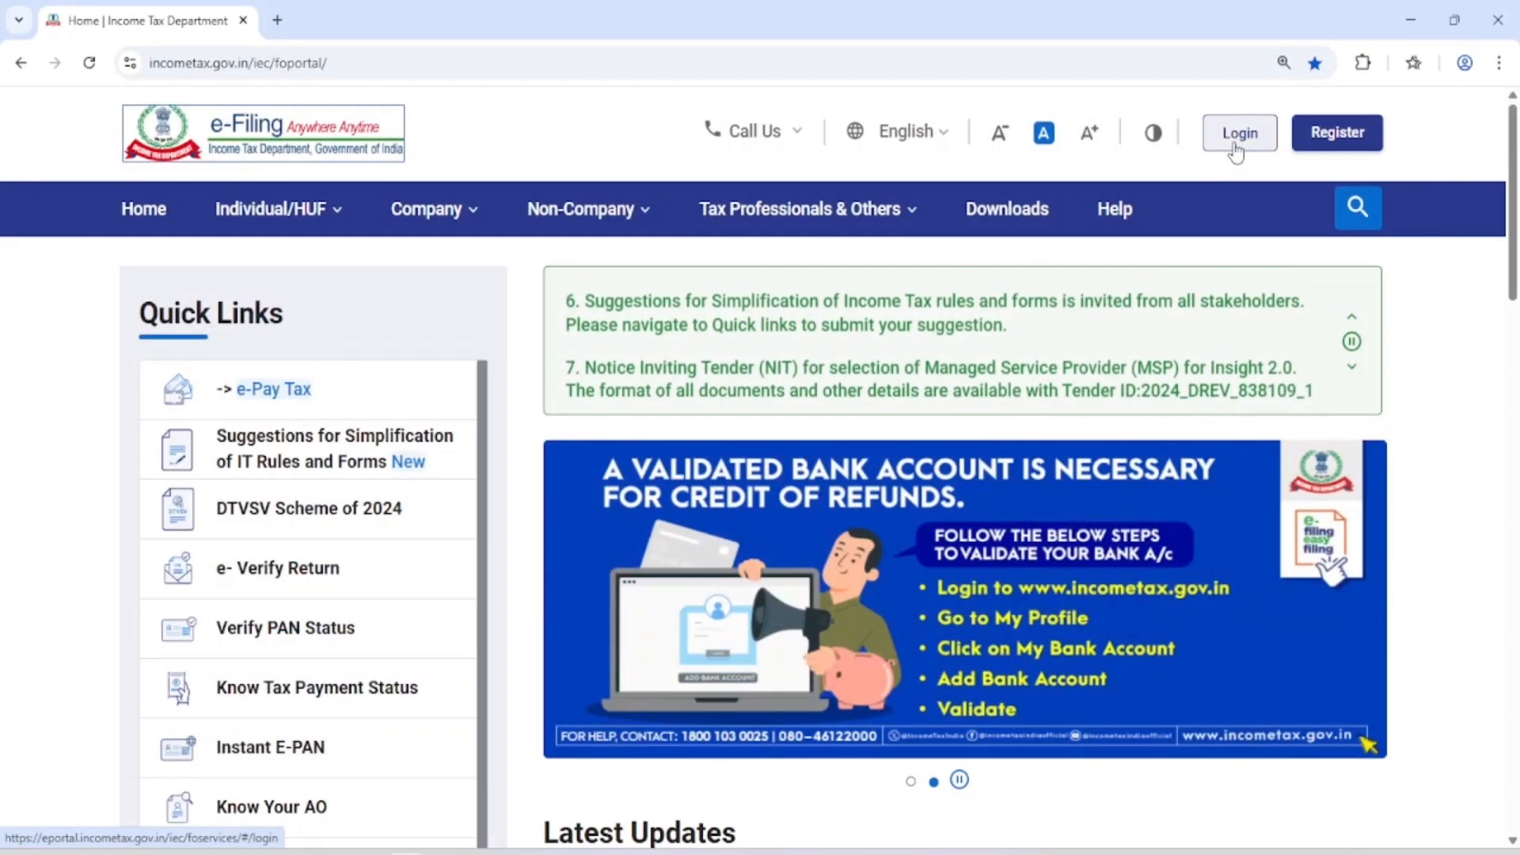
click(1235, 144)
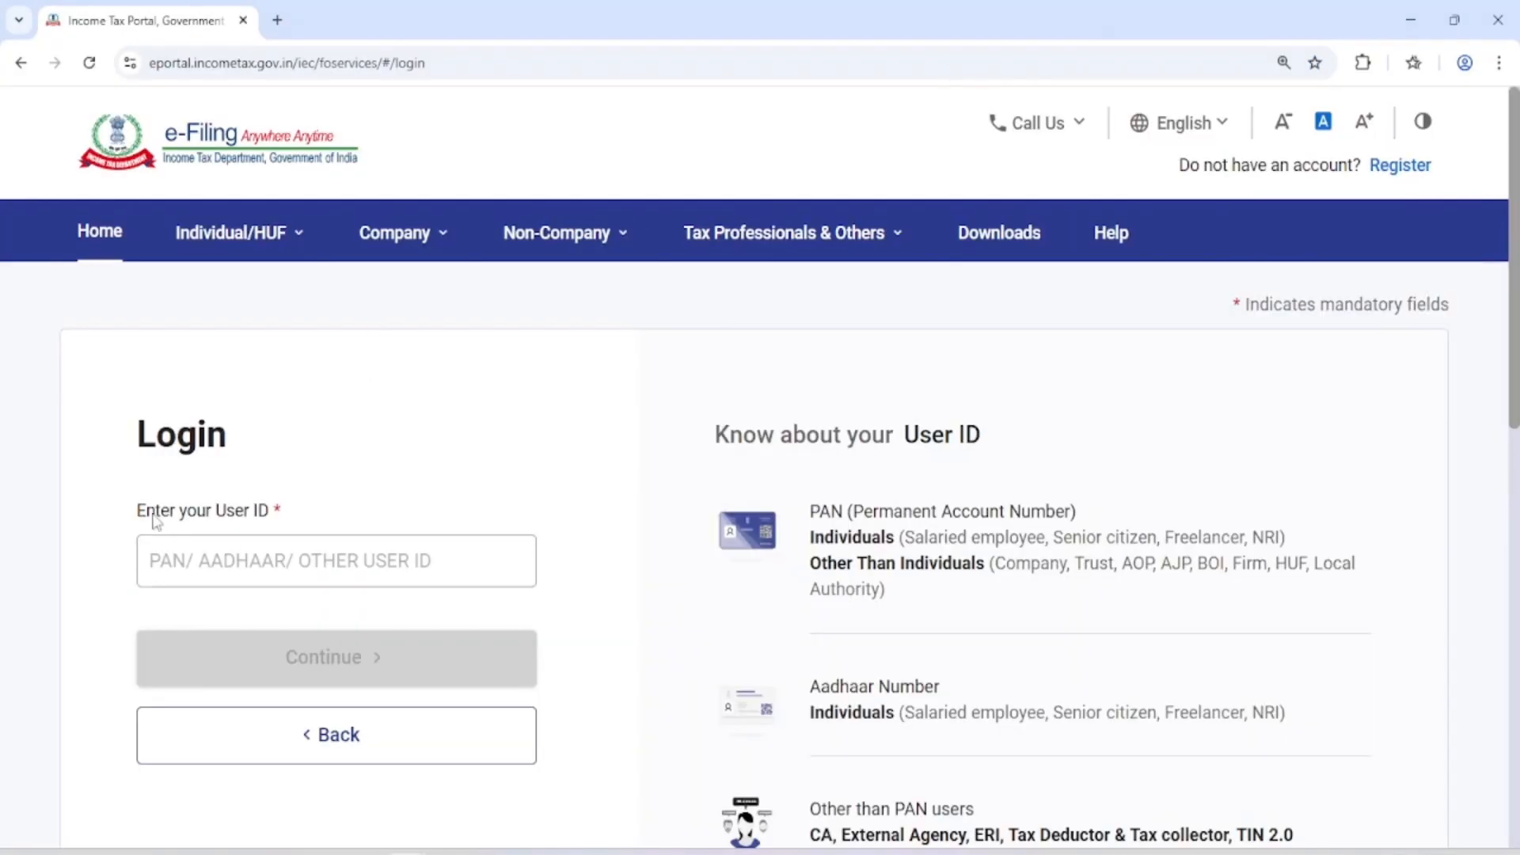
Log in to the e-Filing portal with the user ID, confirming the secure access message and entering the account password
drag(117, 518, 292, 511)
click(226, 559)
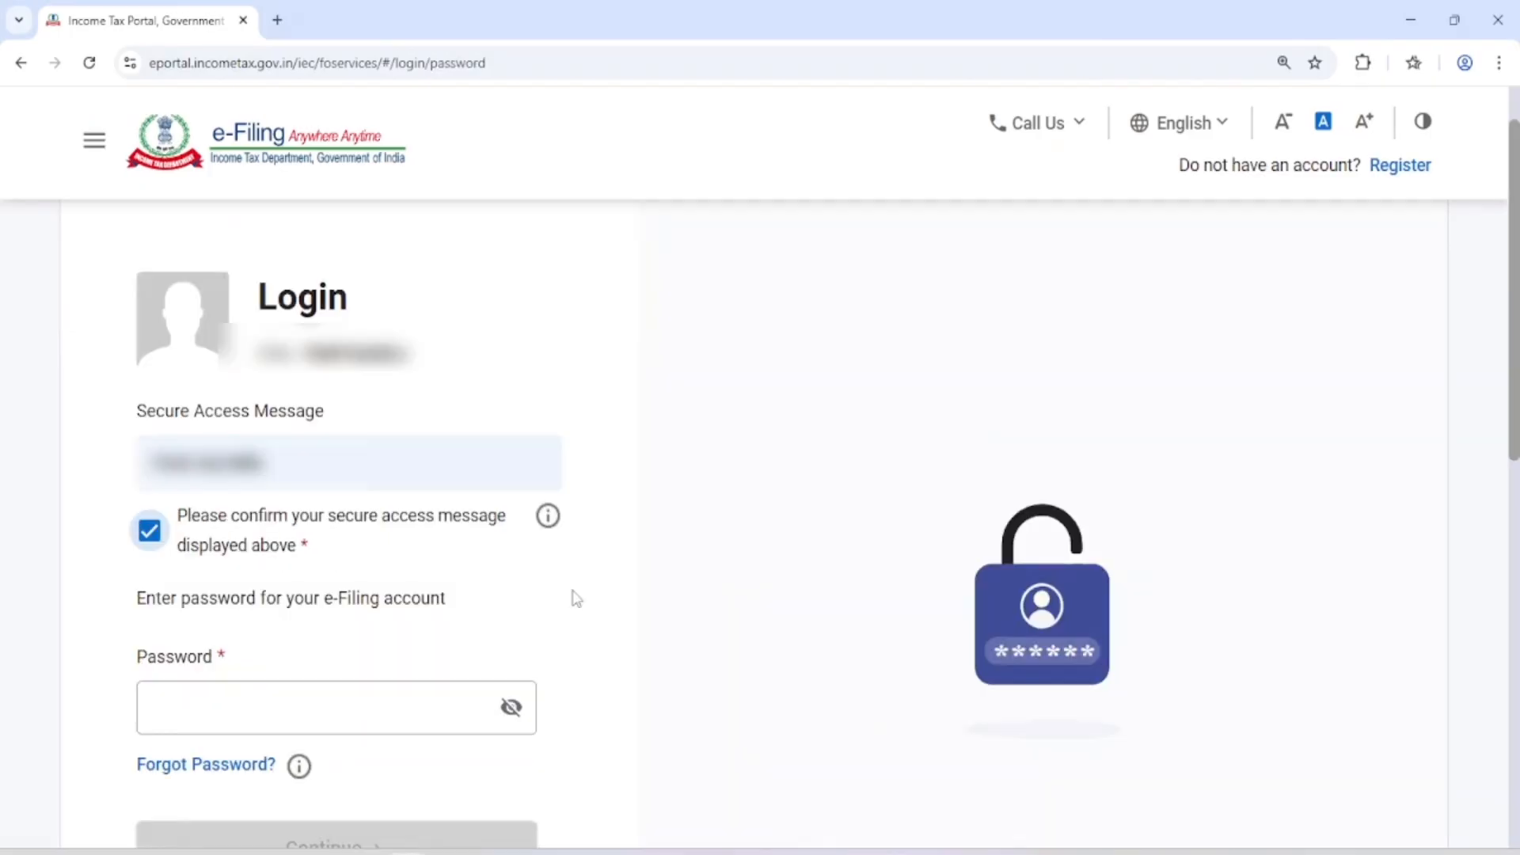
scroll(561, 534, down, 3)
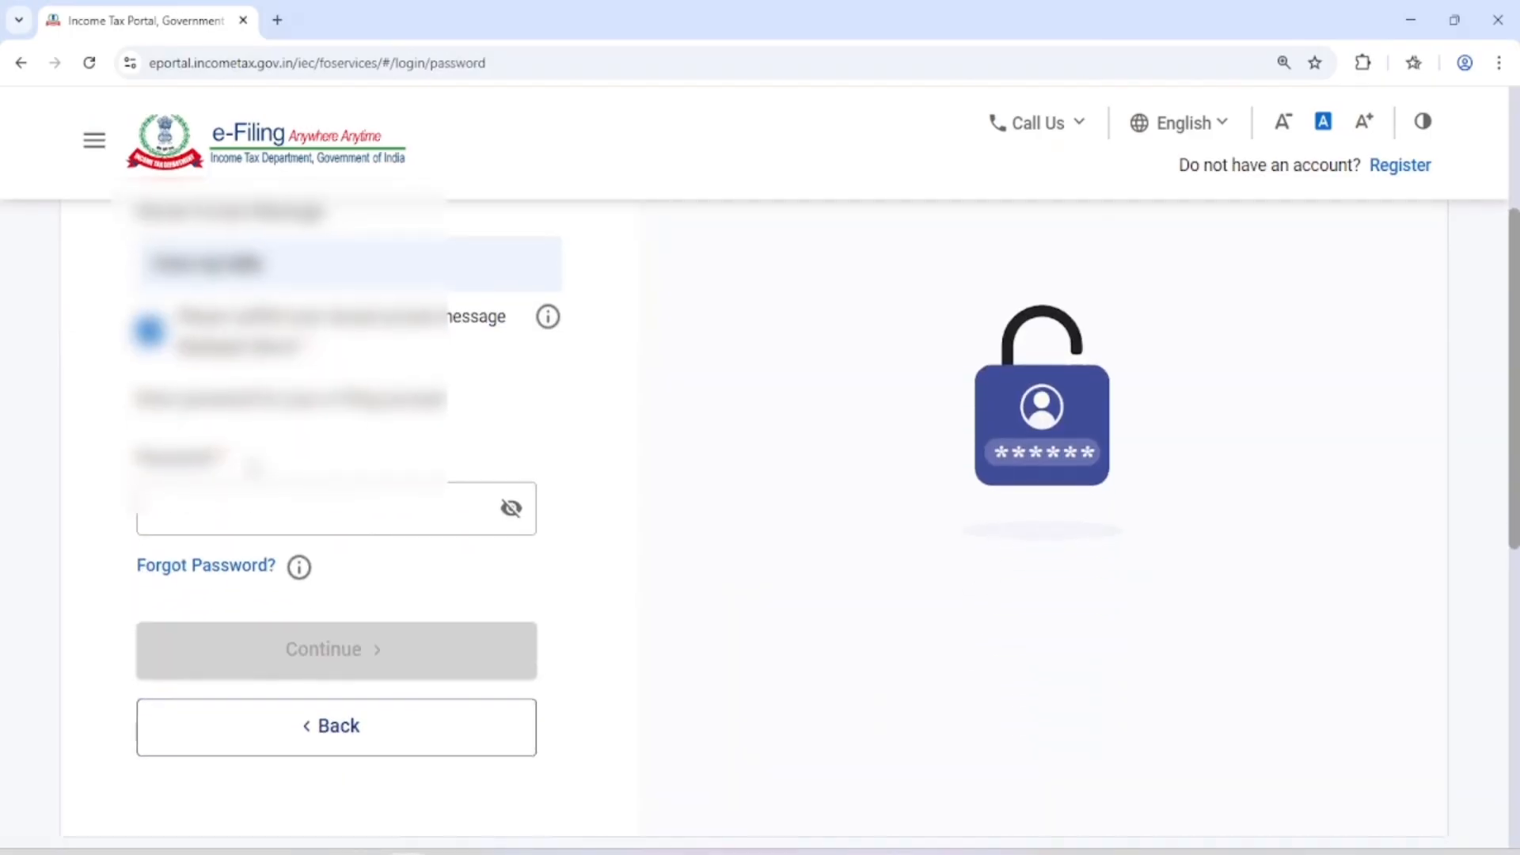
click(196, 501)
scroll(205, 535, down, 1)
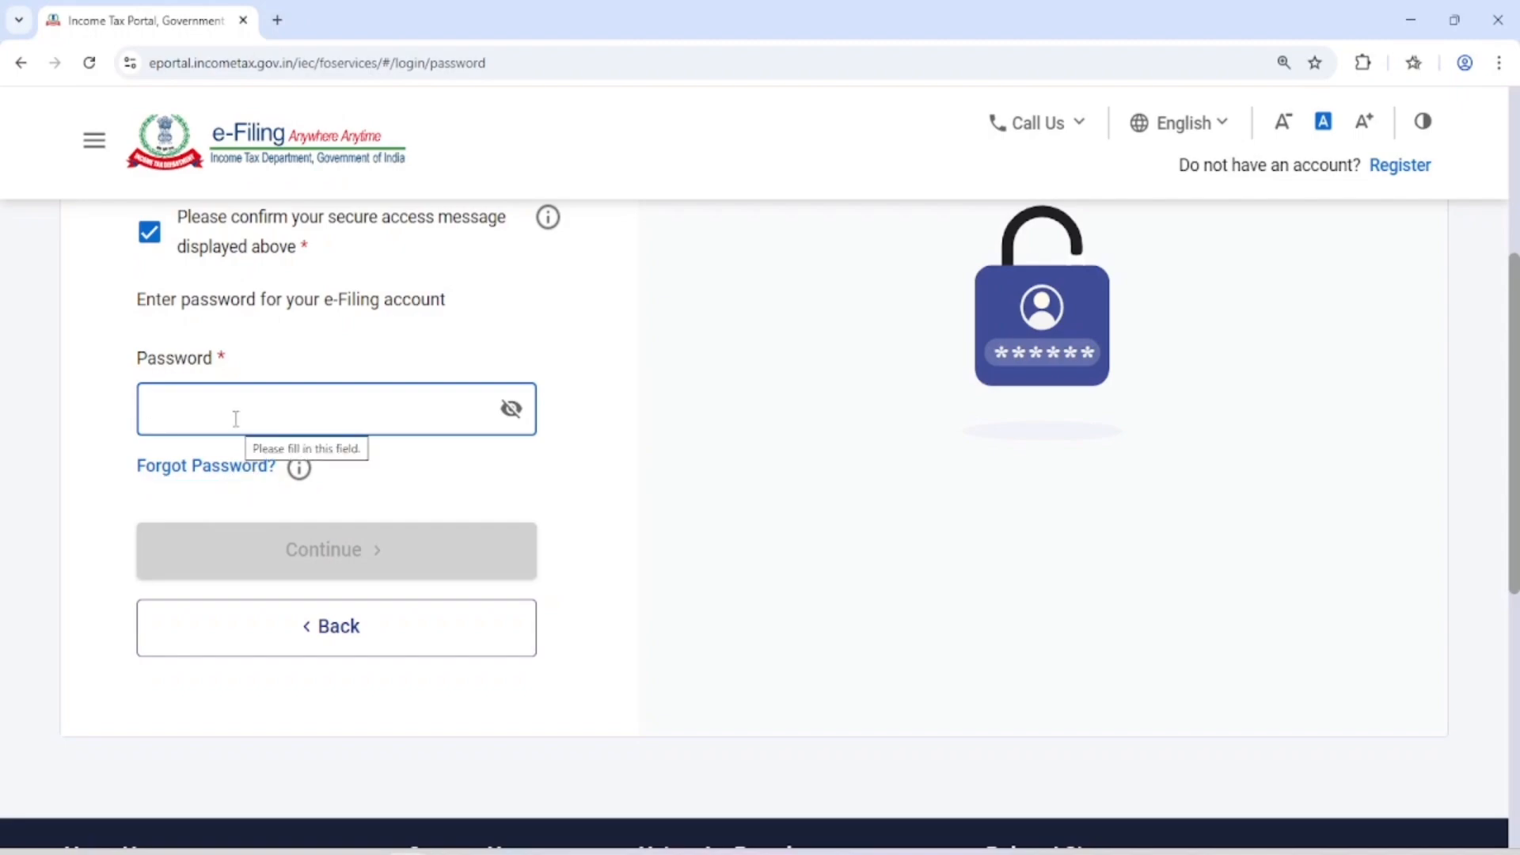
key(ctrl+v)
click(367, 547)
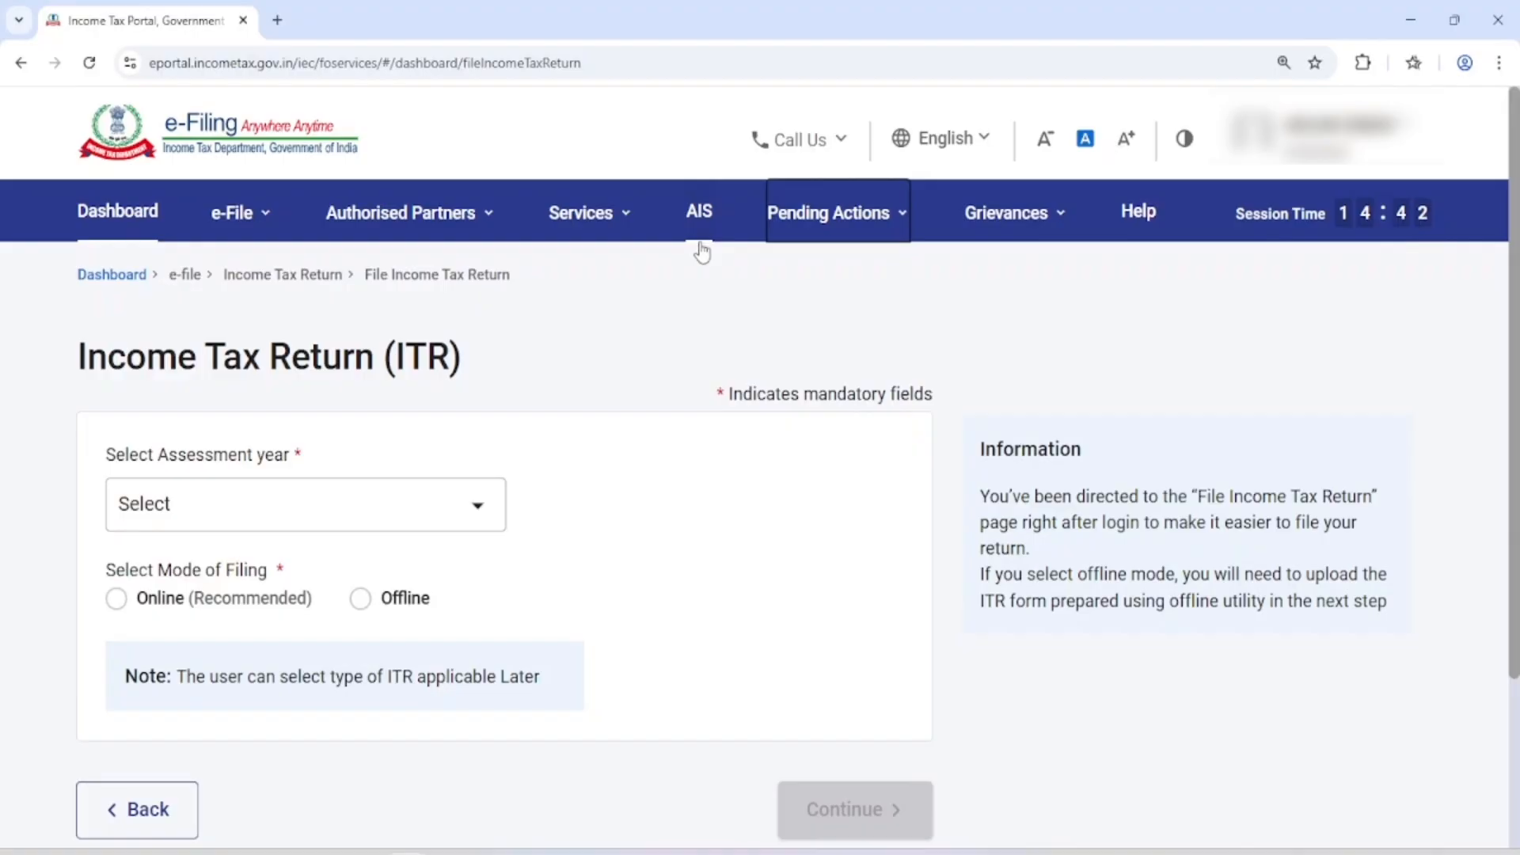
Proceed to the Compliance Portal for the Annual Information Statement and open its AIS page
click(689, 215)
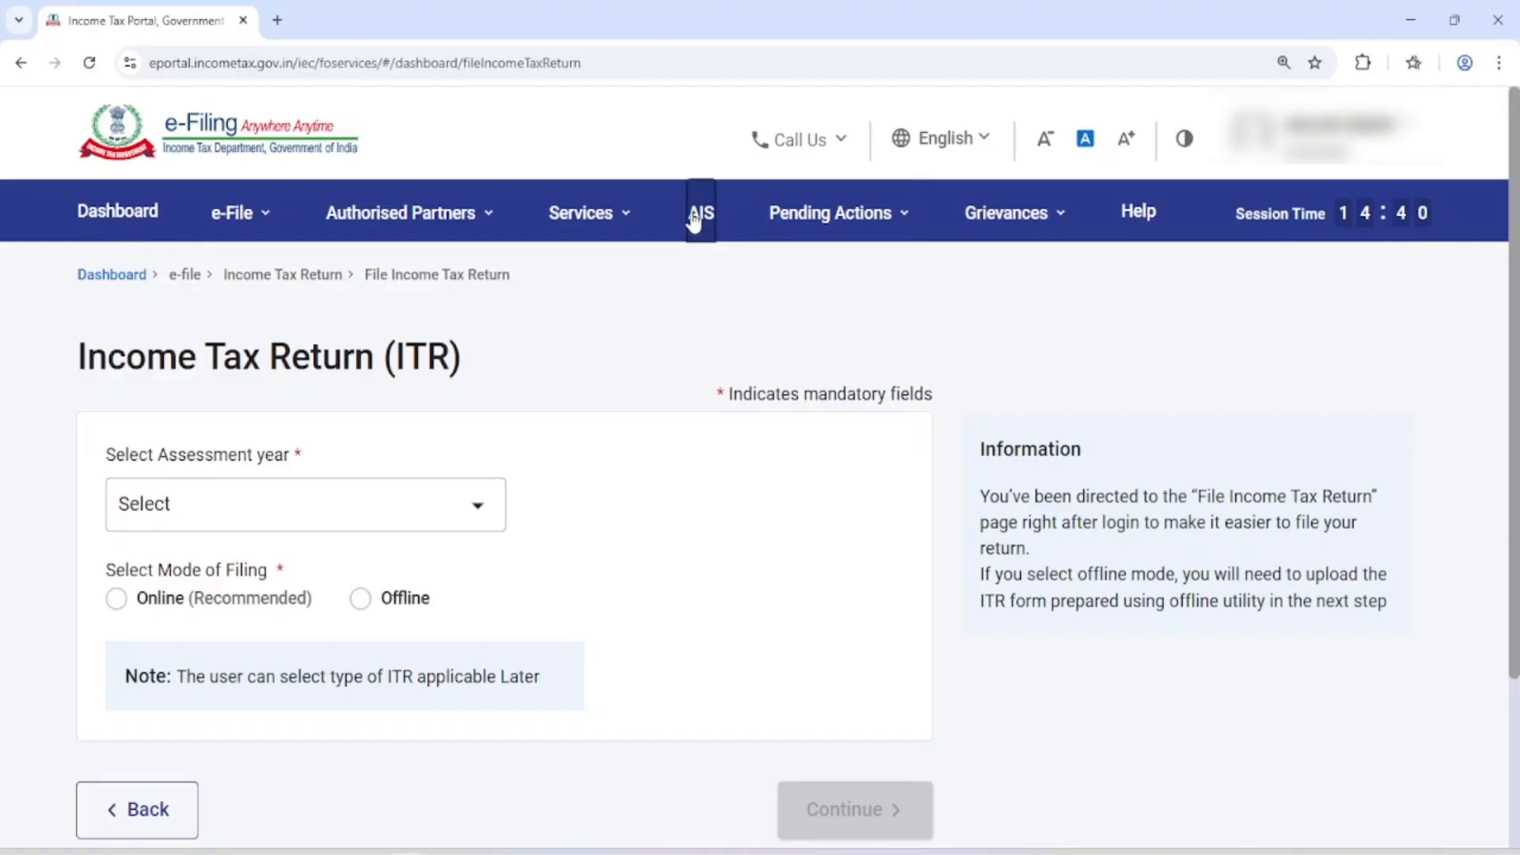
click(945, 639)
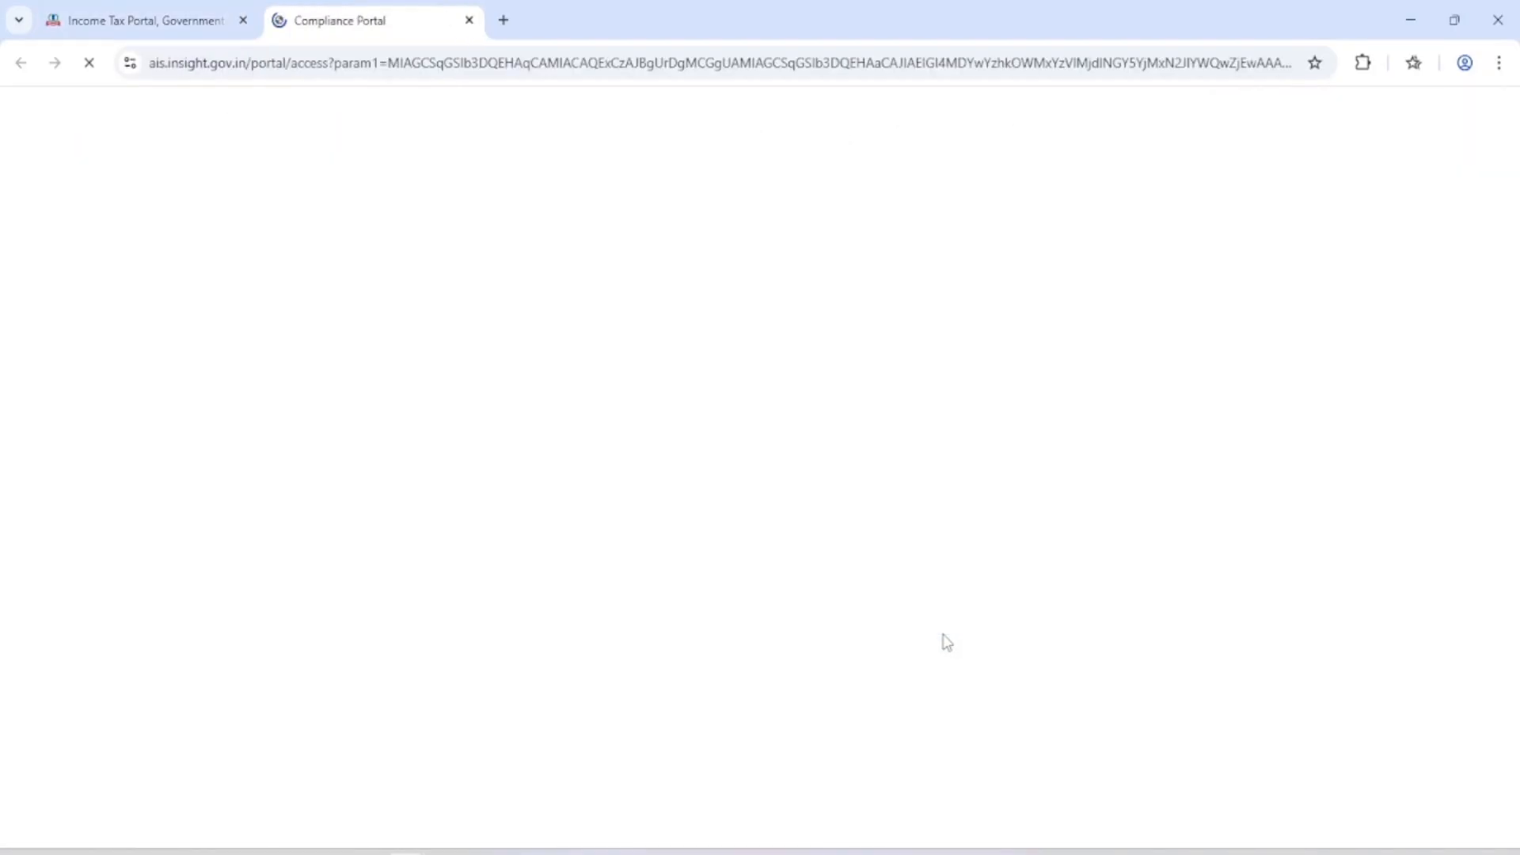
click(236, 289)
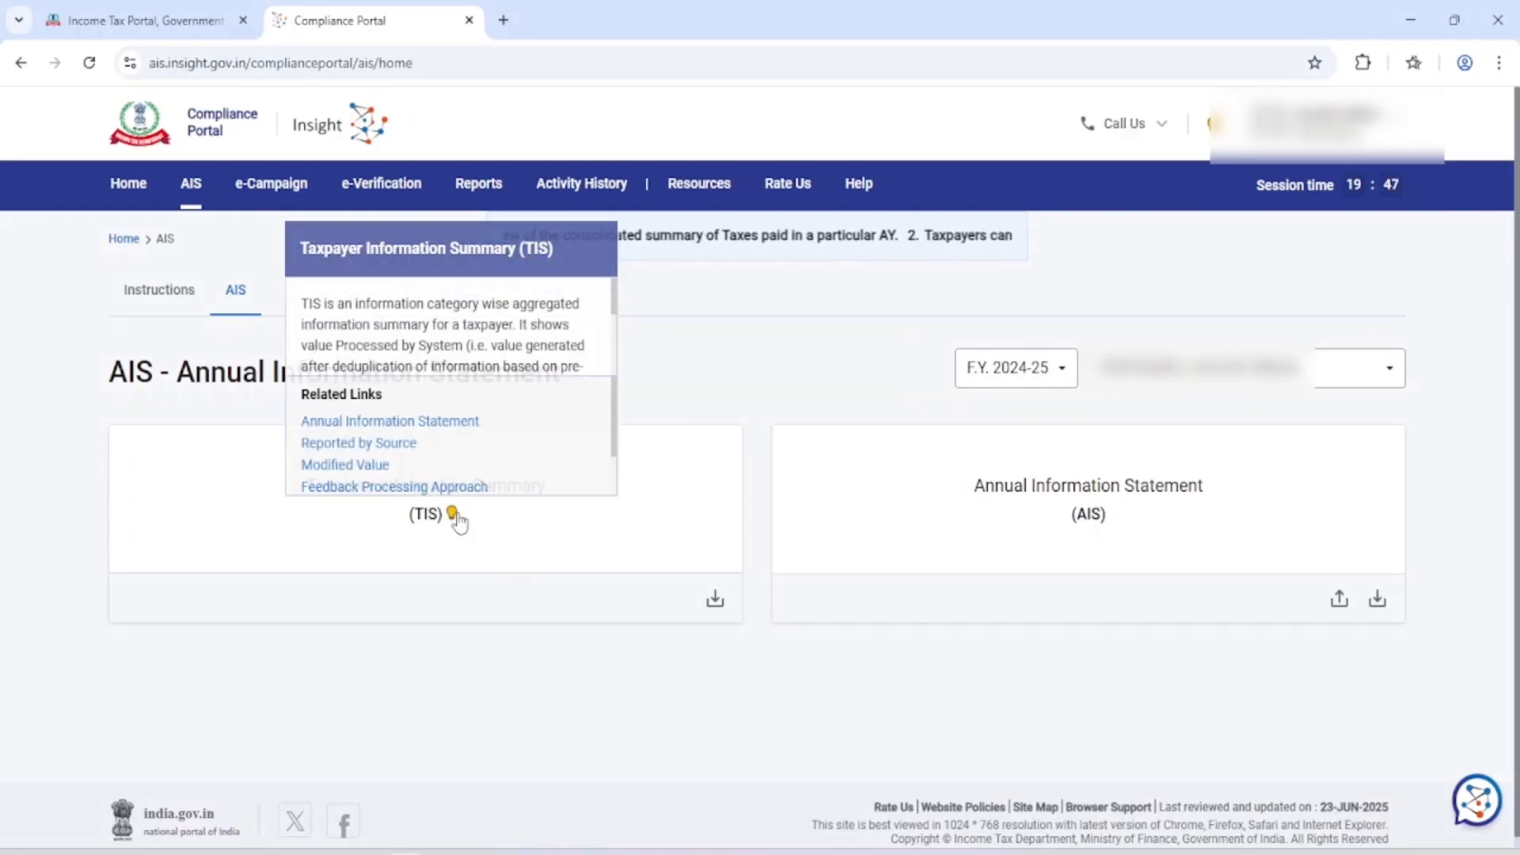
View the Taxpayer Information Summary, check the Annual Information Statement, and return to the summary
click(424, 545)
scroll(307, 528, down, 2)
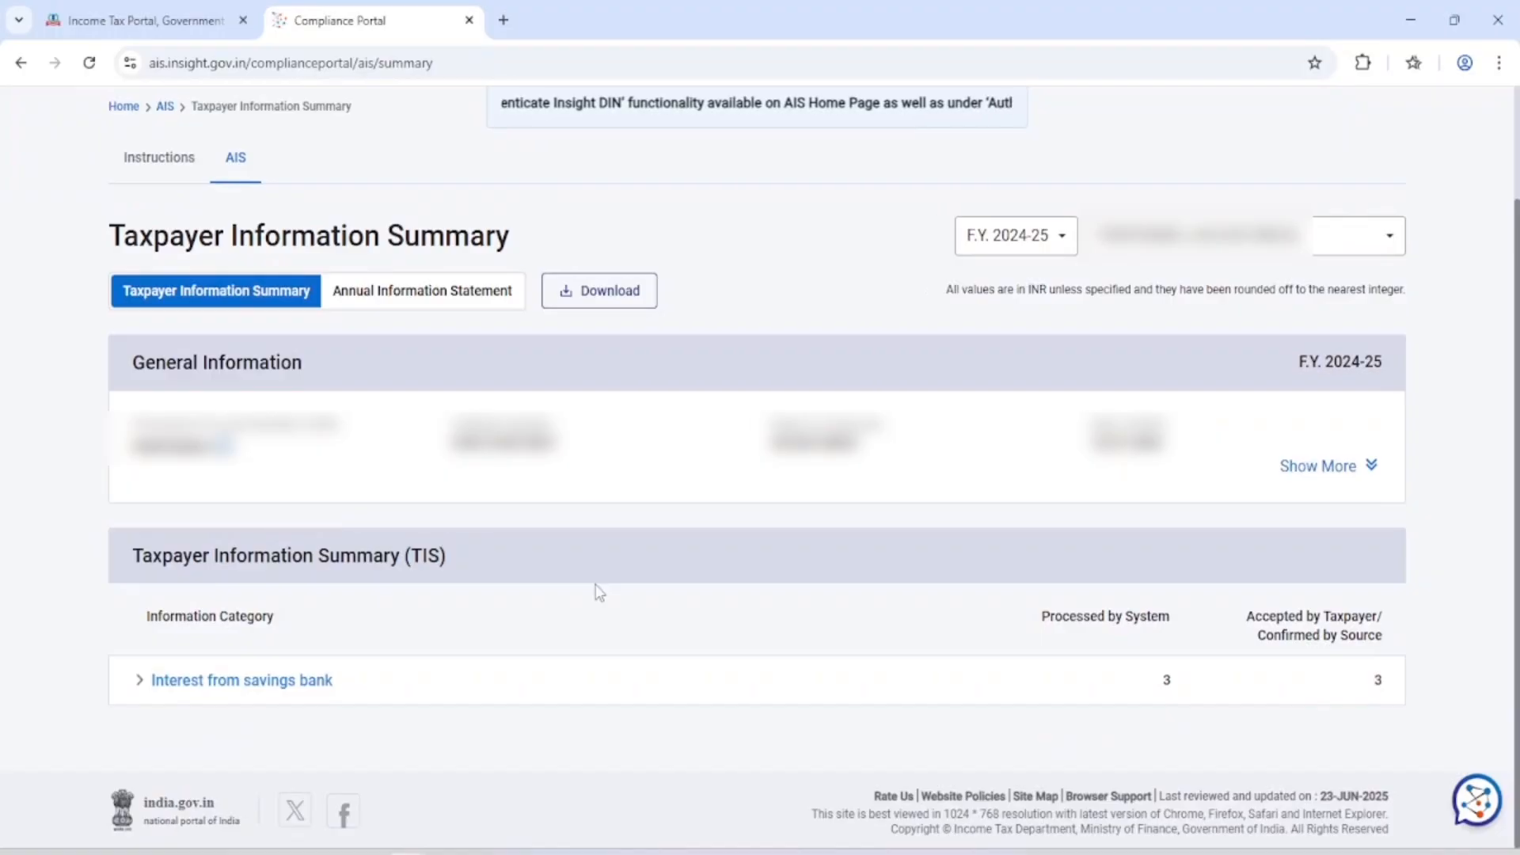
click(416, 292)
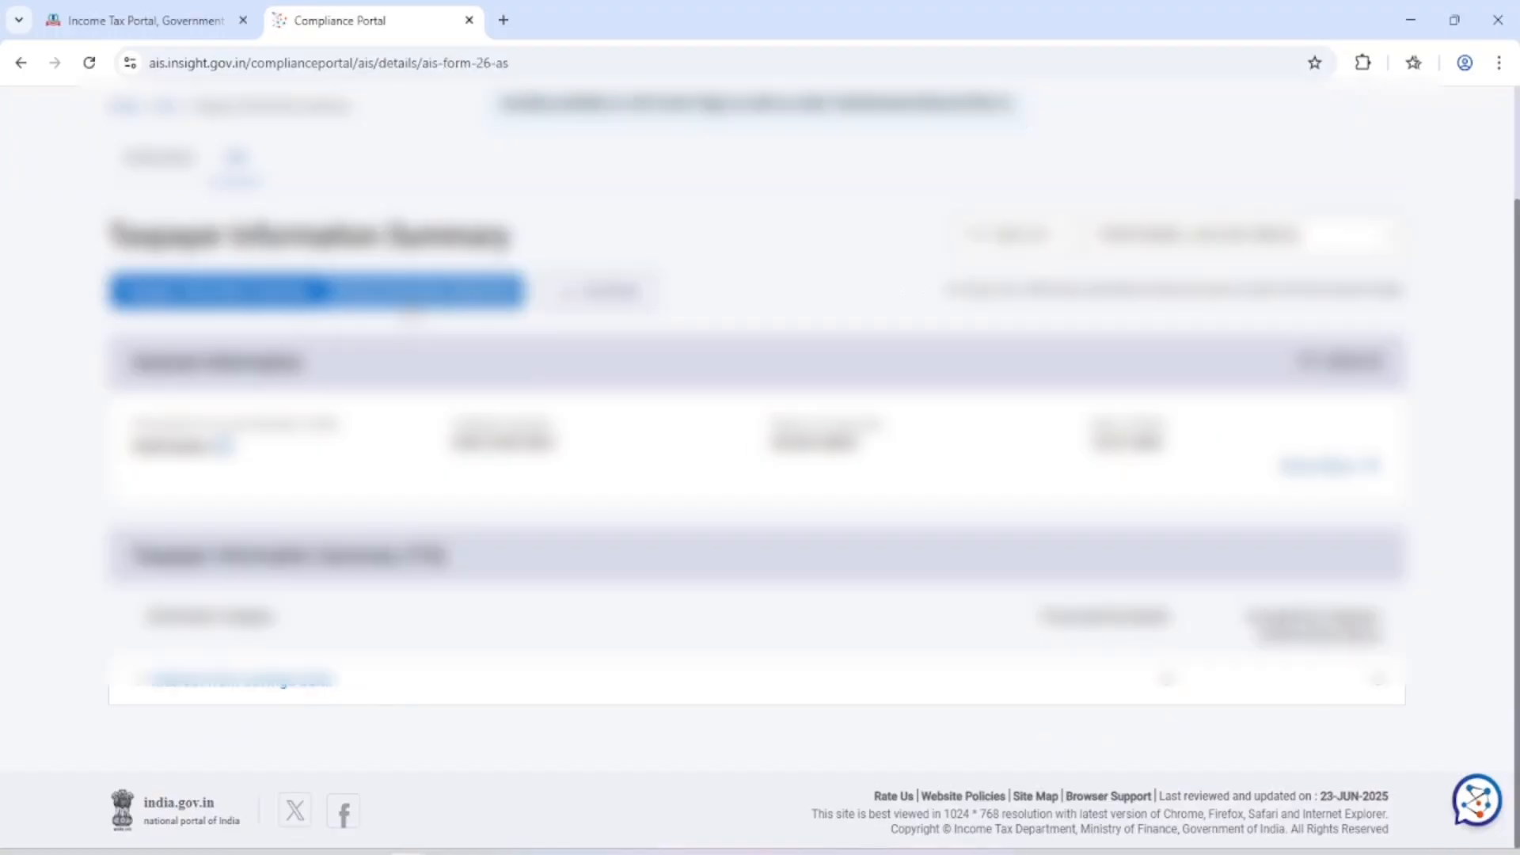
click(261, 432)
scroll(260, 433, down, 2)
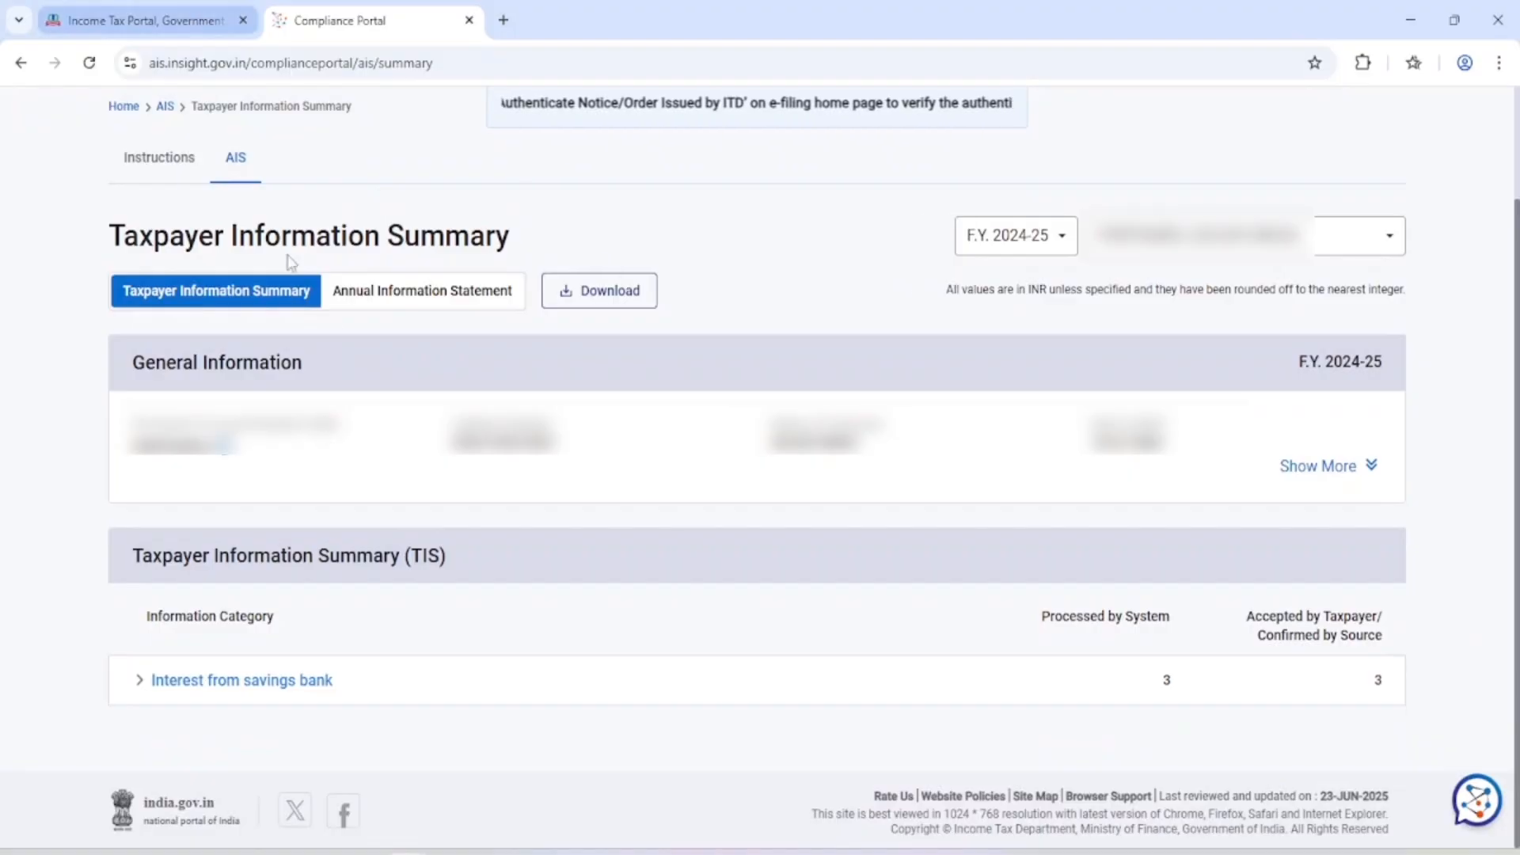
scroll(349, 275, up, 2)
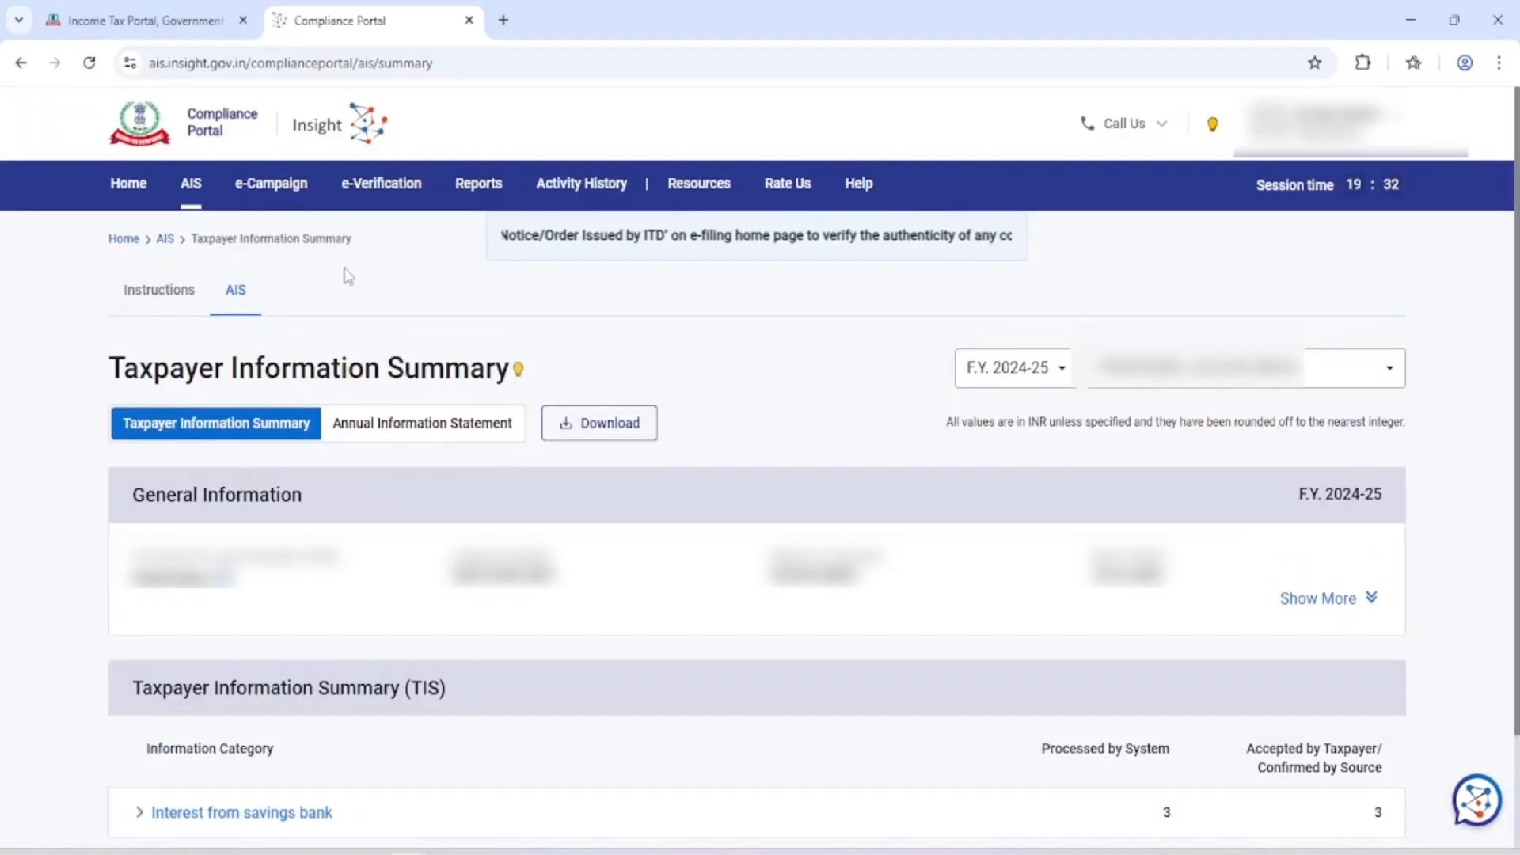
Switch back to the e-Filing portal, request Form 26AS and confirm the redirection to the TRACES site
click(142, 20)
mouse_move(321, 198)
mouse_move(246, 223)
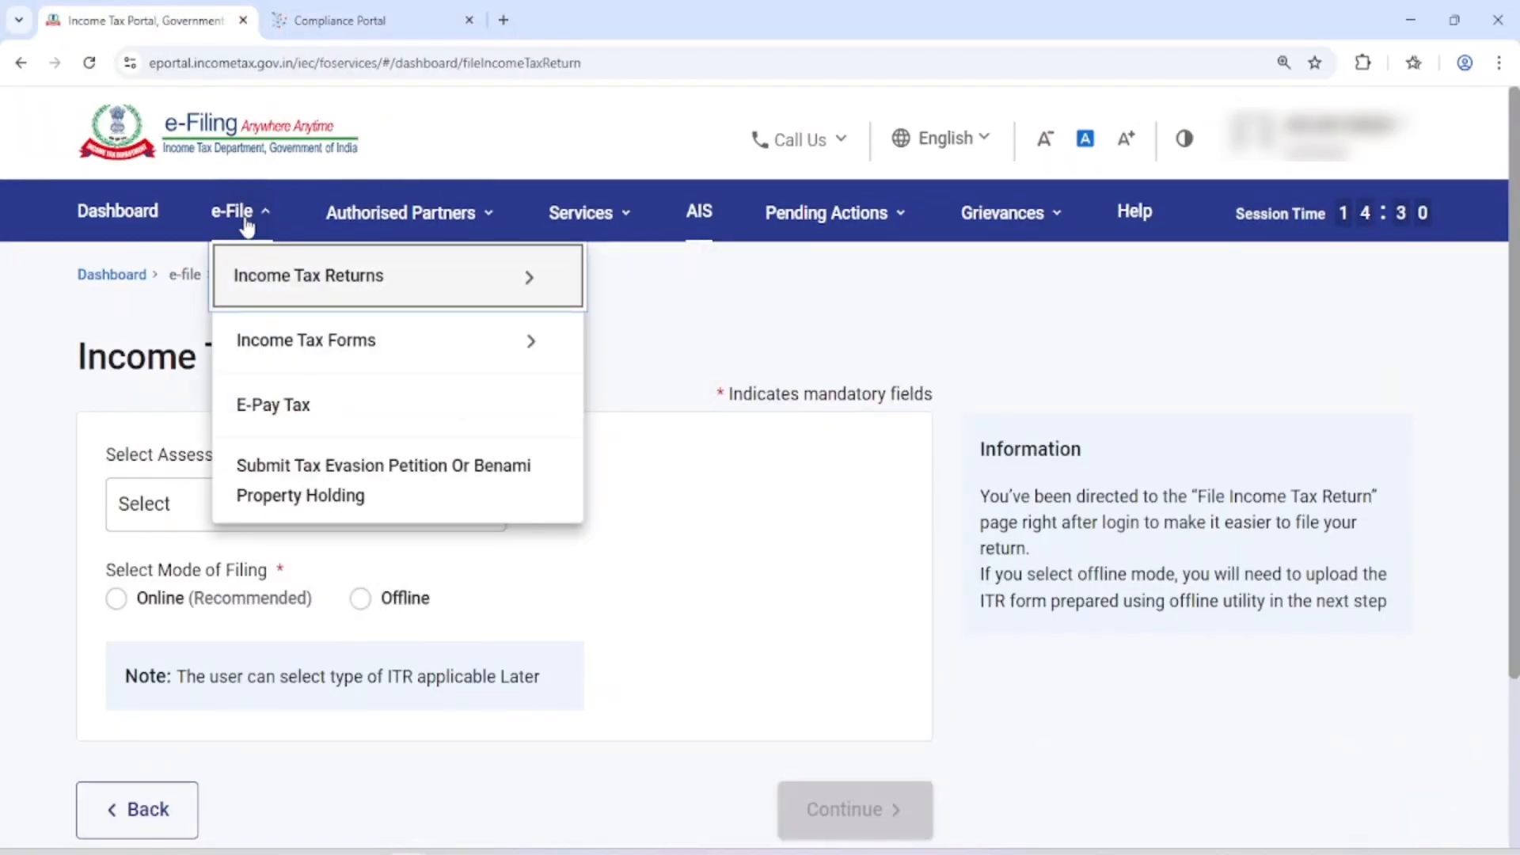
mouse_move(255, 267)
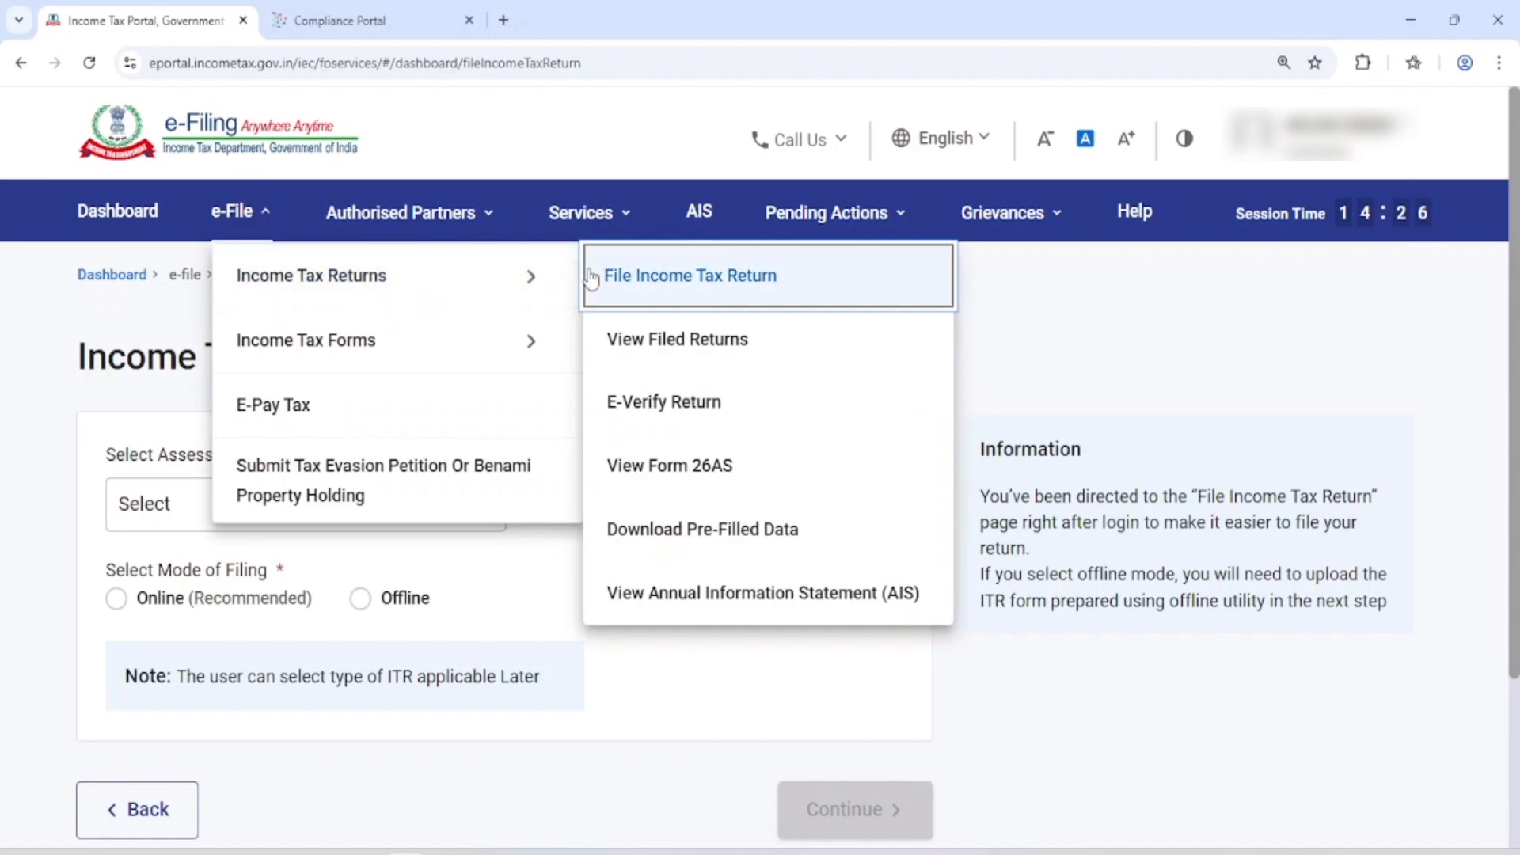
click(766, 469)
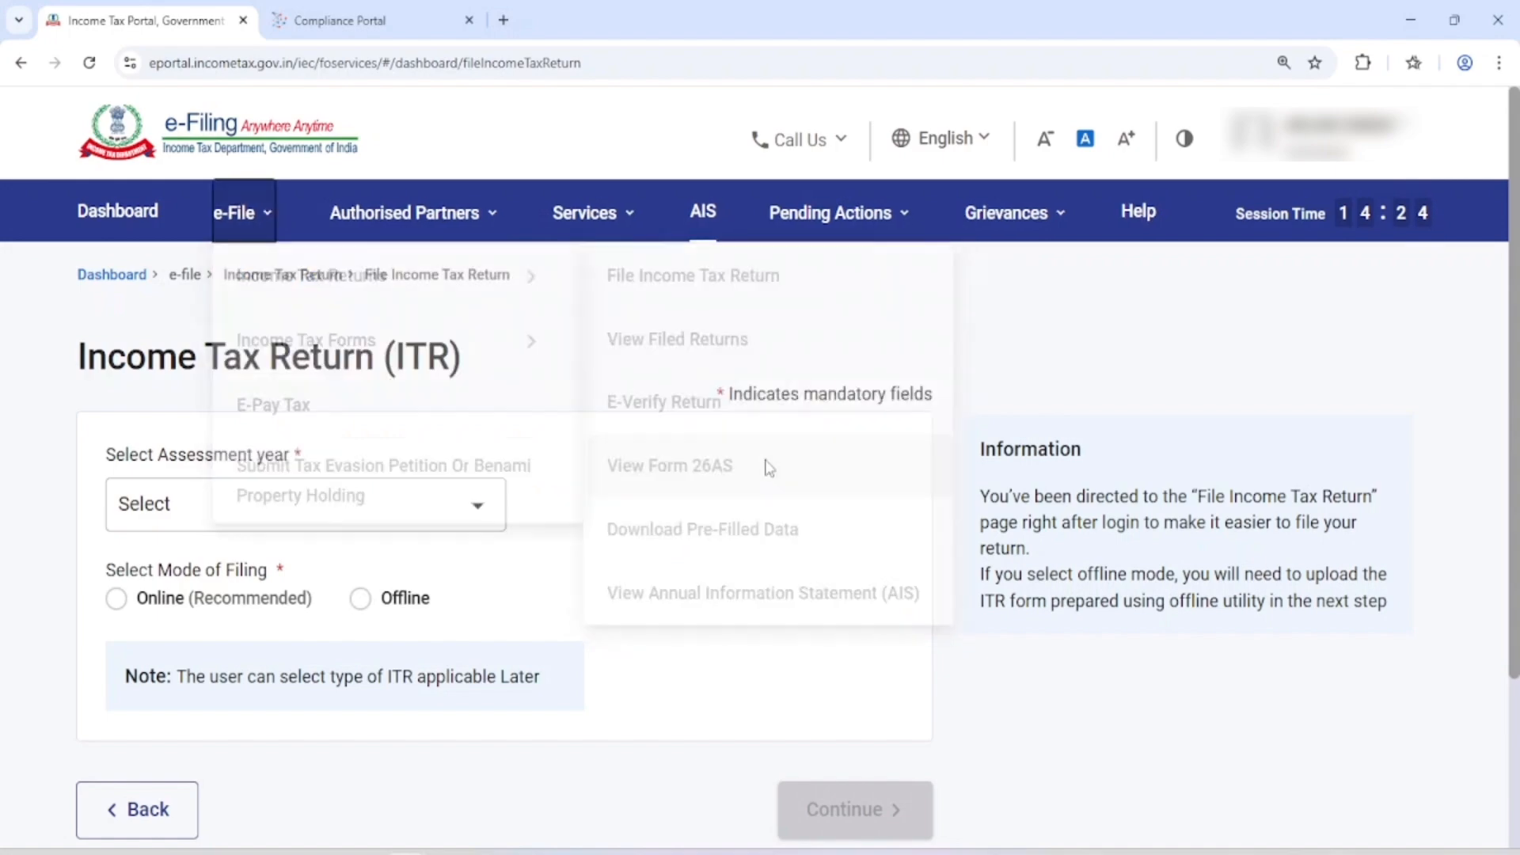
click(1025, 695)
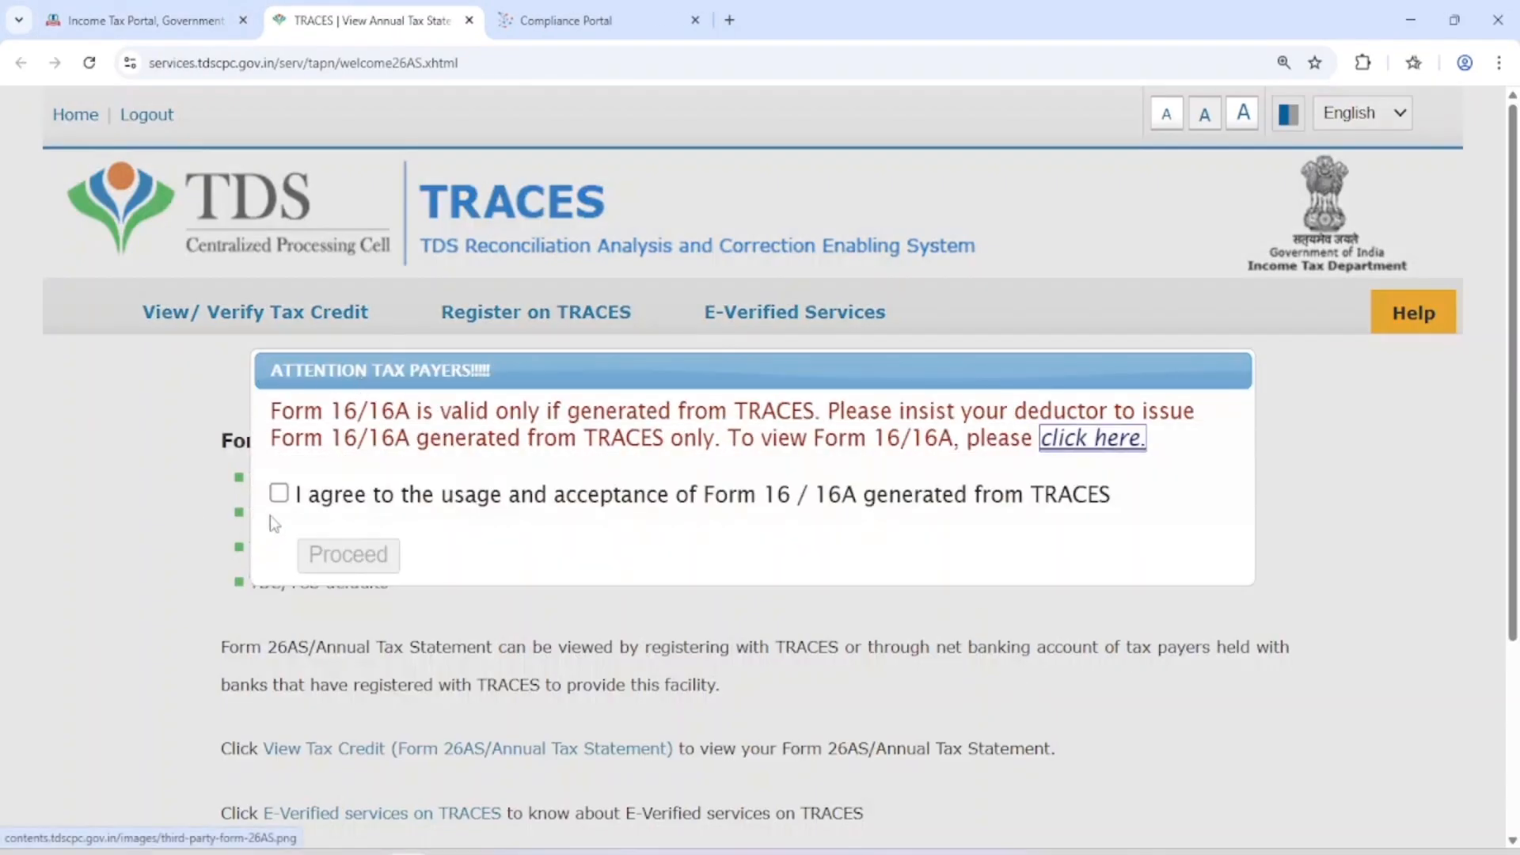
Agree to the usage of Form 16/16A generated from TRACES and open View Tax Credit (Form 26AS/Annual Tax Statement)
click(278, 495)
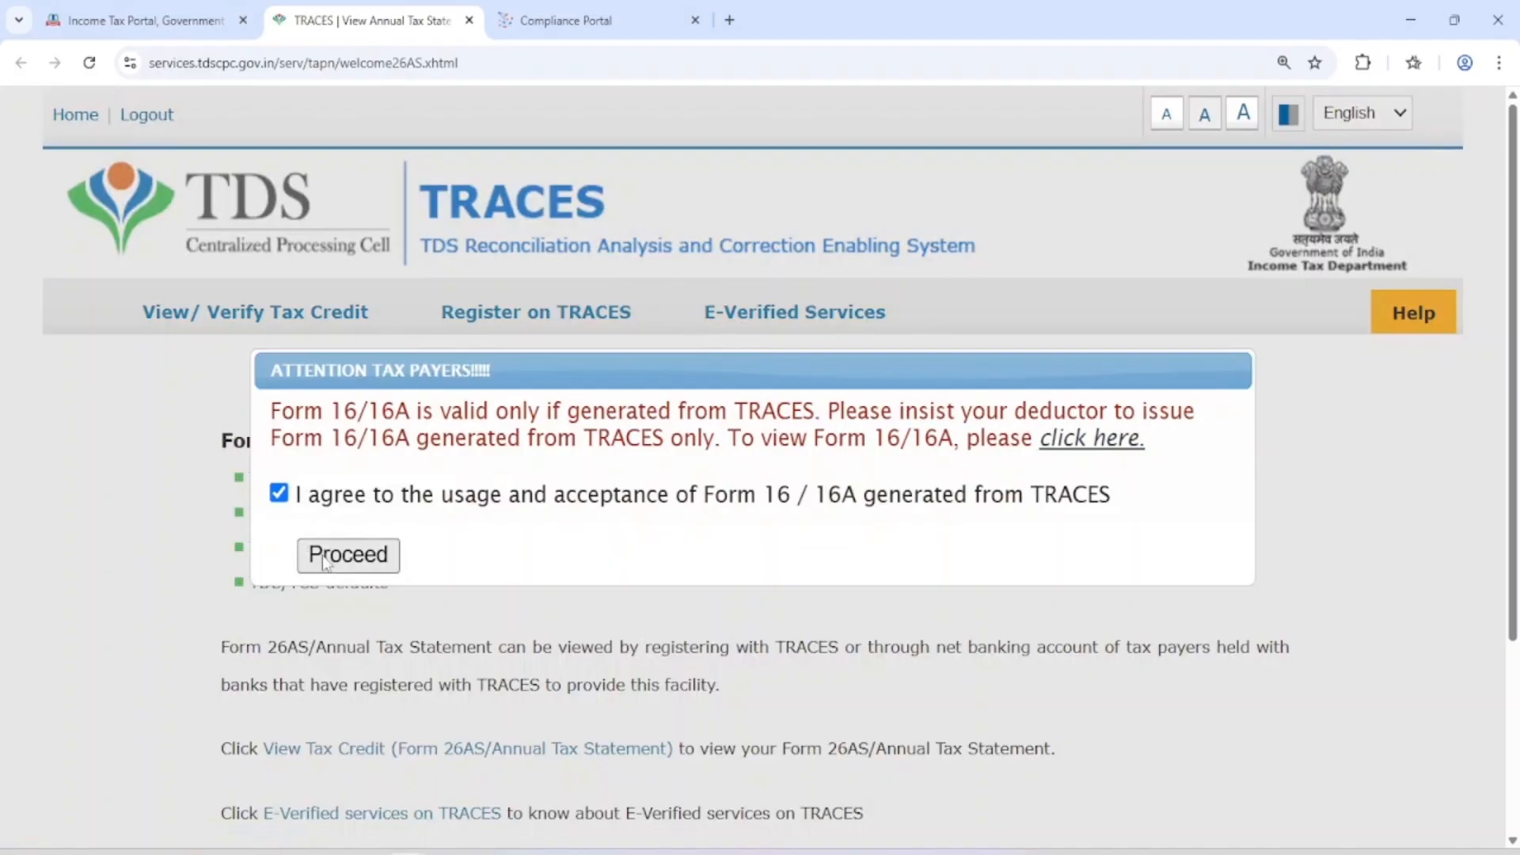
click(349, 555)
scroll(325, 563, down, 3)
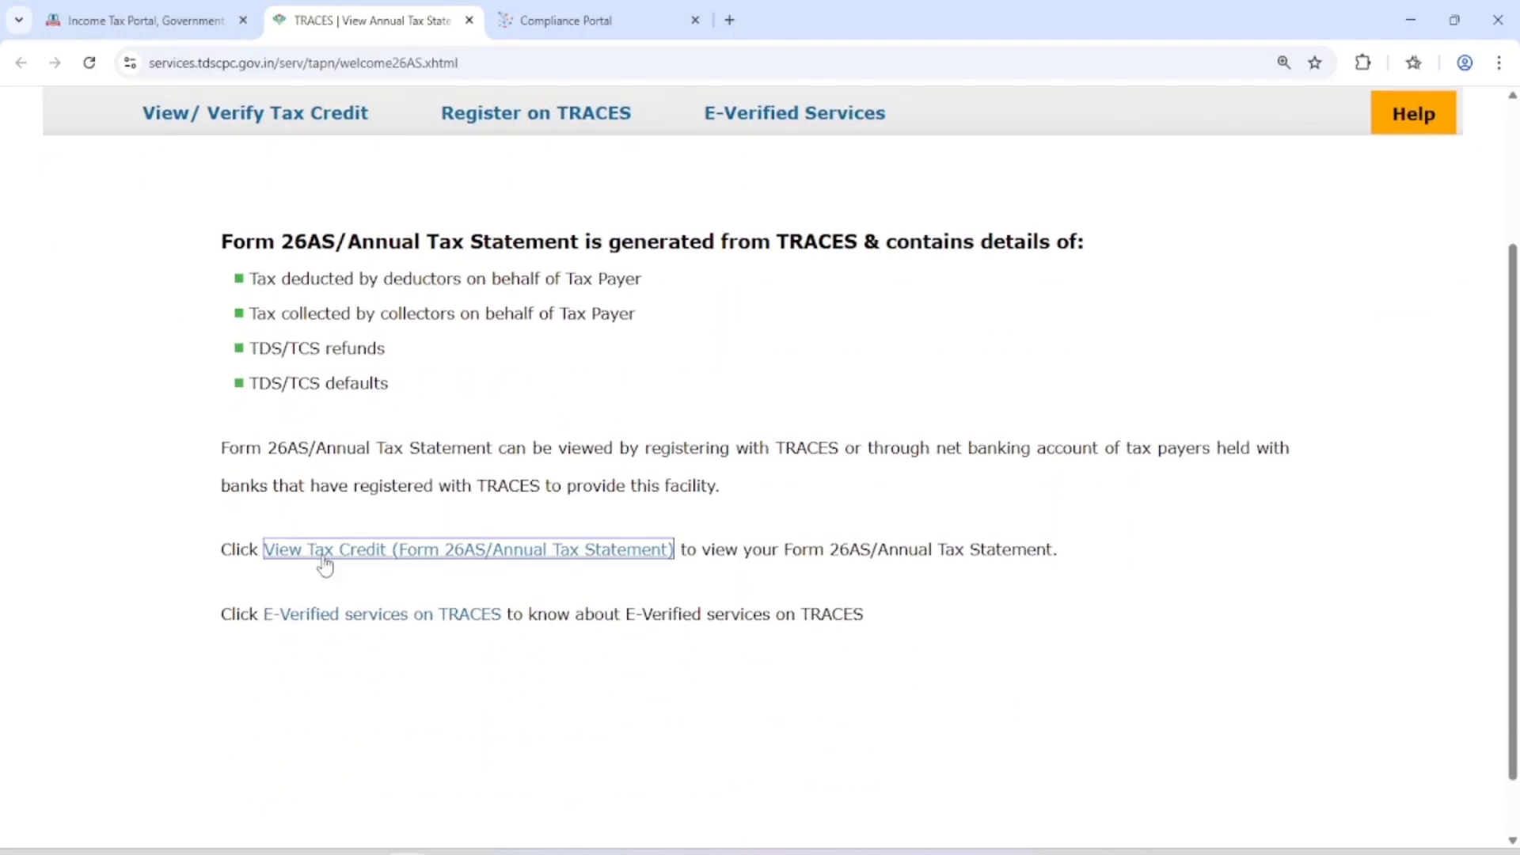
click(288, 559)
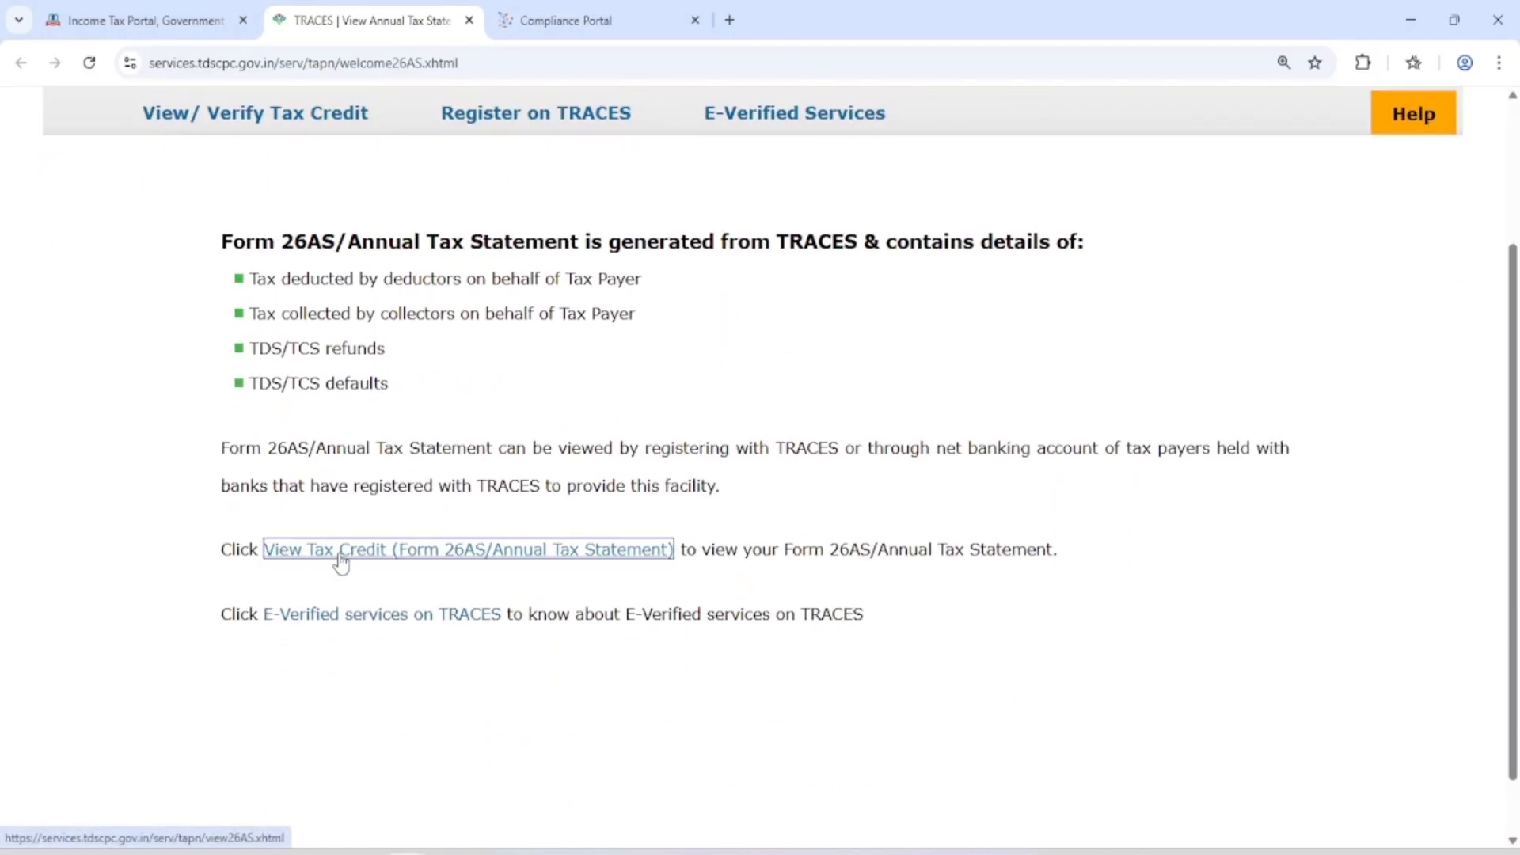
Display the Form 26AS statement for assessment year 2025-26 as HTML and review its tax deduction sections
scroll(412, 546, down, 3)
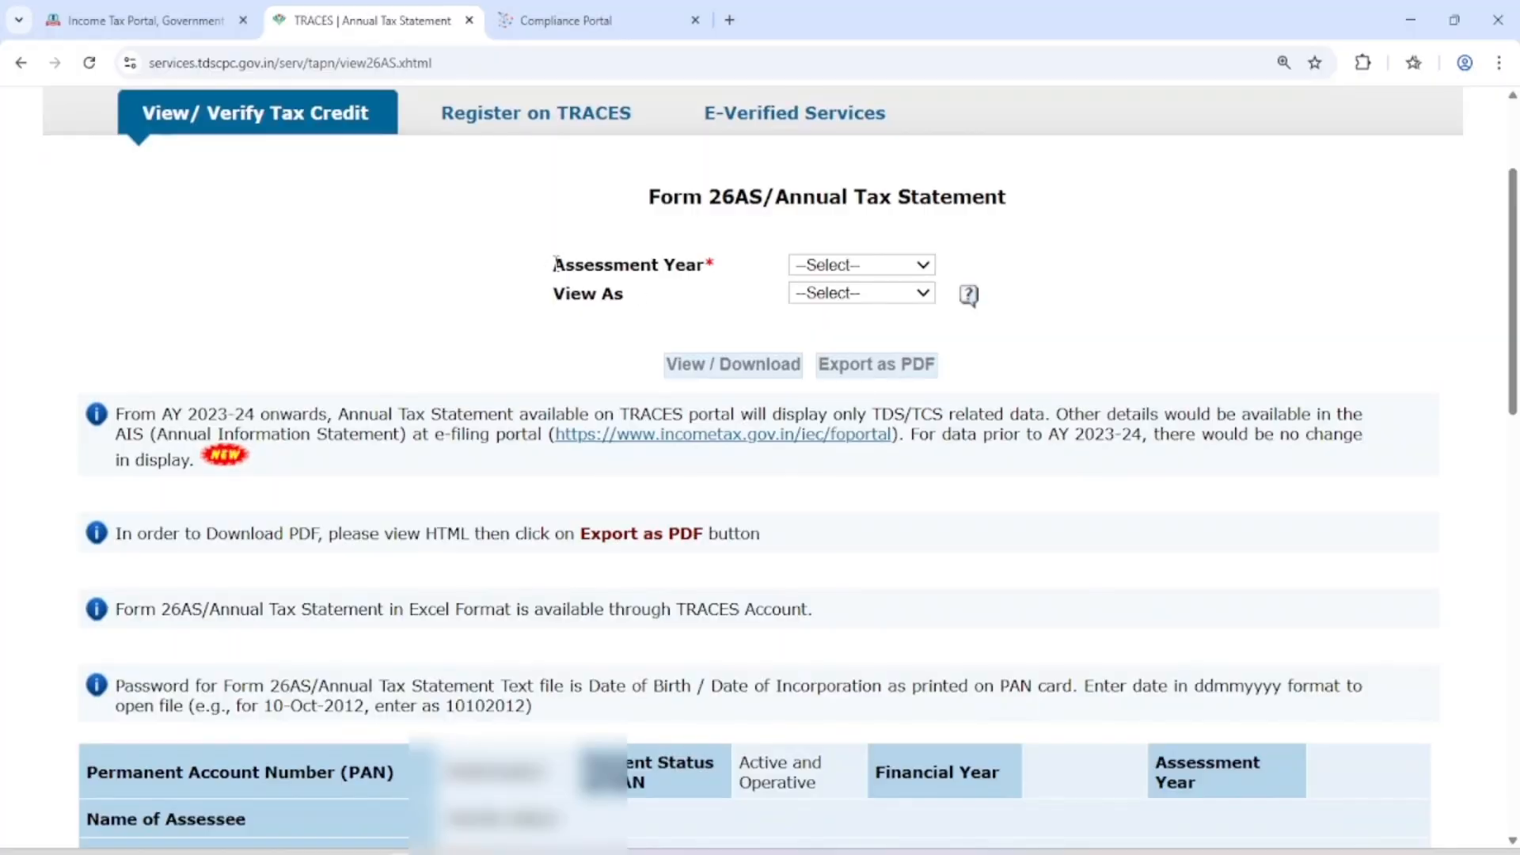
drag(552, 270, 706, 272)
click(892, 273)
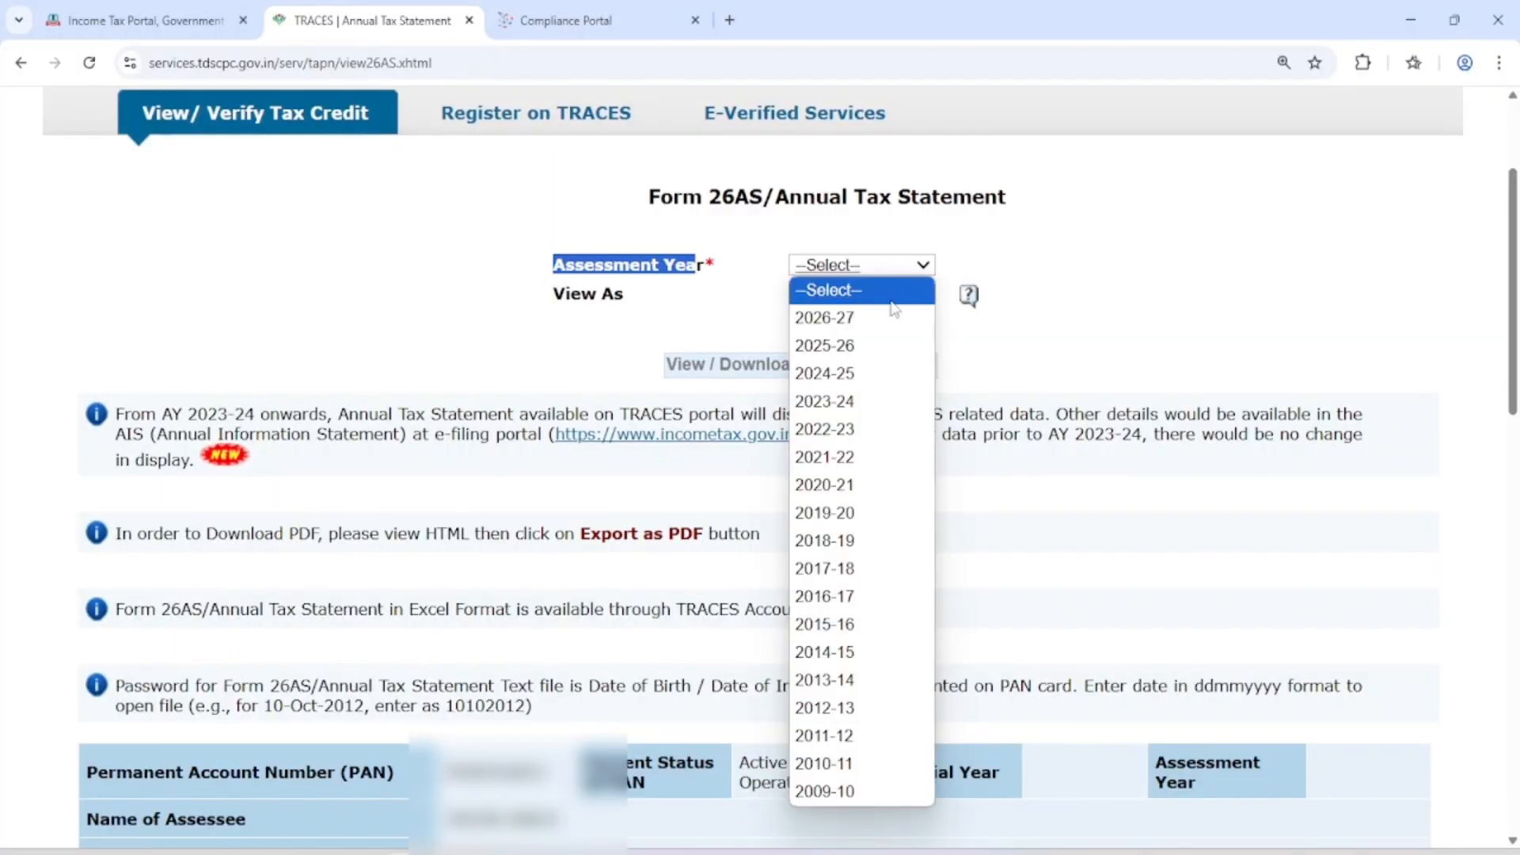
click(886, 341)
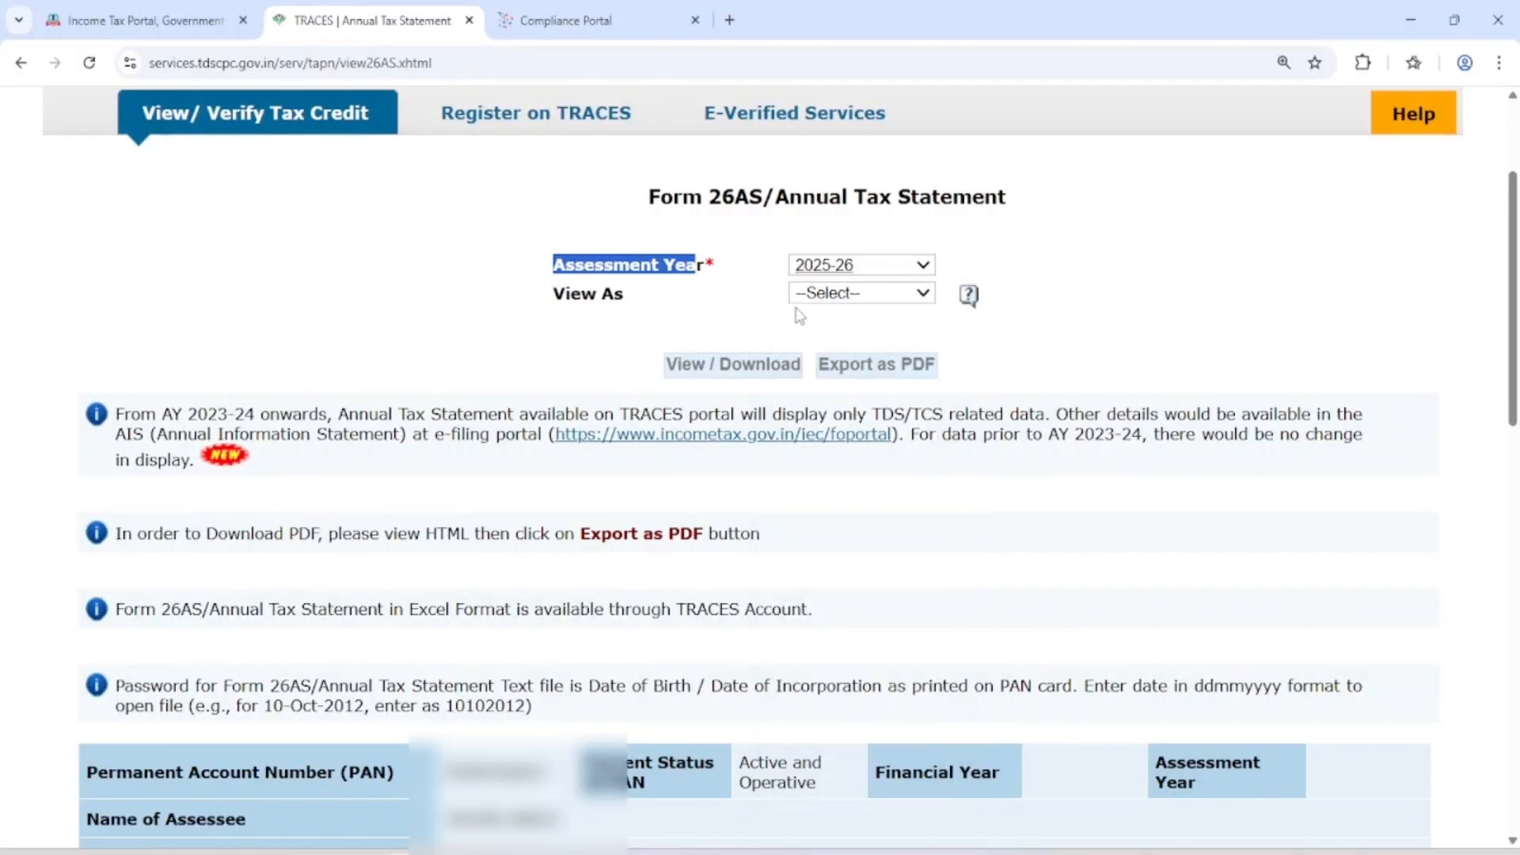
click(863, 300)
click(841, 341)
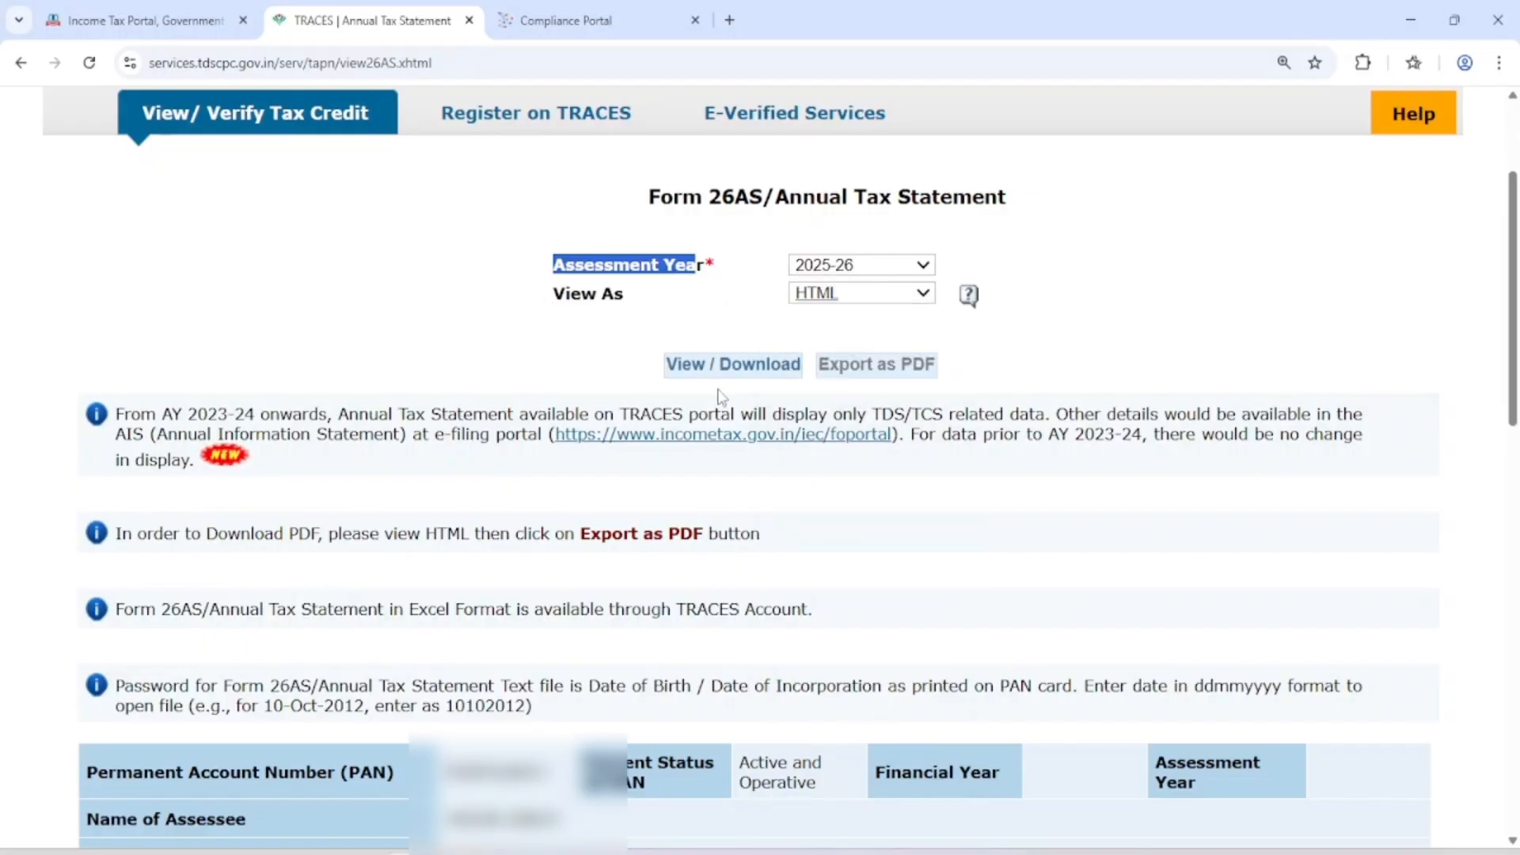
click(710, 366)
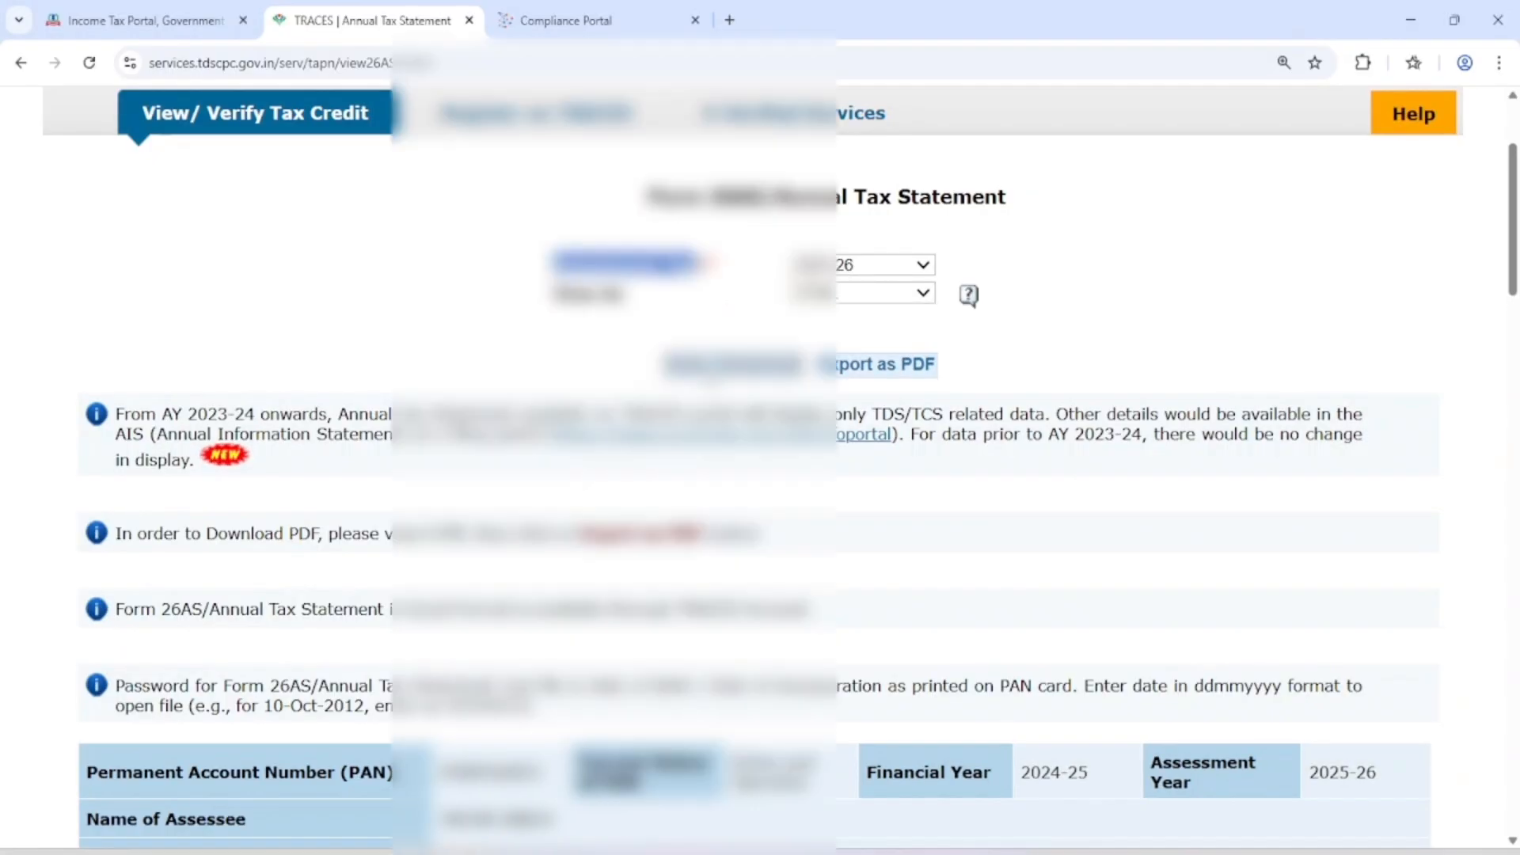
scroll(706, 369, down, 7)
scroll(707, 397, down, 18)
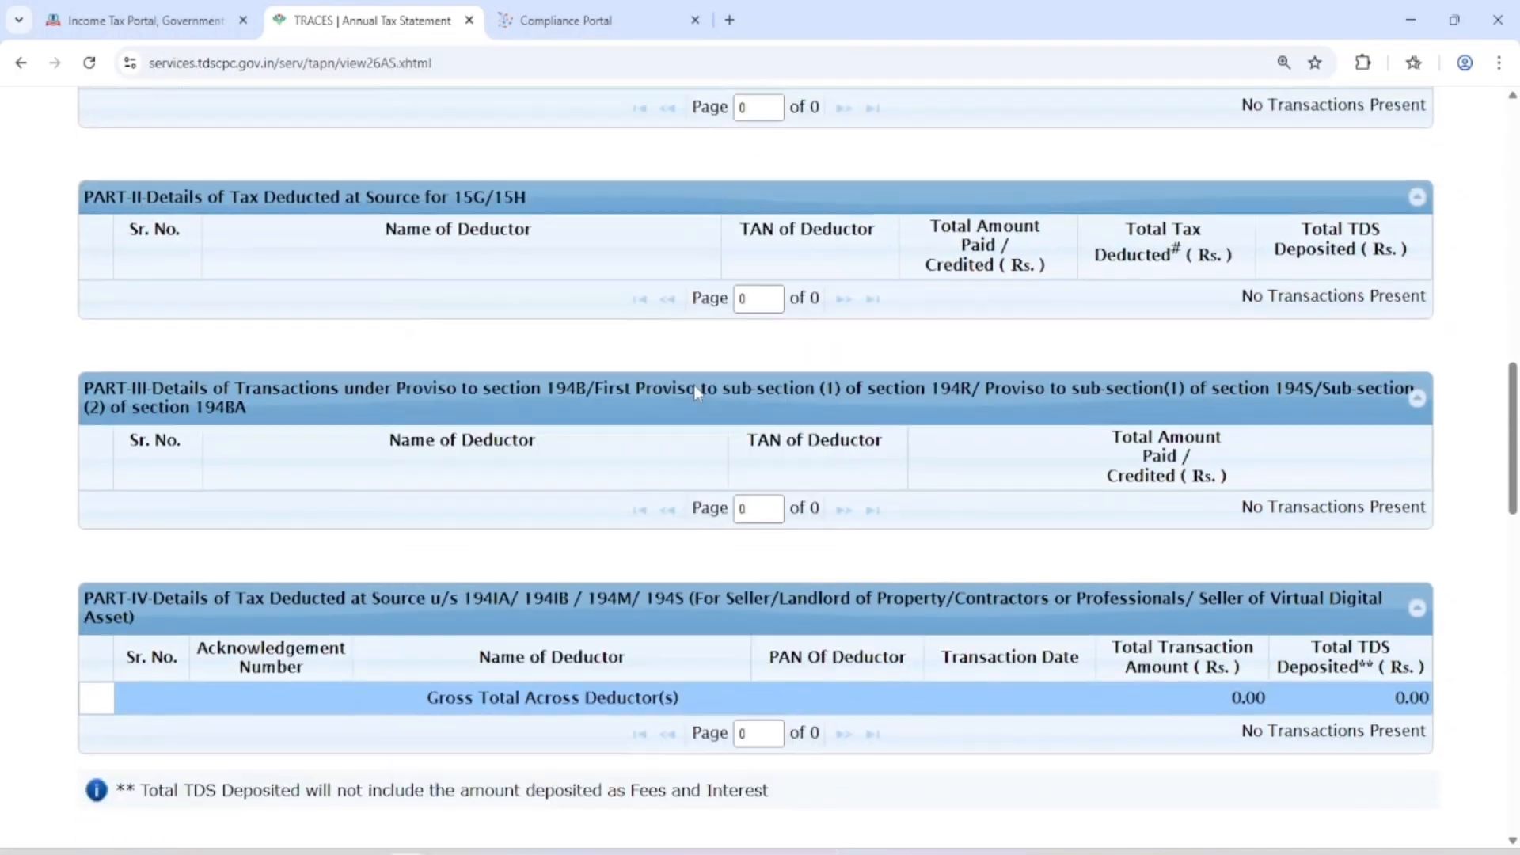
scroll(707, 397, down, 6)
scroll(707, 397, up, 20)
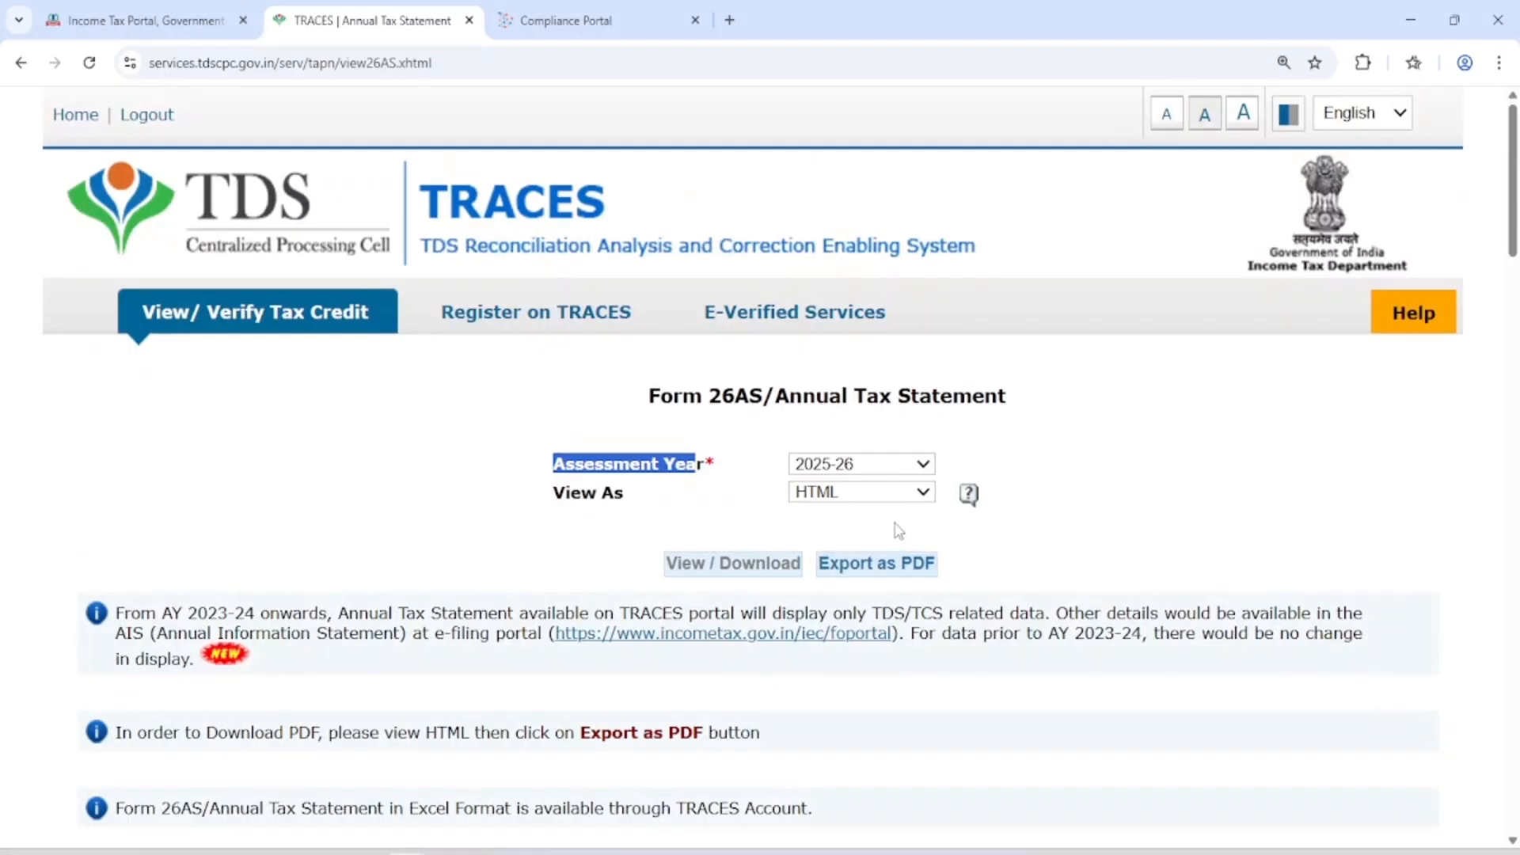
Return to the e-Filing portal and open the File Income Tax Return page
click(145, 10)
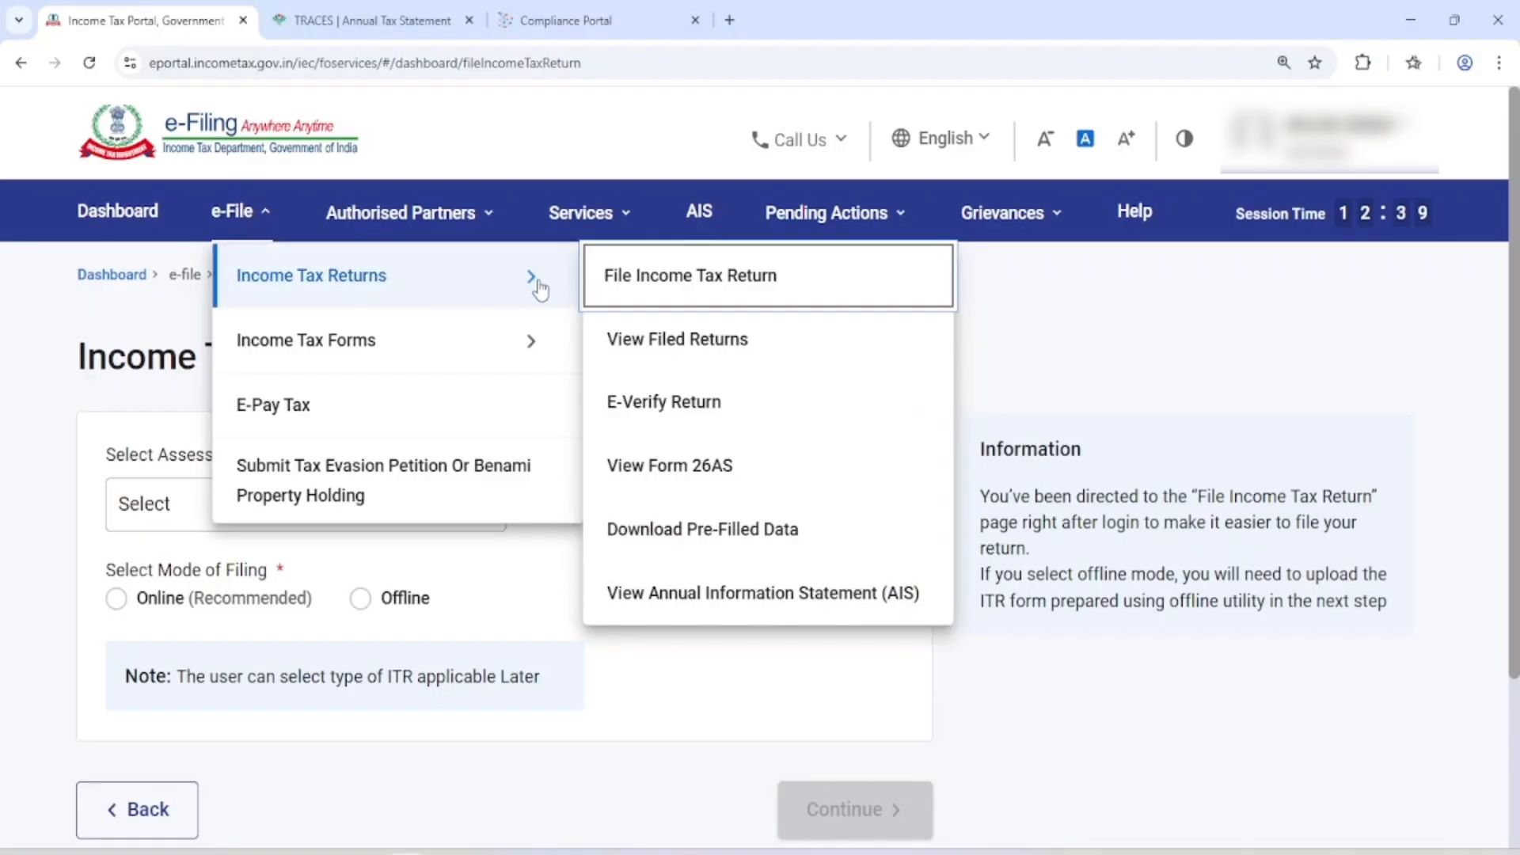
click(667, 279)
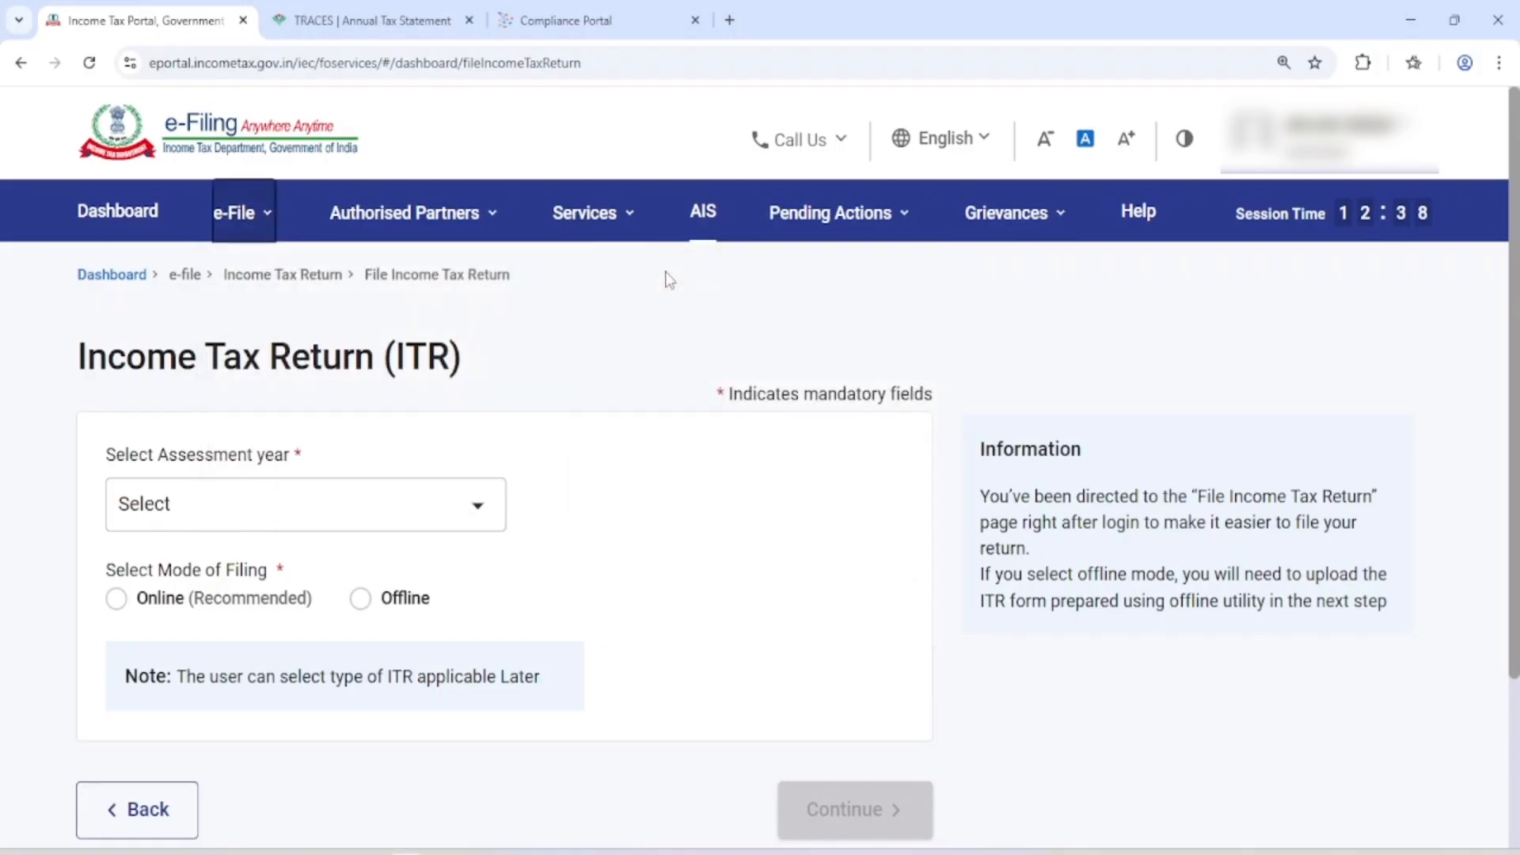
scroll(503, 317, down, 3)
scroll(267, 333, up, 1)
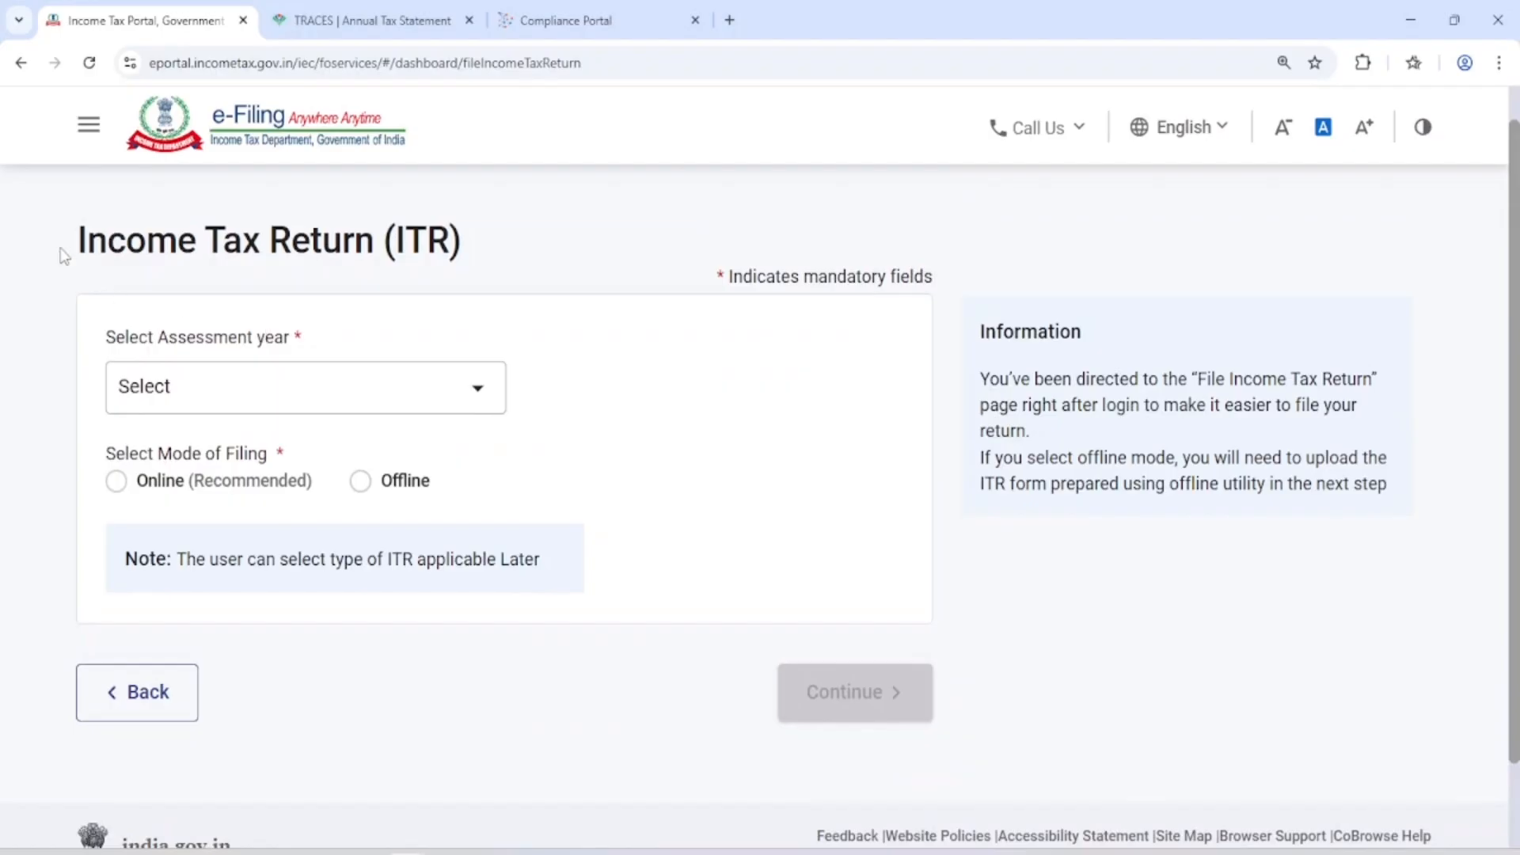
Select assessment year 2025-26 (Current A.Y.) with the Online mode of filing and continue
drag(64, 255, 407, 252)
drag(119, 347, 315, 339)
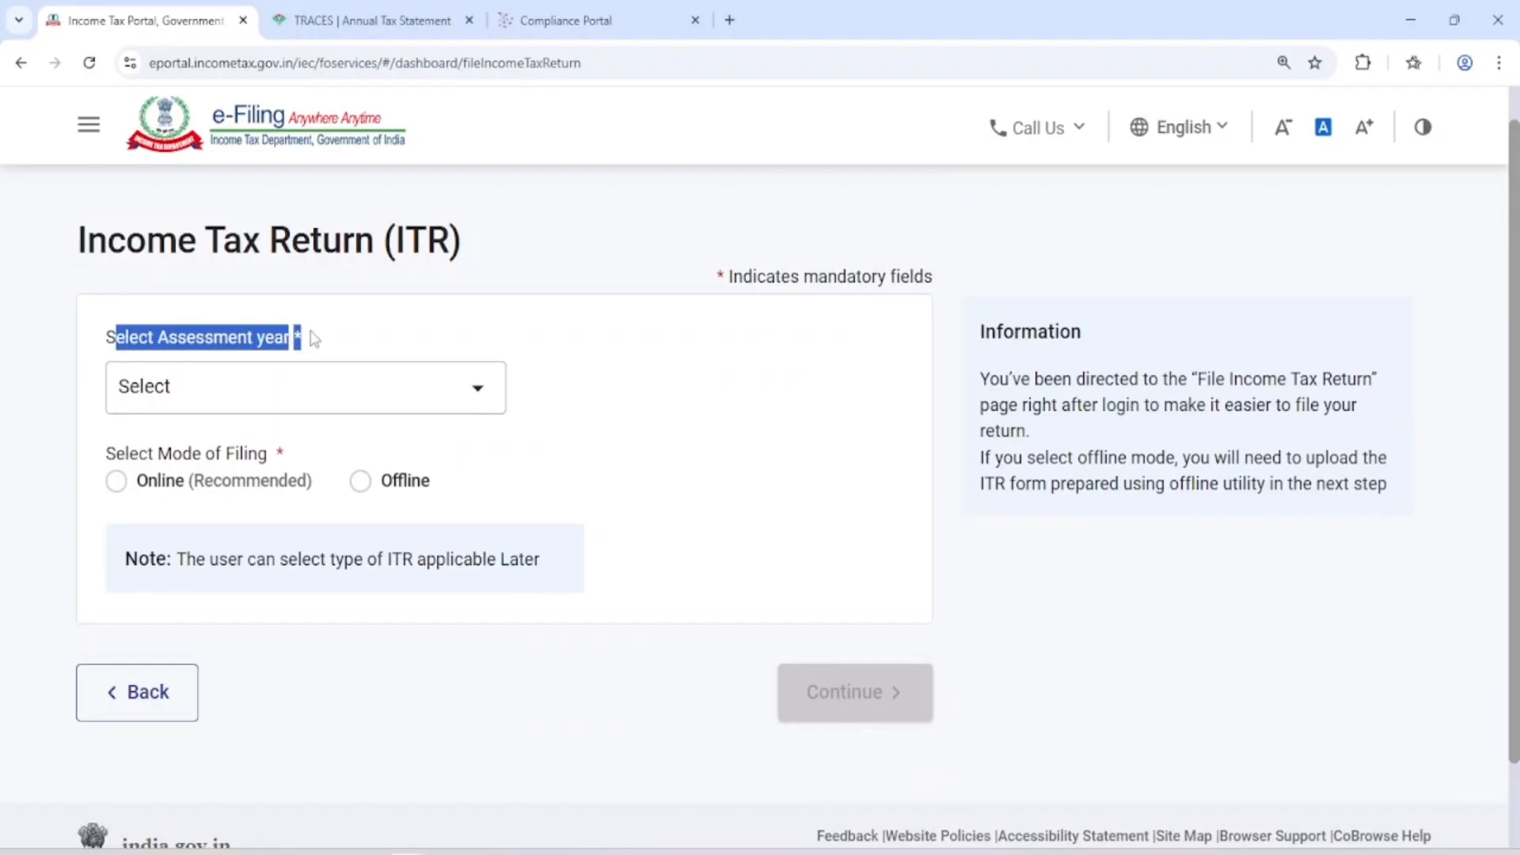
click(239, 396)
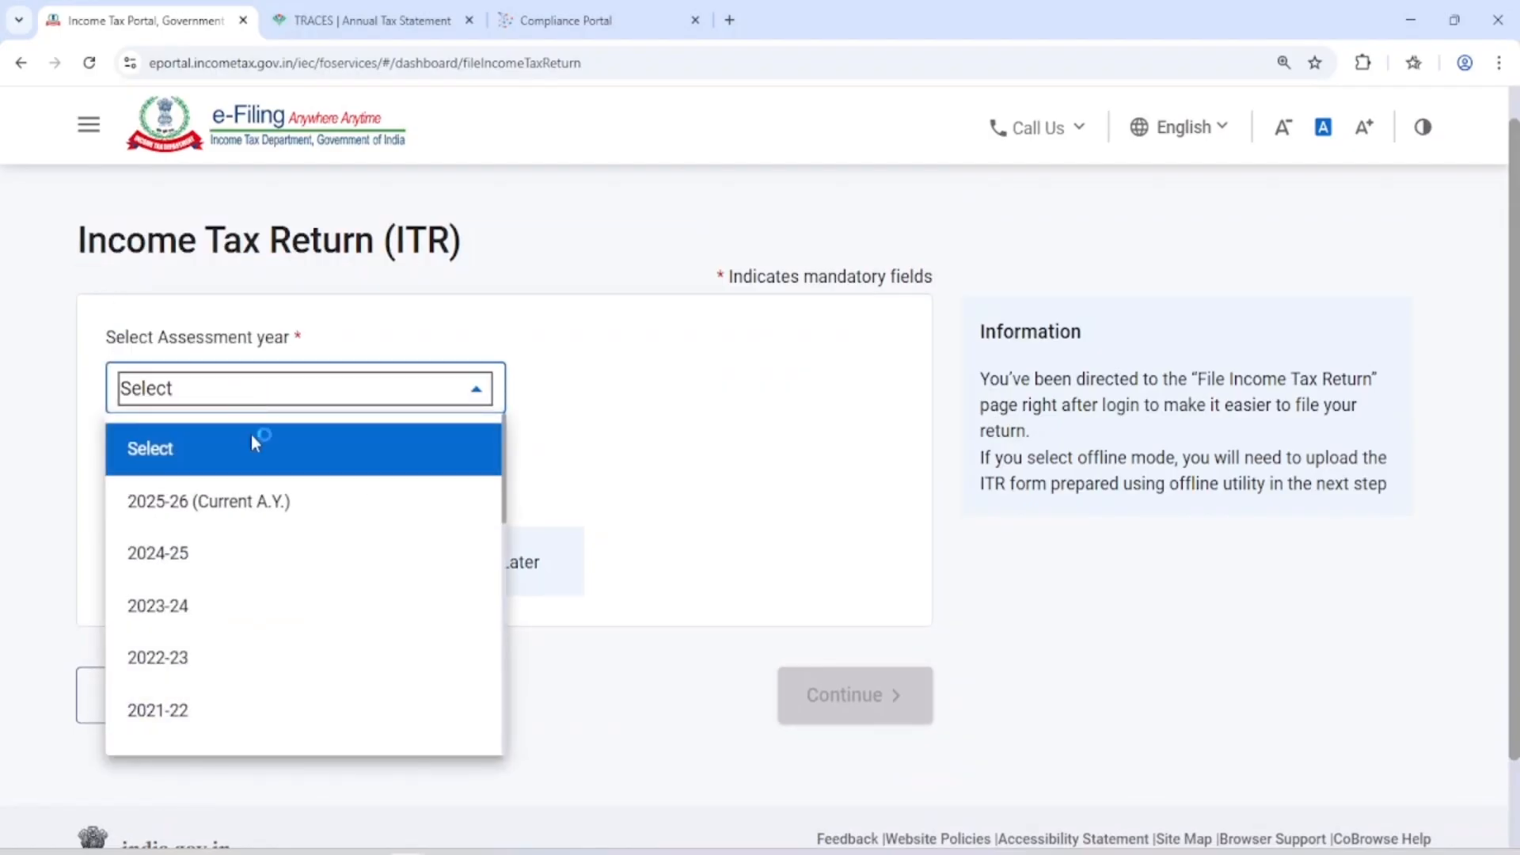
click(260, 499)
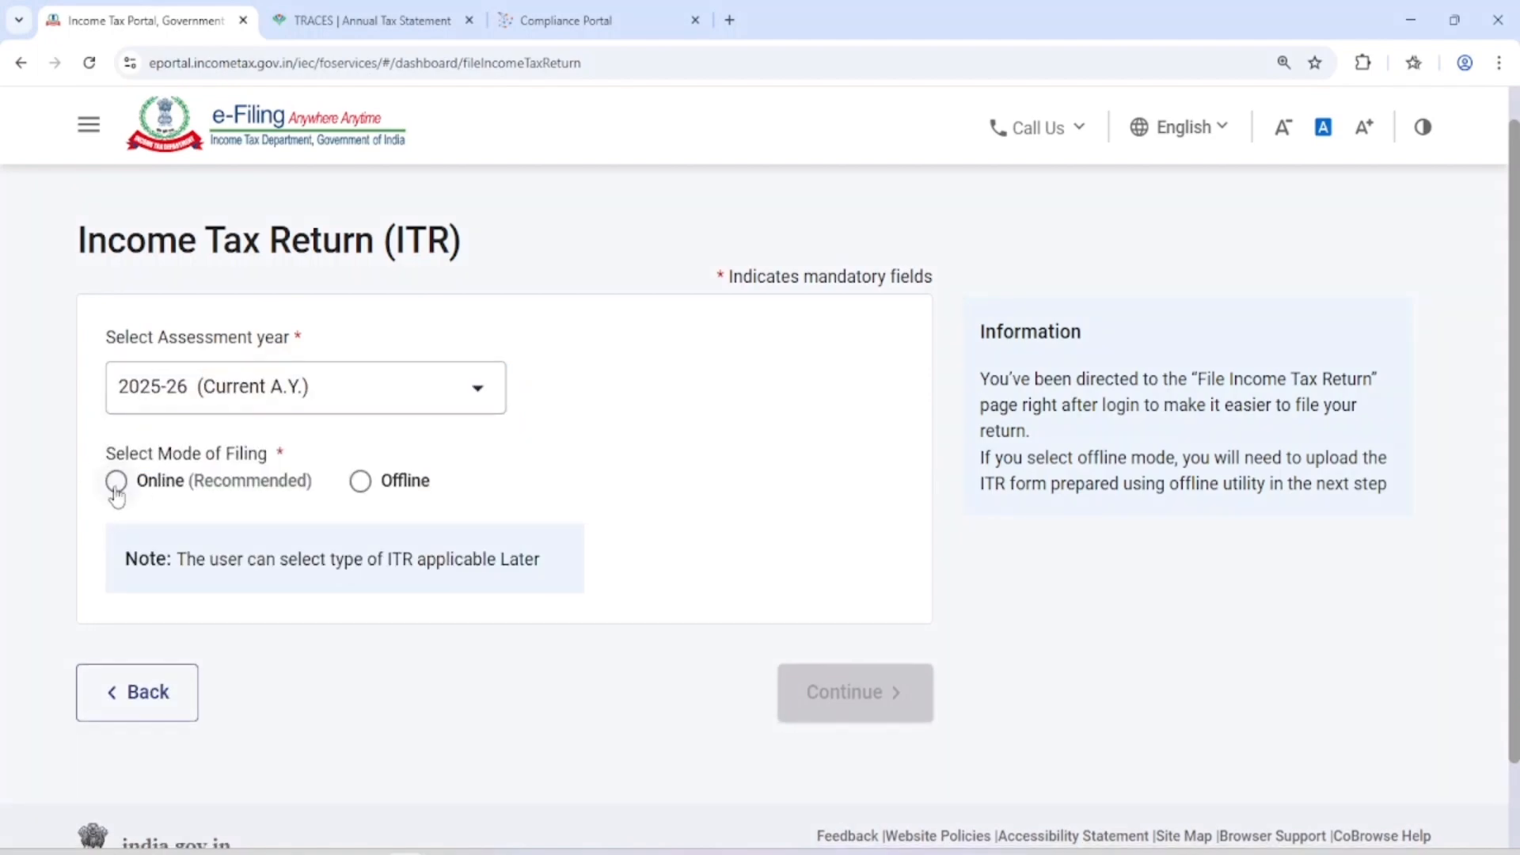
click(116, 483)
scroll(475, 539, down, 2)
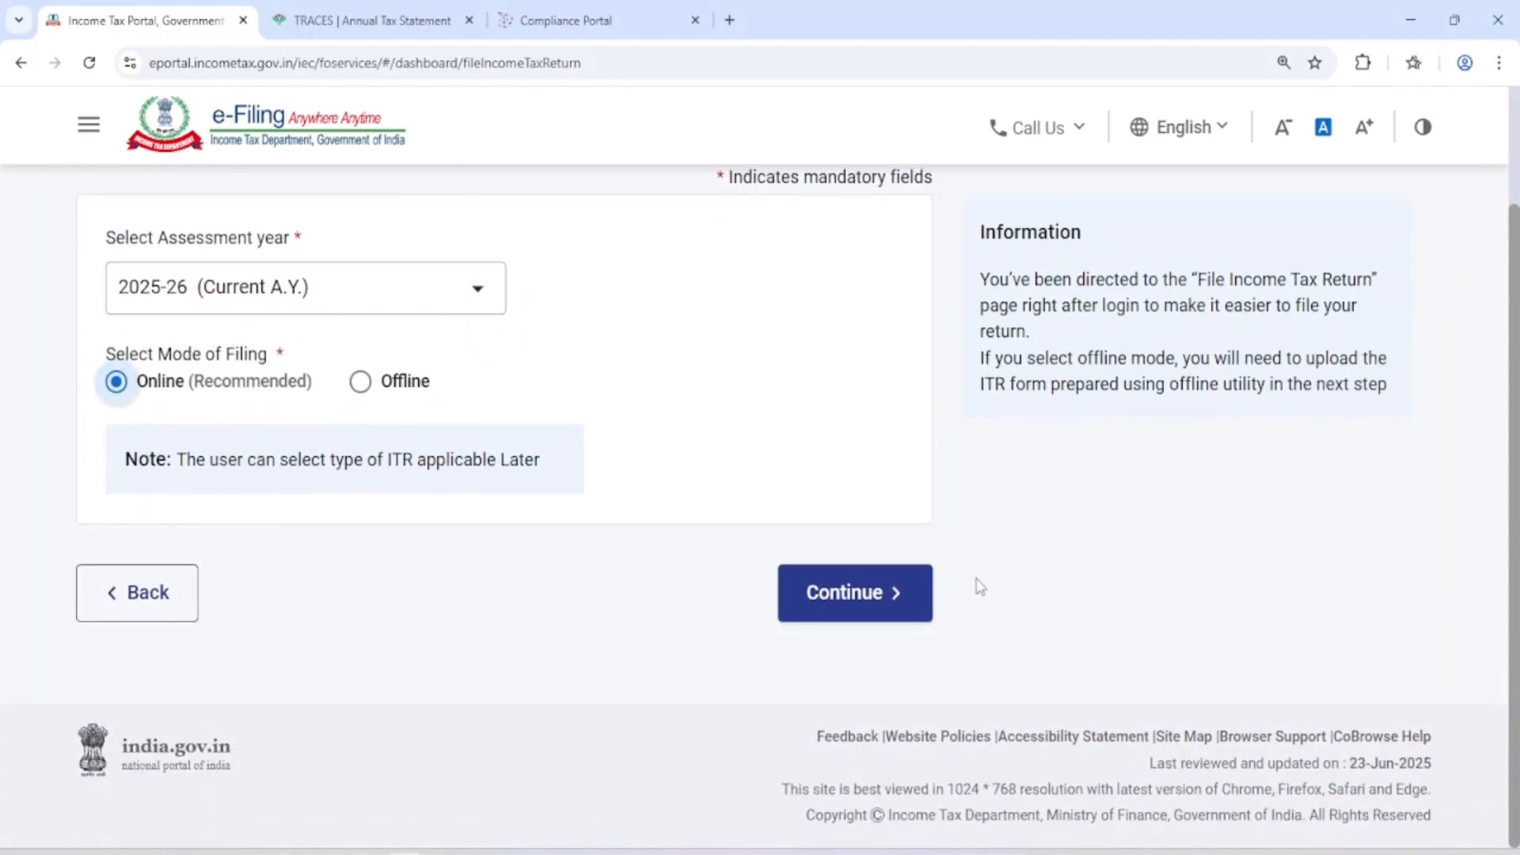
click(871, 606)
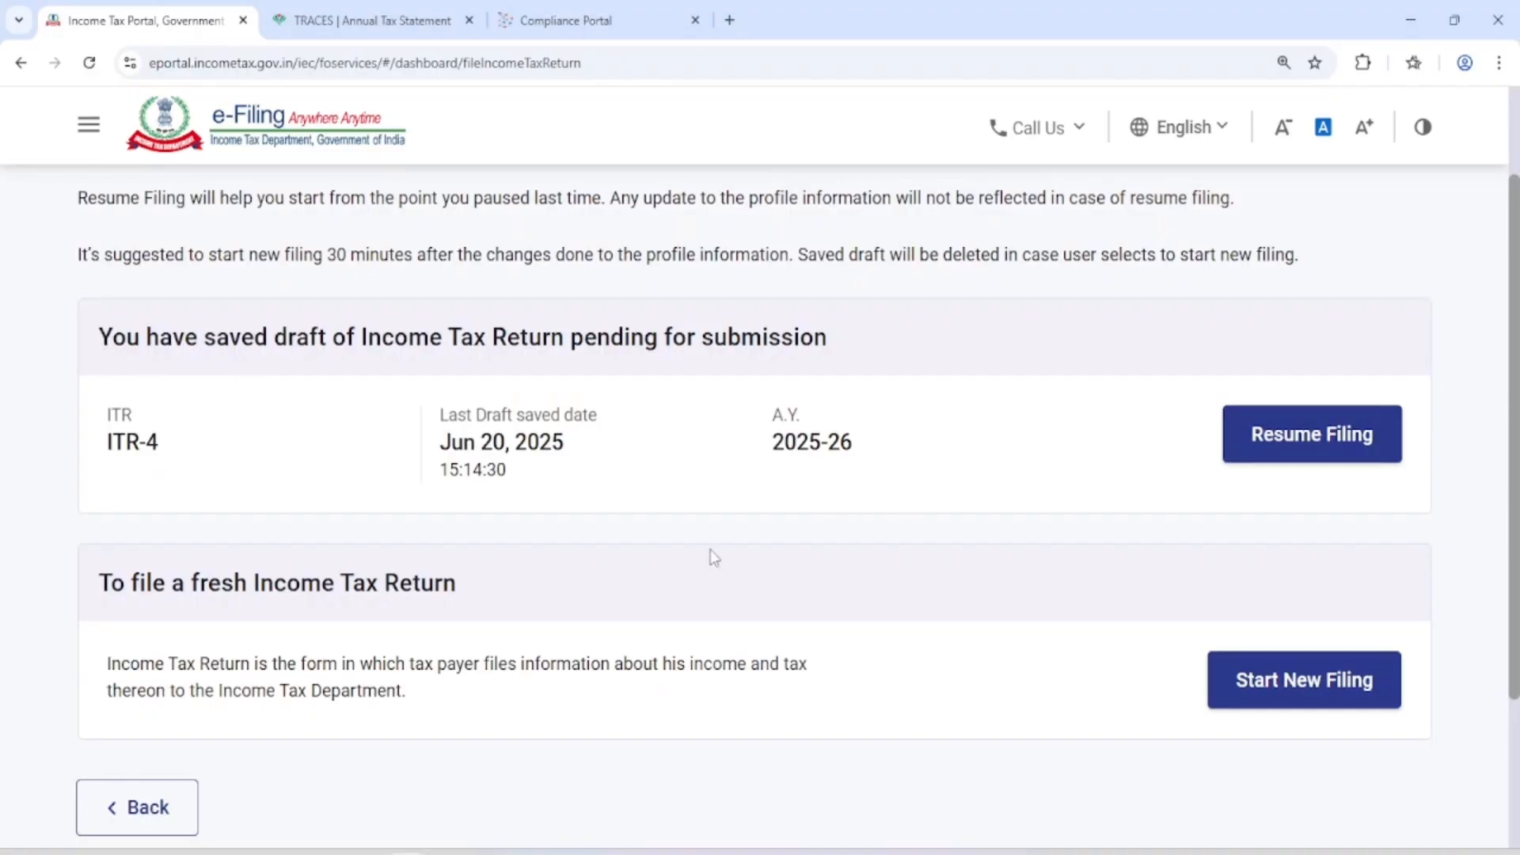
Start a new filing instead of resuming the saved draft, and continue with the Individual status
scroll(714, 557, down, 3)
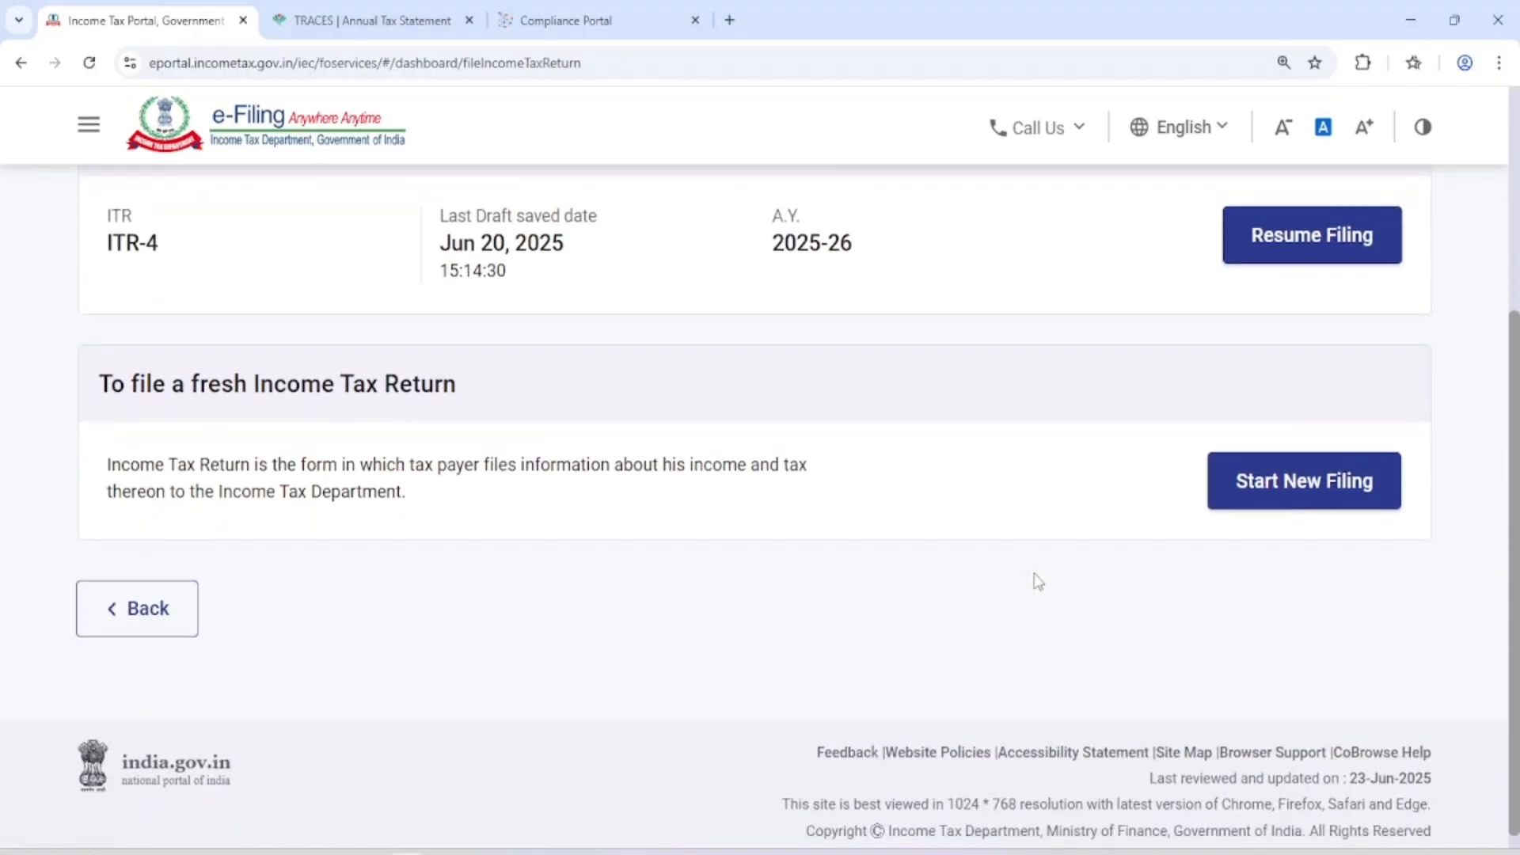
click(1311, 506)
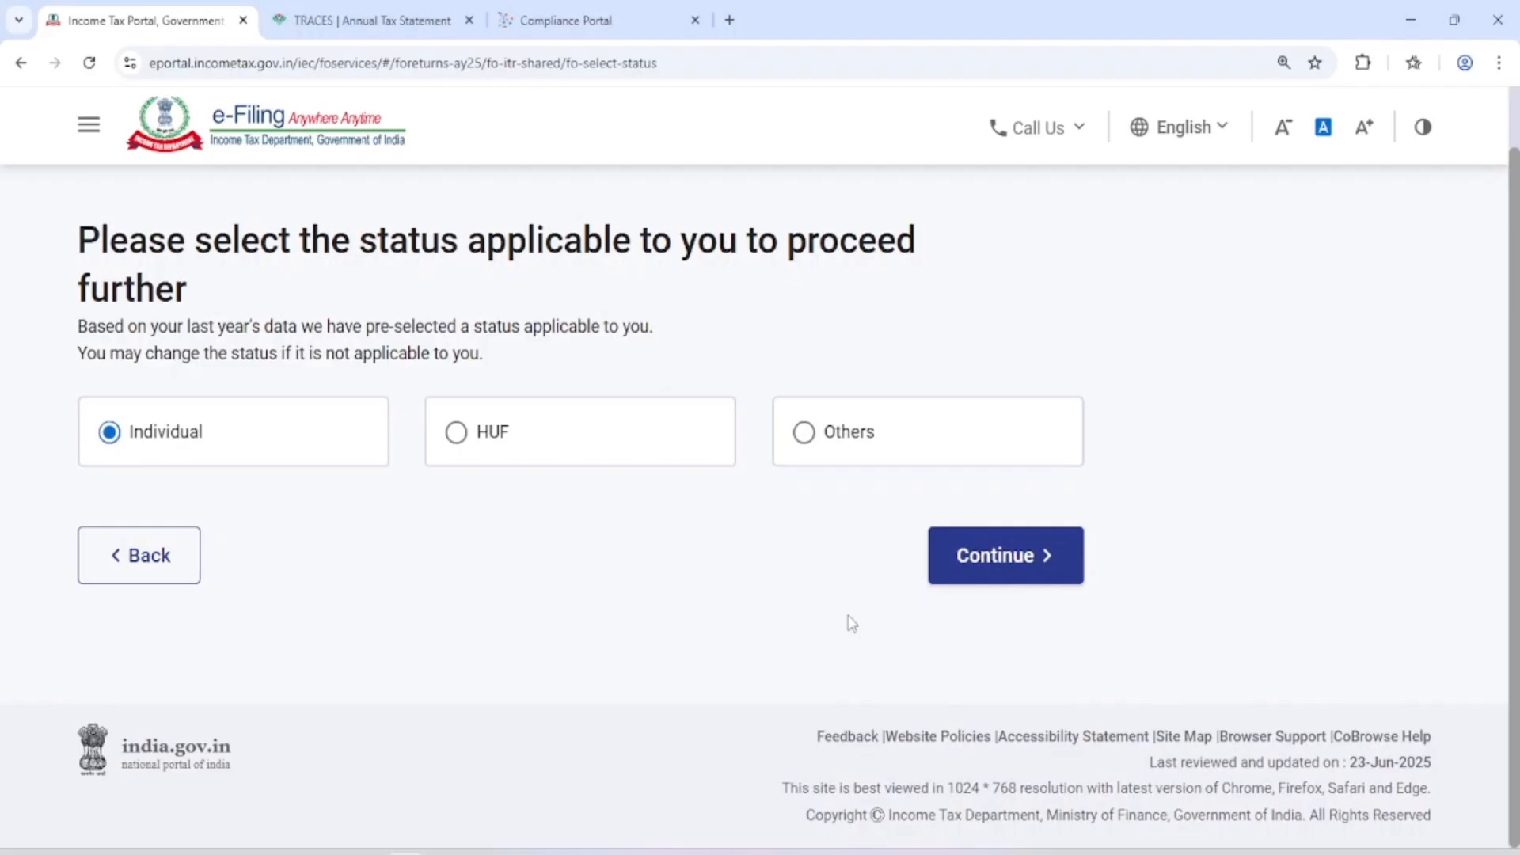
click(1024, 560)
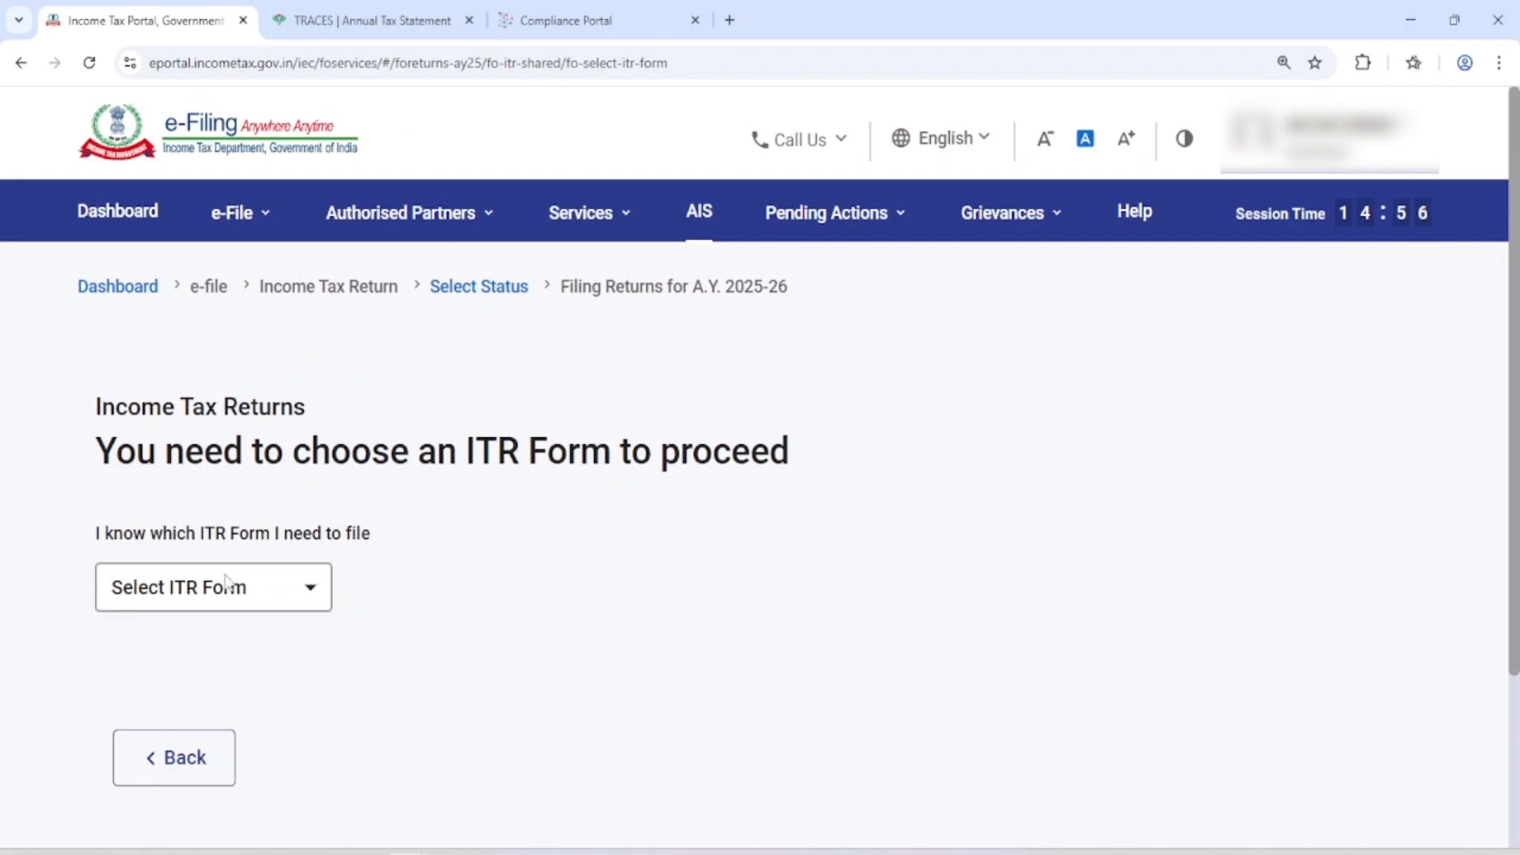
Choose ITR - 4 as the return form and proceed with it
click(202, 600)
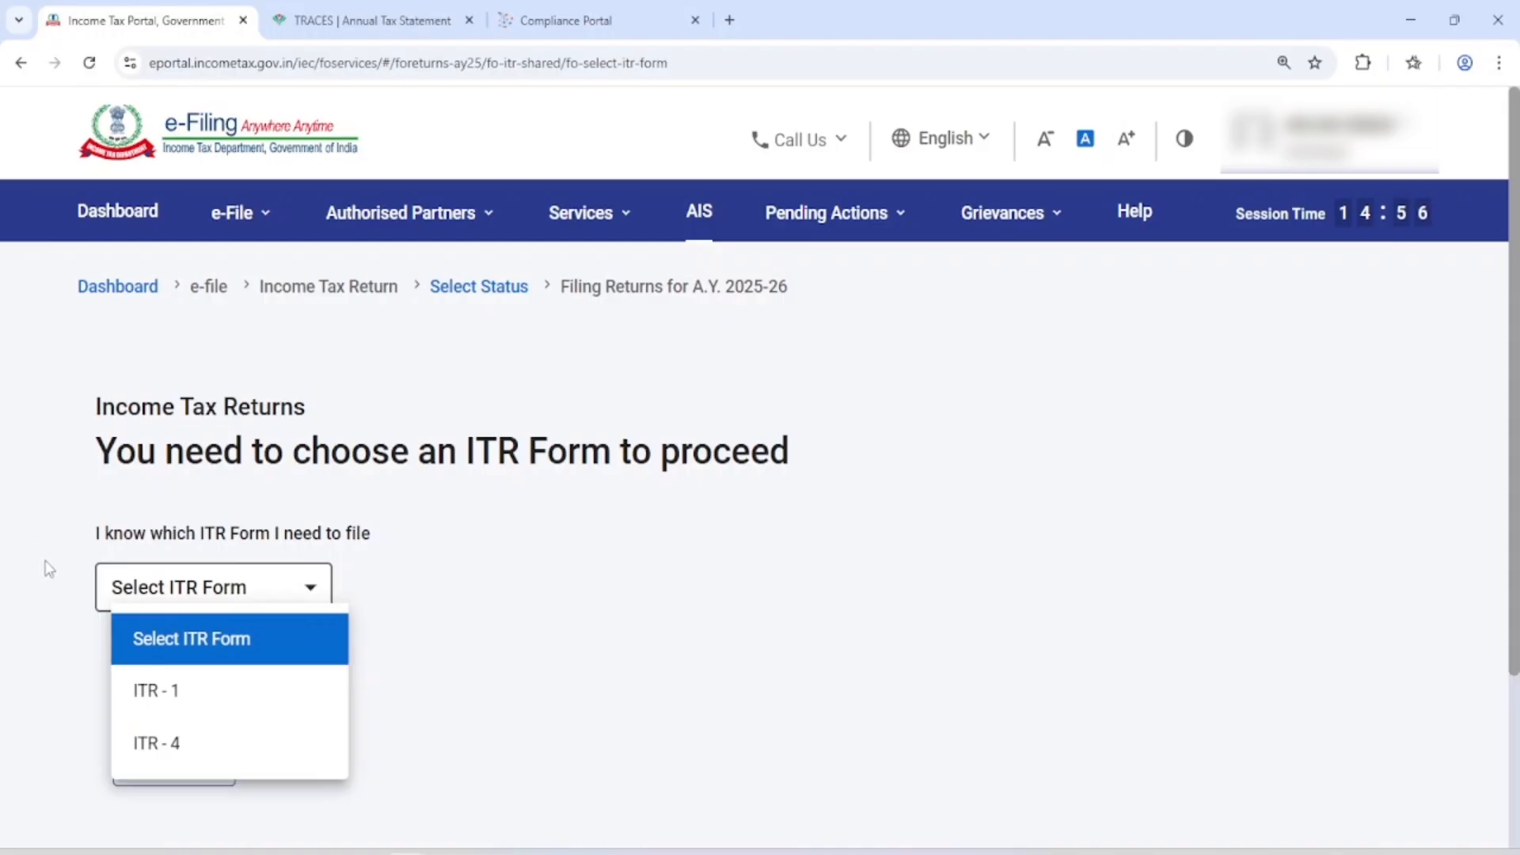
click(178, 748)
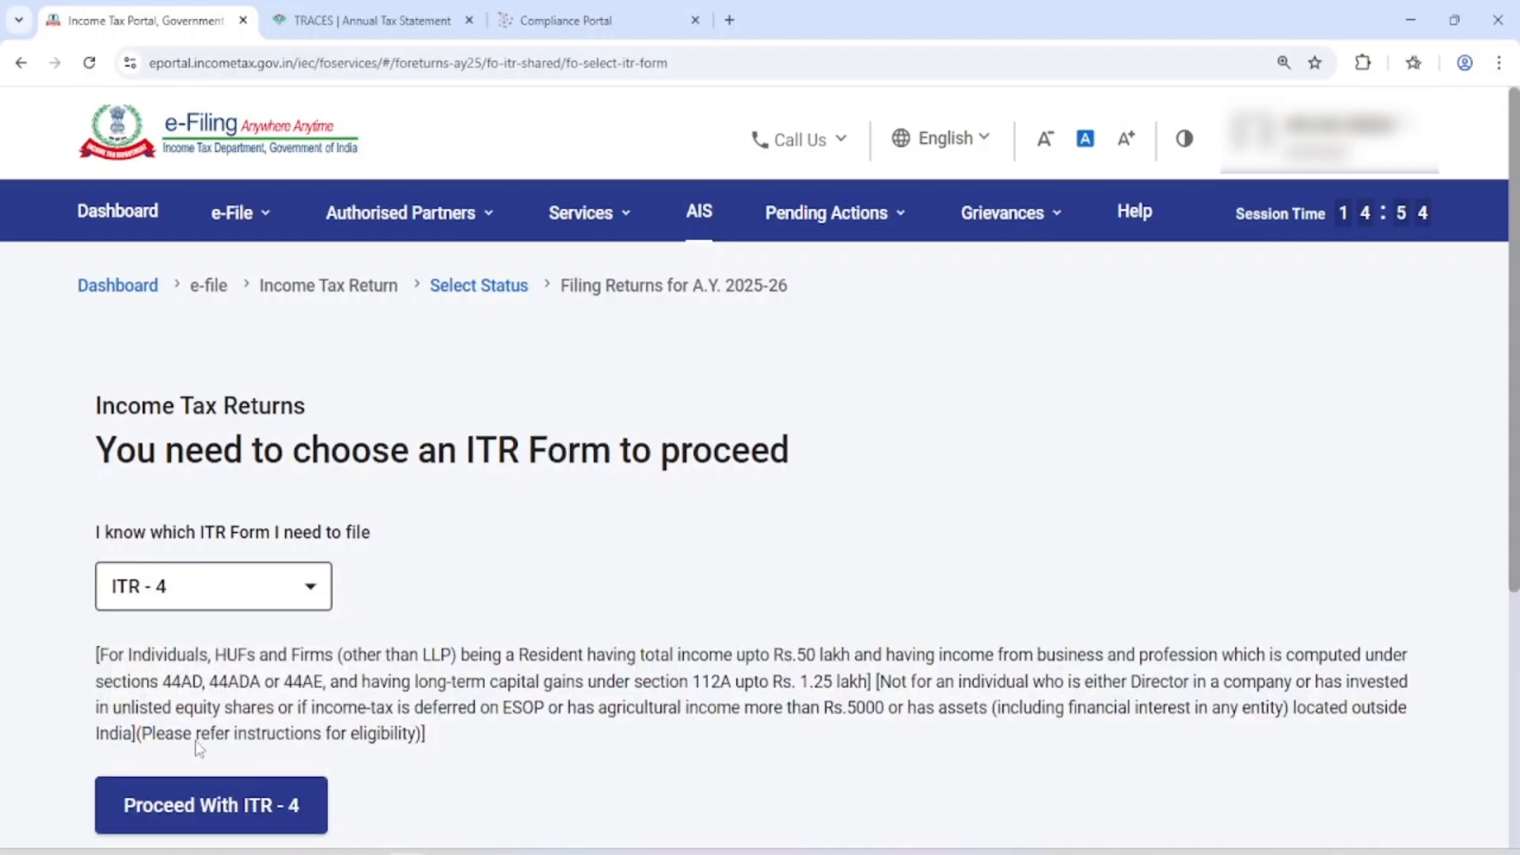
scroll(238, 554, down, 5)
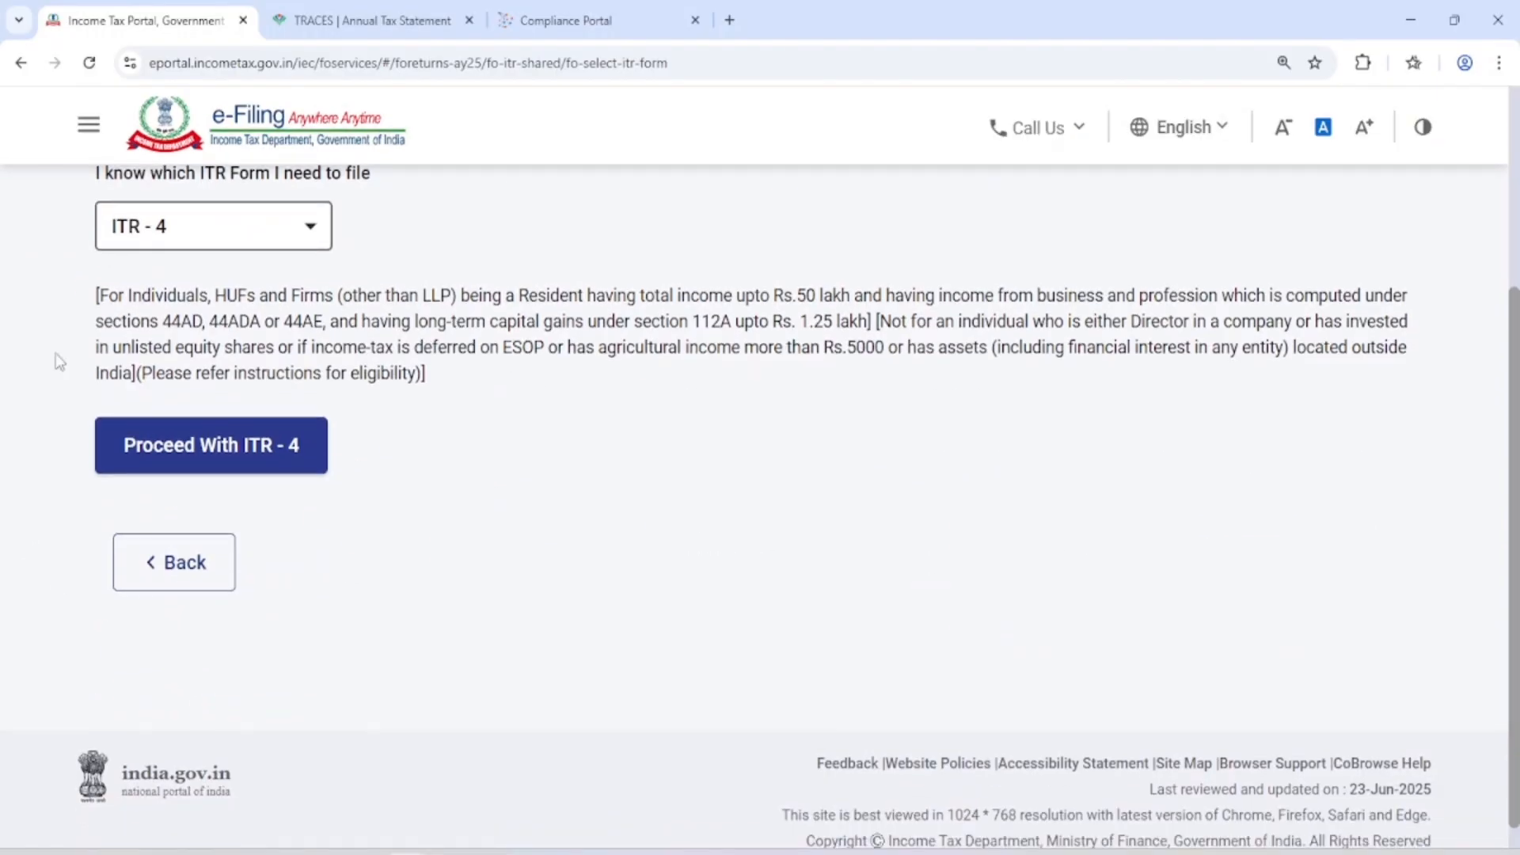
click(249, 463)
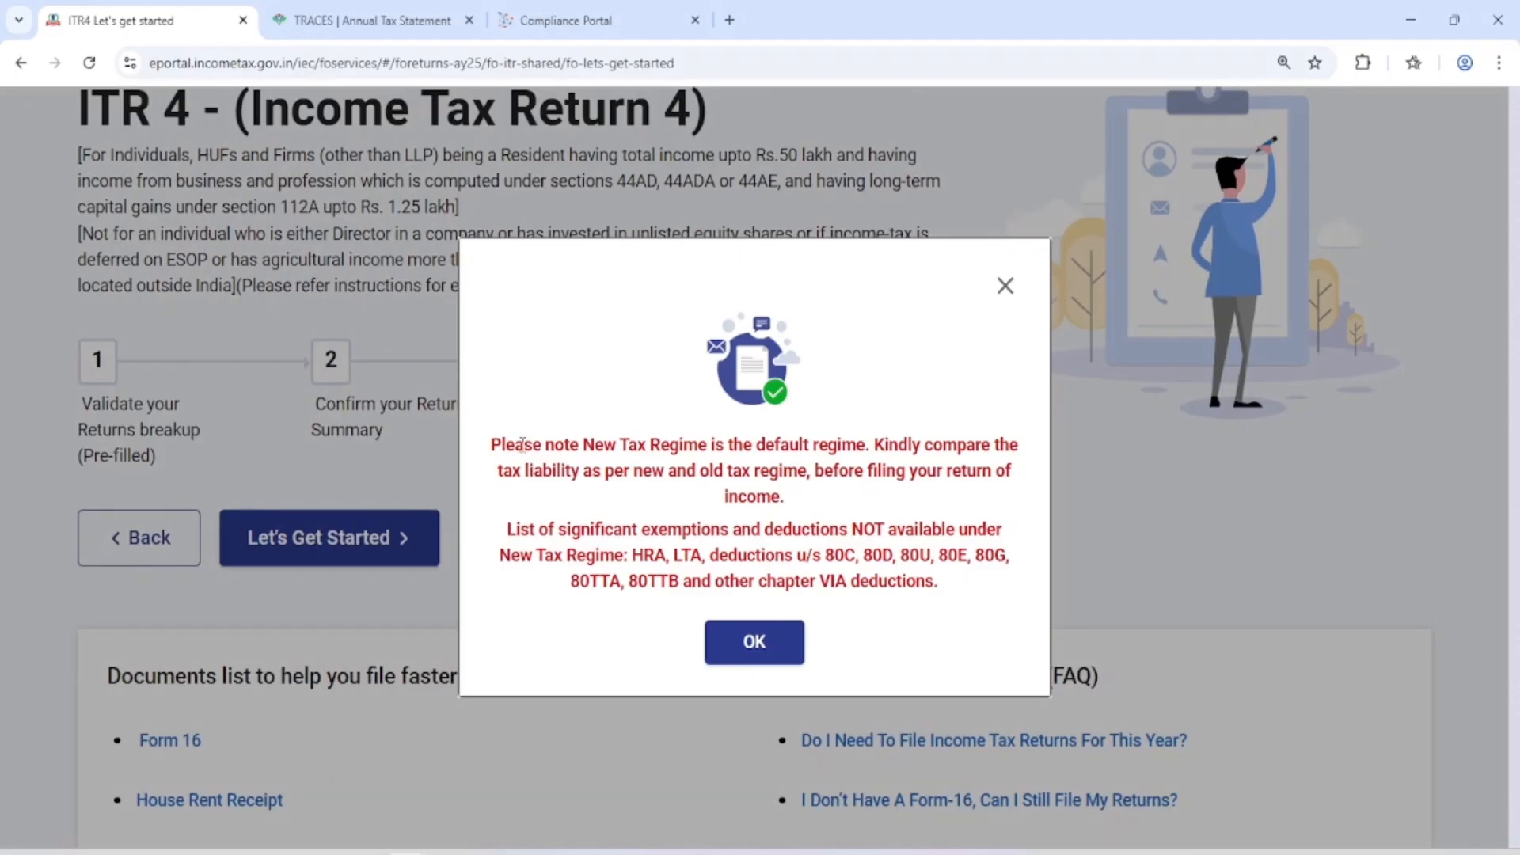
Read and acknowledge the new tax regime notice, and get started with the ITR 4 return
drag(515, 445, 775, 448)
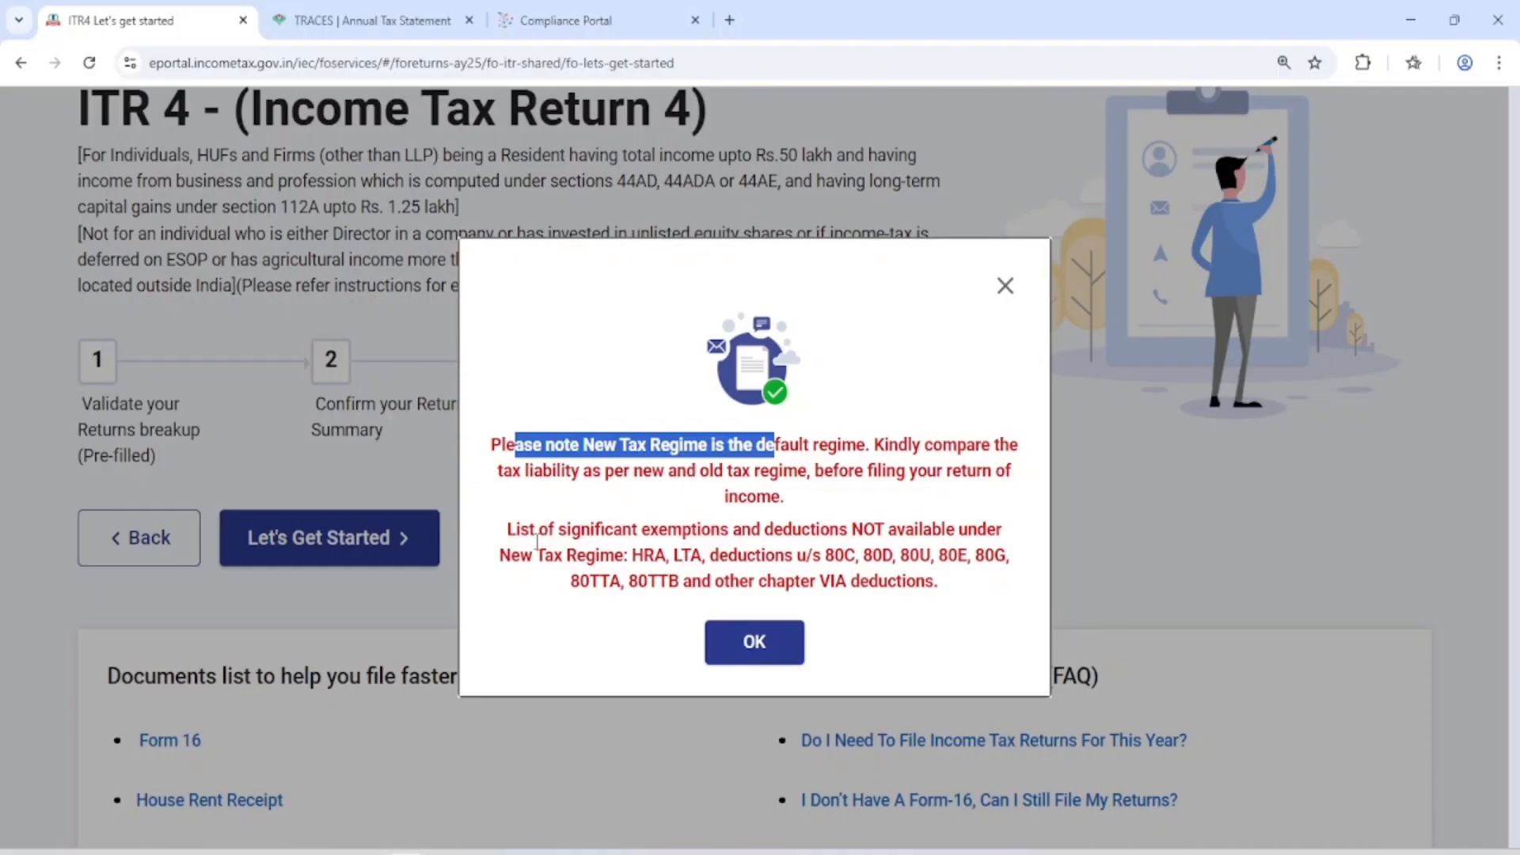
drag(545, 556, 899, 559)
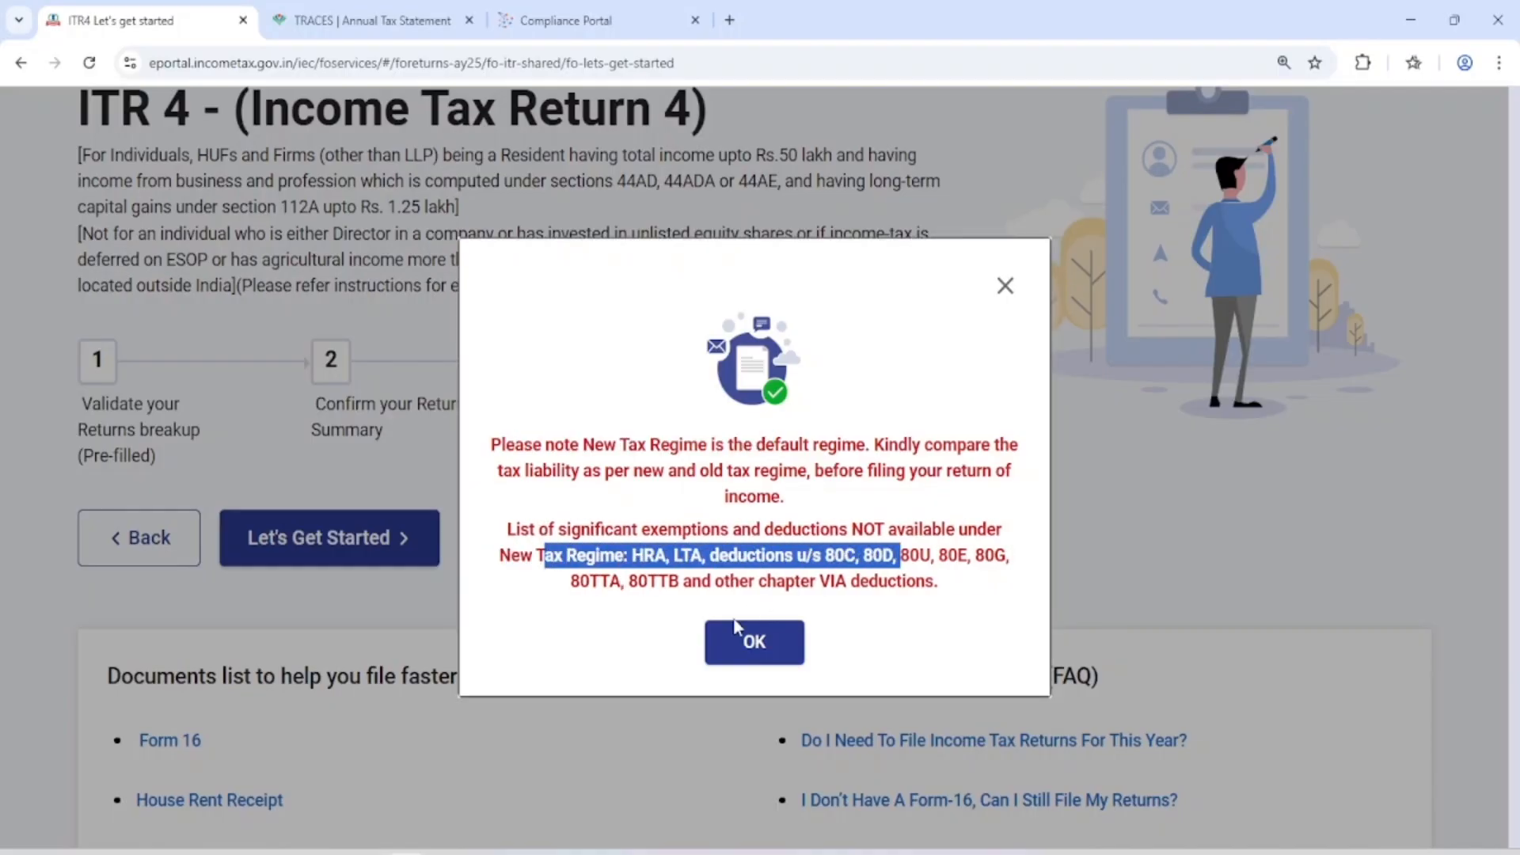
click(754, 642)
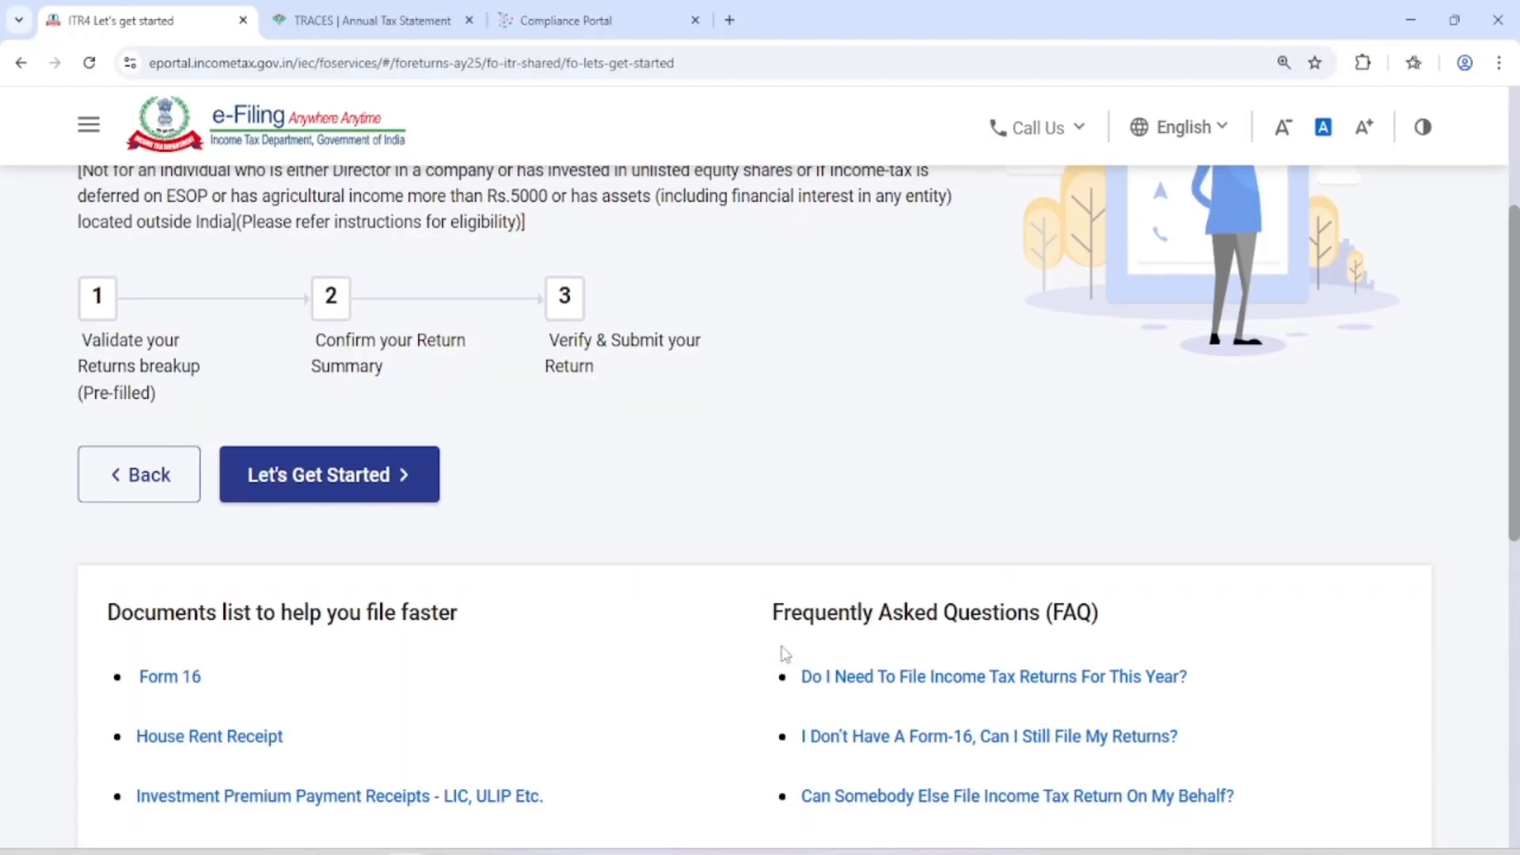
scroll(776, 618, down, 3)
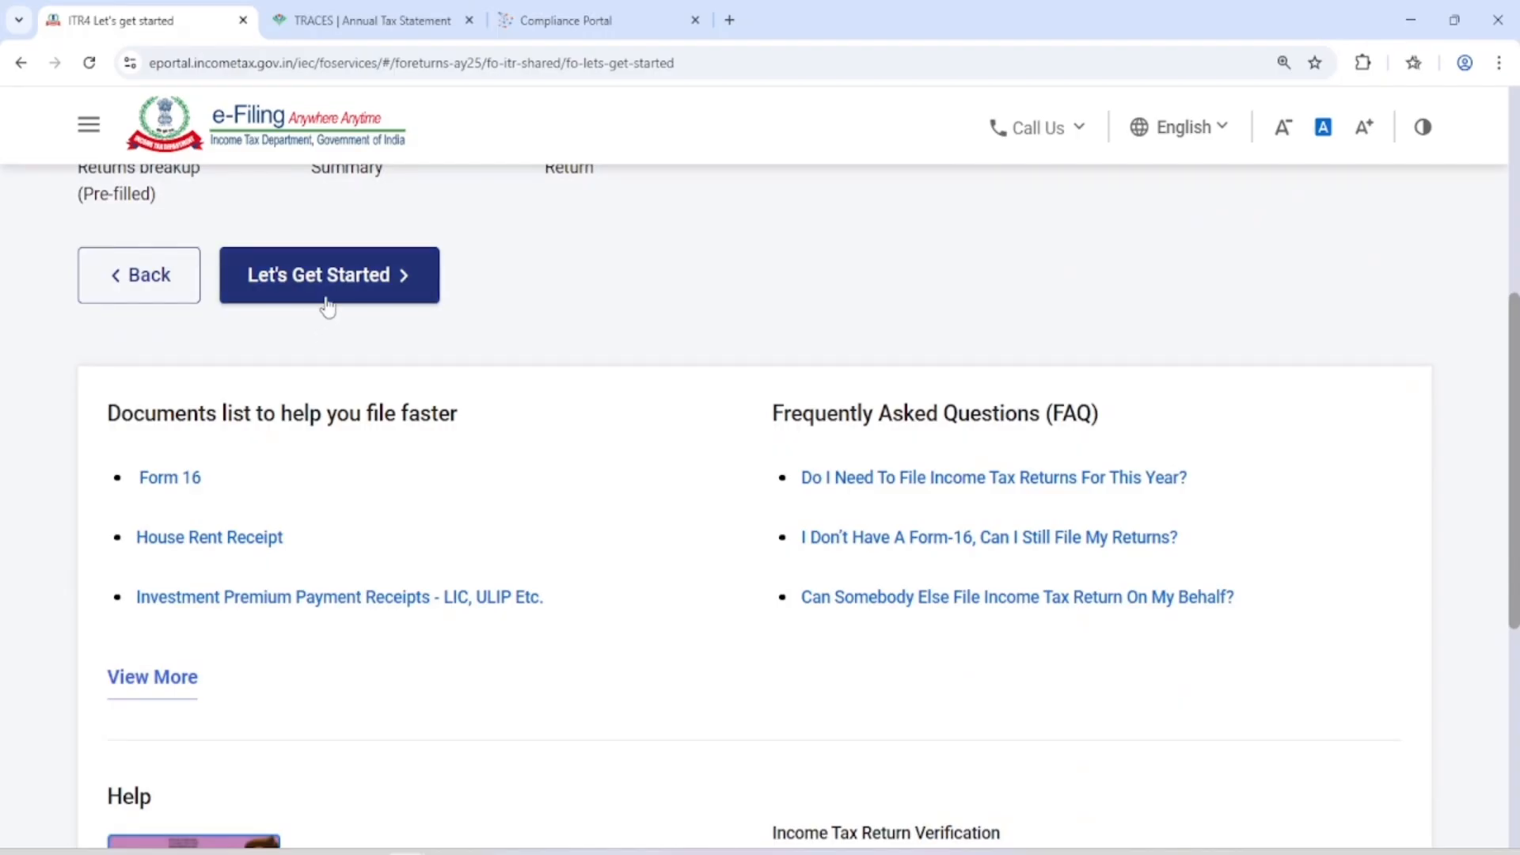
click(351, 291)
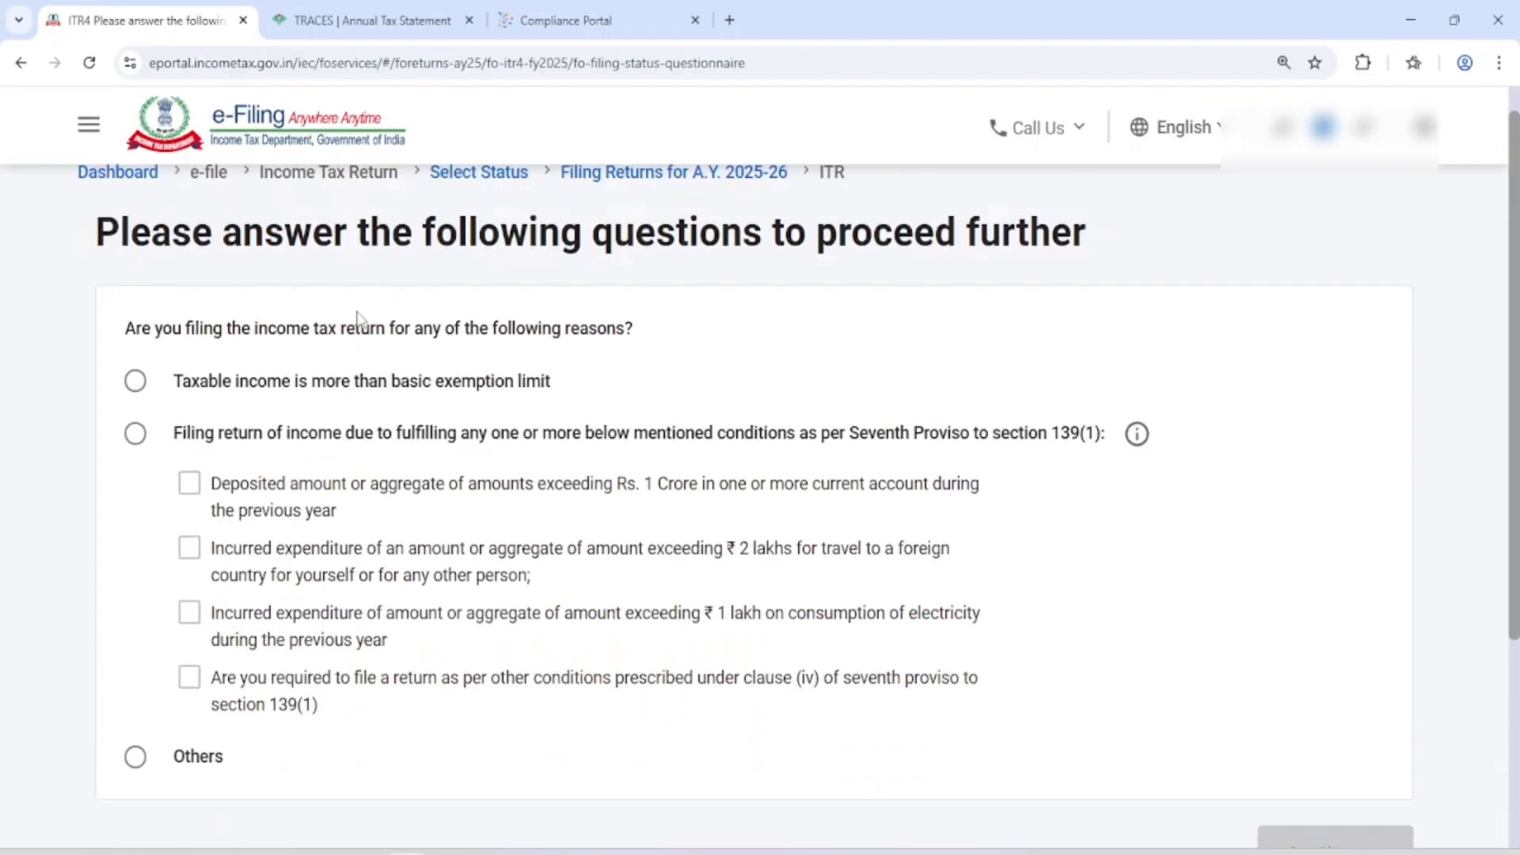
Give "Taxable income is more than basic exemption limit" as the reason for filing and continue
drag(96, 357, 842, 360)
scroll(1022, 364, down, 2)
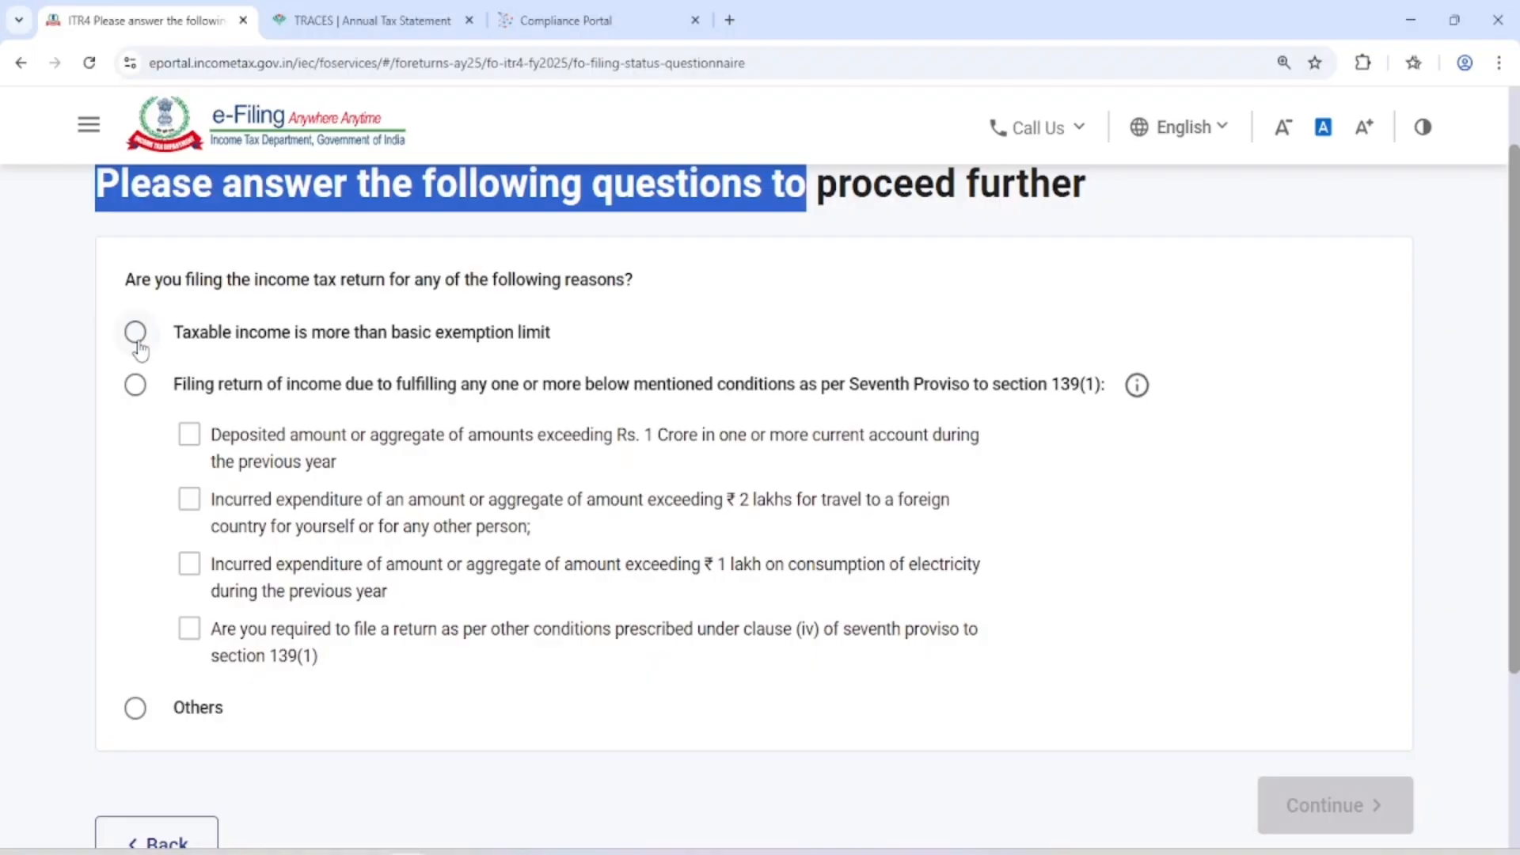
click(136, 333)
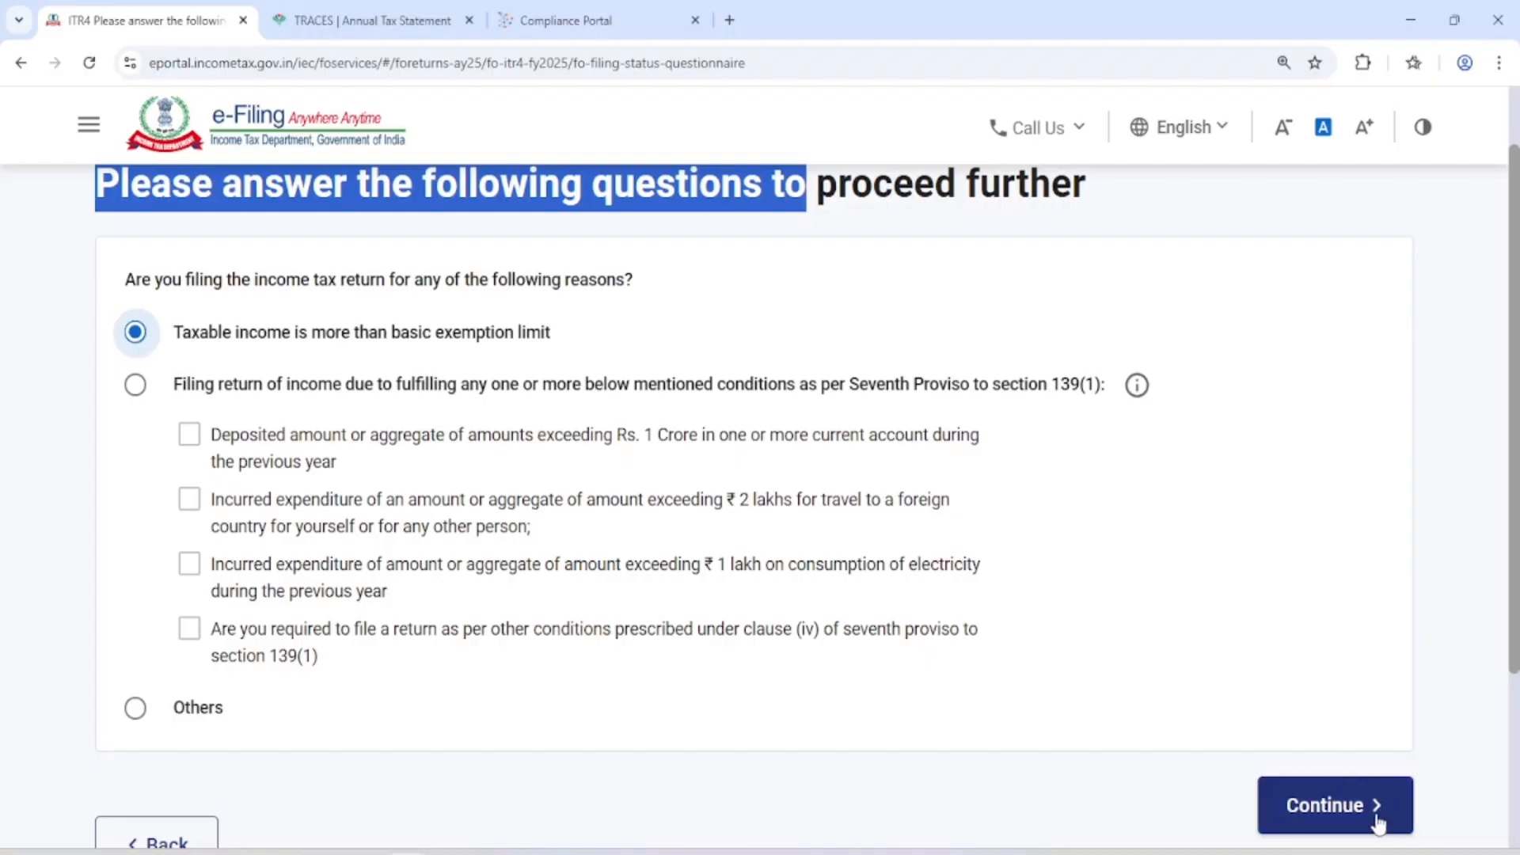
click(1350, 808)
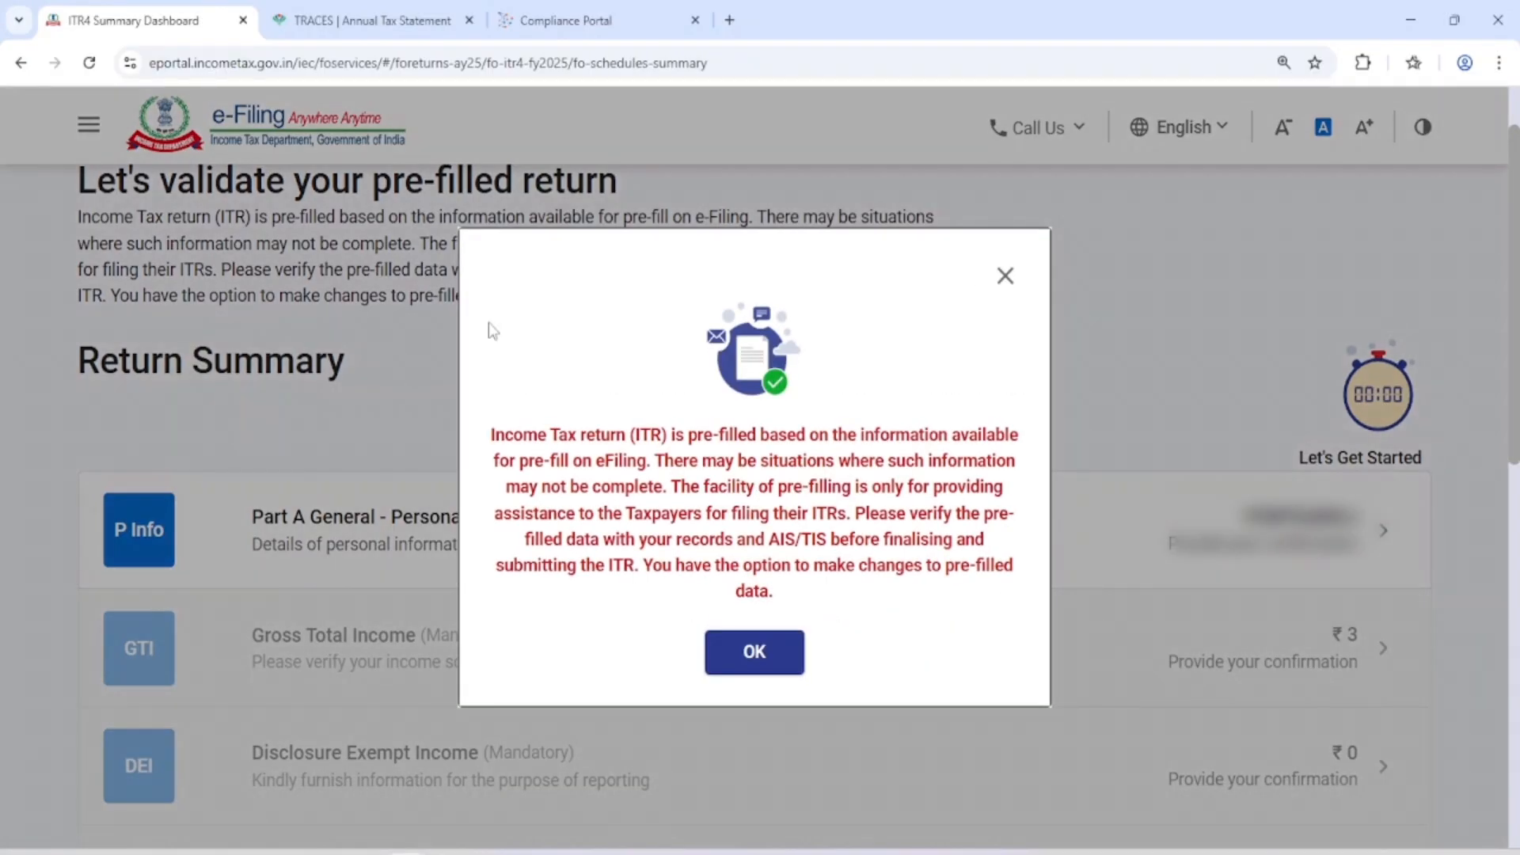
Acknowledge the pre-filled data notice and open Part A General - Personal Information from the return summary
scroll(701, 443, down, 1)
scroll(701, 444, down, 1)
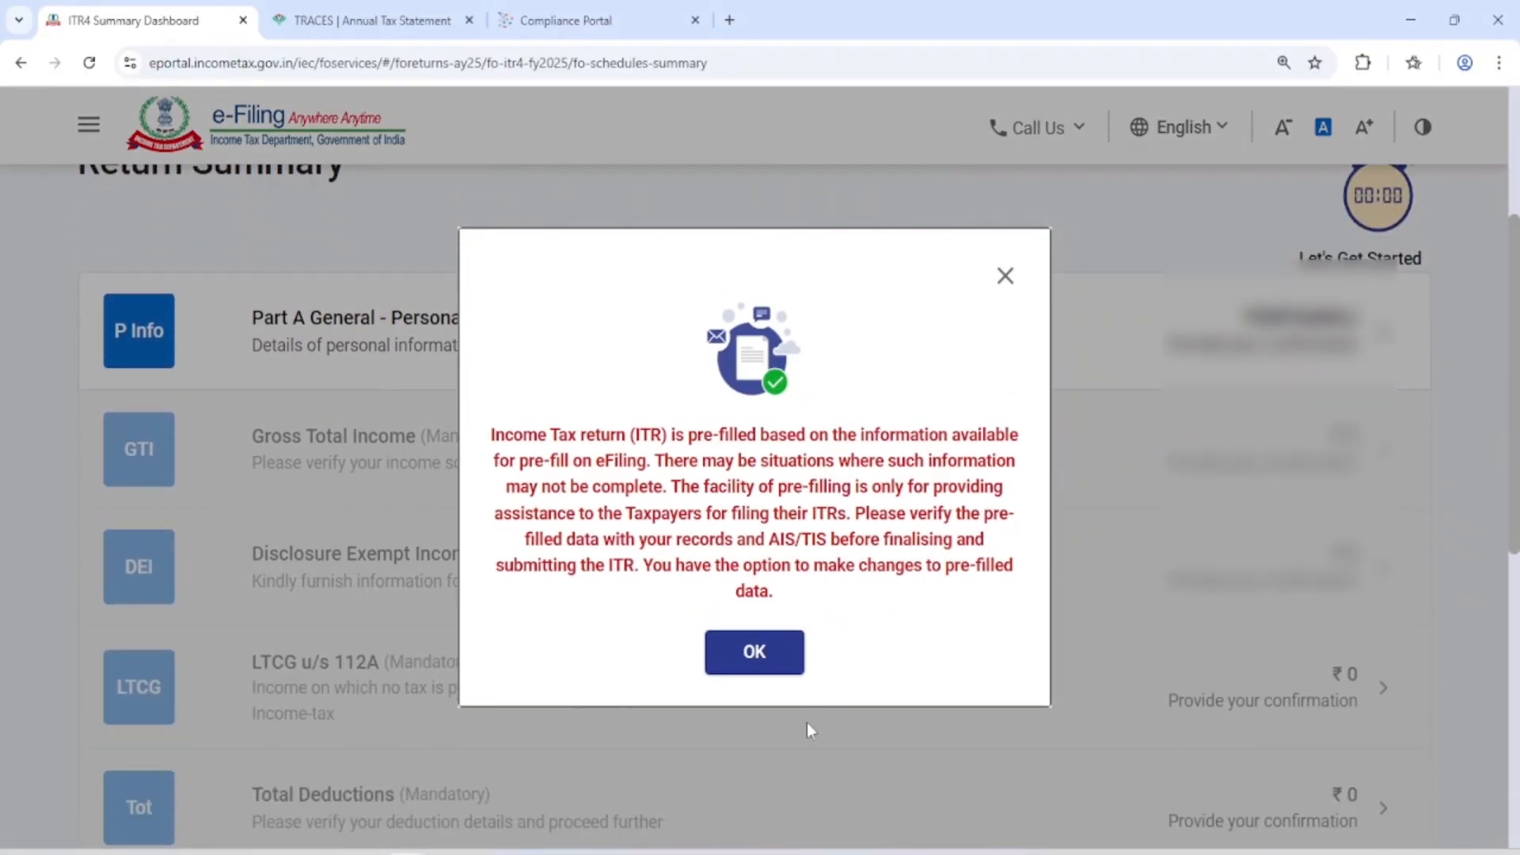
click(759, 656)
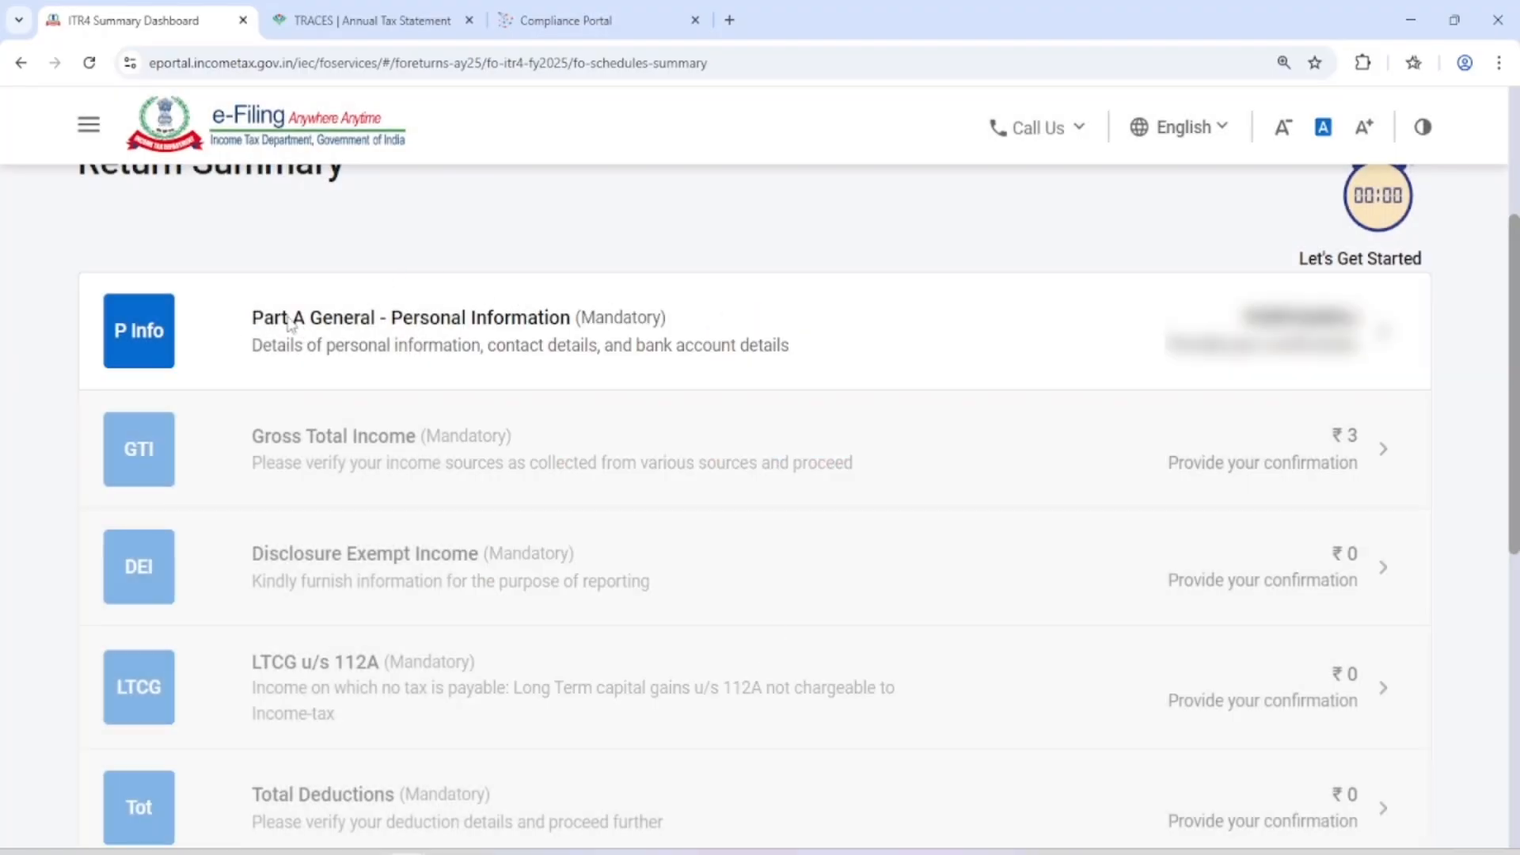
click(906, 346)
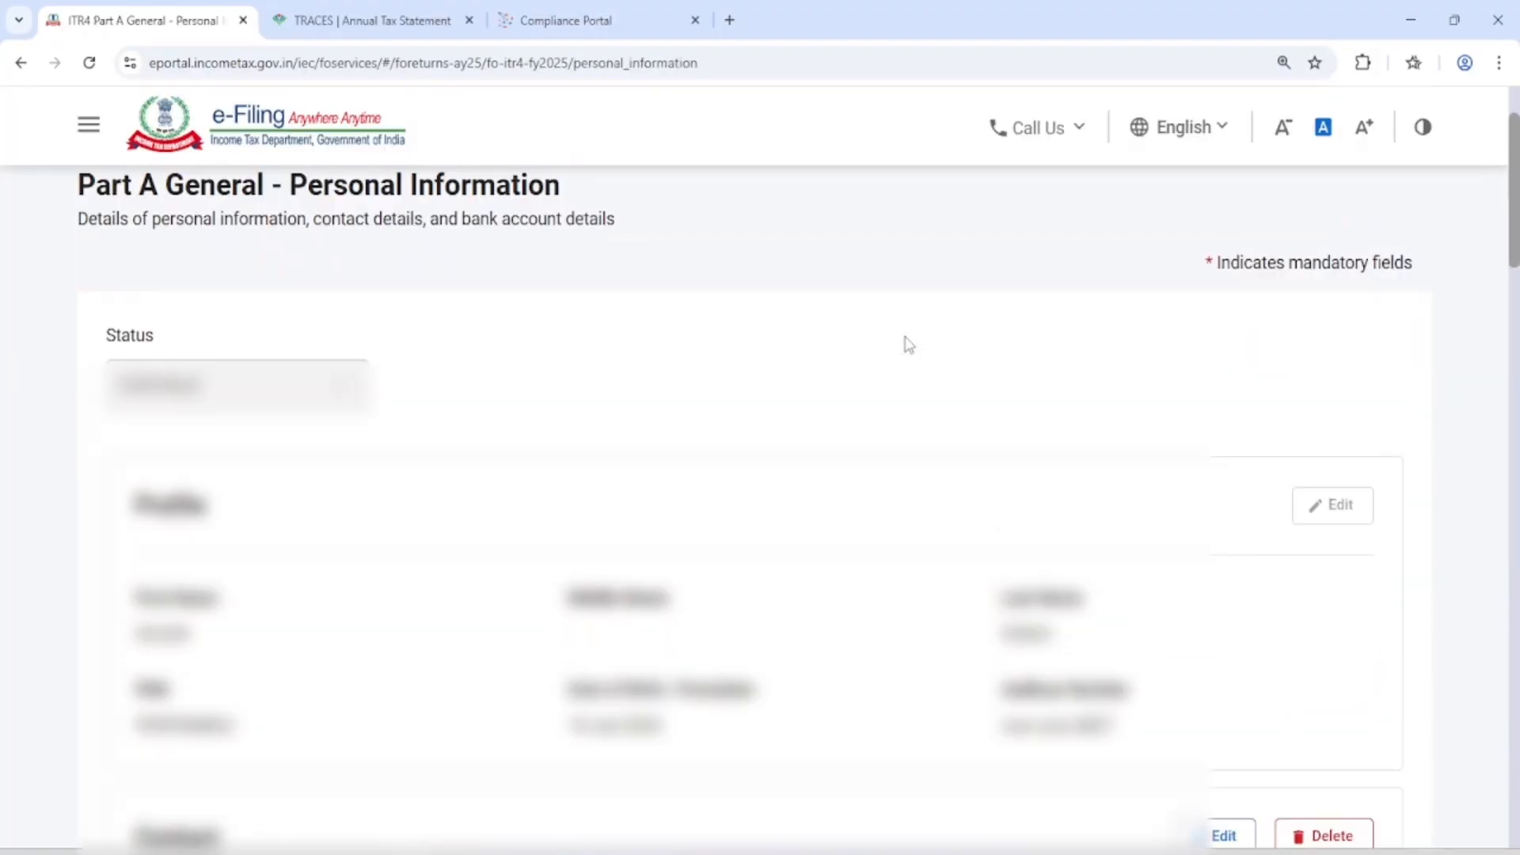
Review the pre-filled profile, address and contact details in the Personal Information schedule
scroll(816, 340, down, 5)
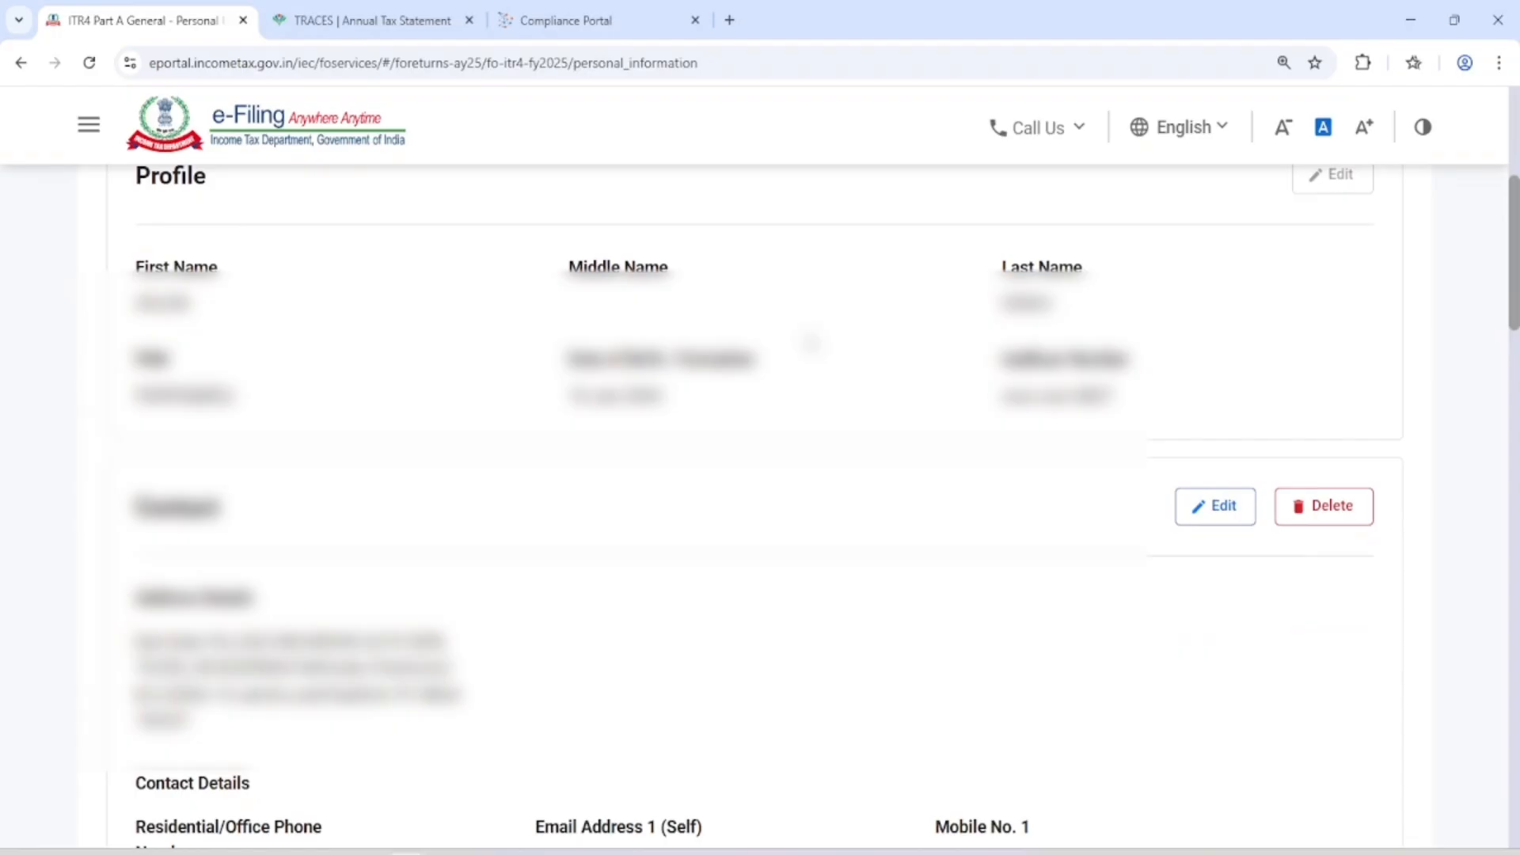
scroll(443, 396, up, 1)
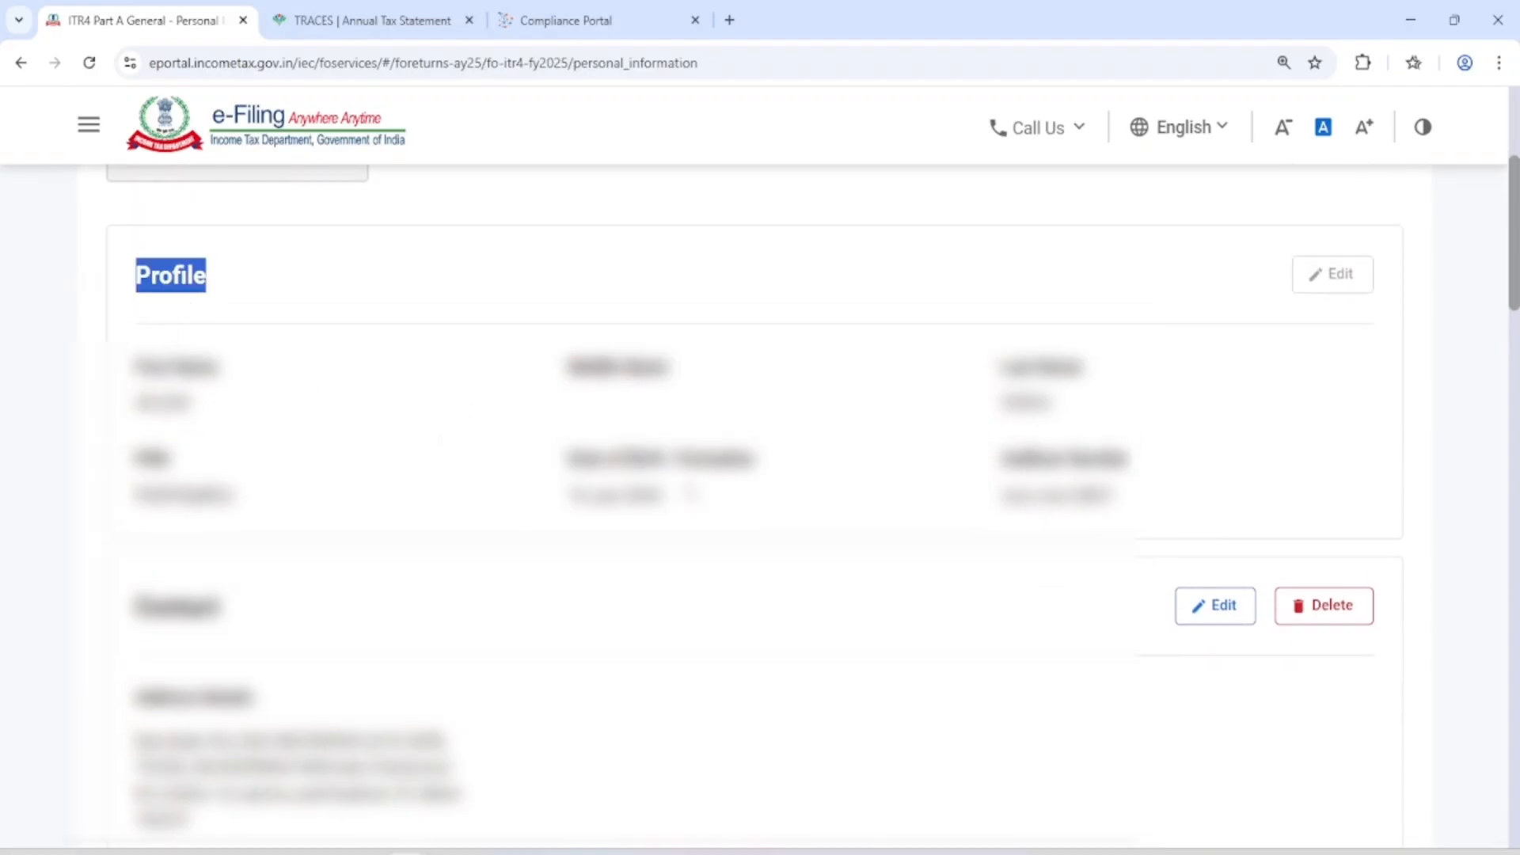
scroll(692, 493, down, 1)
scroll(692, 492, up, 1)
scroll(1233, 500, down, 3)
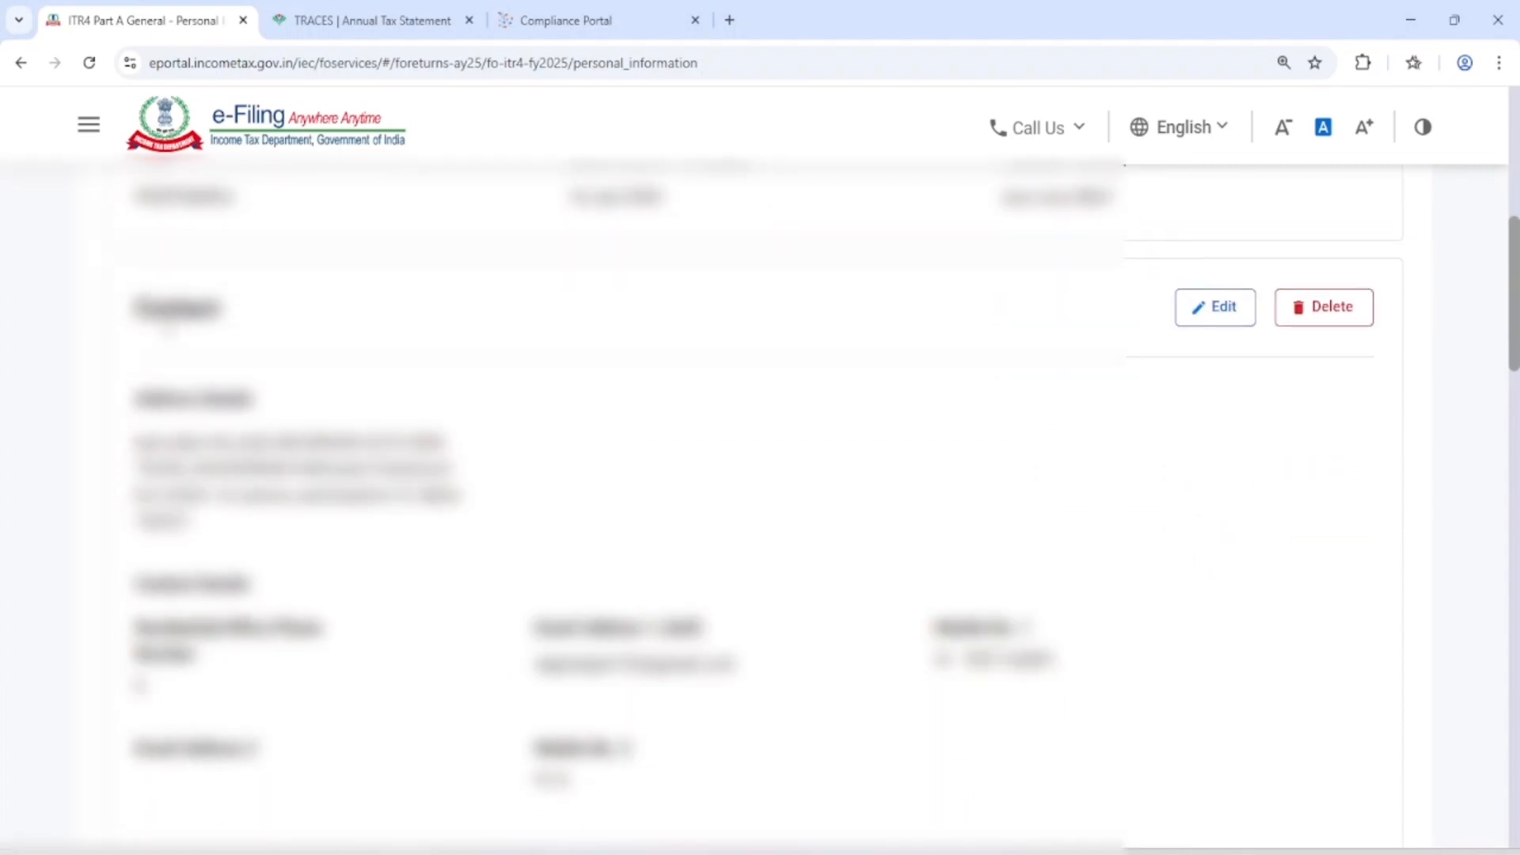
drag(165, 318, 223, 333)
click(333, 344)
scroll(332, 344, down, 1)
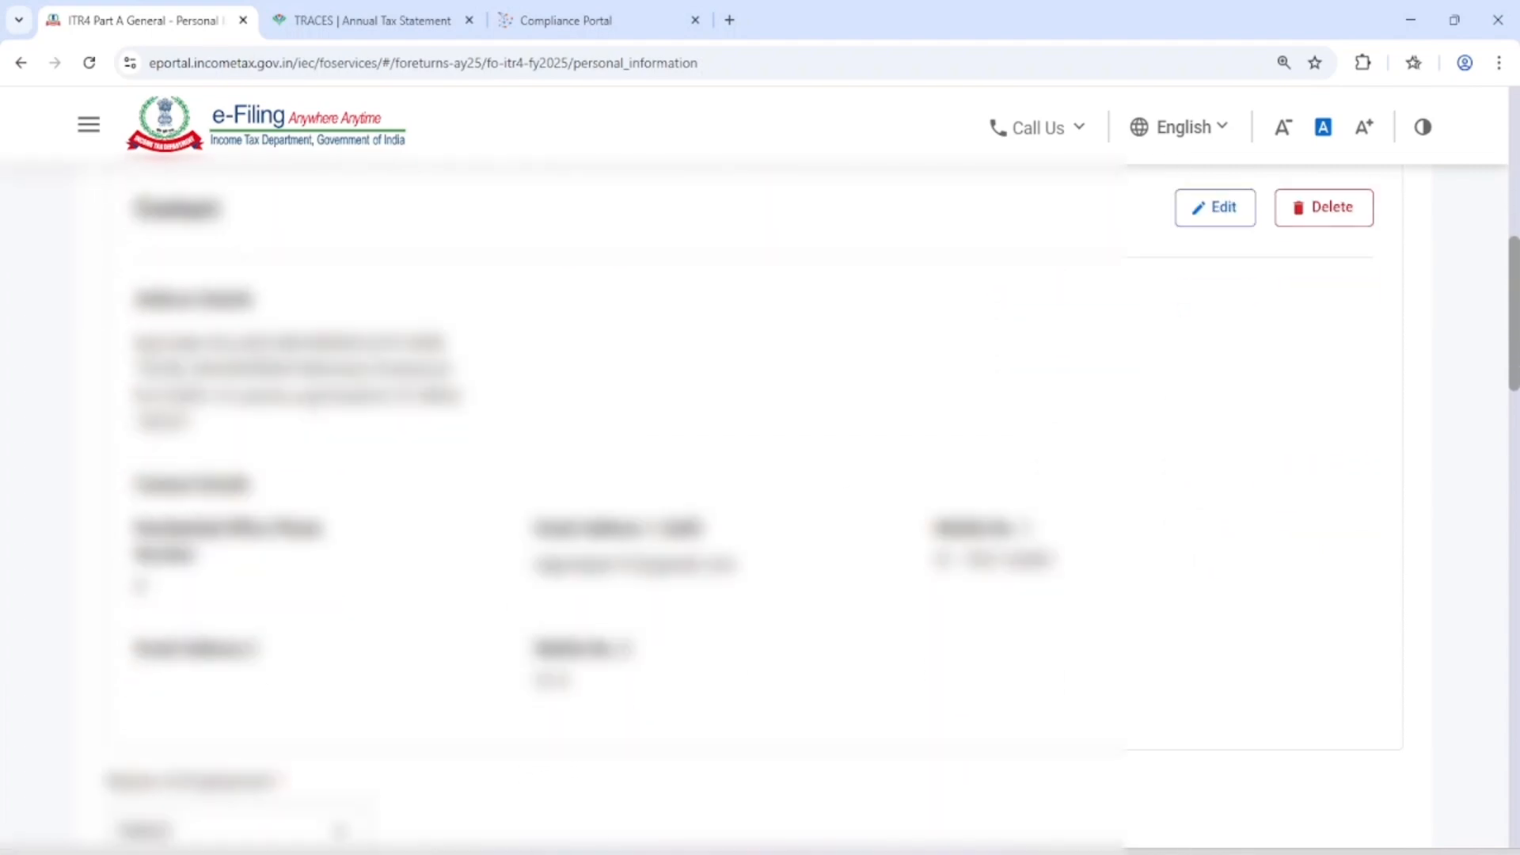
scroll(340, 430, down, 2)
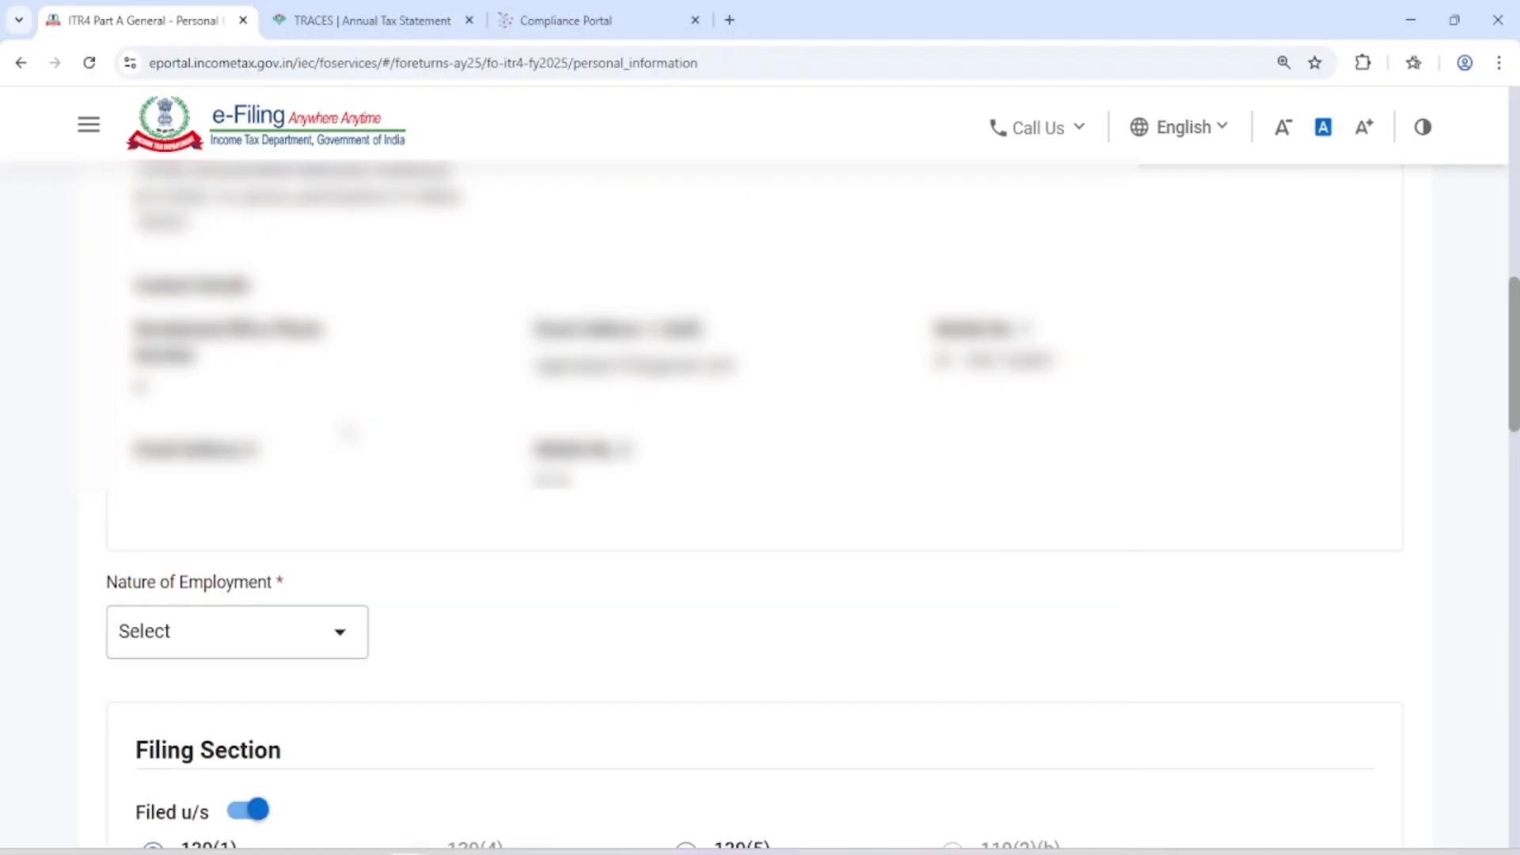
scroll(340, 430, down, 2)
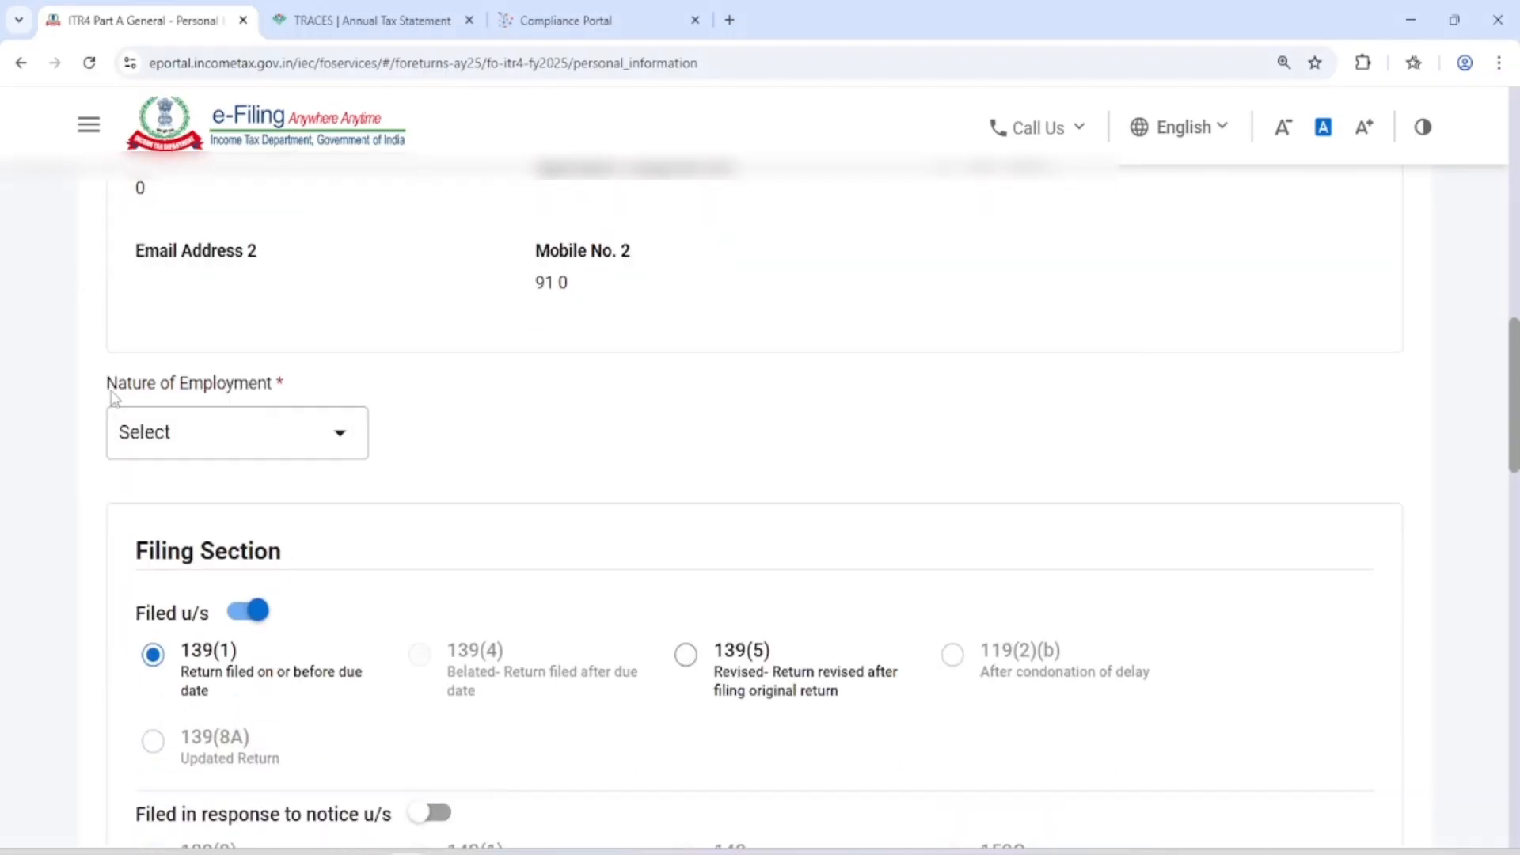
Set Nature of Employment to Not Applicable (eg. Family pension etc) and acknowledge the salary schedule notice
drag(109, 385, 295, 394)
click(441, 397)
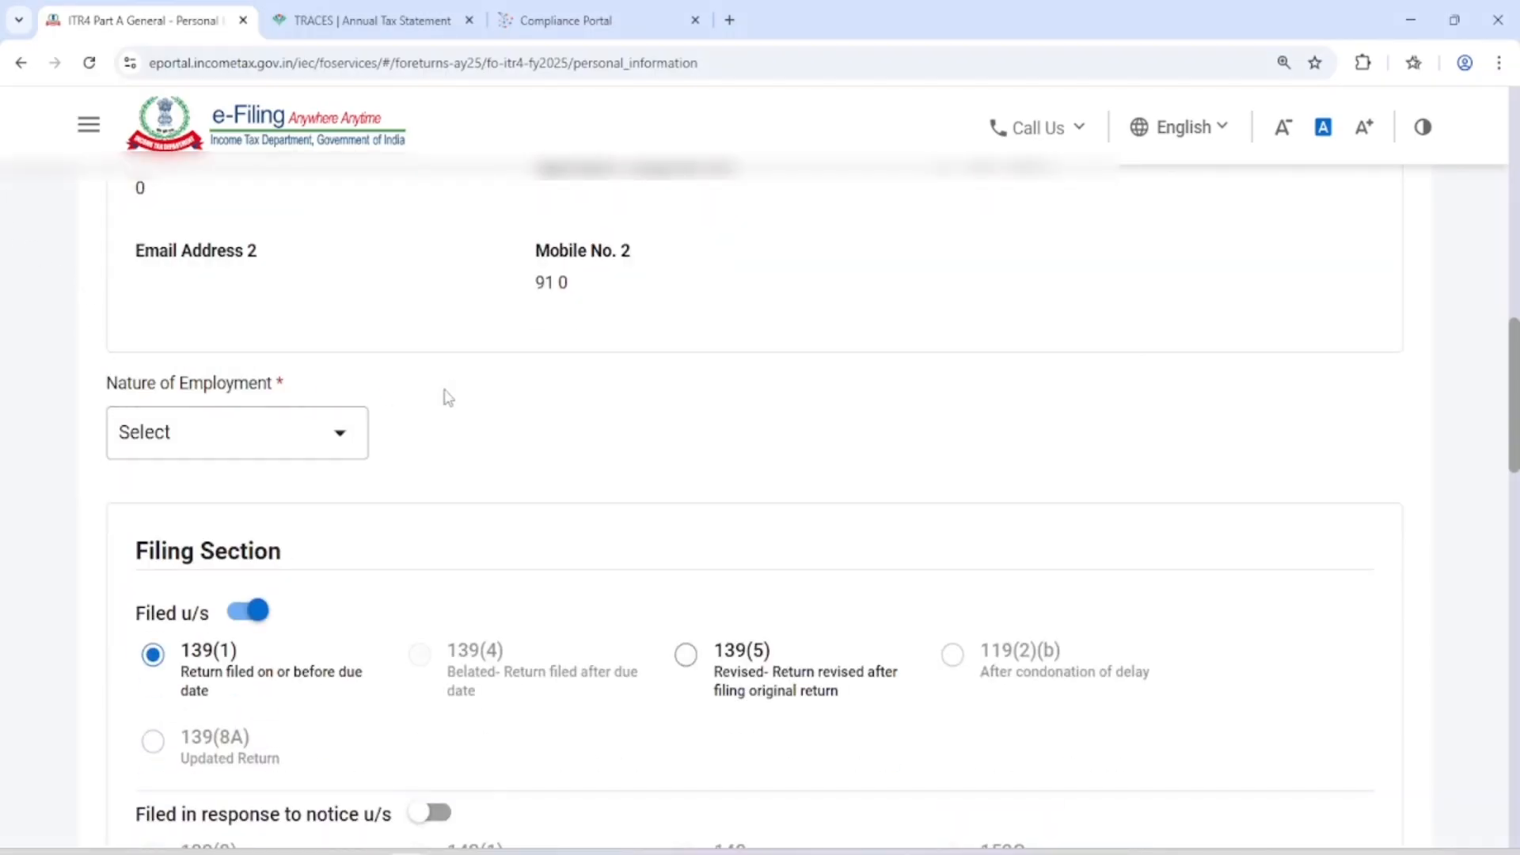
click(246, 453)
scroll(306, 496, down, 5)
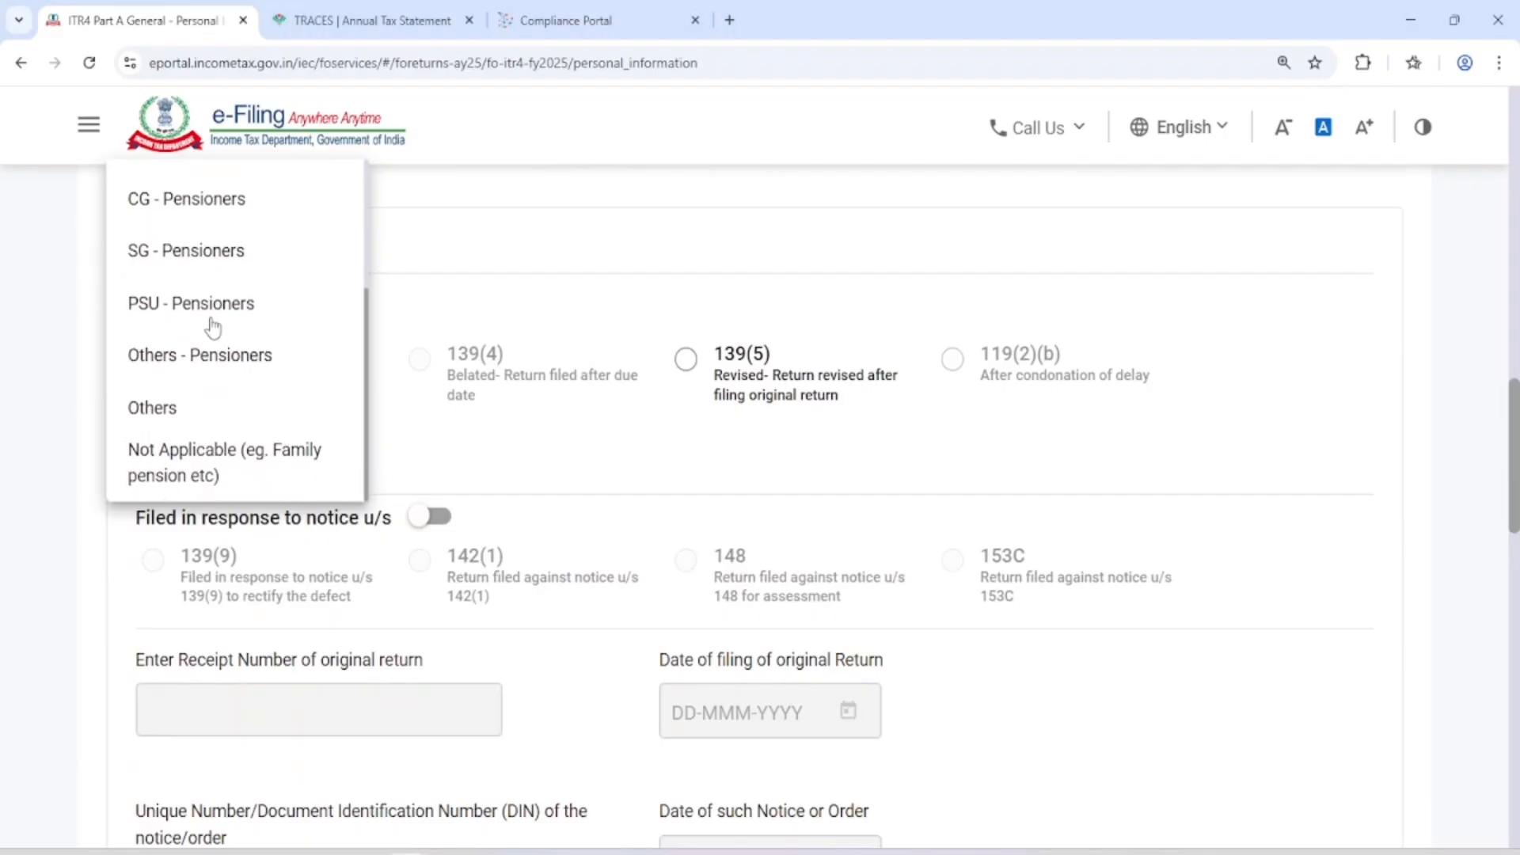
click(230, 460)
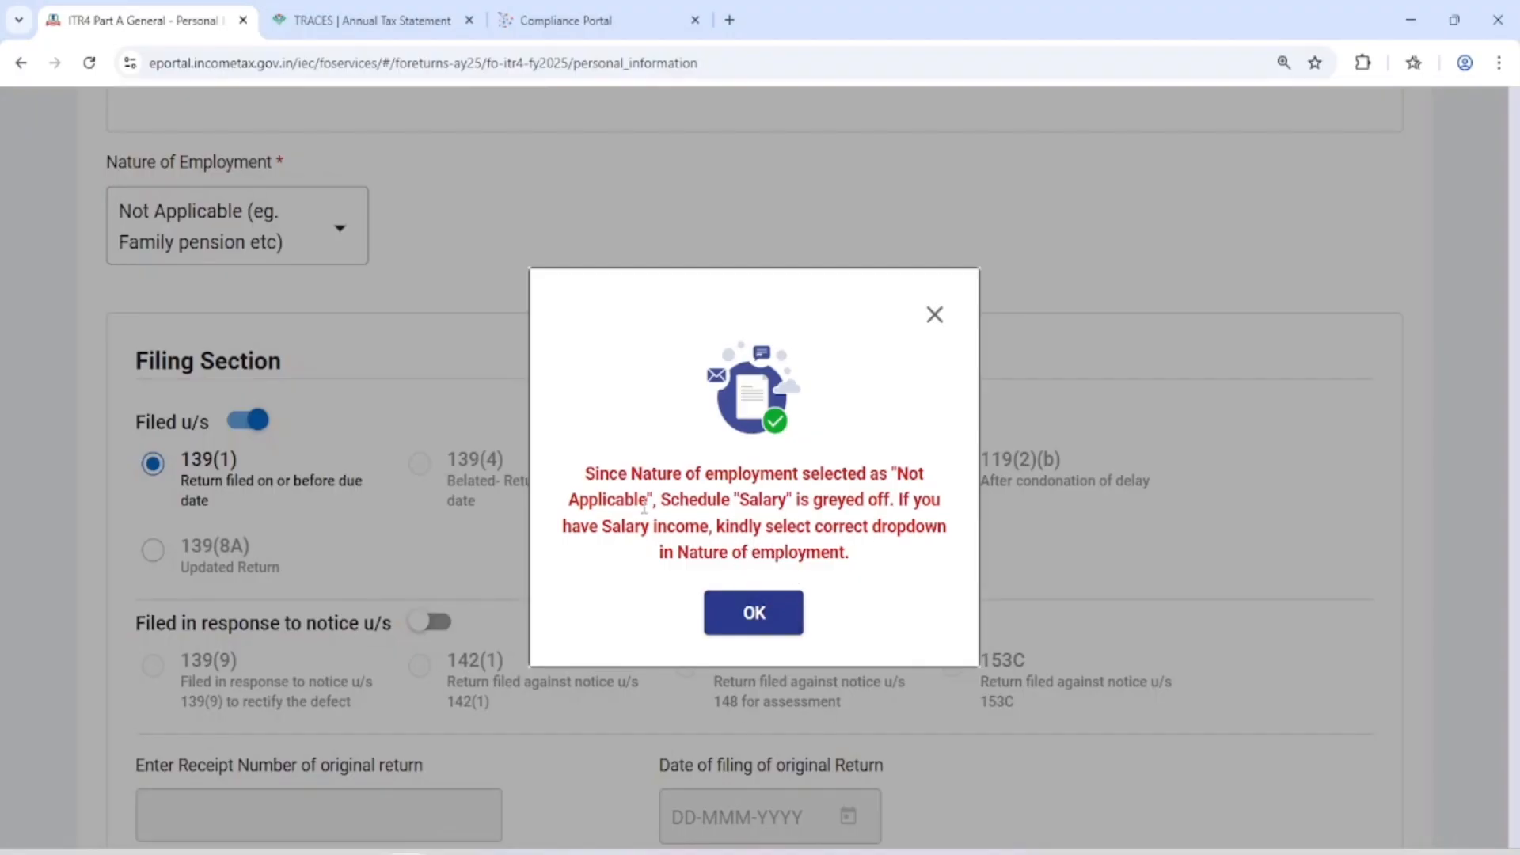
click(752, 612)
Look through the remaining filing section questions and expand the Bank Details section
scroll(606, 578, down, 7)
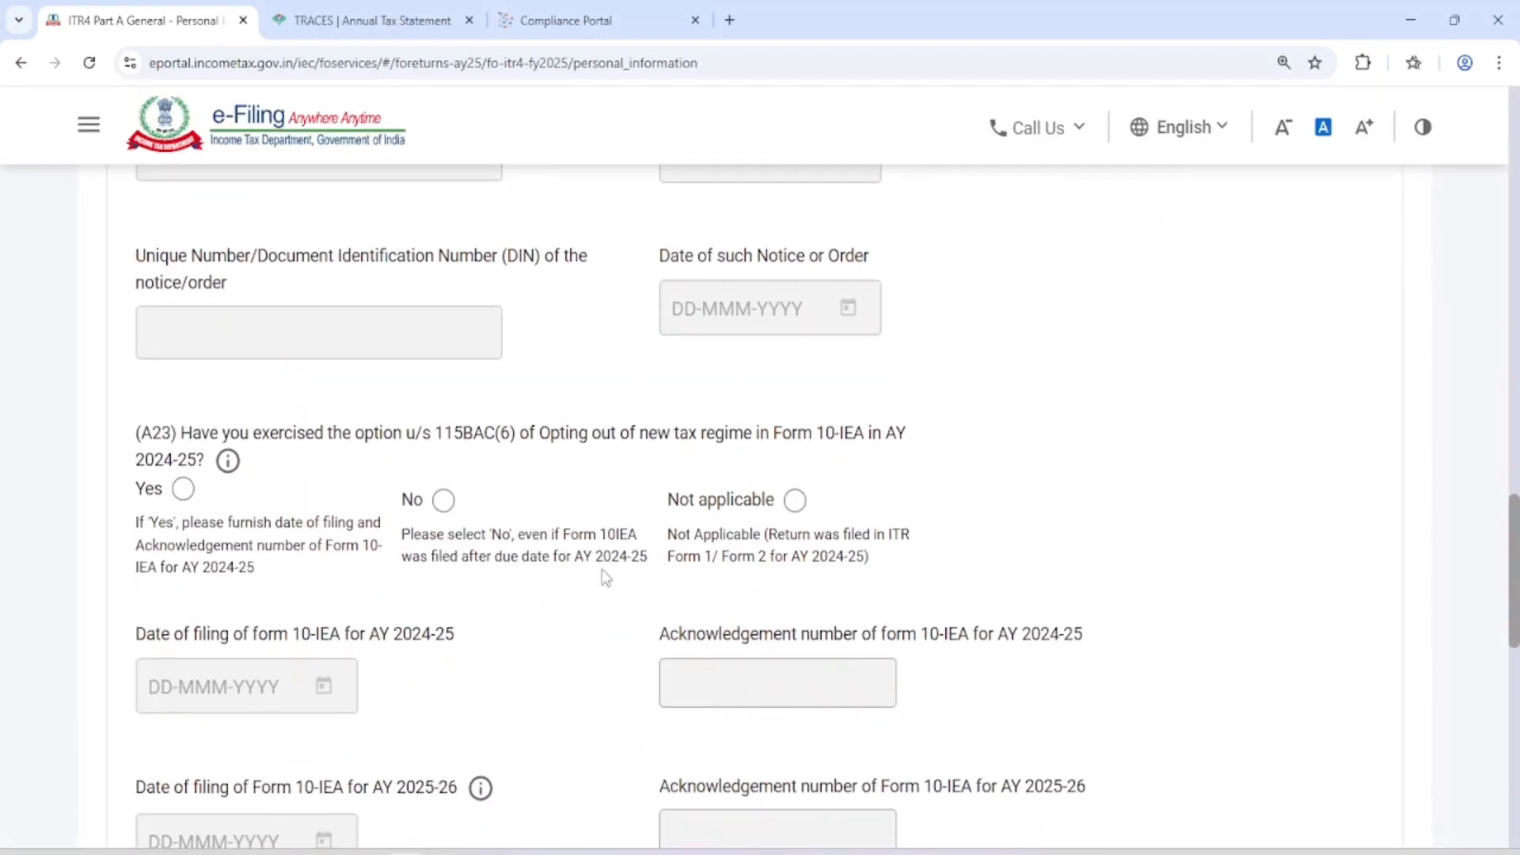
scroll(606, 578, down, 10)
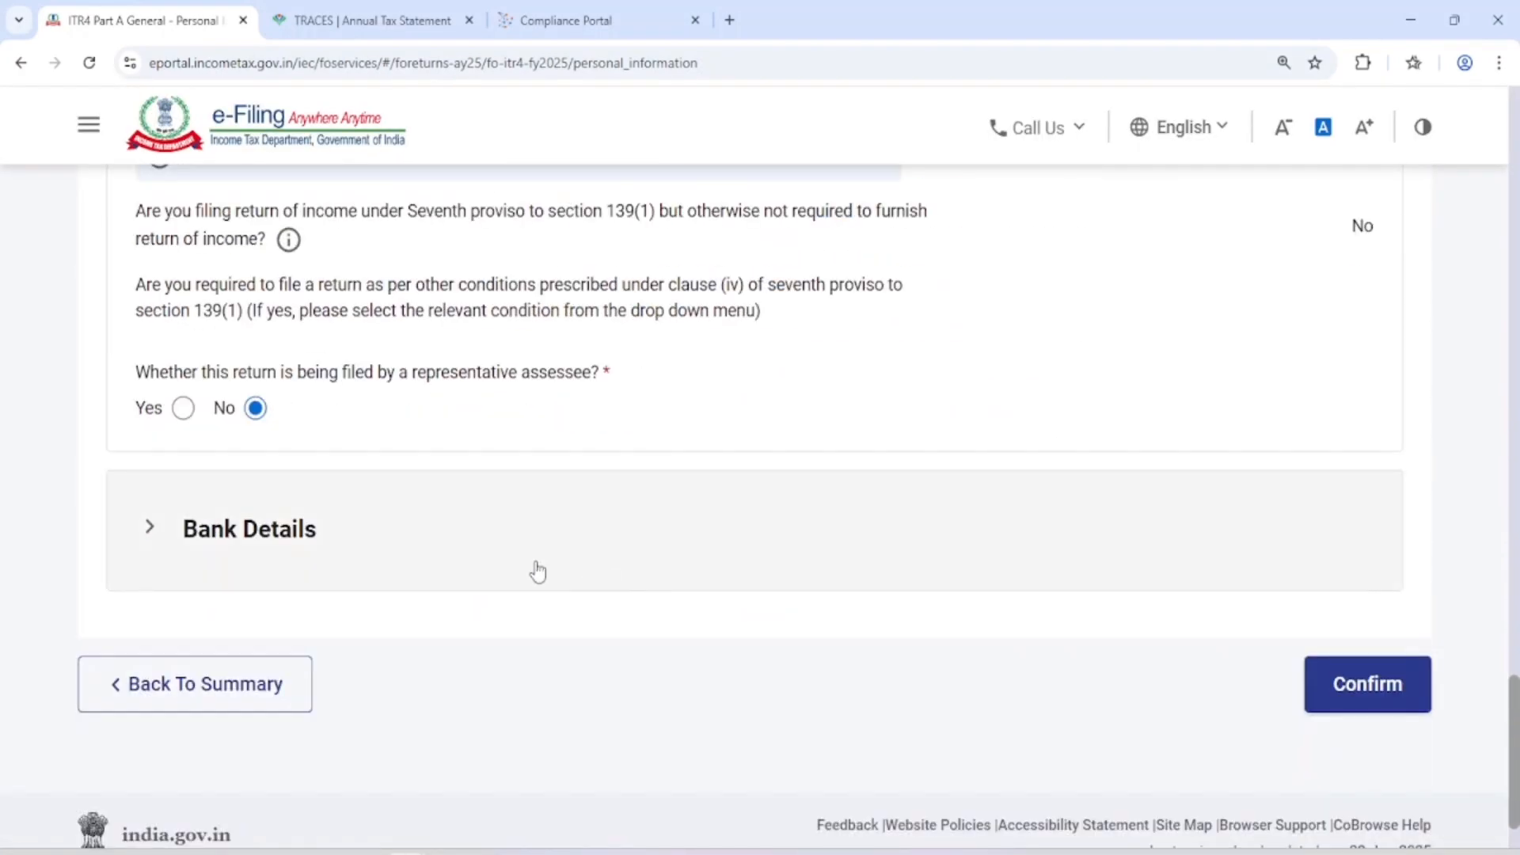
click(538, 570)
scroll(325, 558, down, 3)
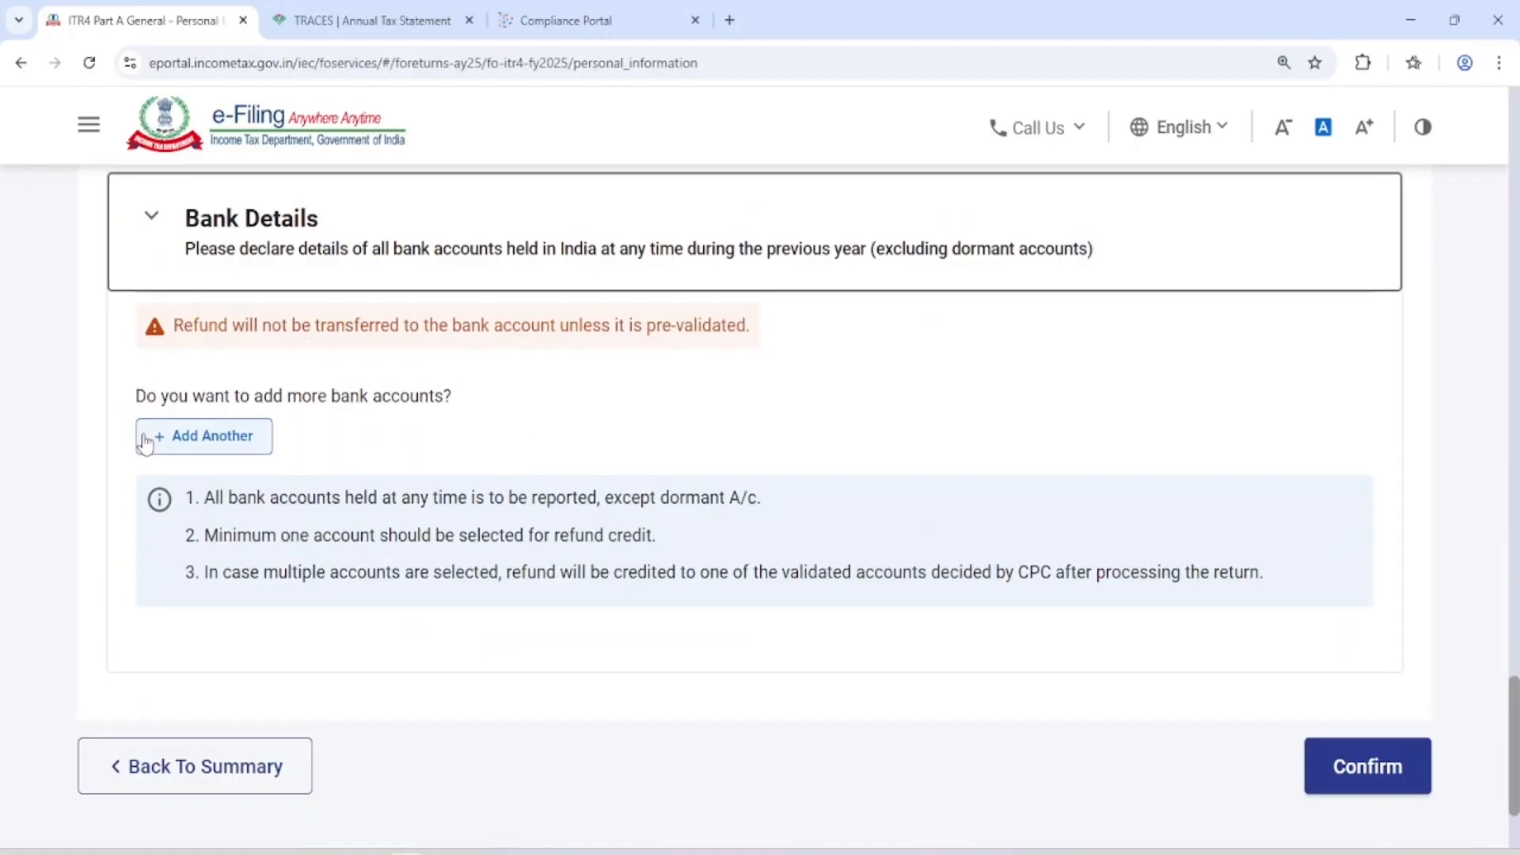
Add a State Bank of India account, filling in its account number, account type, holder type and IFSC, and nominate it for refund
click(181, 442)
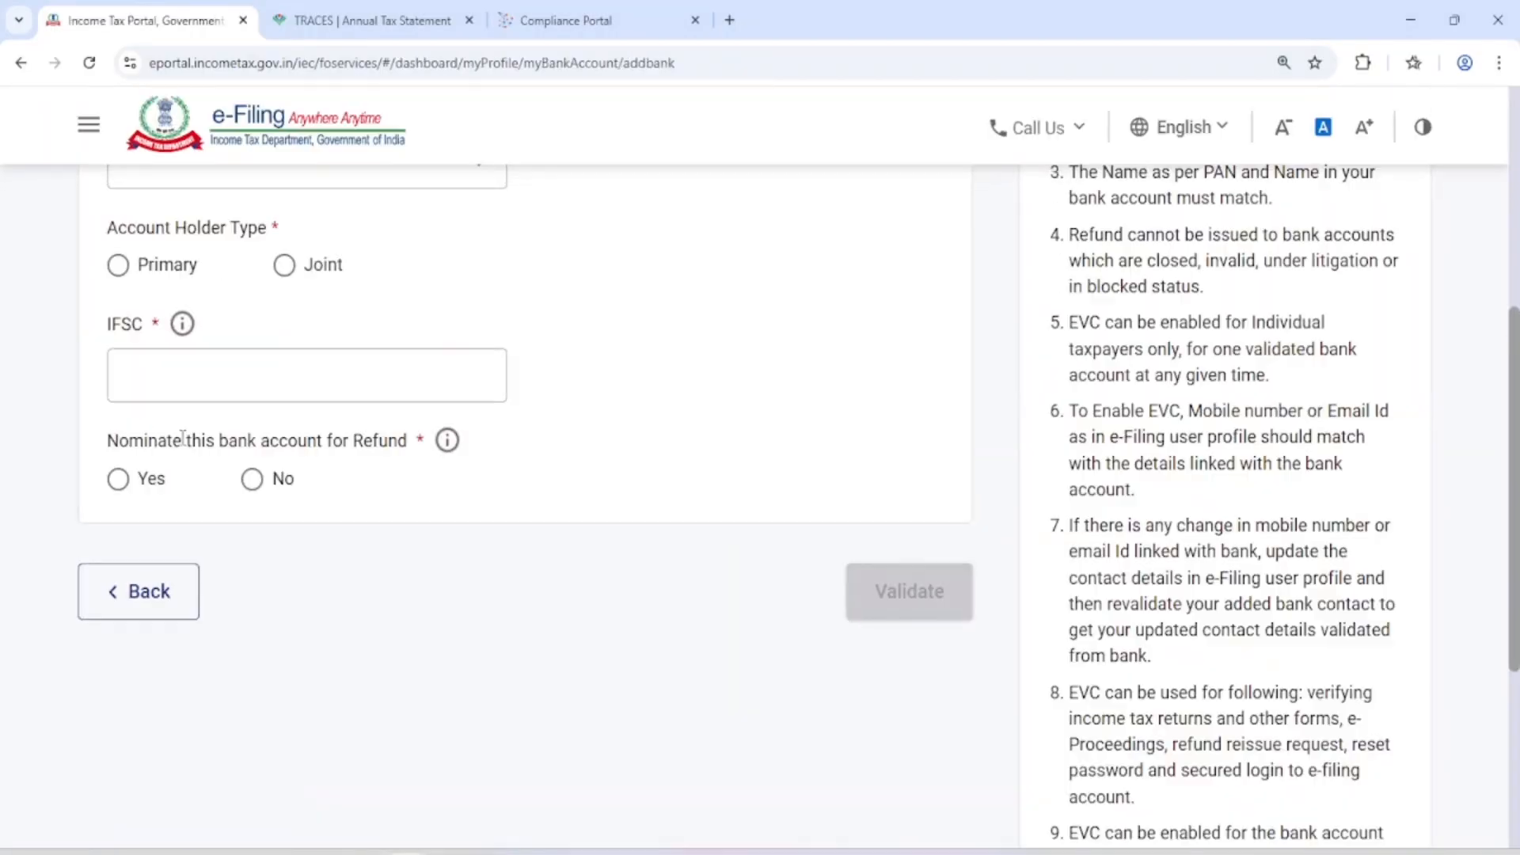
click(242, 590)
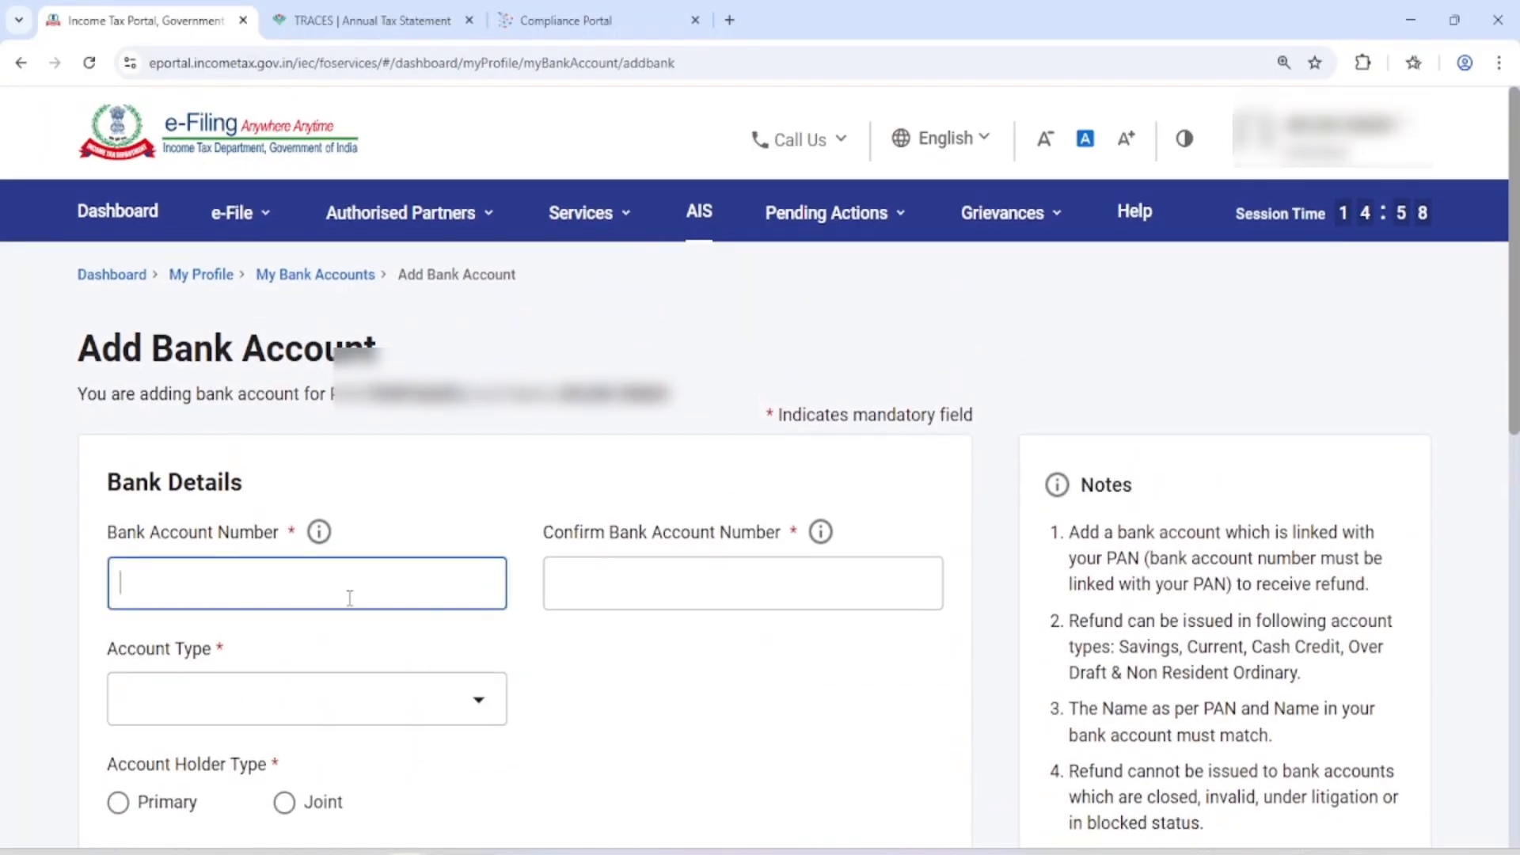
click(613, 602)
scroll(647, 577, down, 5)
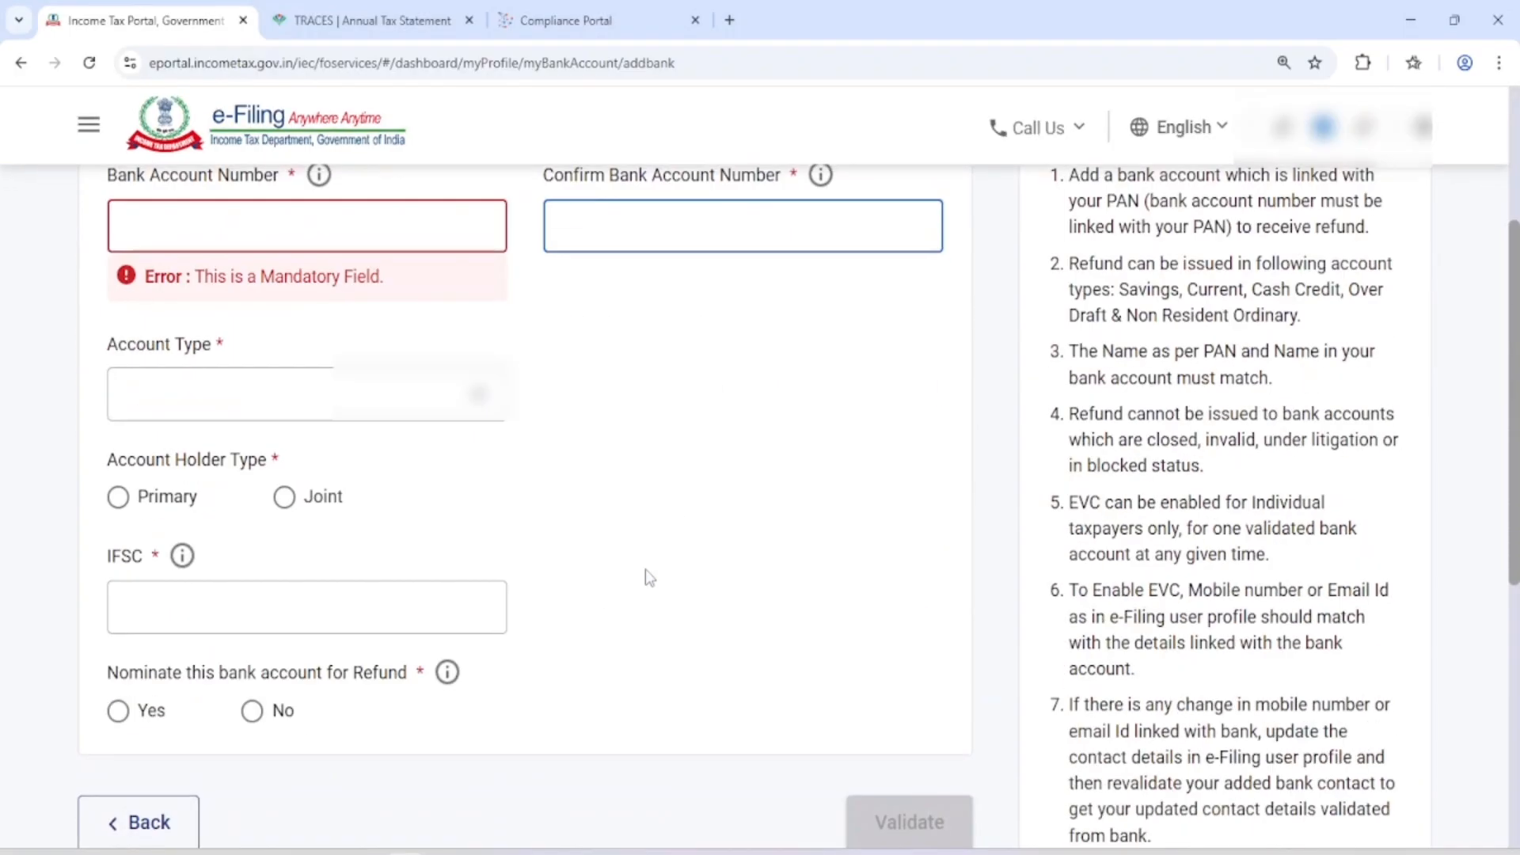
click(268, 407)
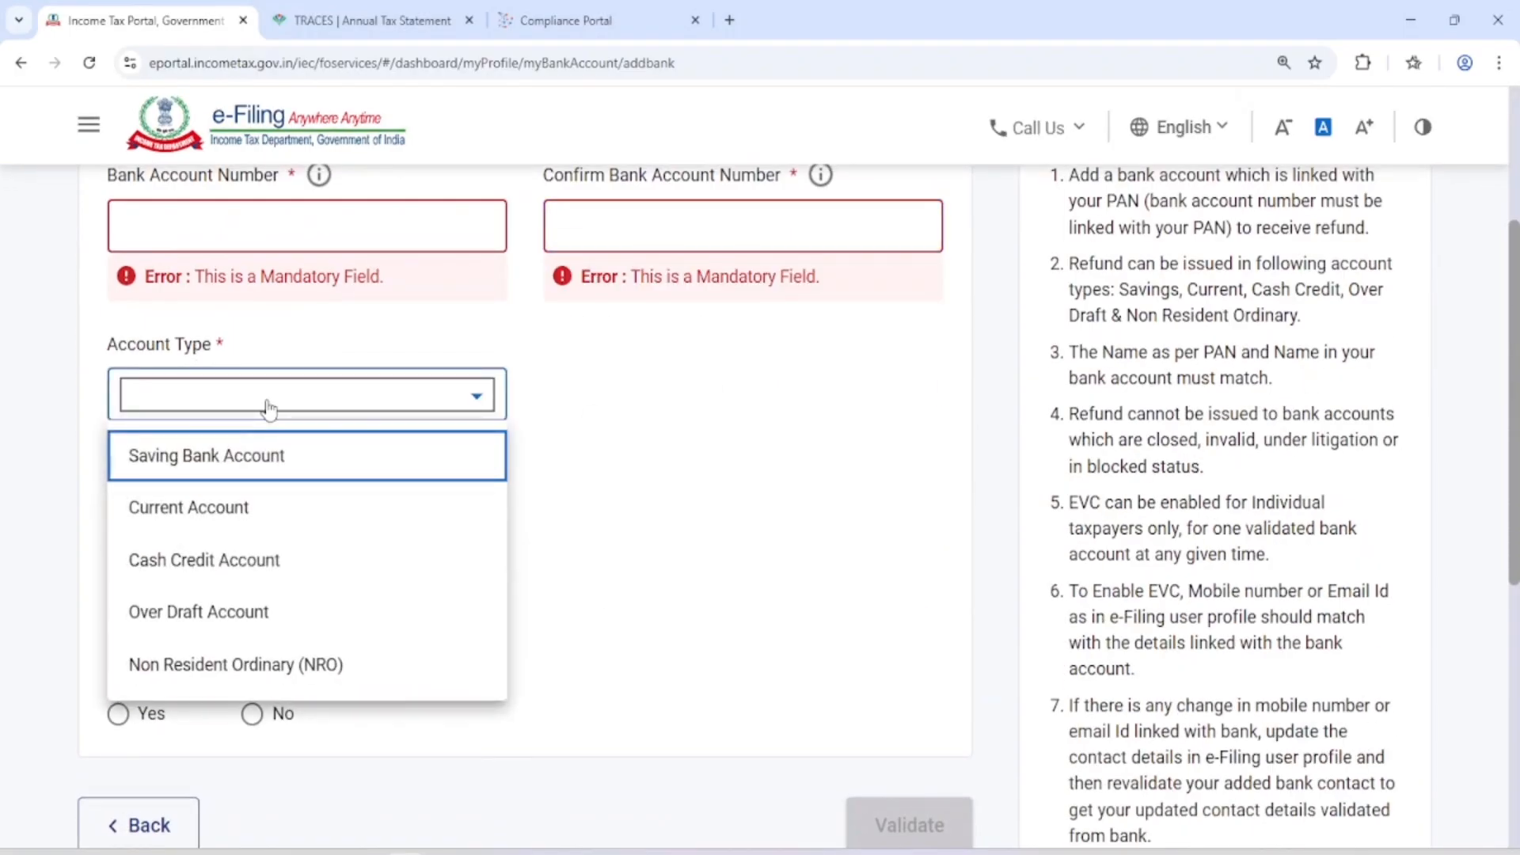
scroll(638, 421, down, 1)
click(638, 421)
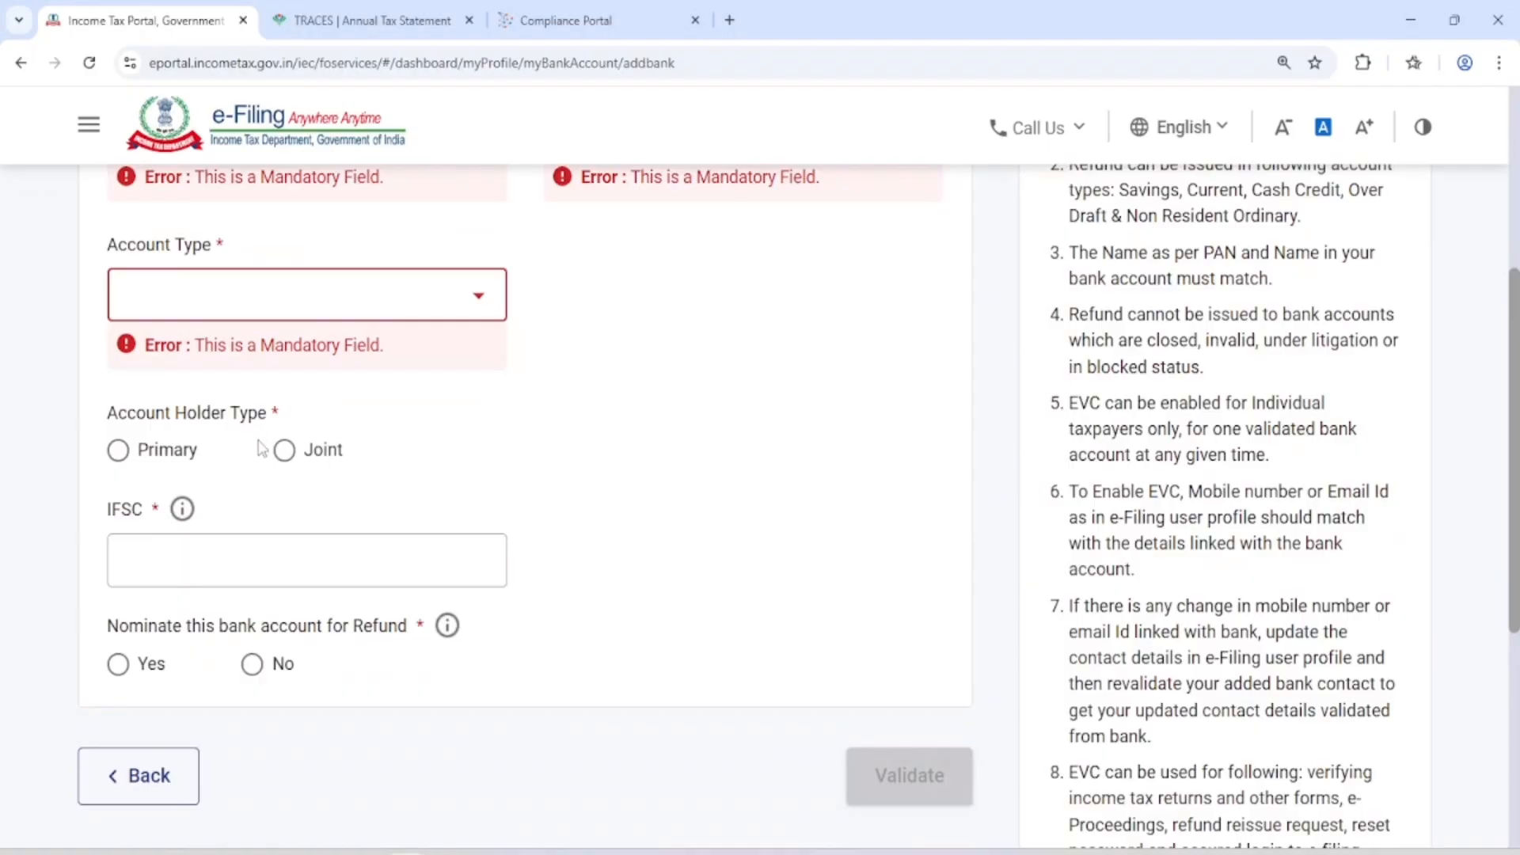
scroll(262, 449, down, 2)
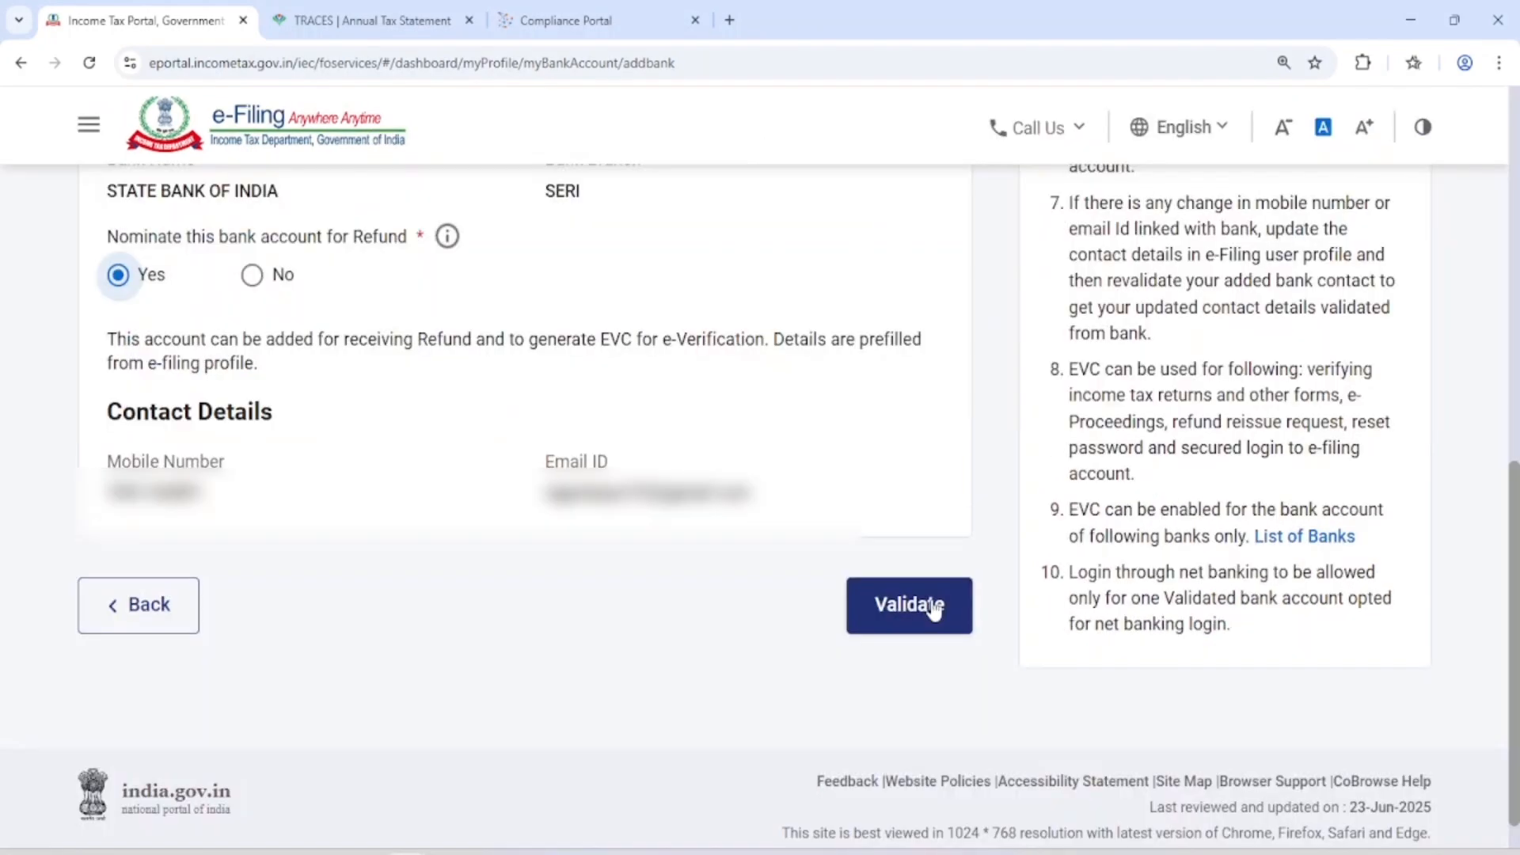
Submit the bank account for validation, enter the one-time password to verify it, and close the submission notice
click(914, 611)
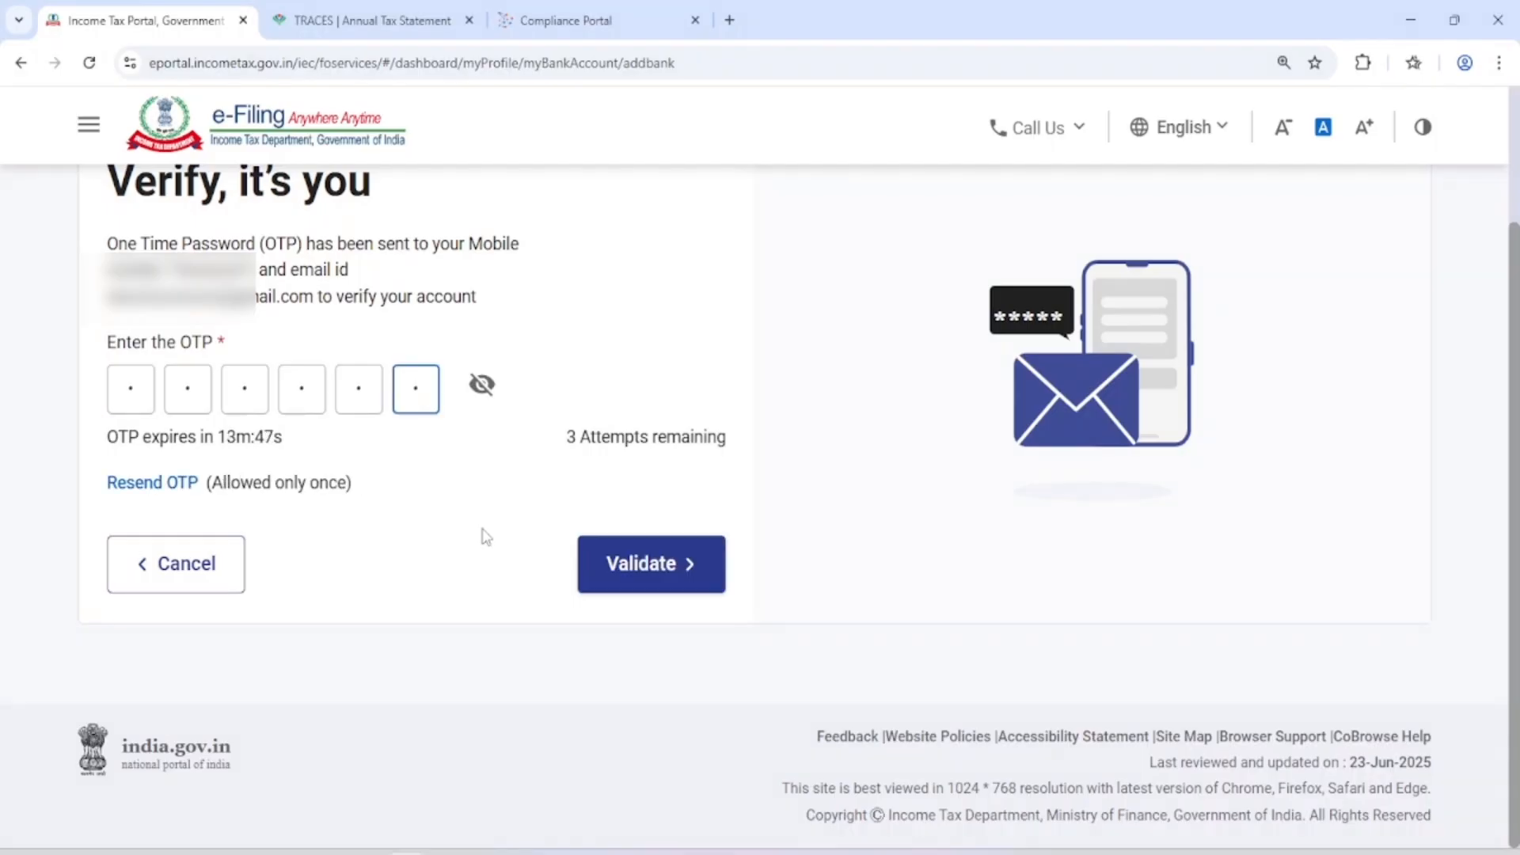
click(665, 565)
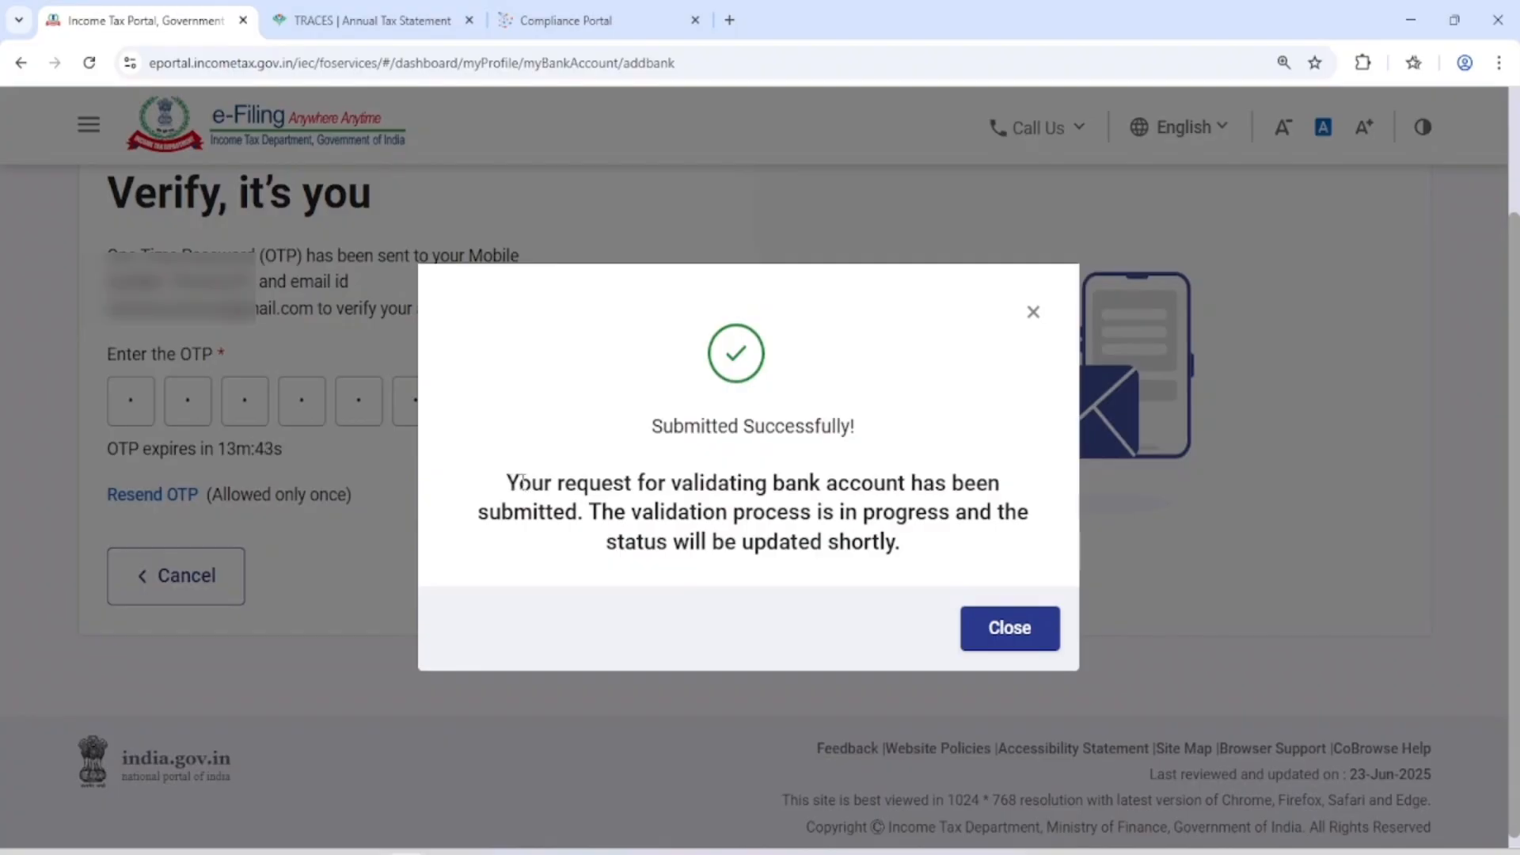
drag(522, 483, 965, 482)
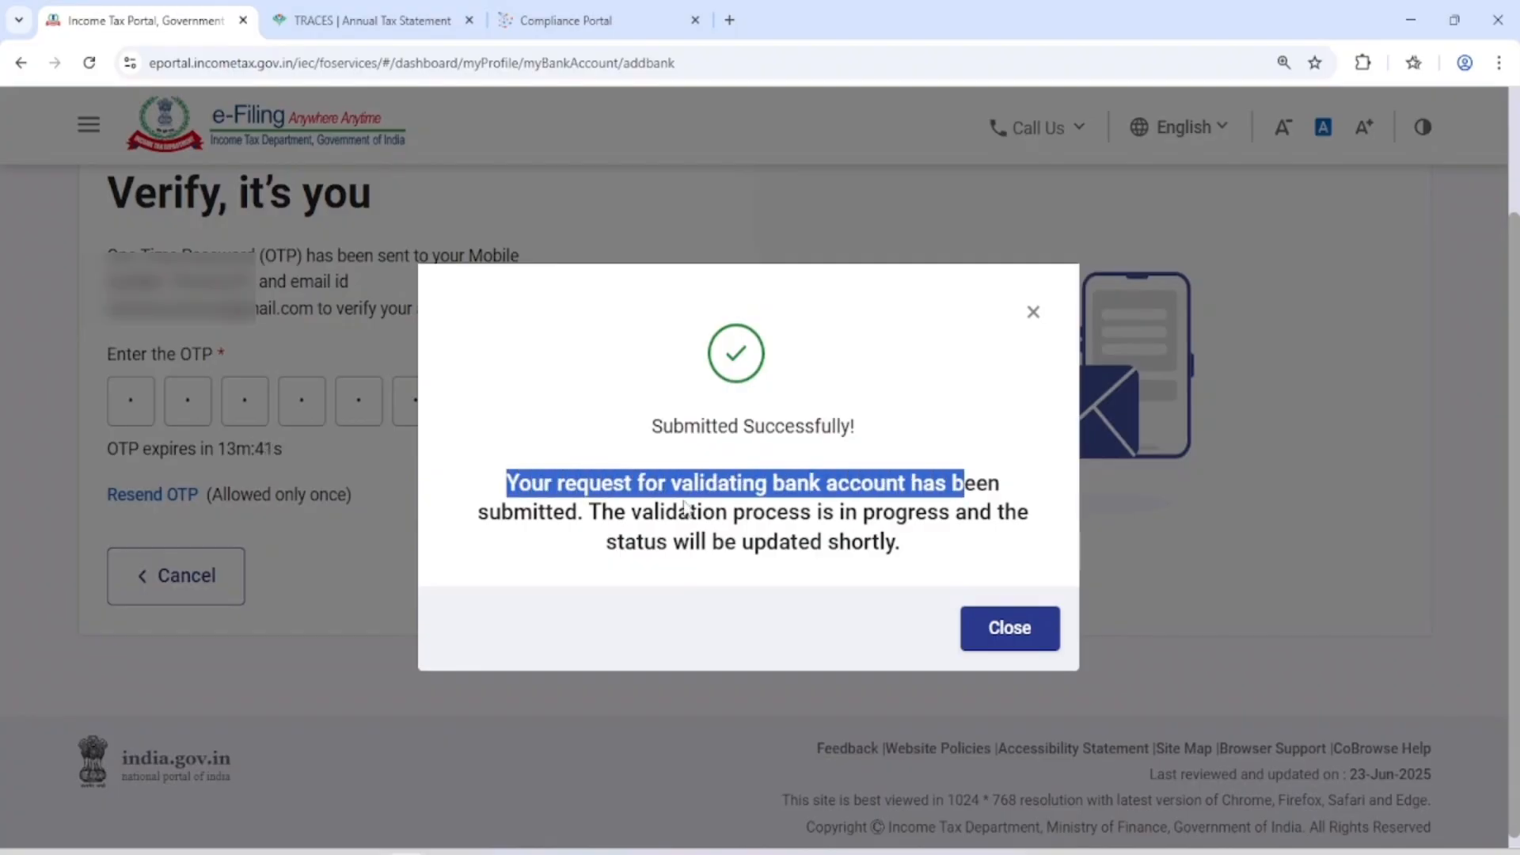
click(1010, 633)
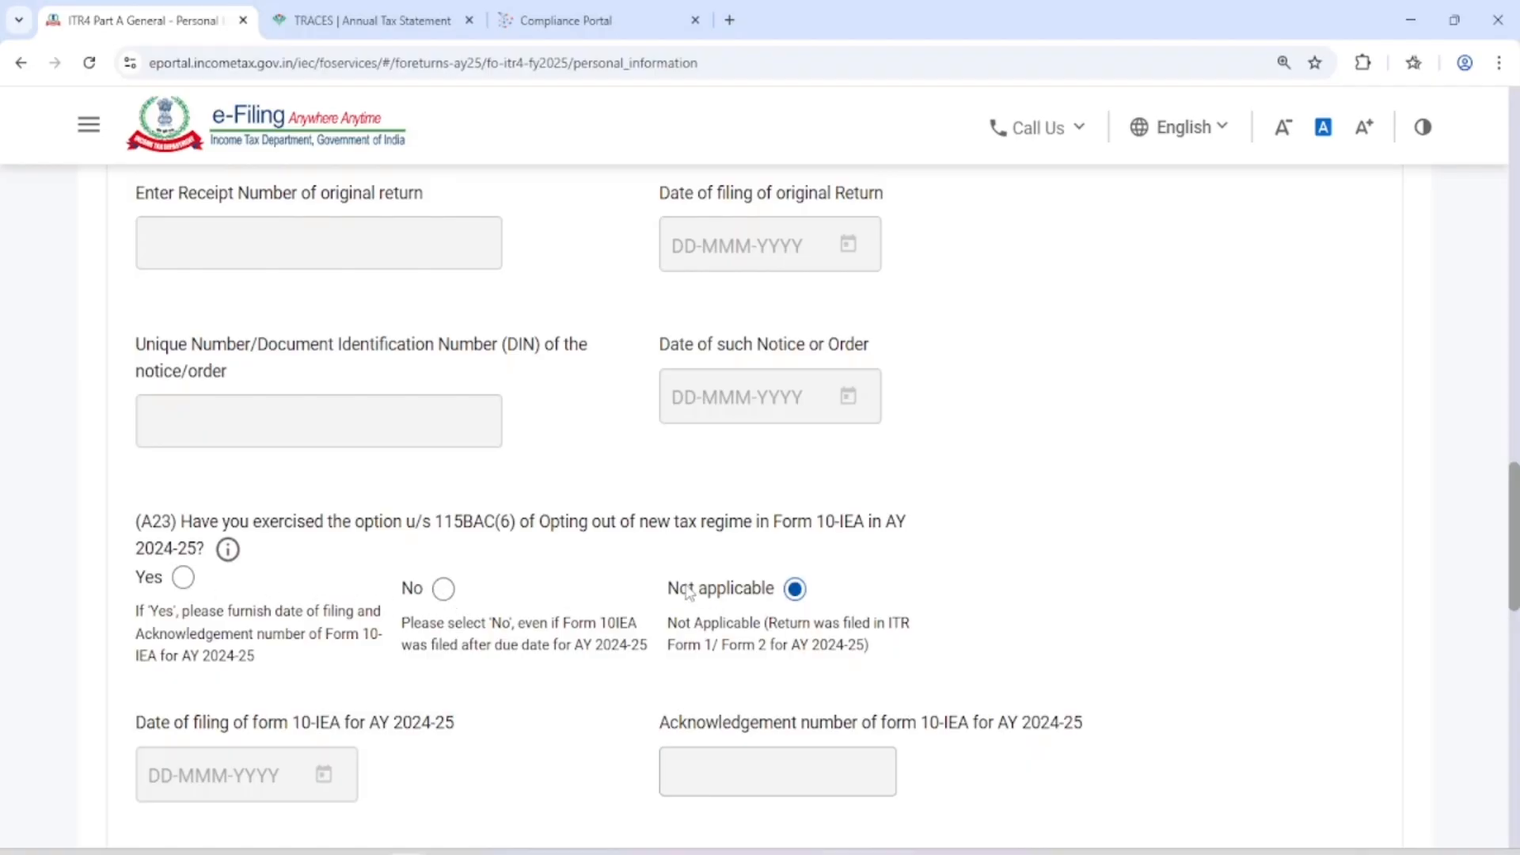
Review the tax regime, seventh proviso and representative assessee answers, and confirm the Part A General - Personal Information schedule
scroll(871, 552, down, 5)
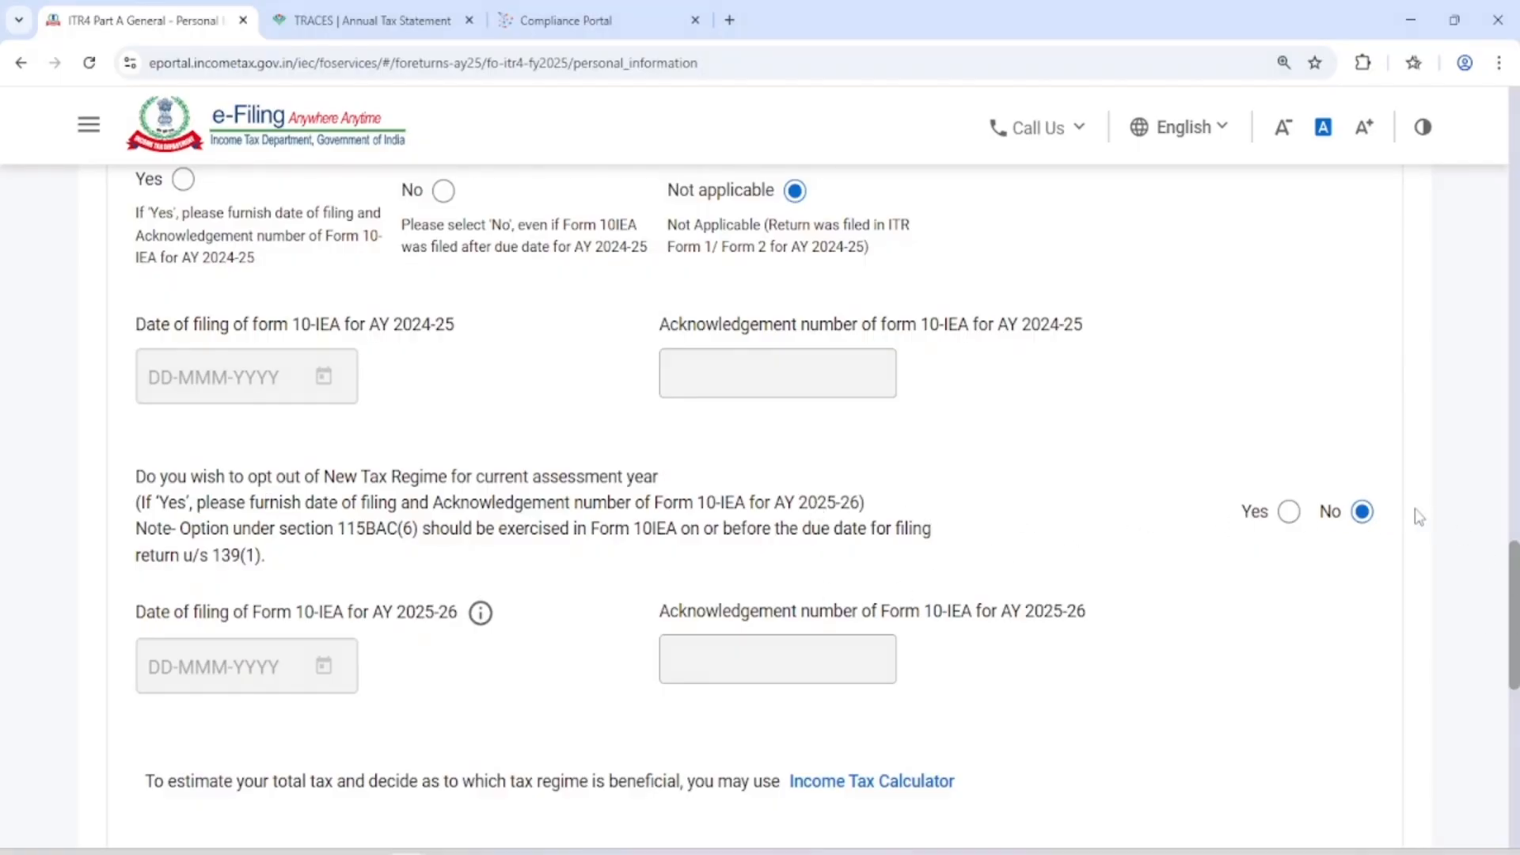
scroll(1237, 536, down, 6)
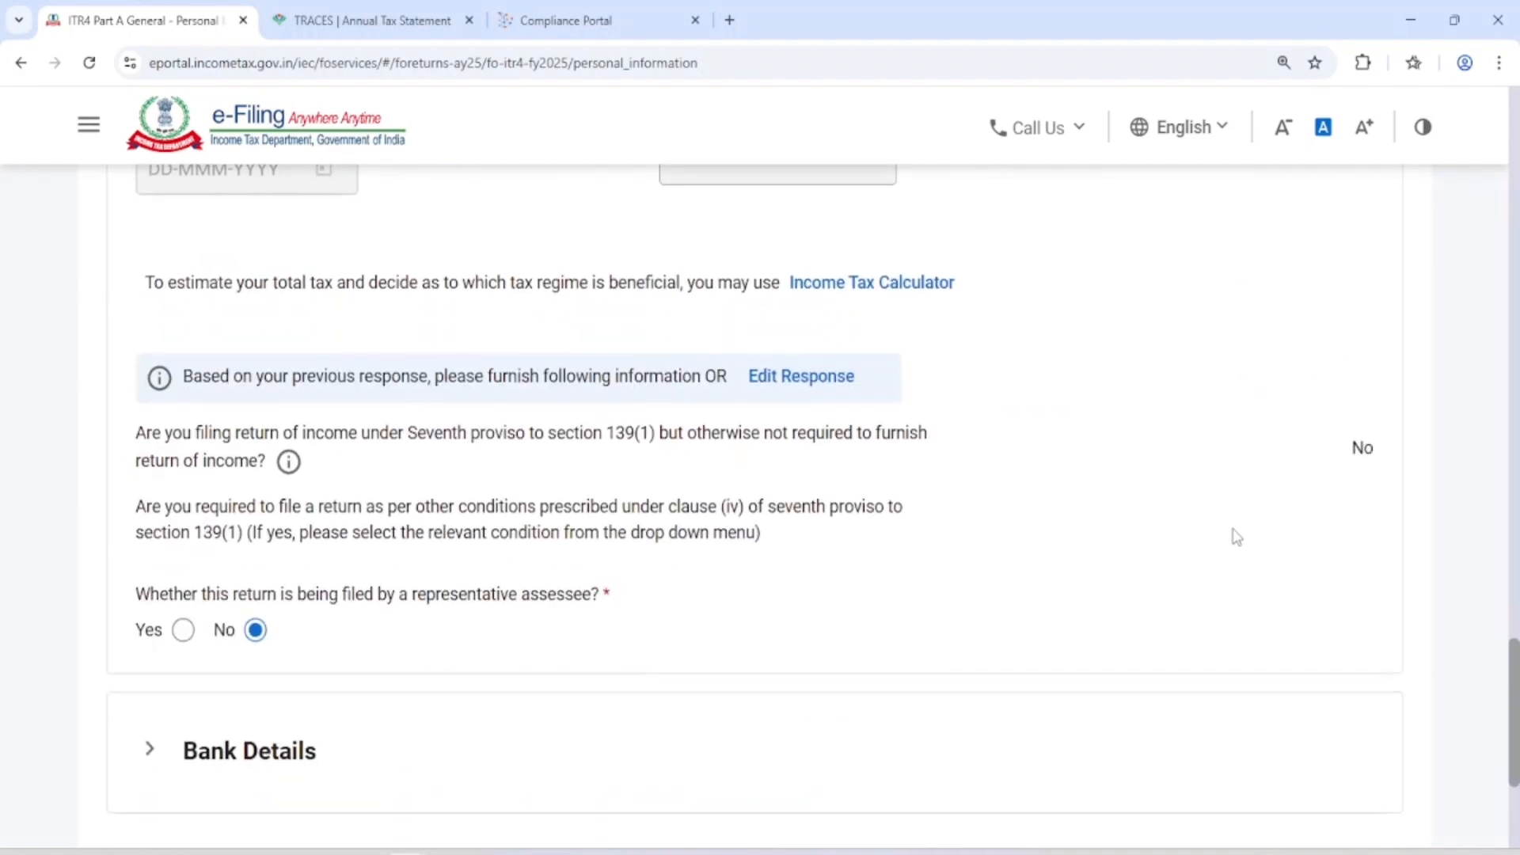
scroll(1234, 537, down, 4)
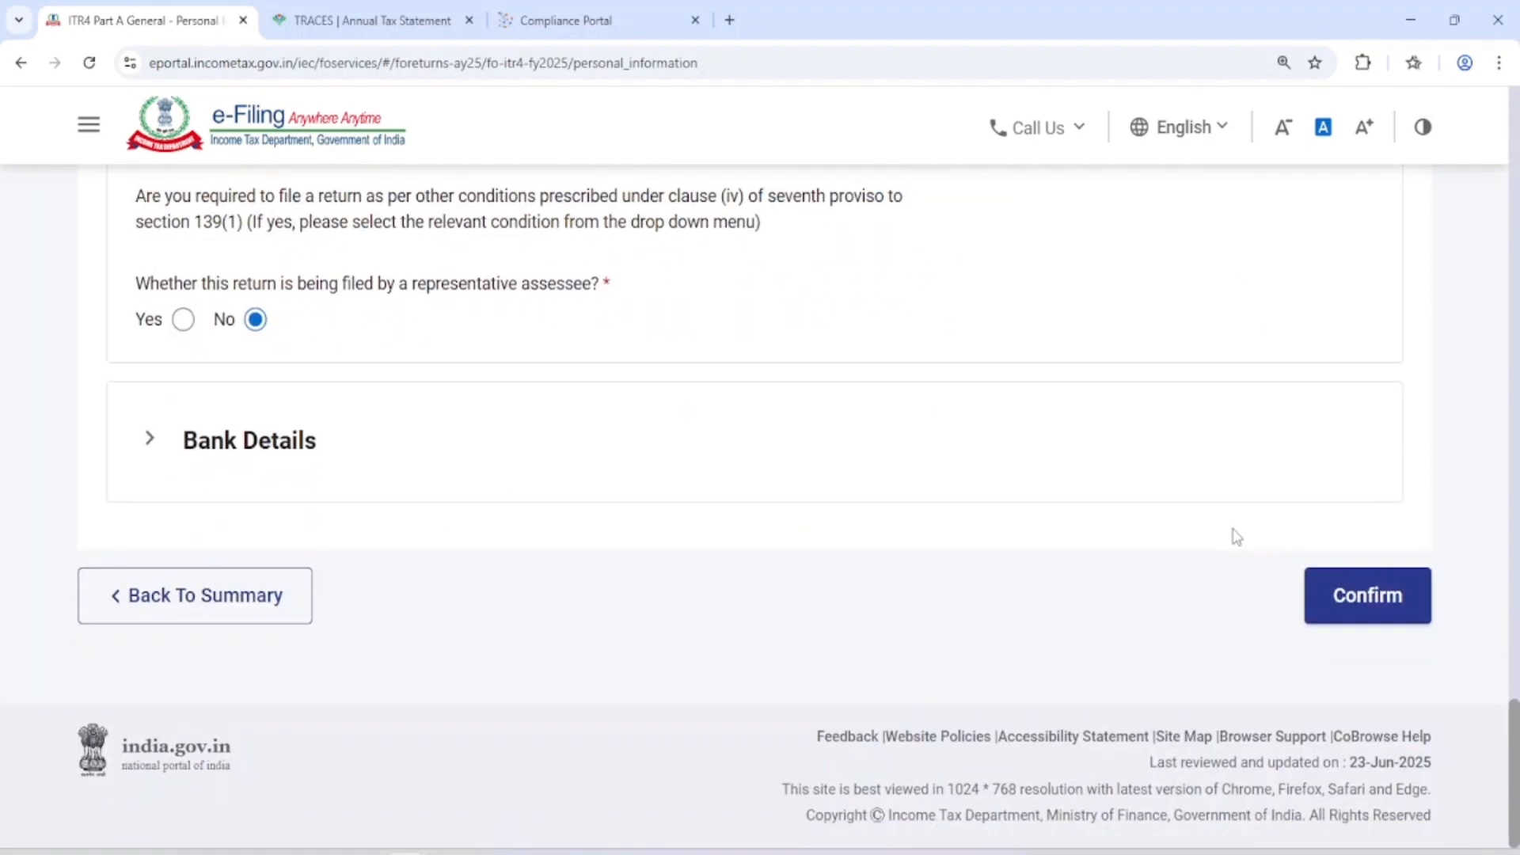
click(1383, 608)
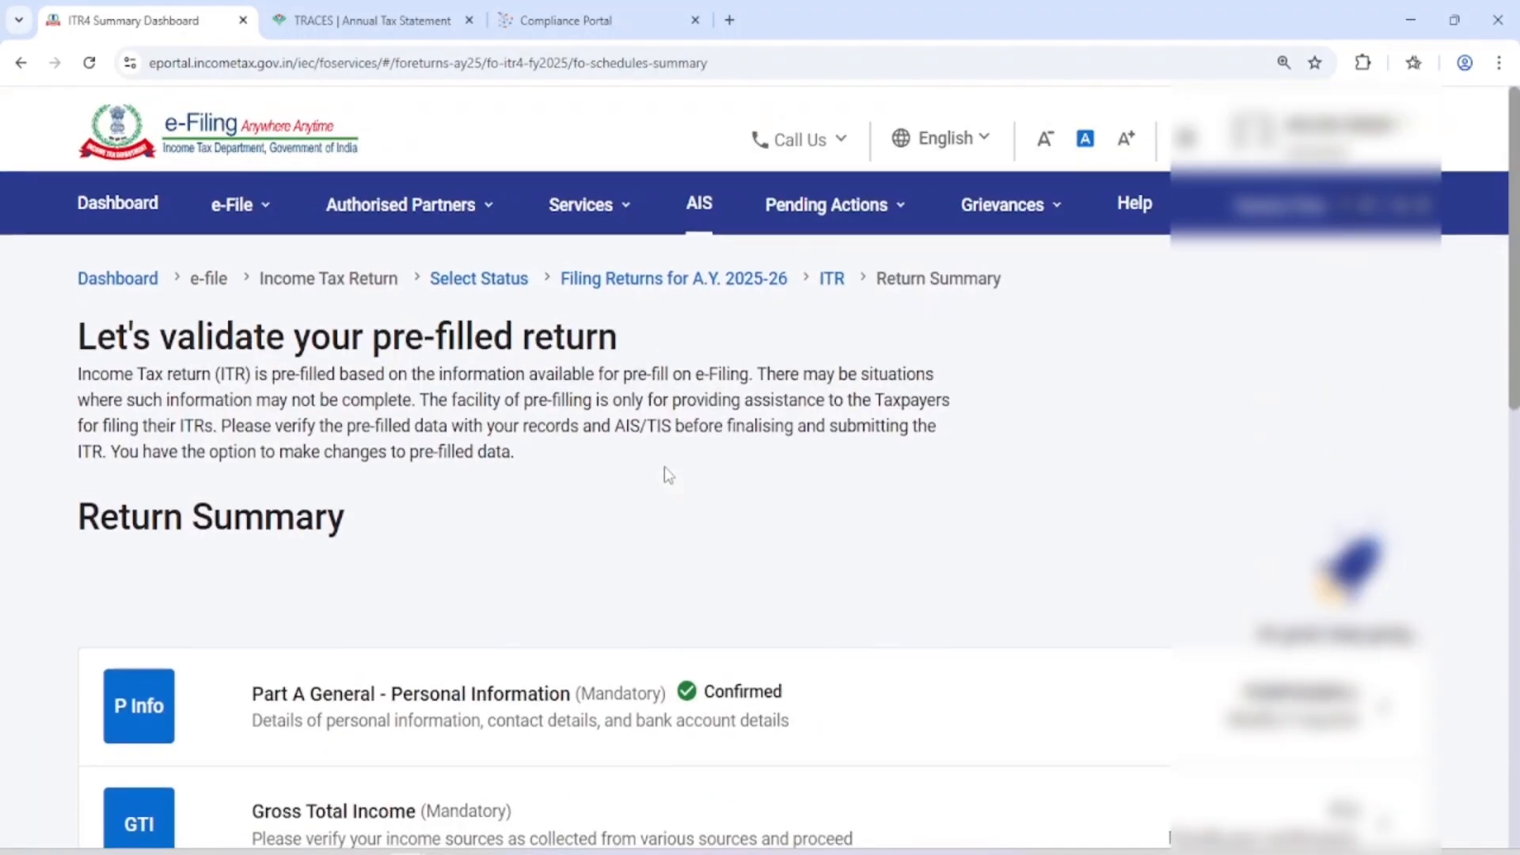
Open the Gross Total Income schedule from the return summary and acknowledge the salary schedule notice
scroll(667, 475, down, 4)
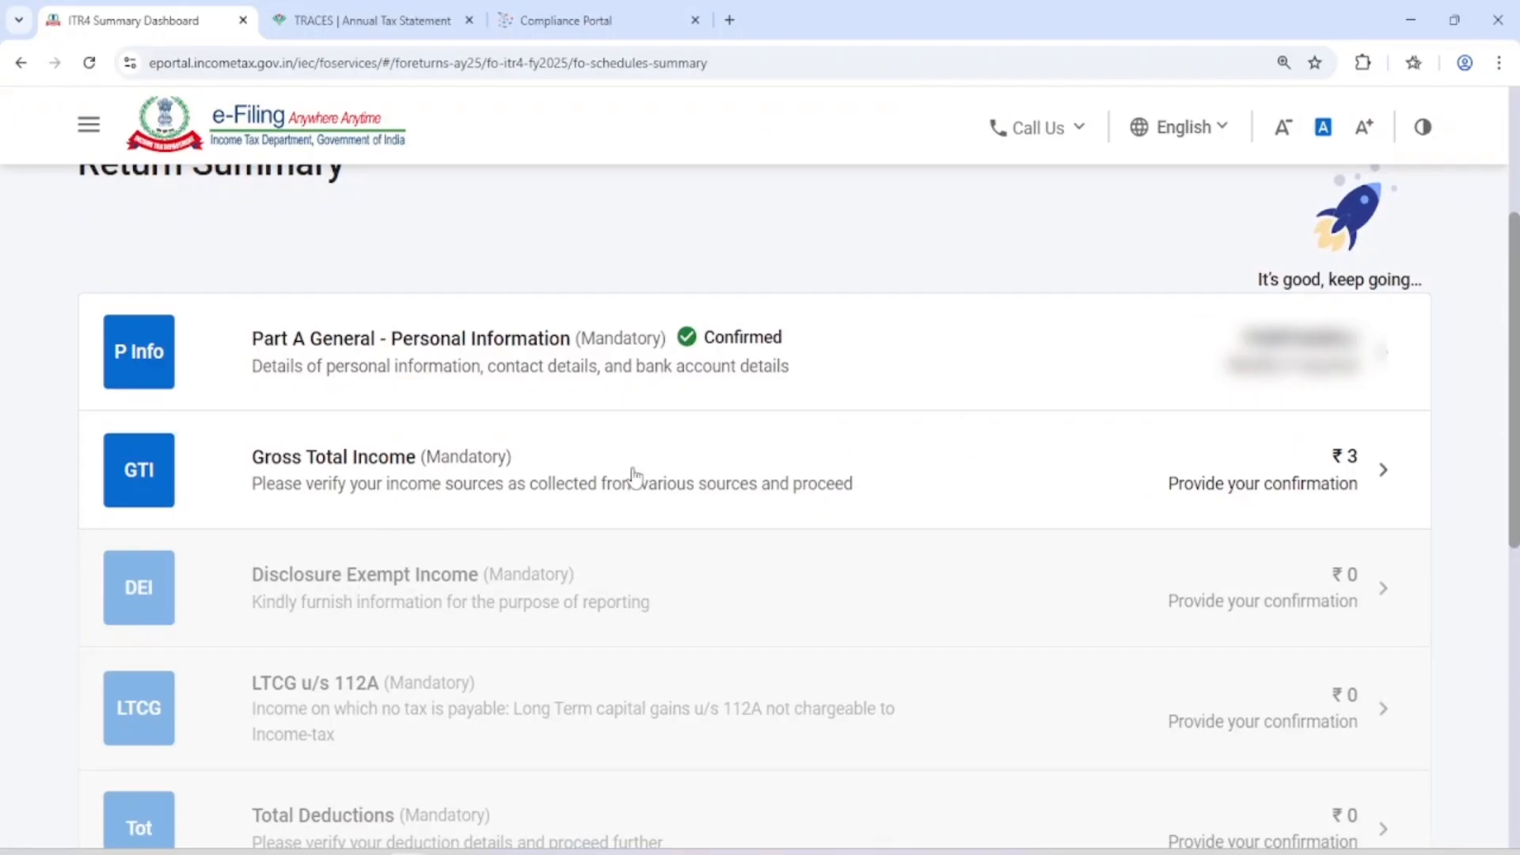
click(798, 459)
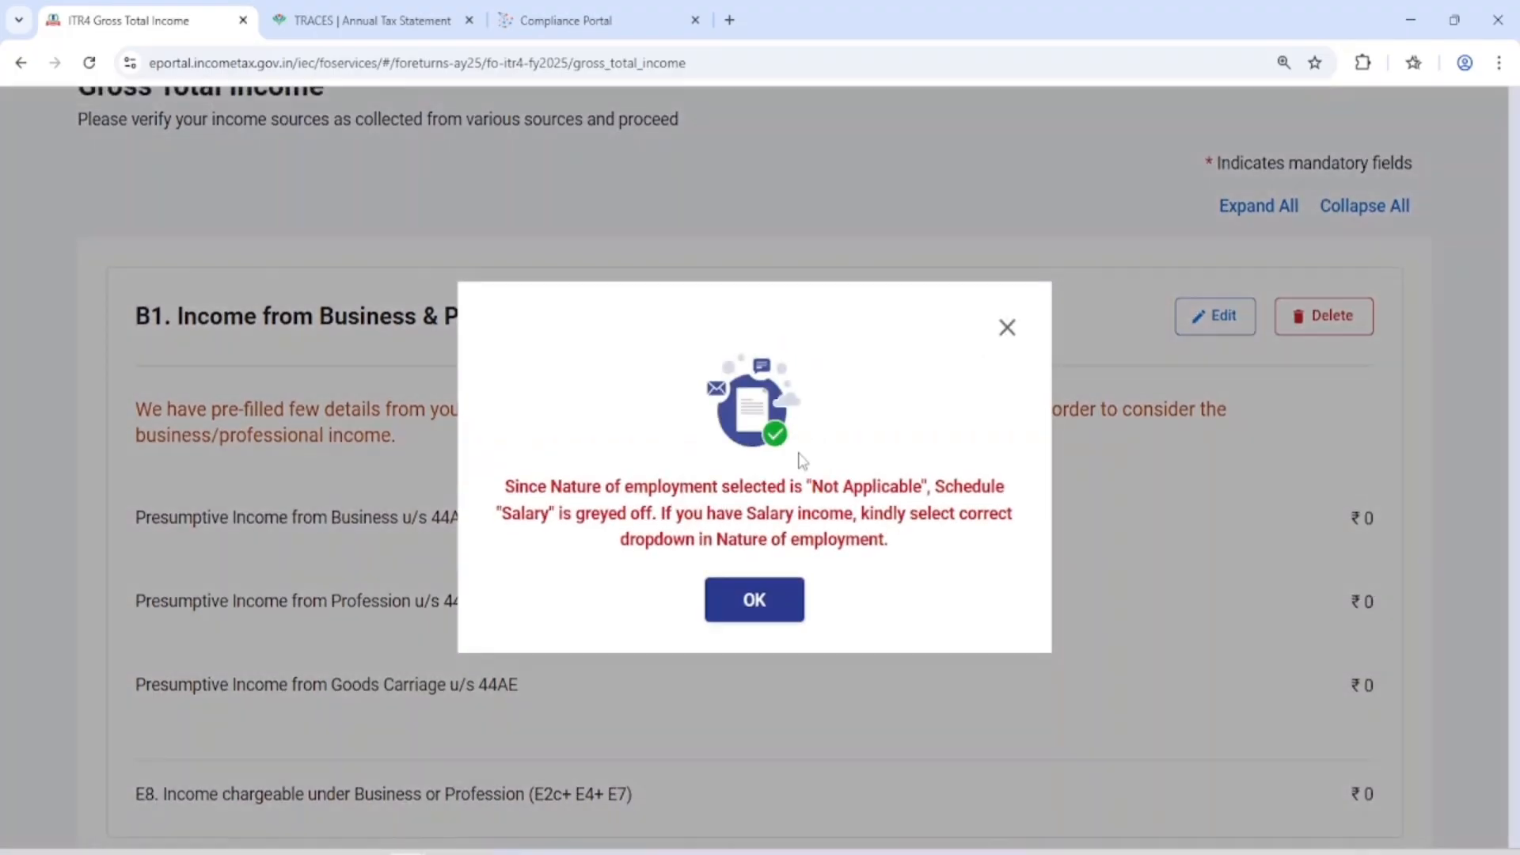
click(785, 620)
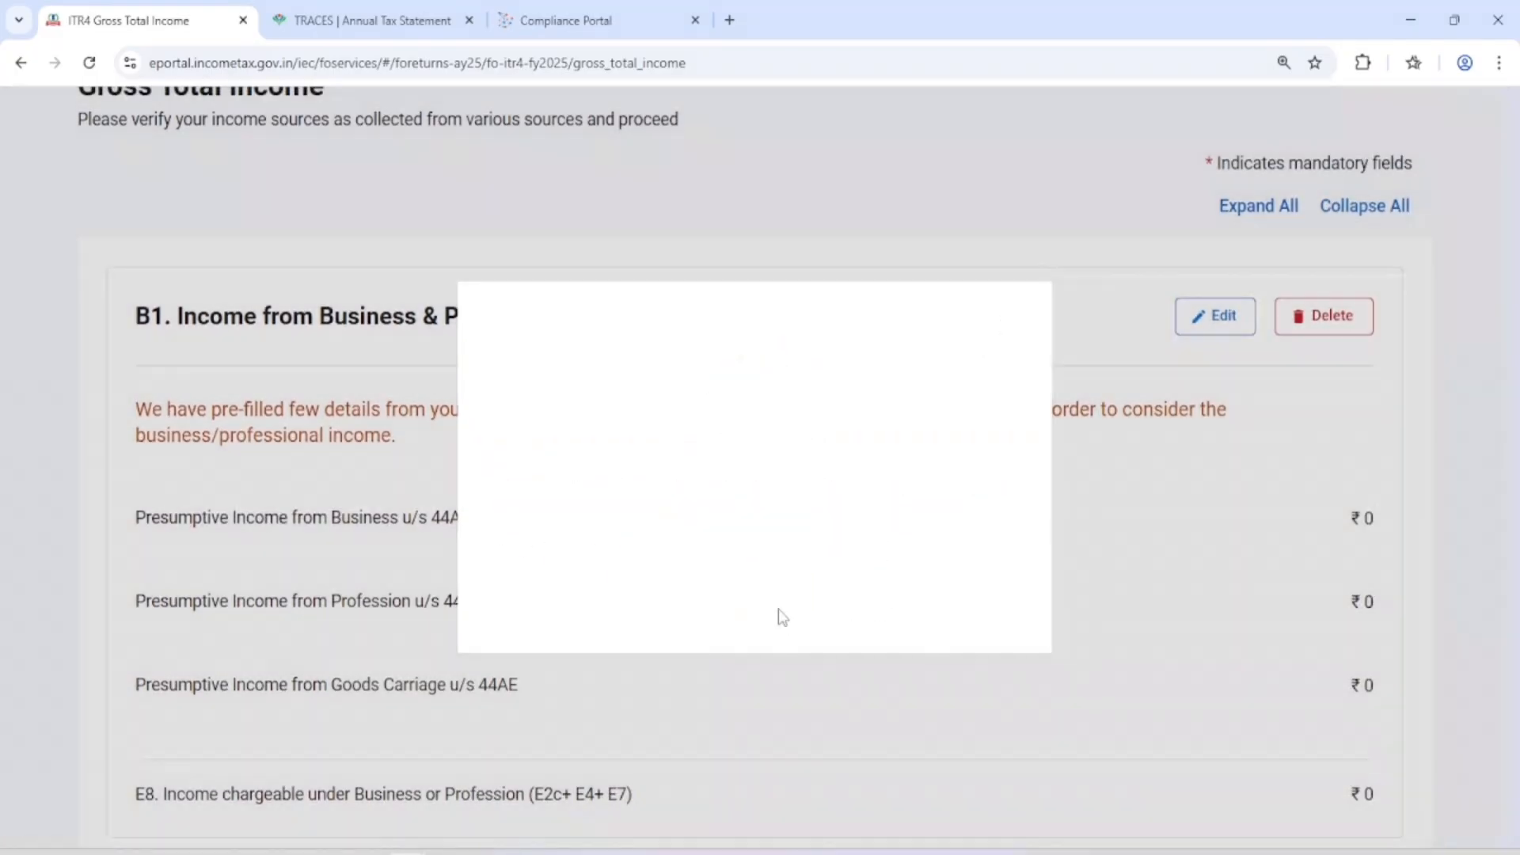
Examine the pre-filled business, salary and house property income sections and the overall total in the Gross Total Income schedule
scroll(782, 618, down, 6)
scroll(782, 618, up, 6)
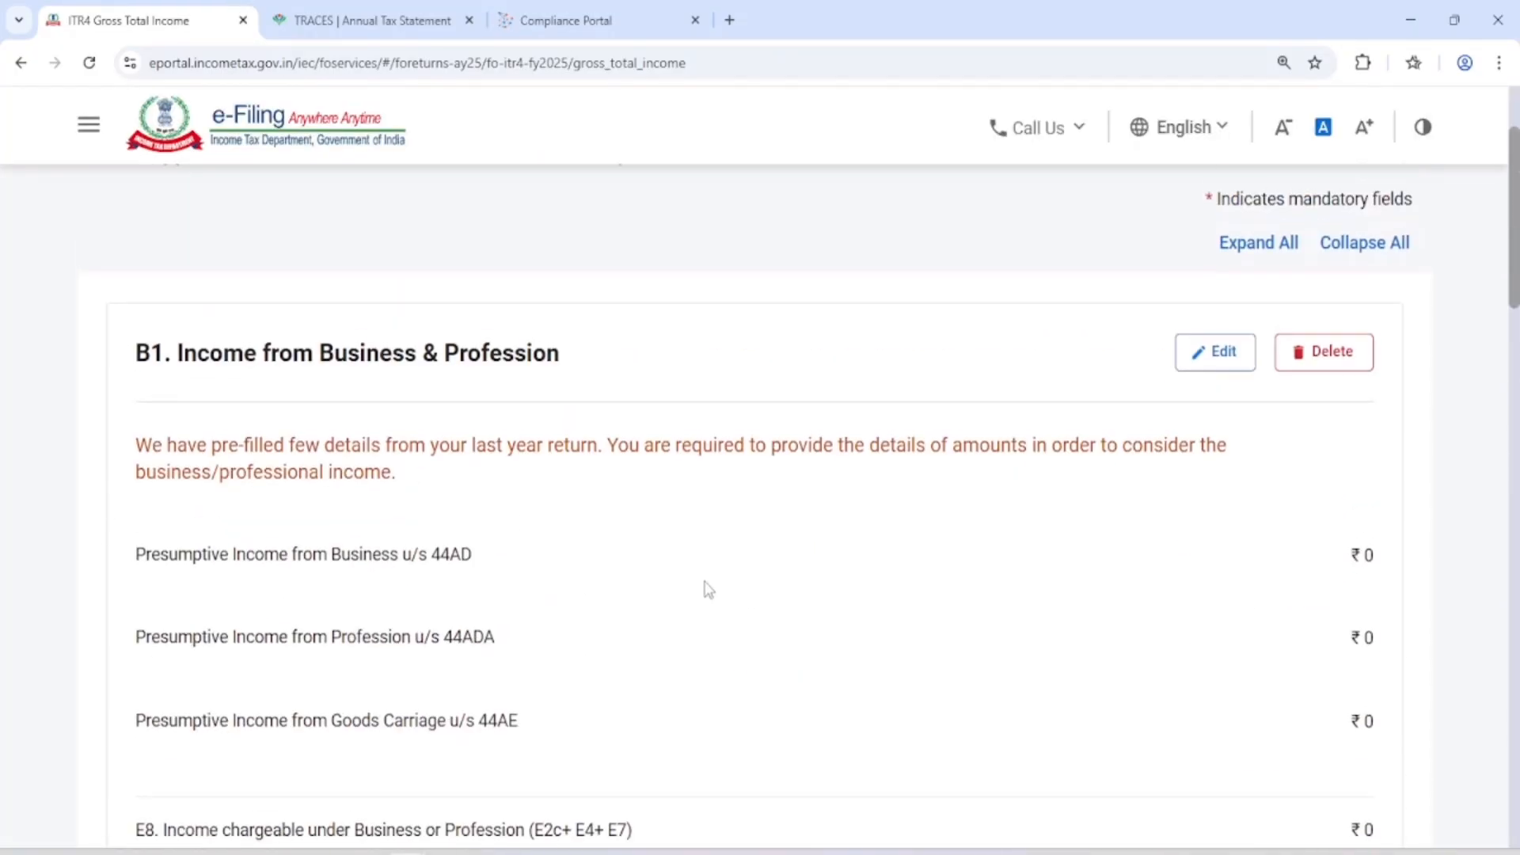
scroll(706, 587, down, 2)
scroll(644, 563, up, 1)
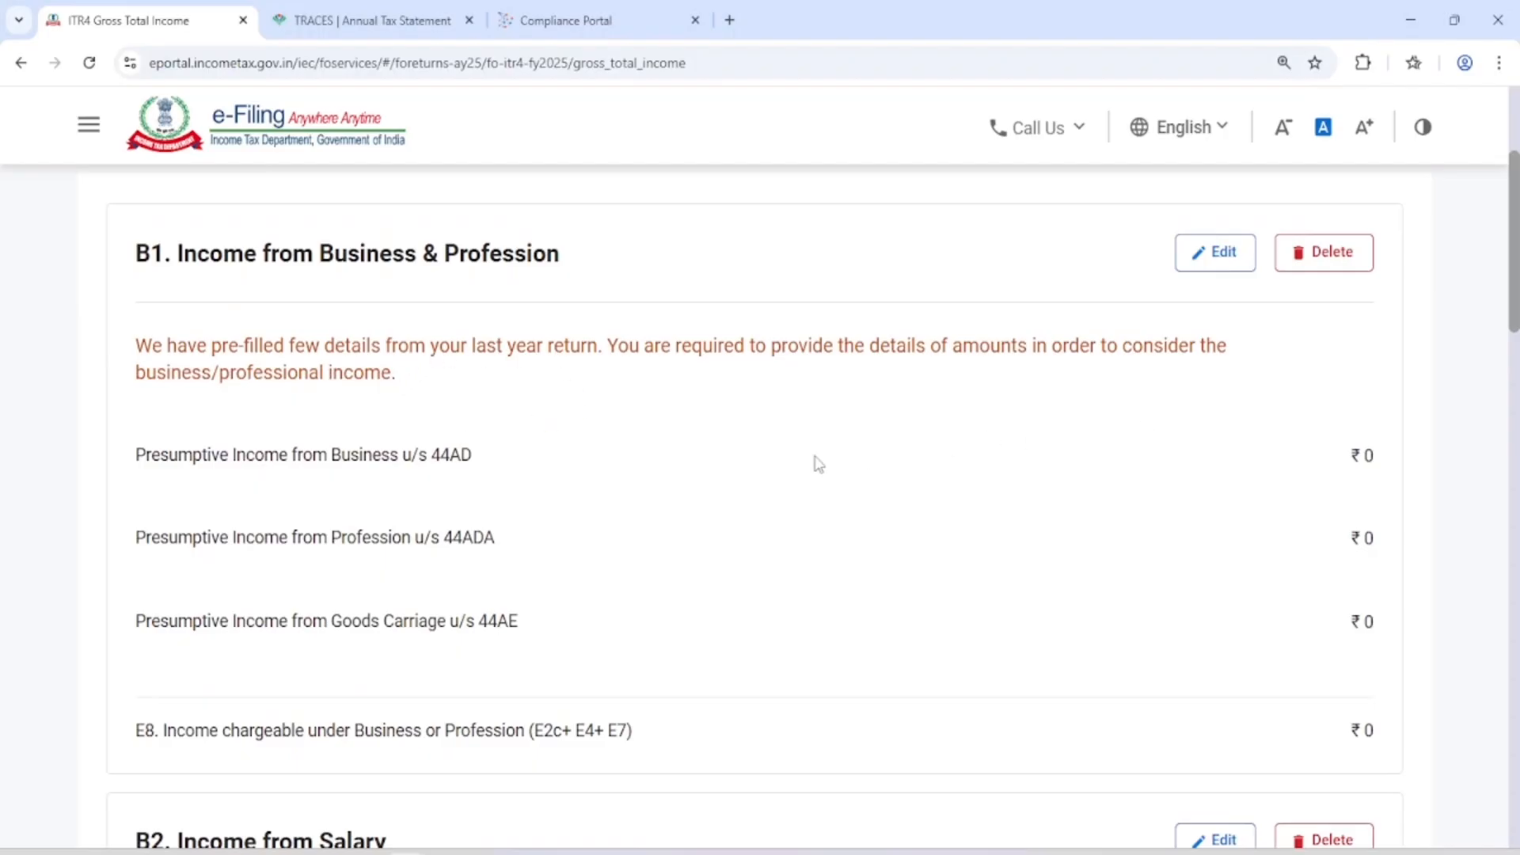
scroll(958, 455, down, 2)
scroll(954, 449, down, 7)
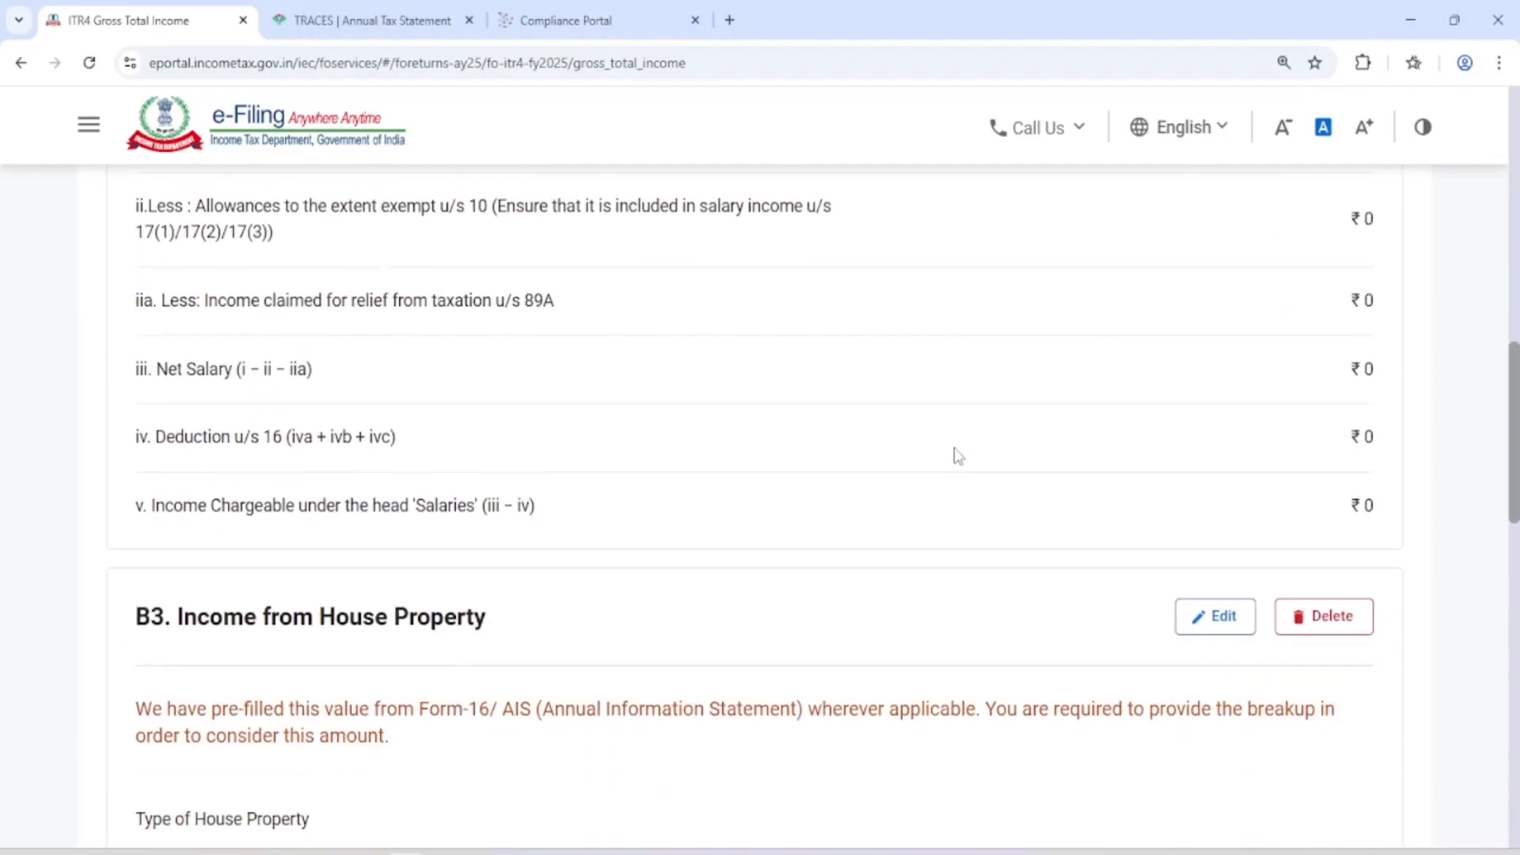
scroll(735, 449, up, 8)
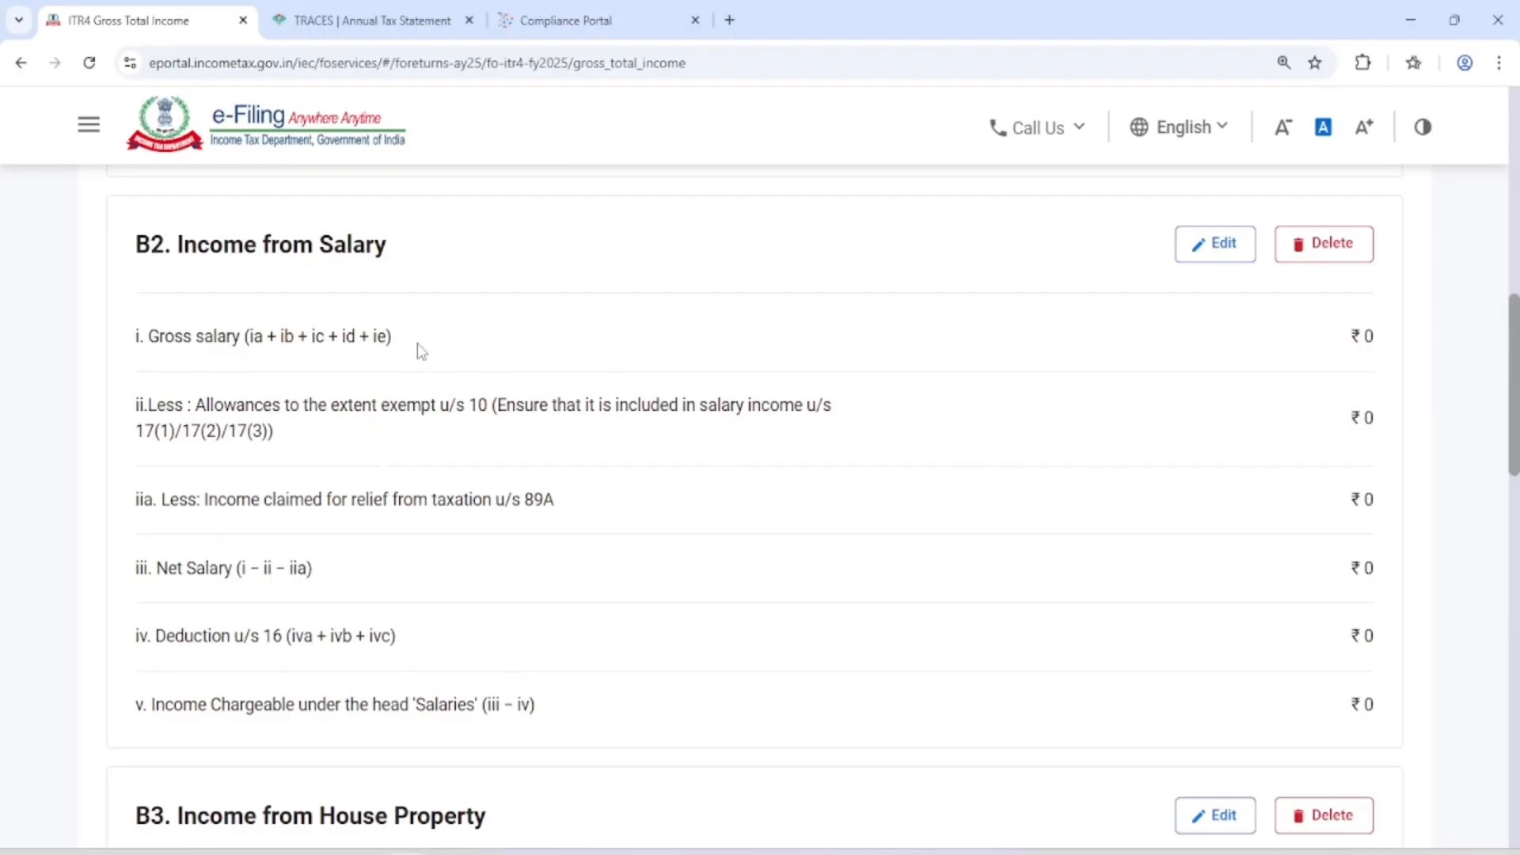
scroll(1121, 347, down, 7)
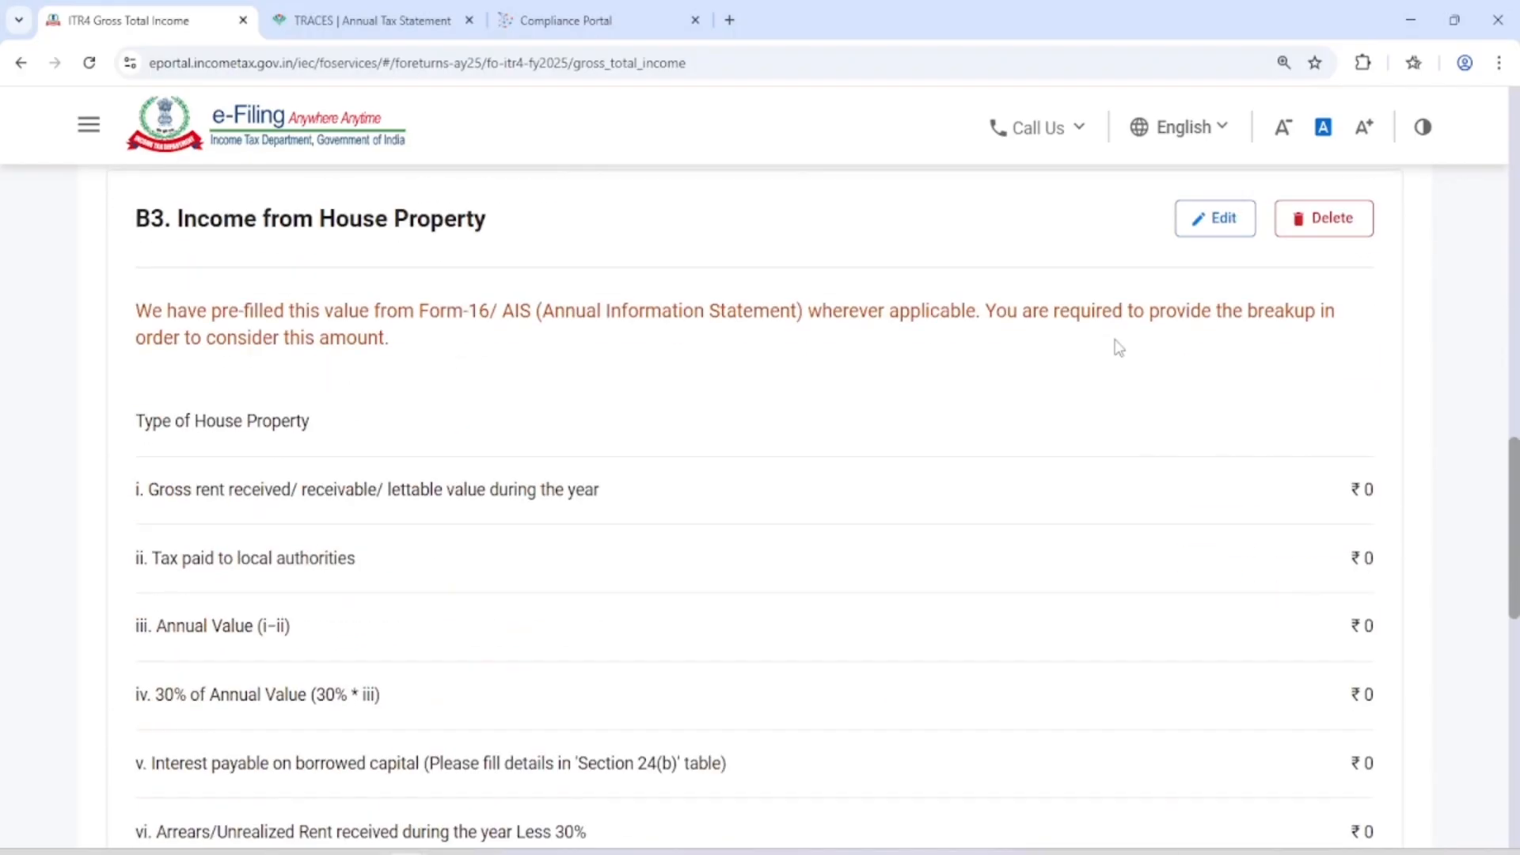
scroll(464, 246, down, 9)
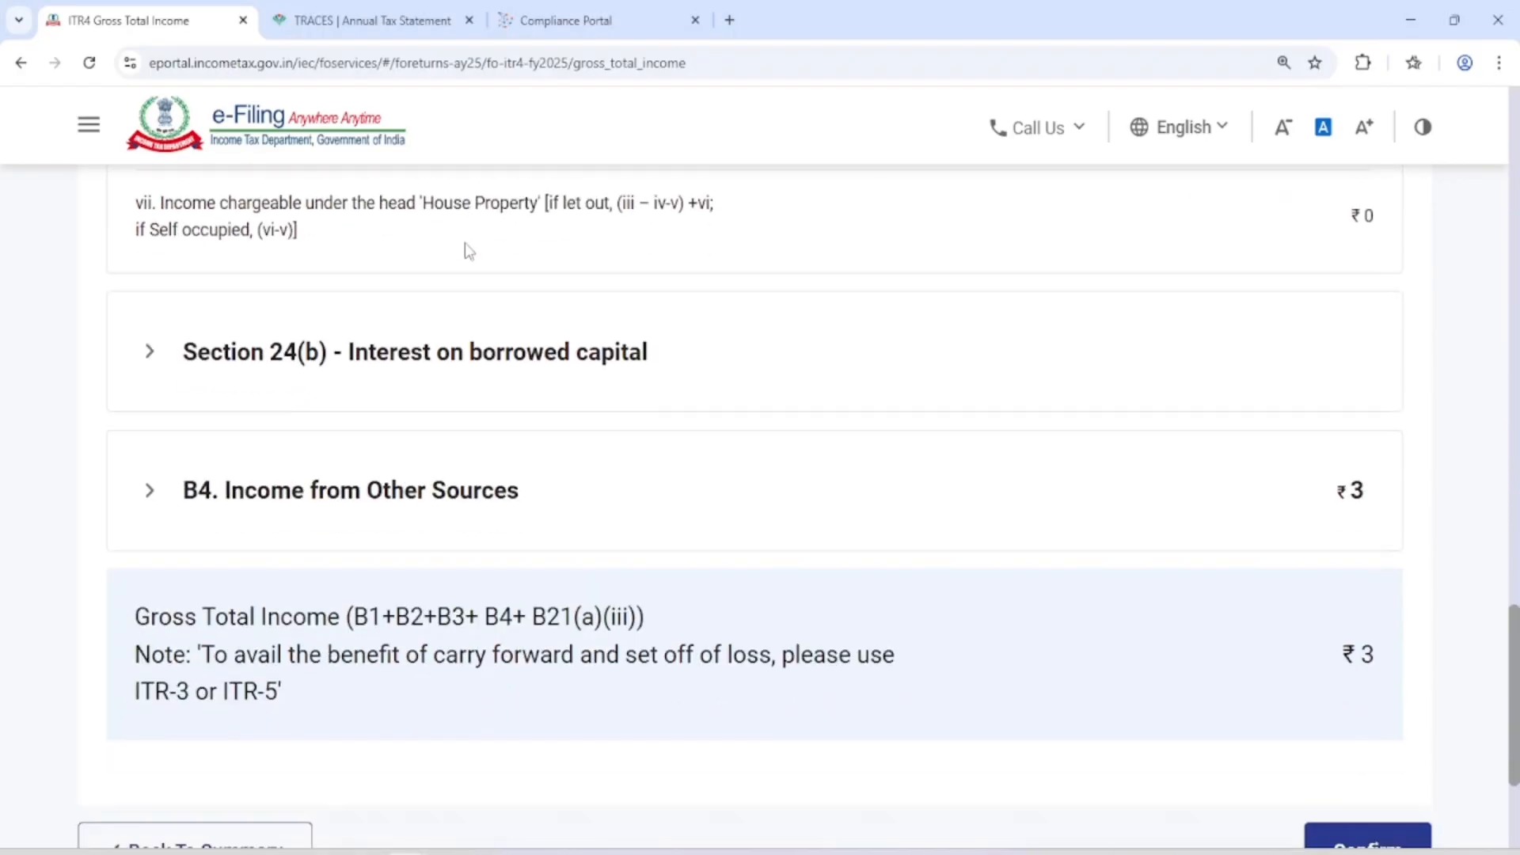
scroll(465, 261, down, 1)
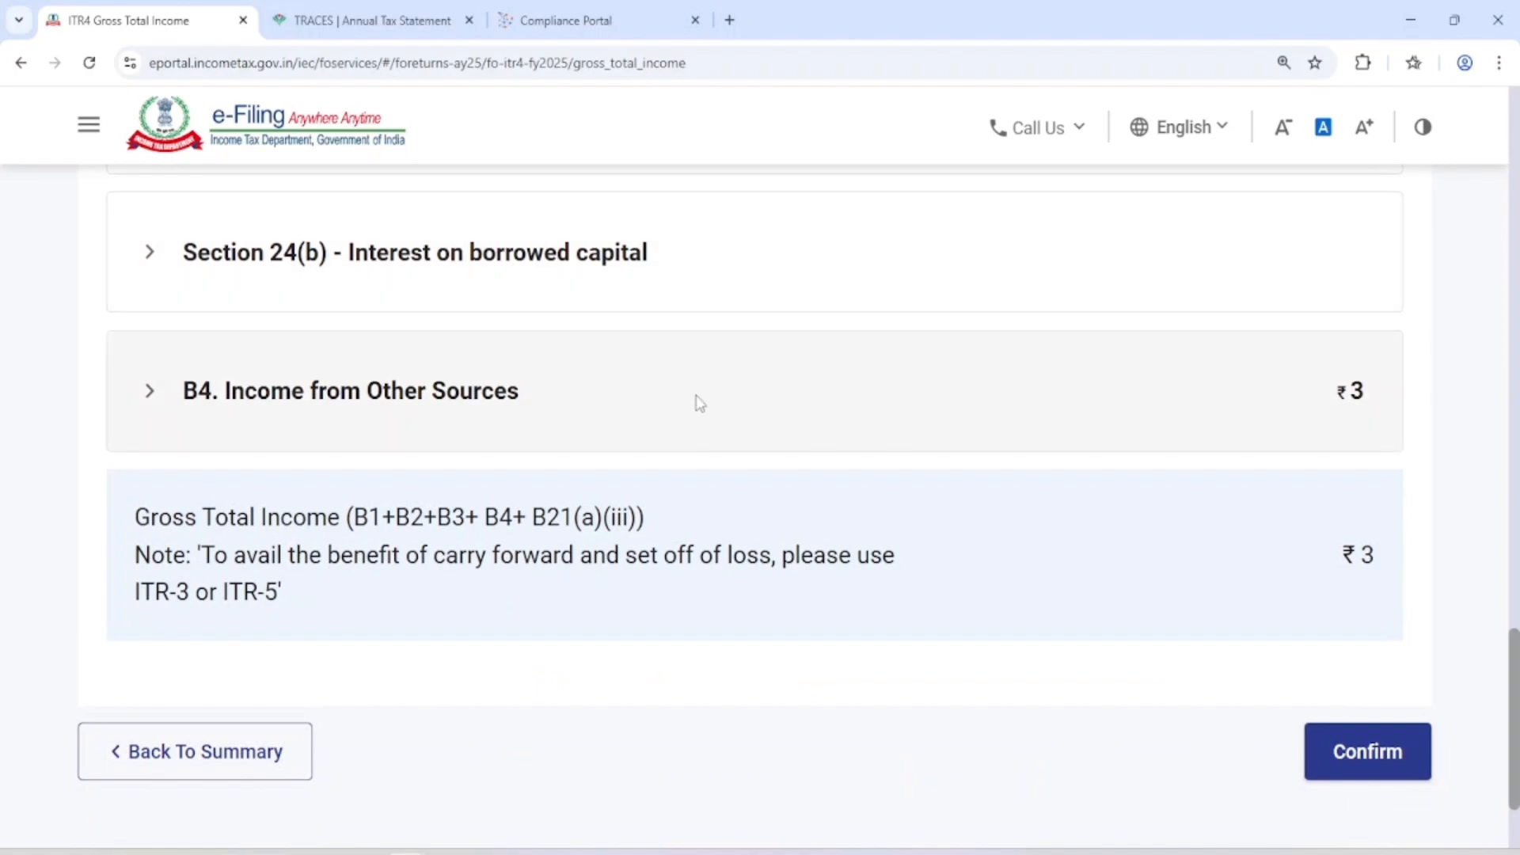
Expand B4 Income from Other Sources, start another breakup entry and look through the available Nature of Income options
click(715, 377)
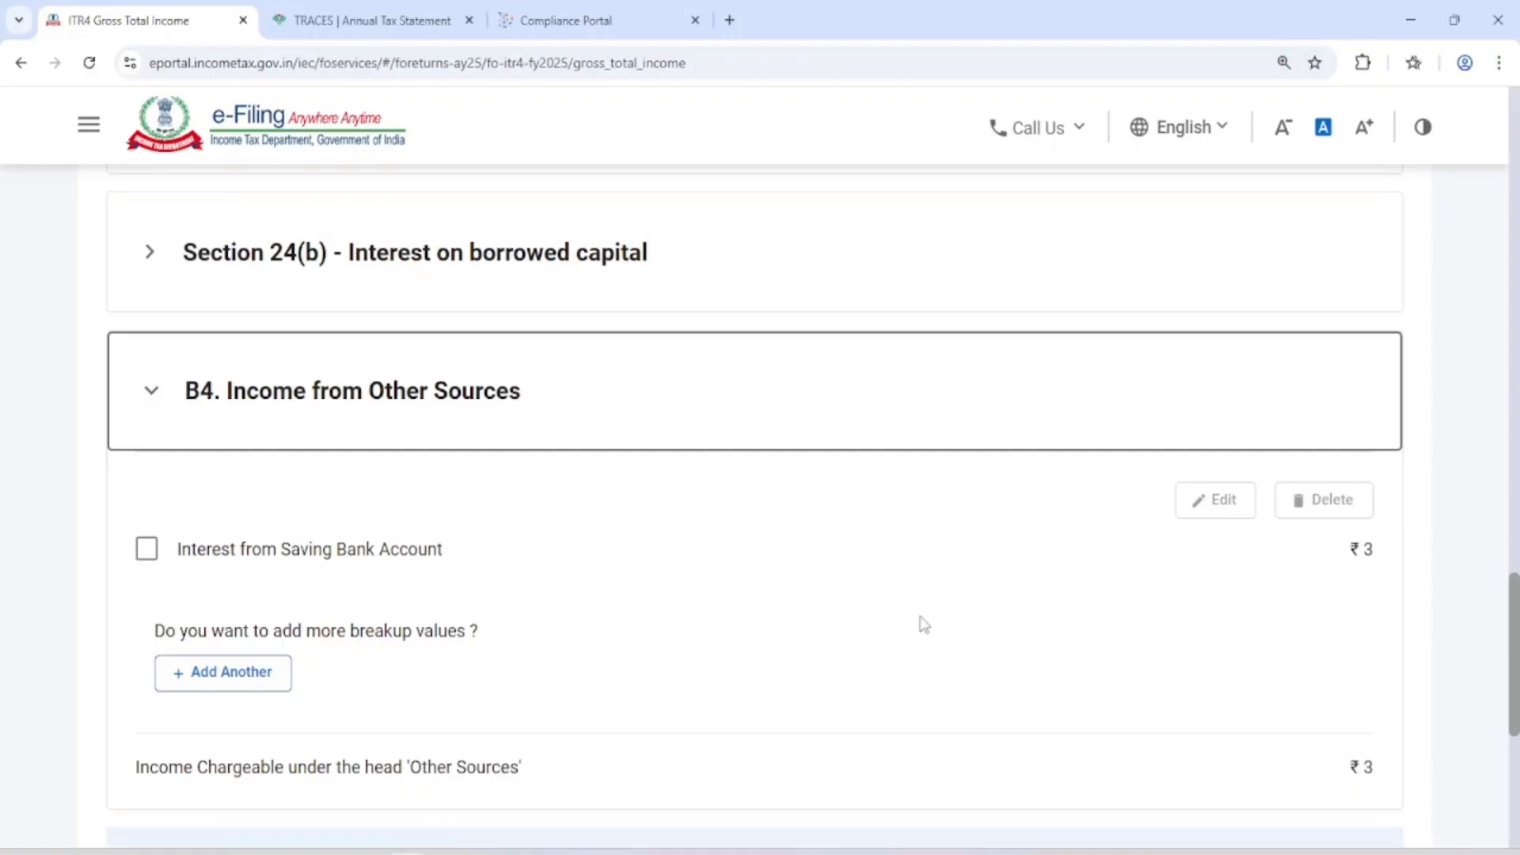
click(248, 683)
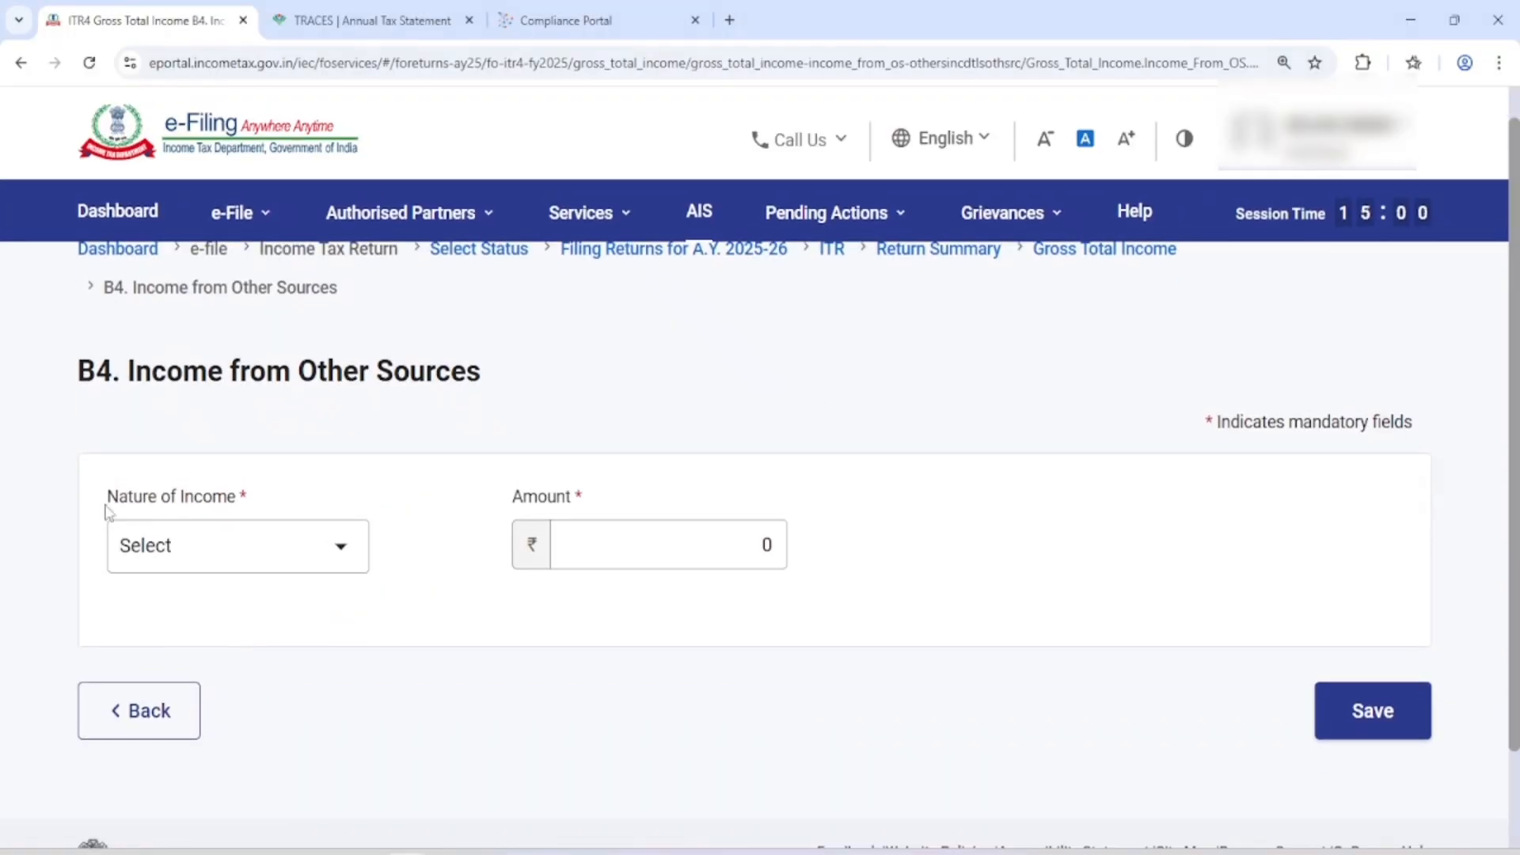
click(215, 560)
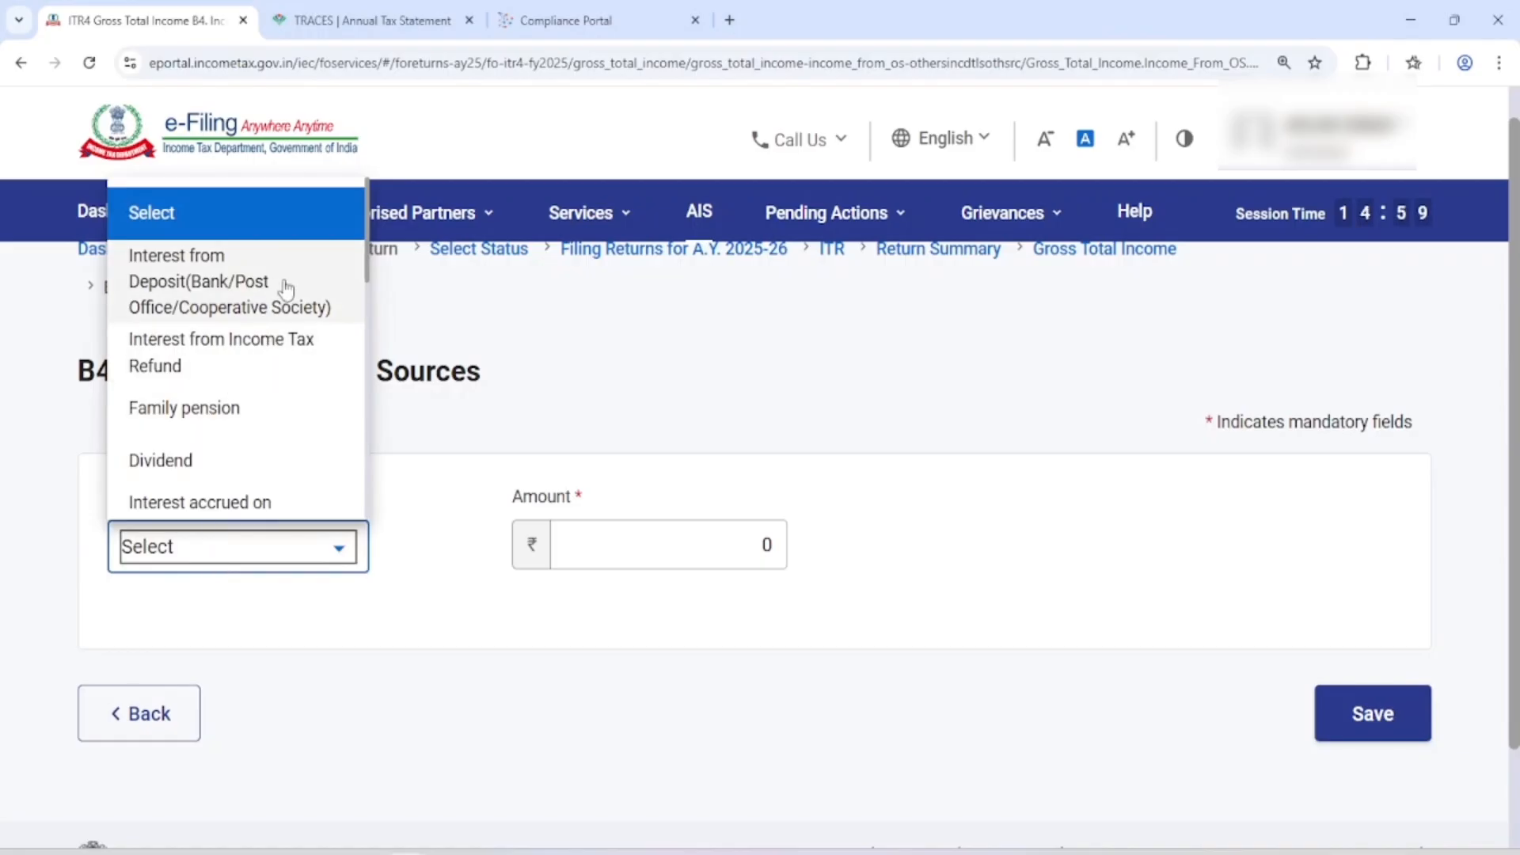
scroll(292, 356, down, 3)
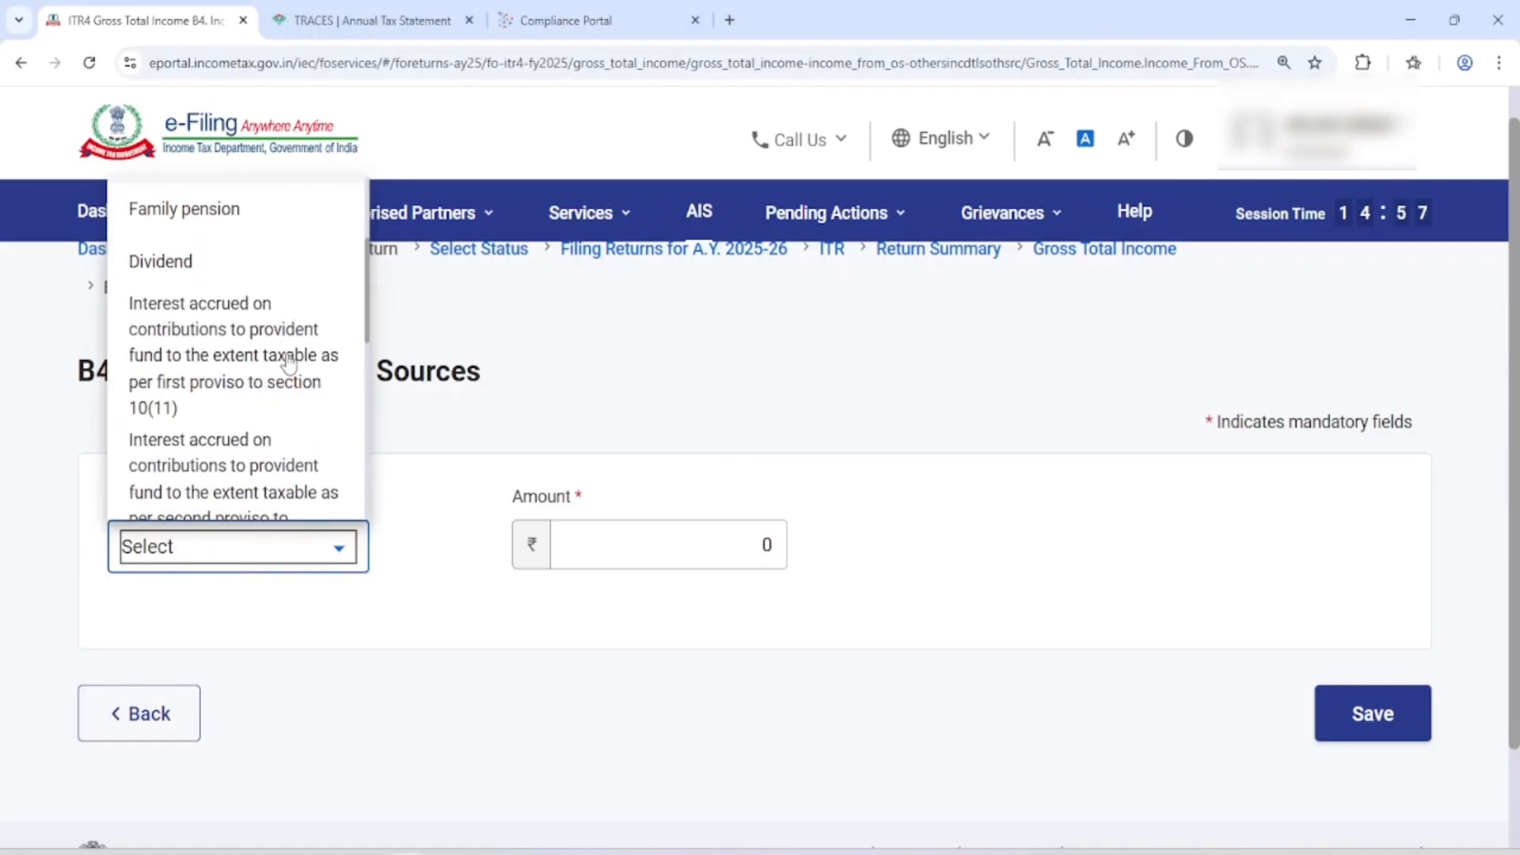
scroll(250, 317, down, 5)
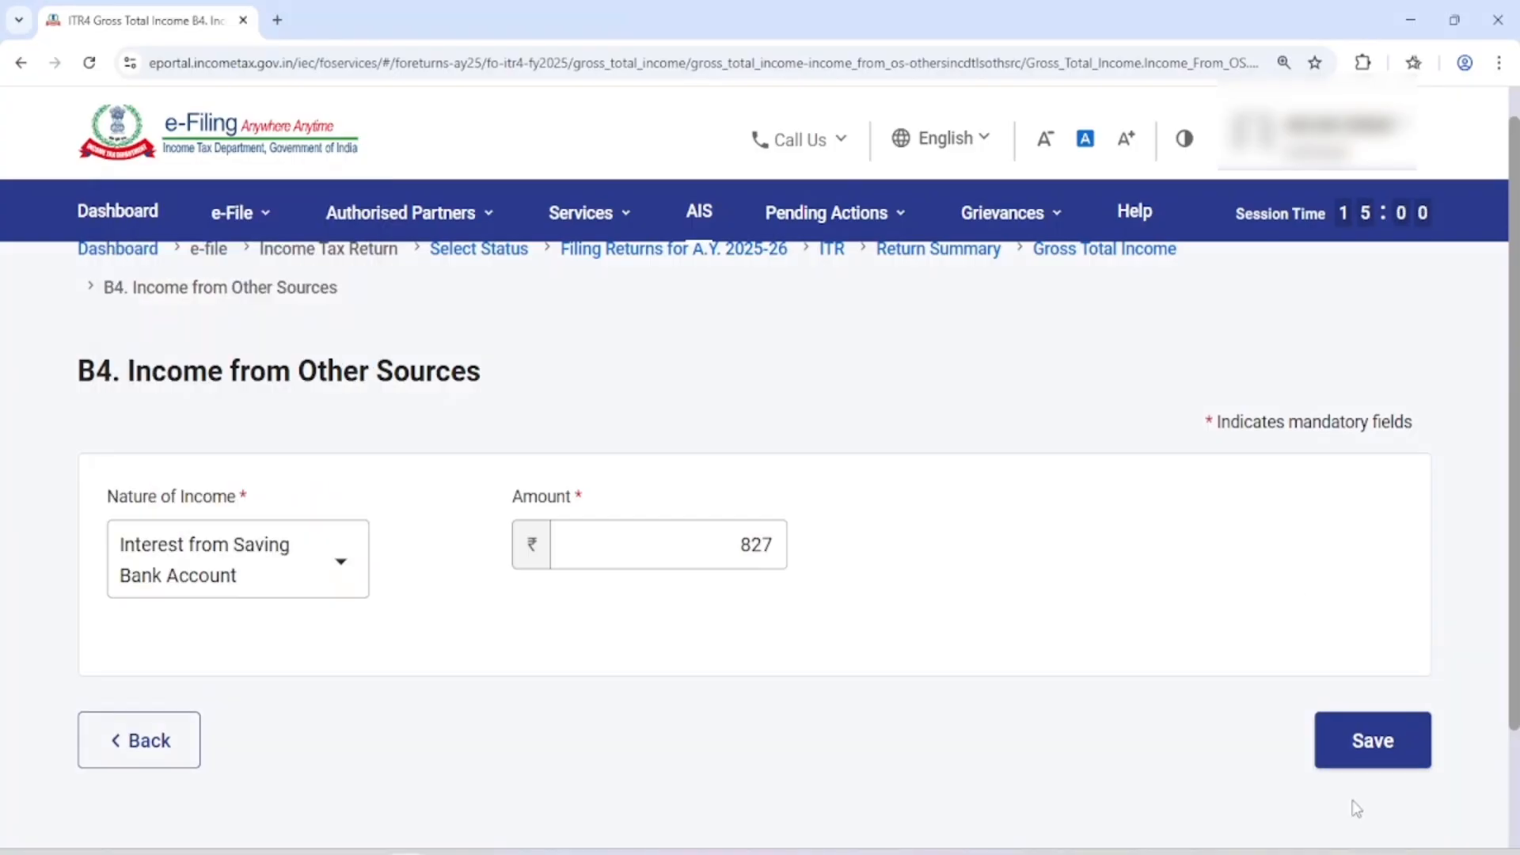
Save Interest from Saving Bank Account with an amount of ₹827 under B4 Income from Other Sources and check the updated schedule
click(1373, 756)
click(760, 602)
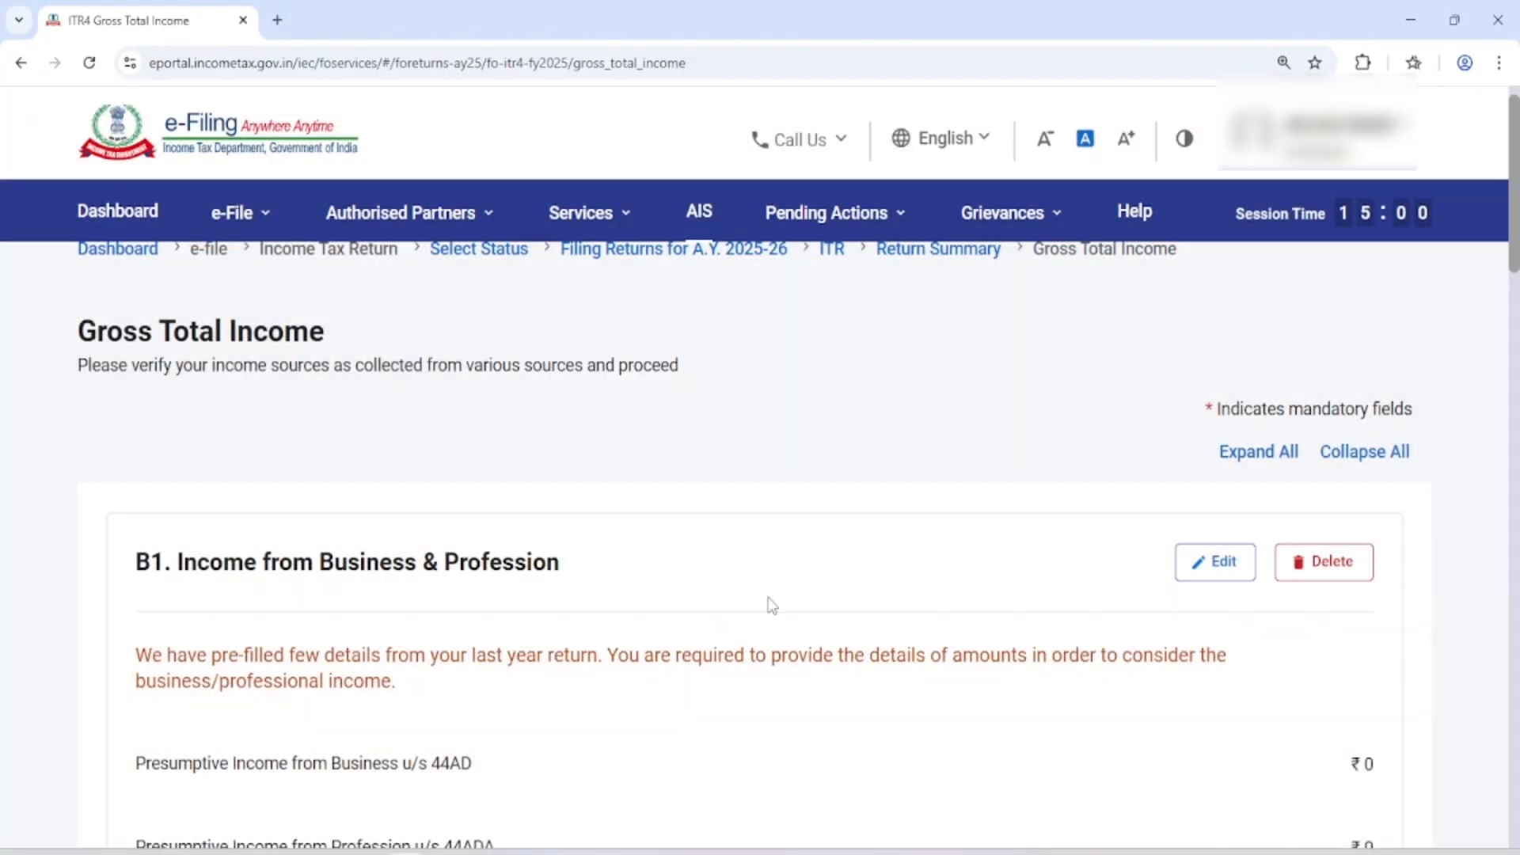
scroll(773, 605, down, 12)
scroll(904, 565, down, 10)
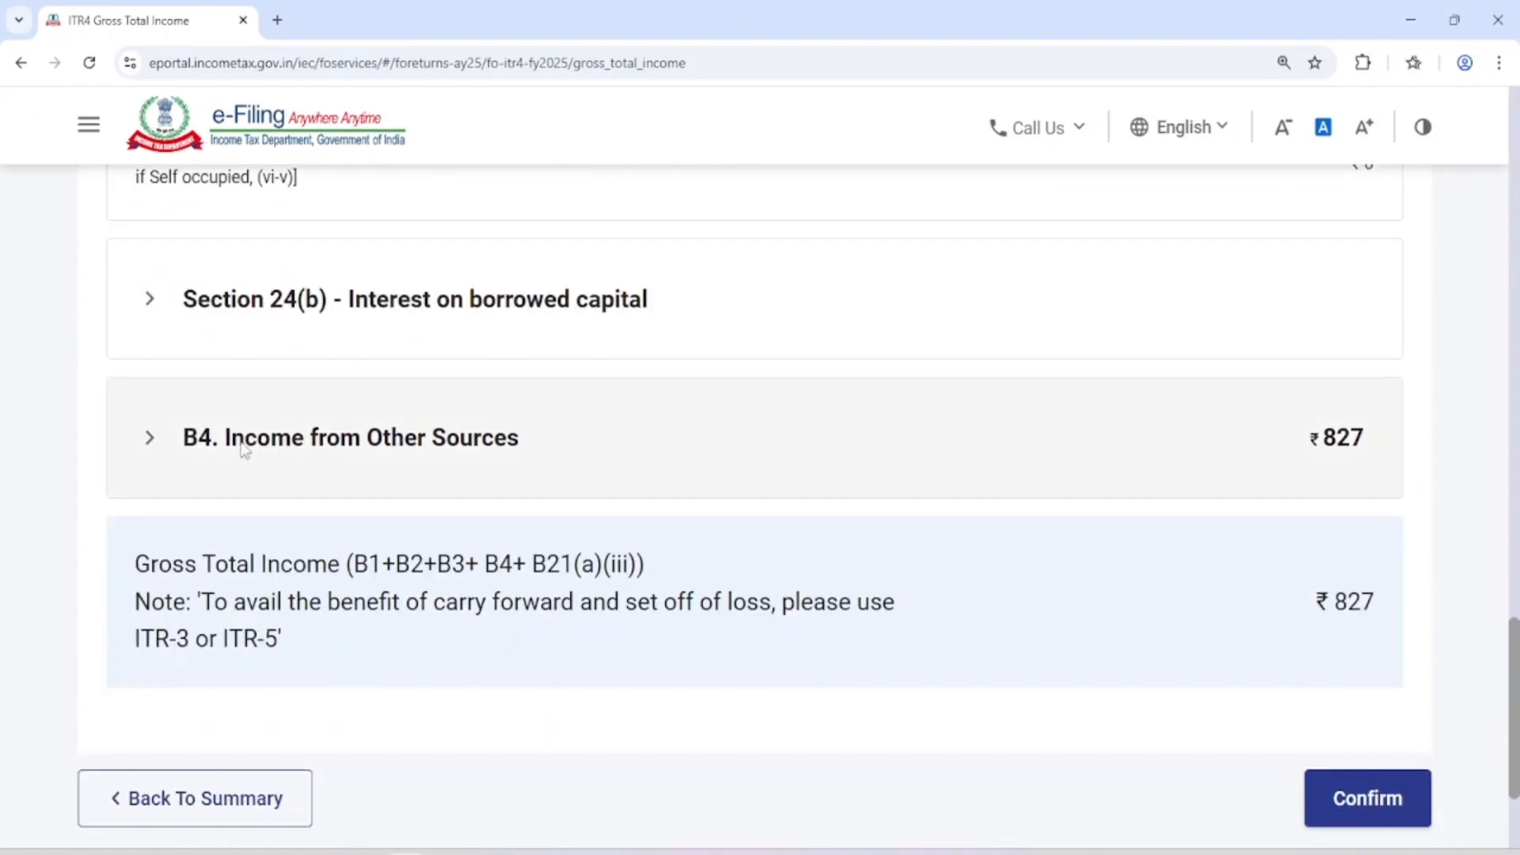
Open B1 Income from Business & Profession for editing and show the details of Presumptive Income from Business u/s 44AD
scroll(1140, 455, up, 20)
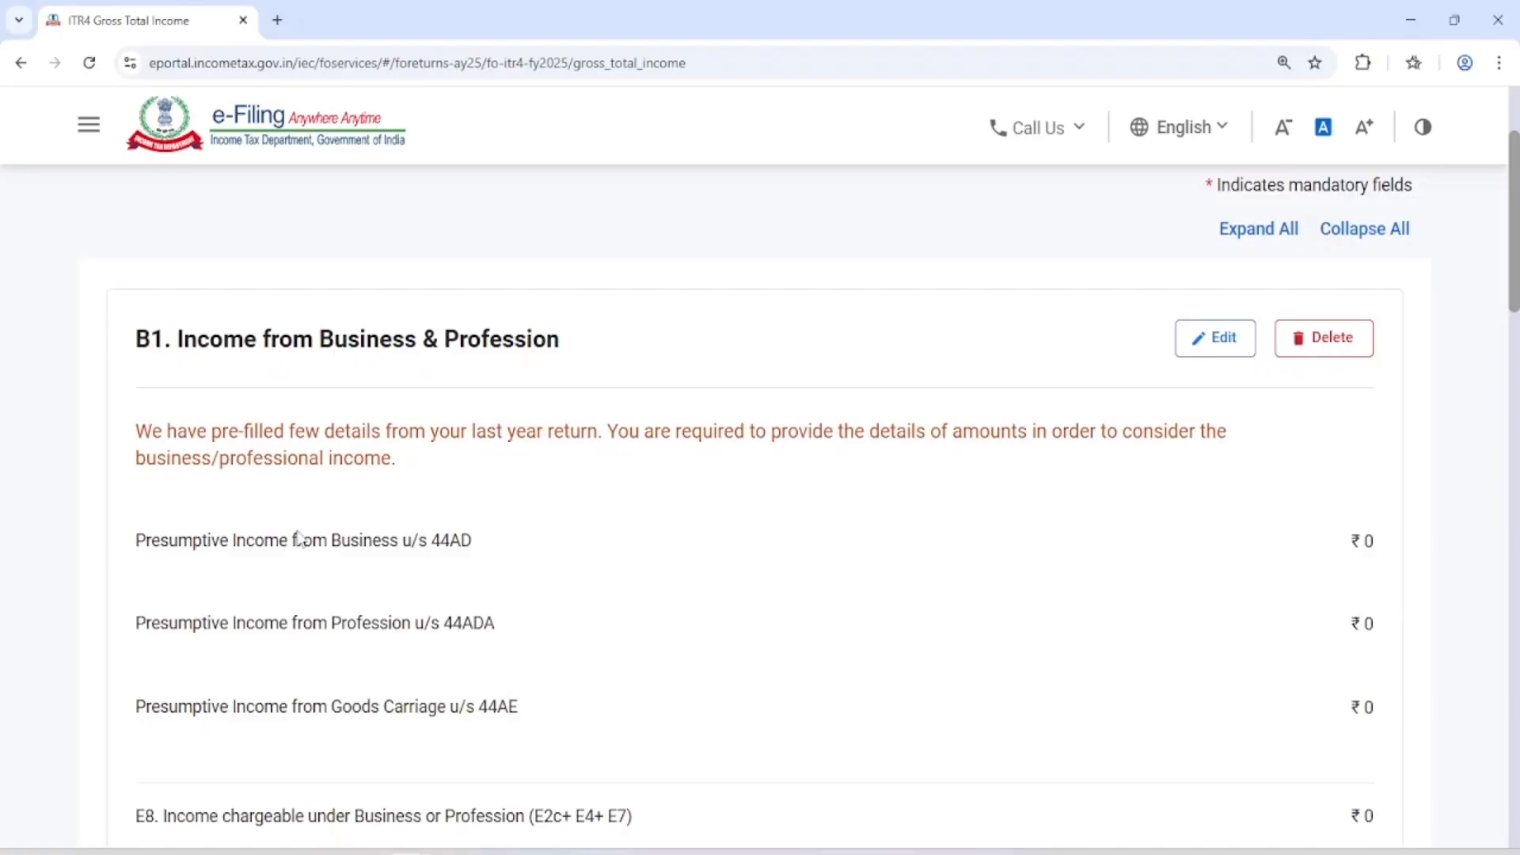
click(1215, 347)
scroll(1023, 370, down, 4)
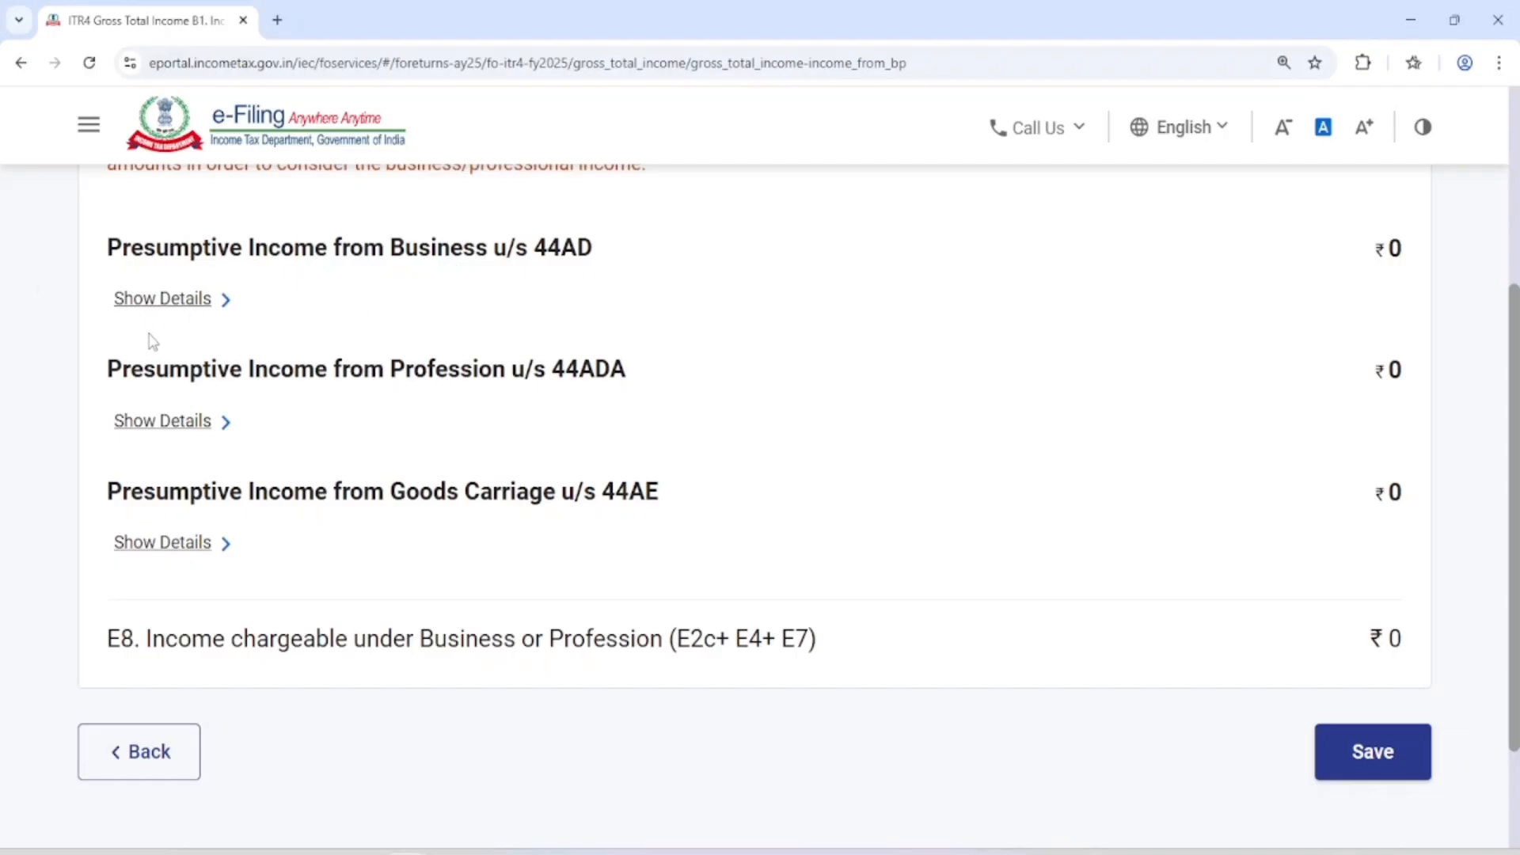
click(179, 305)
scroll(182, 321, down, 3)
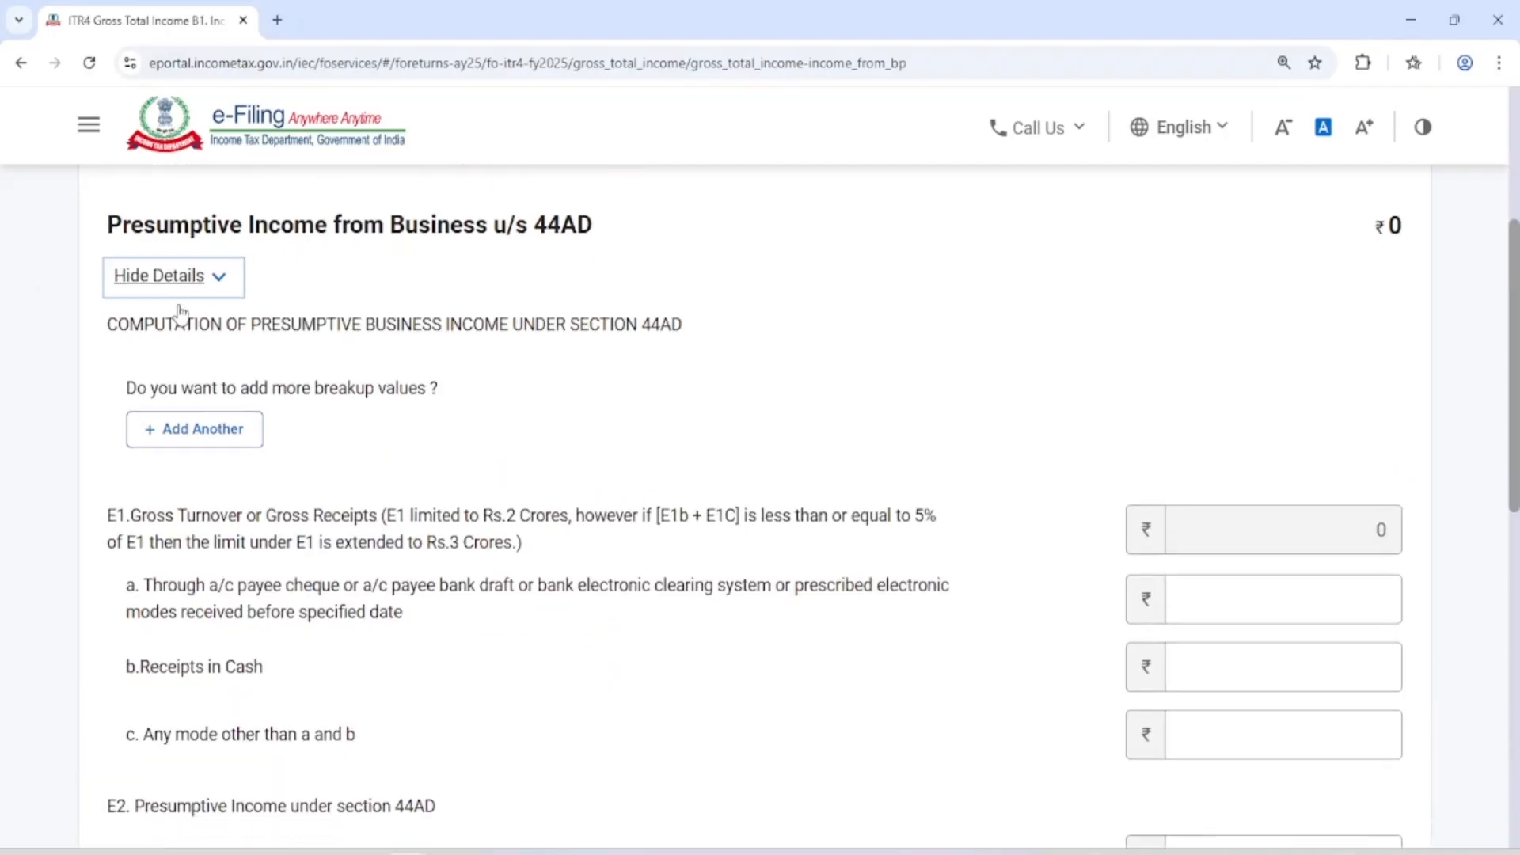
scroll(184, 325, down, 1)
scroll(252, 380, up, 1)
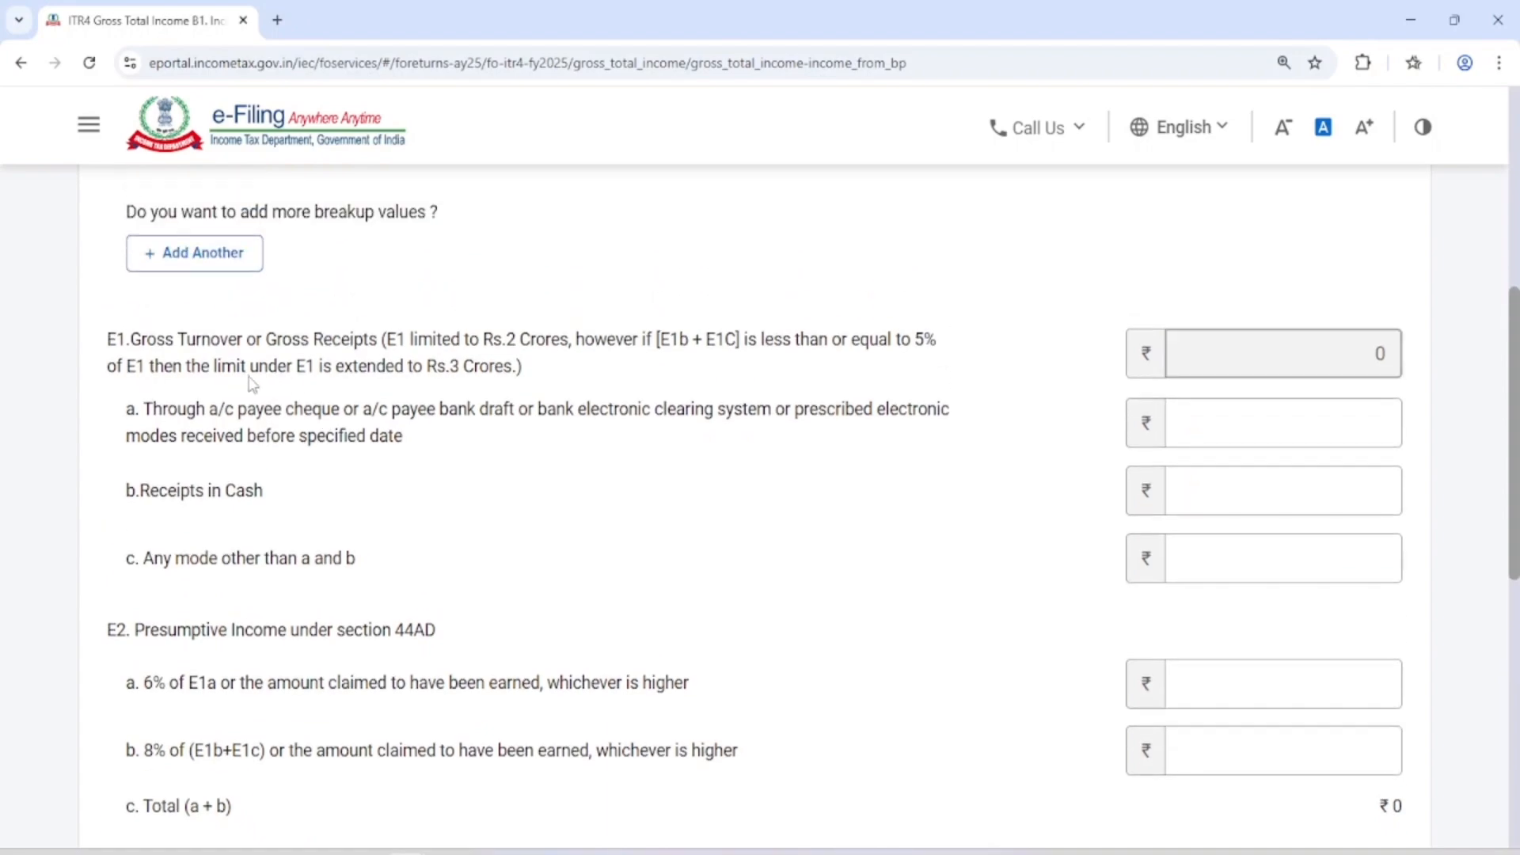
Examine the E1 Gross Turnover or Gross Receipts fields for banking modes, cash receipts and other modes
drag(147, 342, 595, 341)
click(258, 374)
click(1330, 424)
click(367, 494)
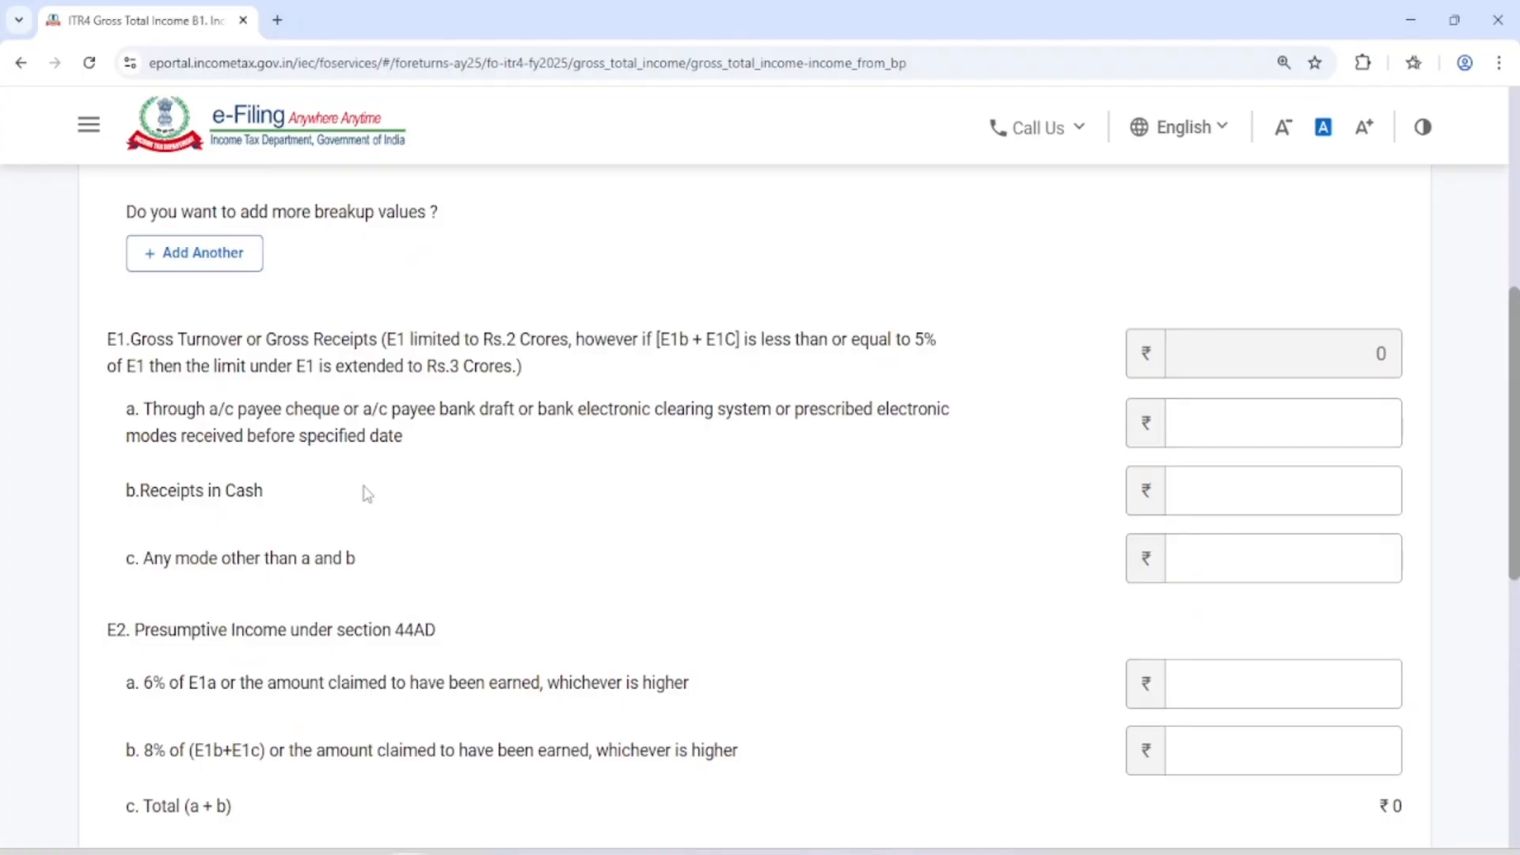
click(259, 492)
click(265, 445)
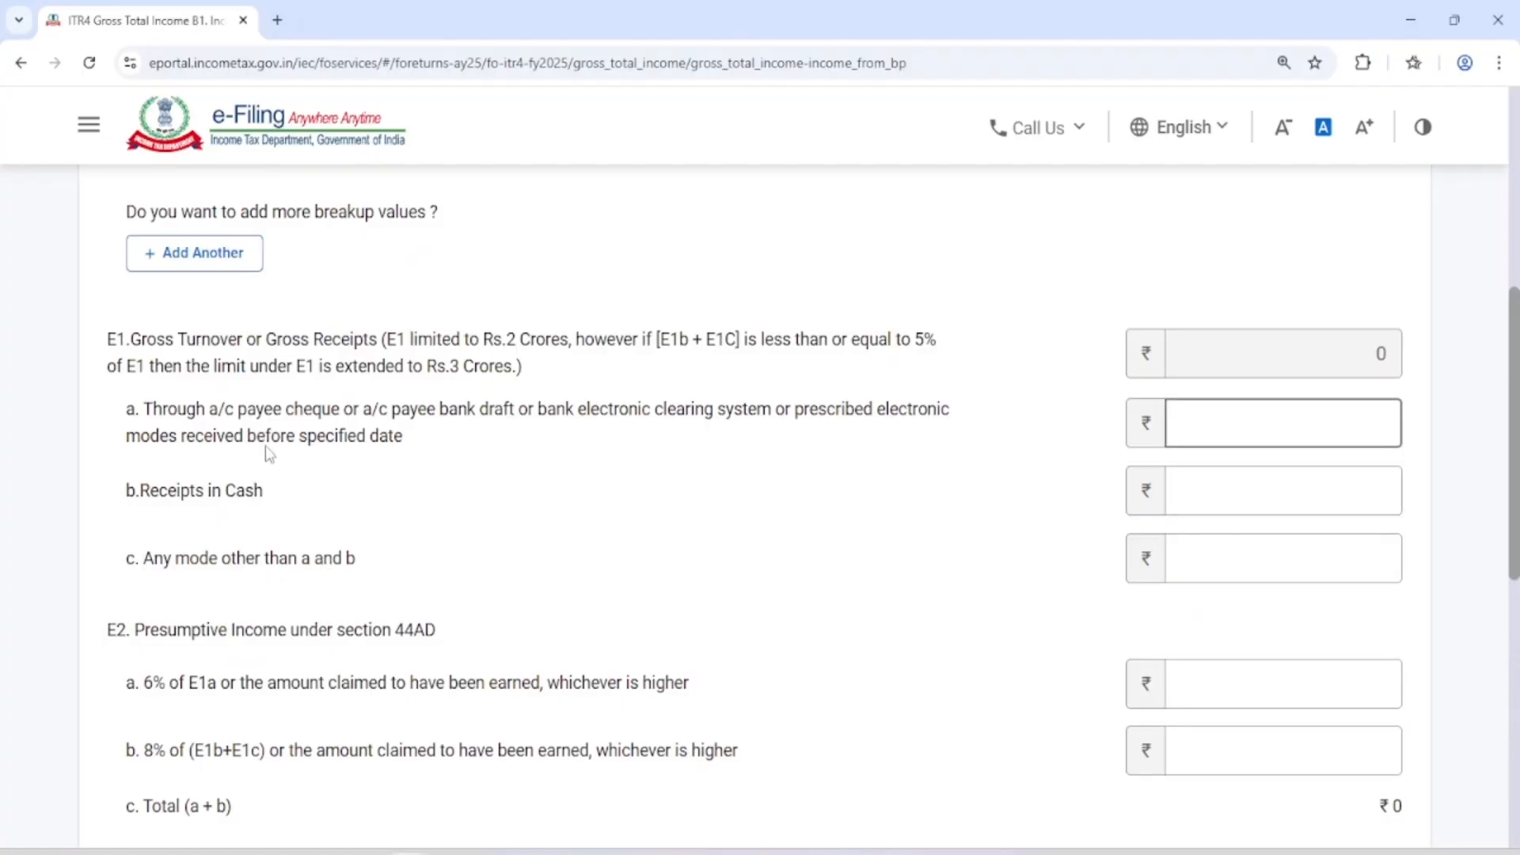
click(168, 496)
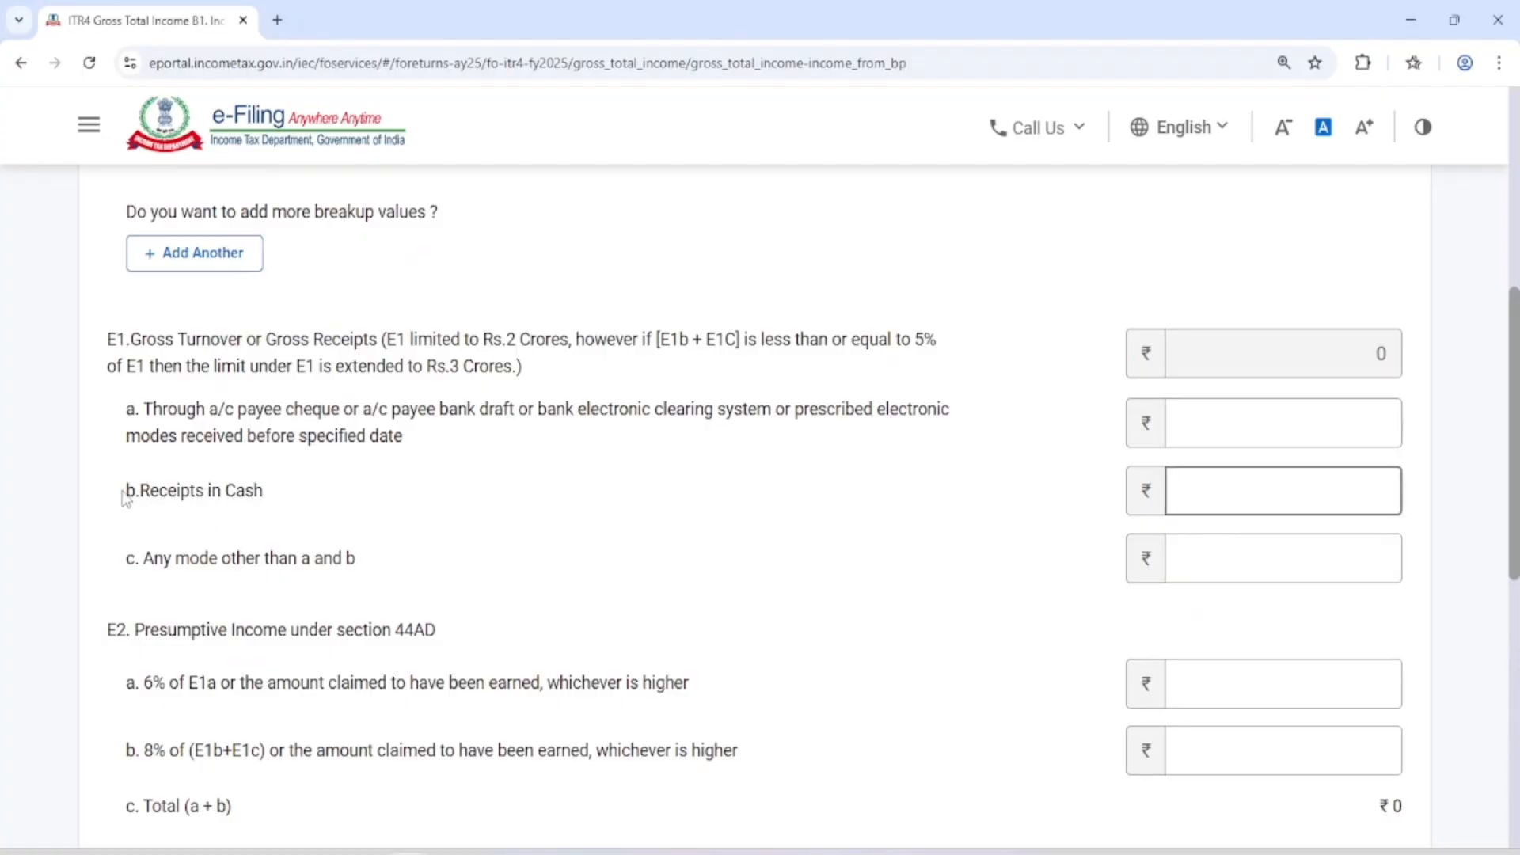
drag(126, 491, 228, 493)
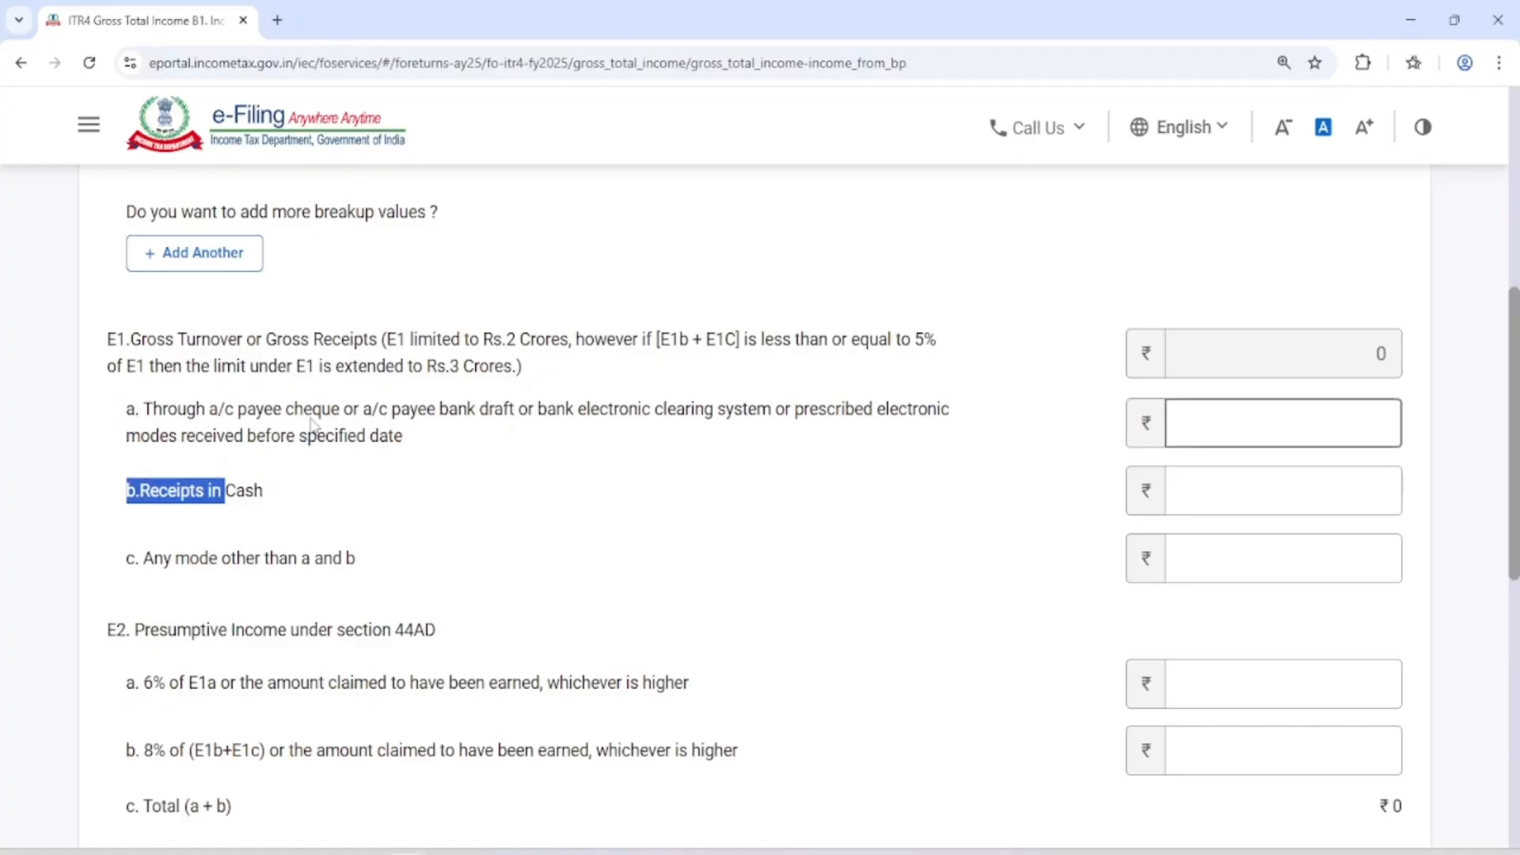
scroll(312, 428, down, 1)
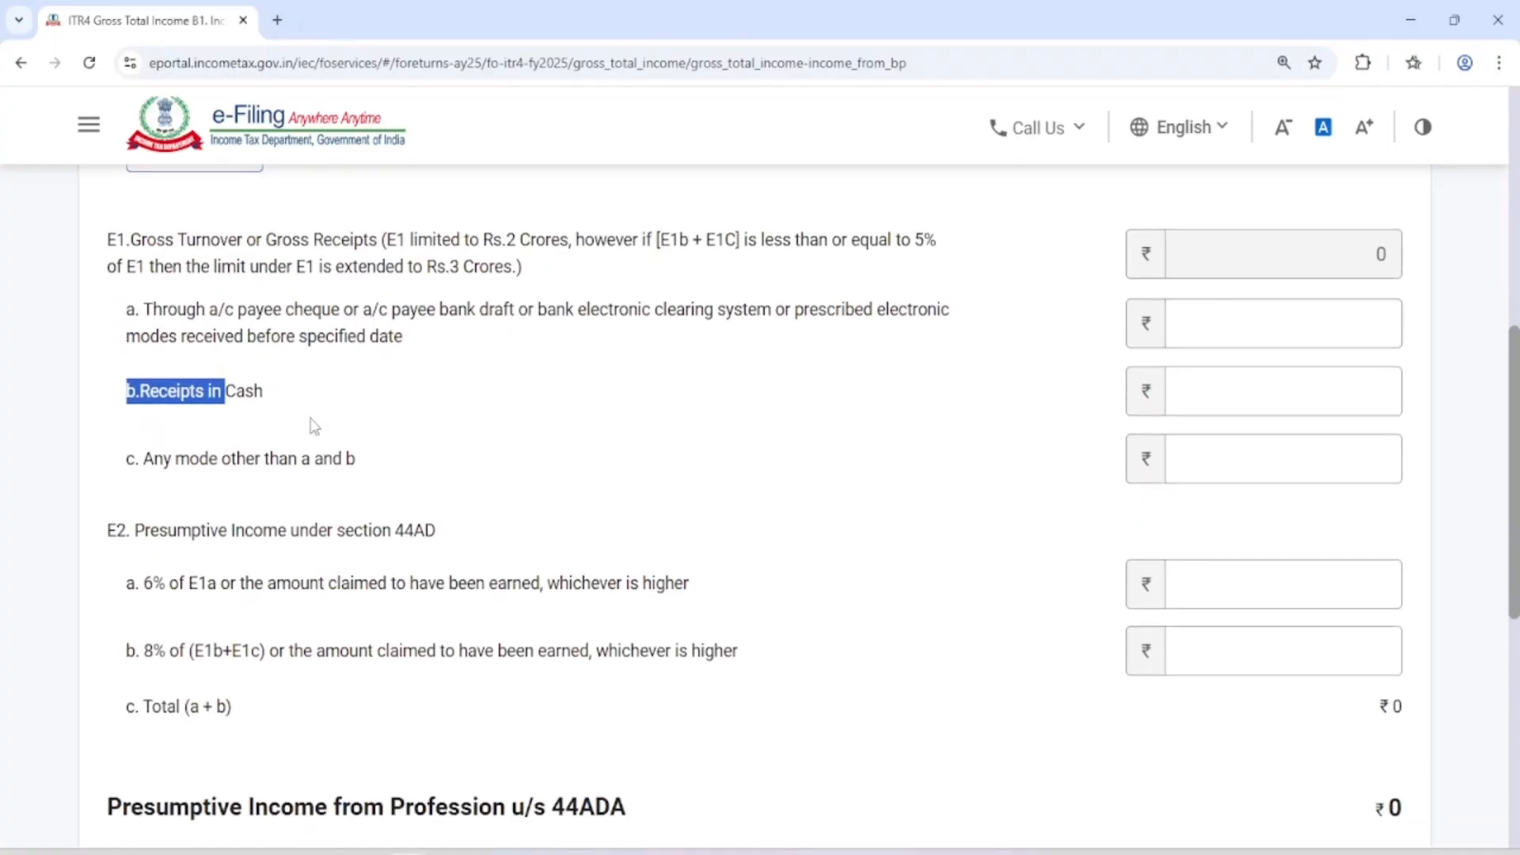
scroll(301, 427, down, 1)
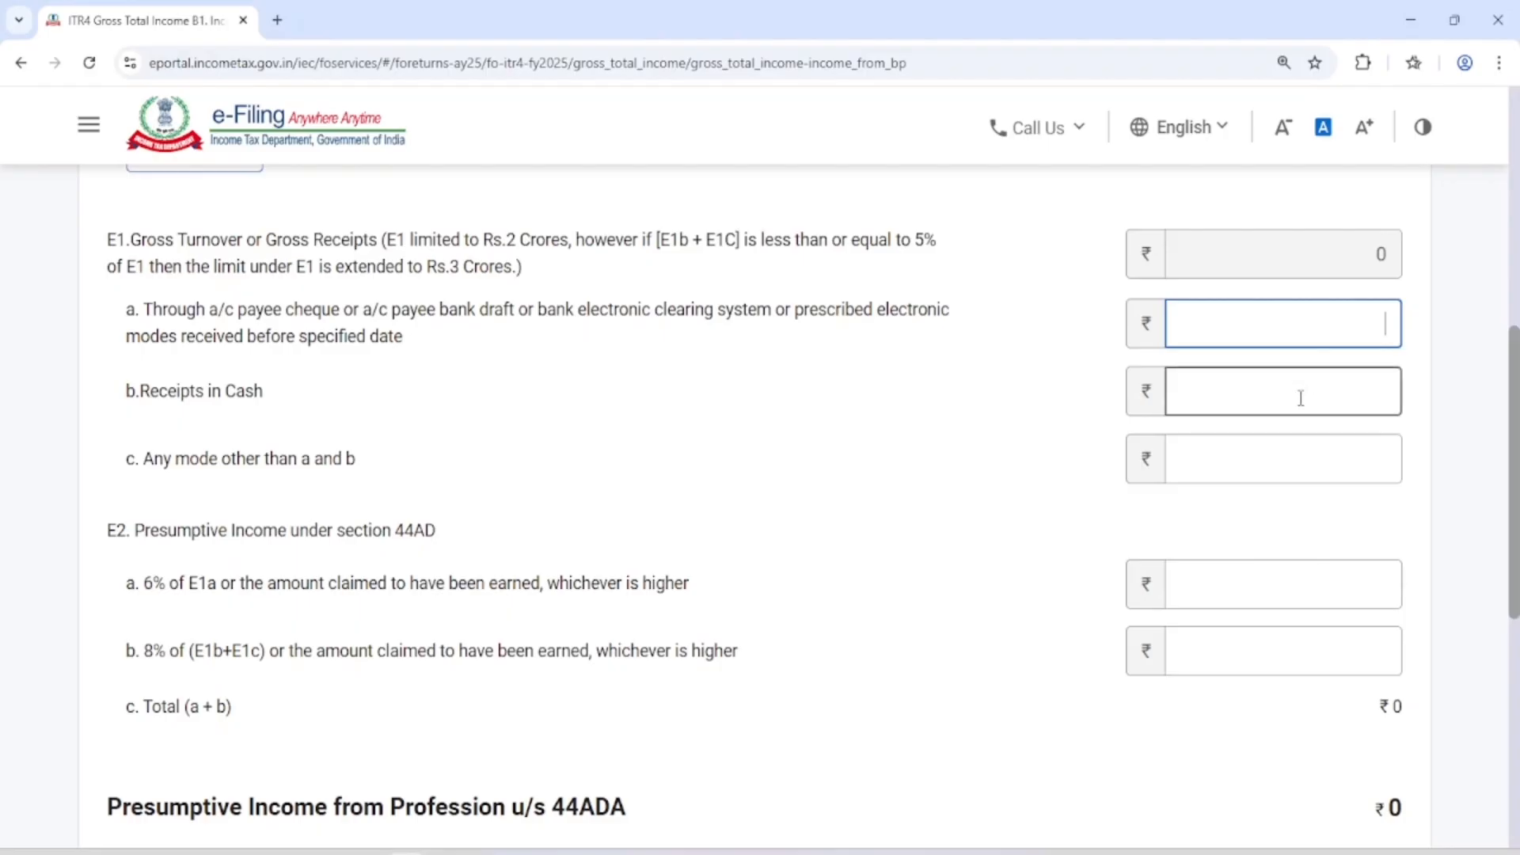
scroll(1301, 398, down, 4)
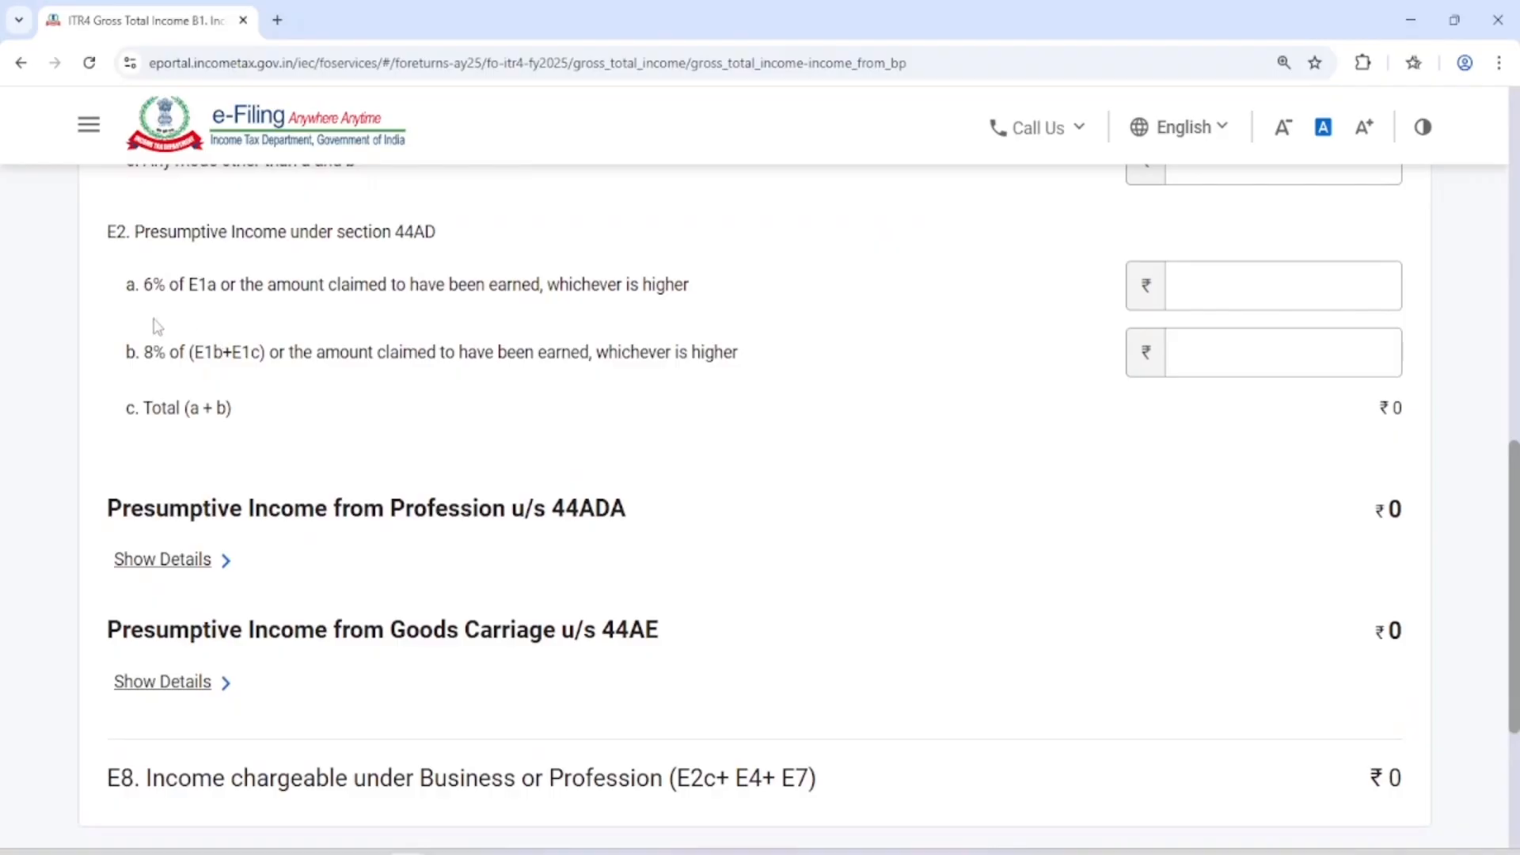
Enter E1a receipts of 2515000, 0 for cash and other modes, and section 44AD presumptive income of ₹1,63,475, and try to save
drag(142, 293, 181, 292)
drag(135, 353, 180, 353)
click(1222, 335)
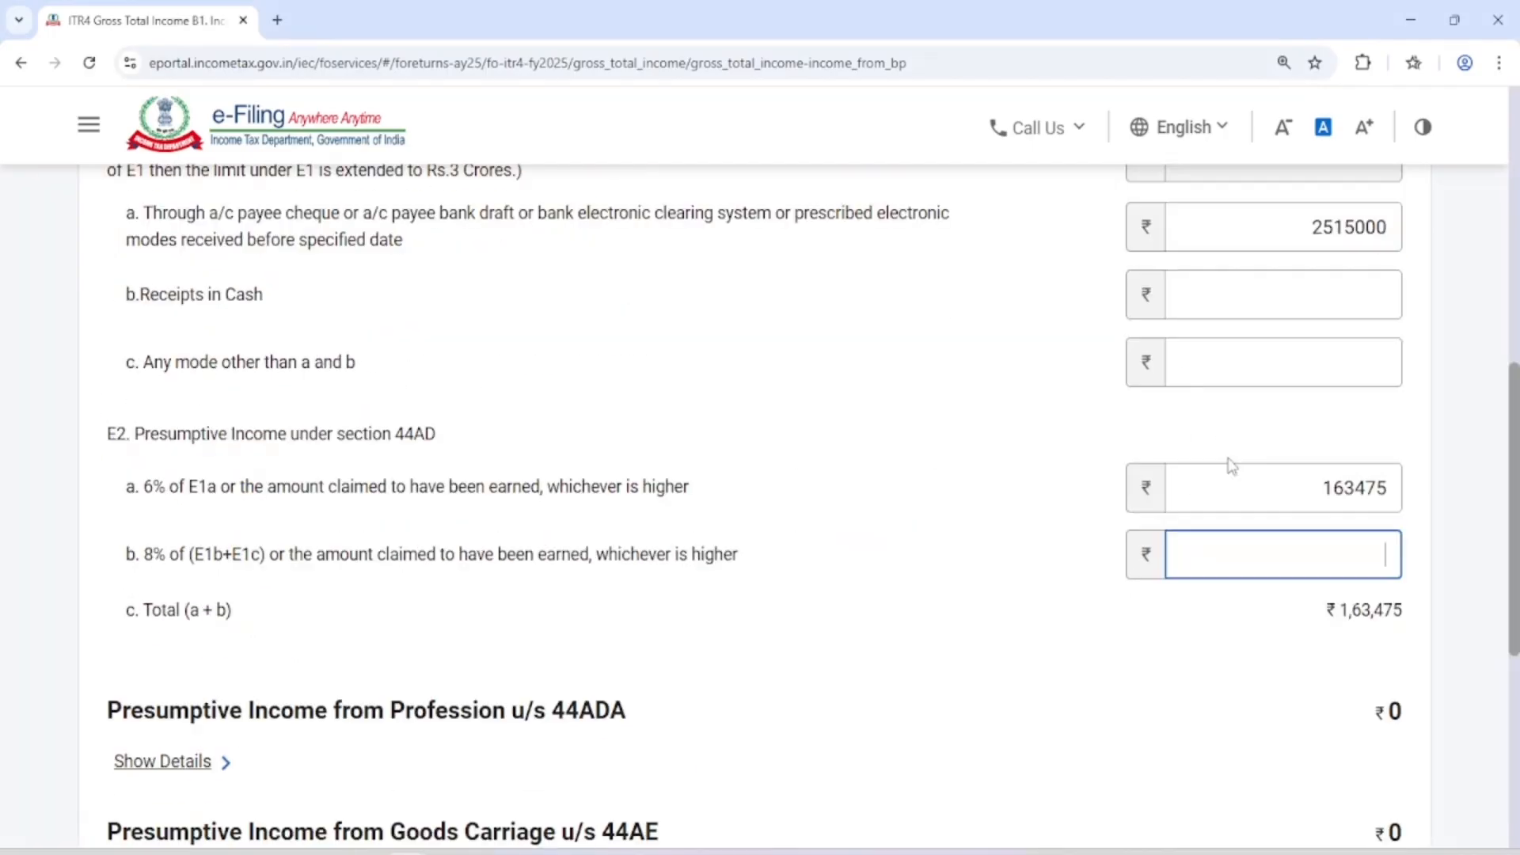
scroll(1228, 464, down, 6)
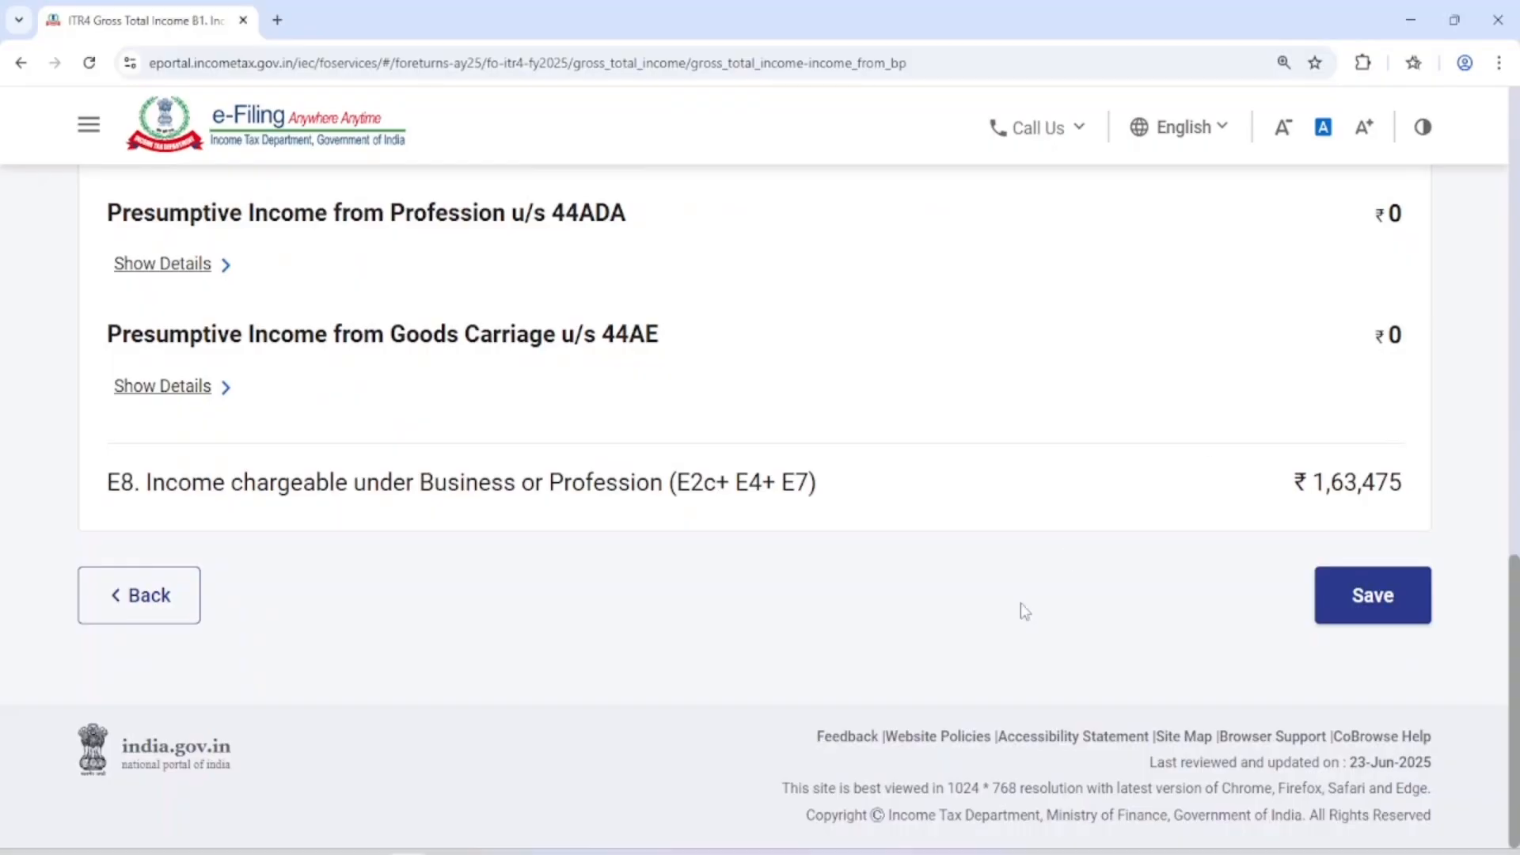
click(1378, 597)
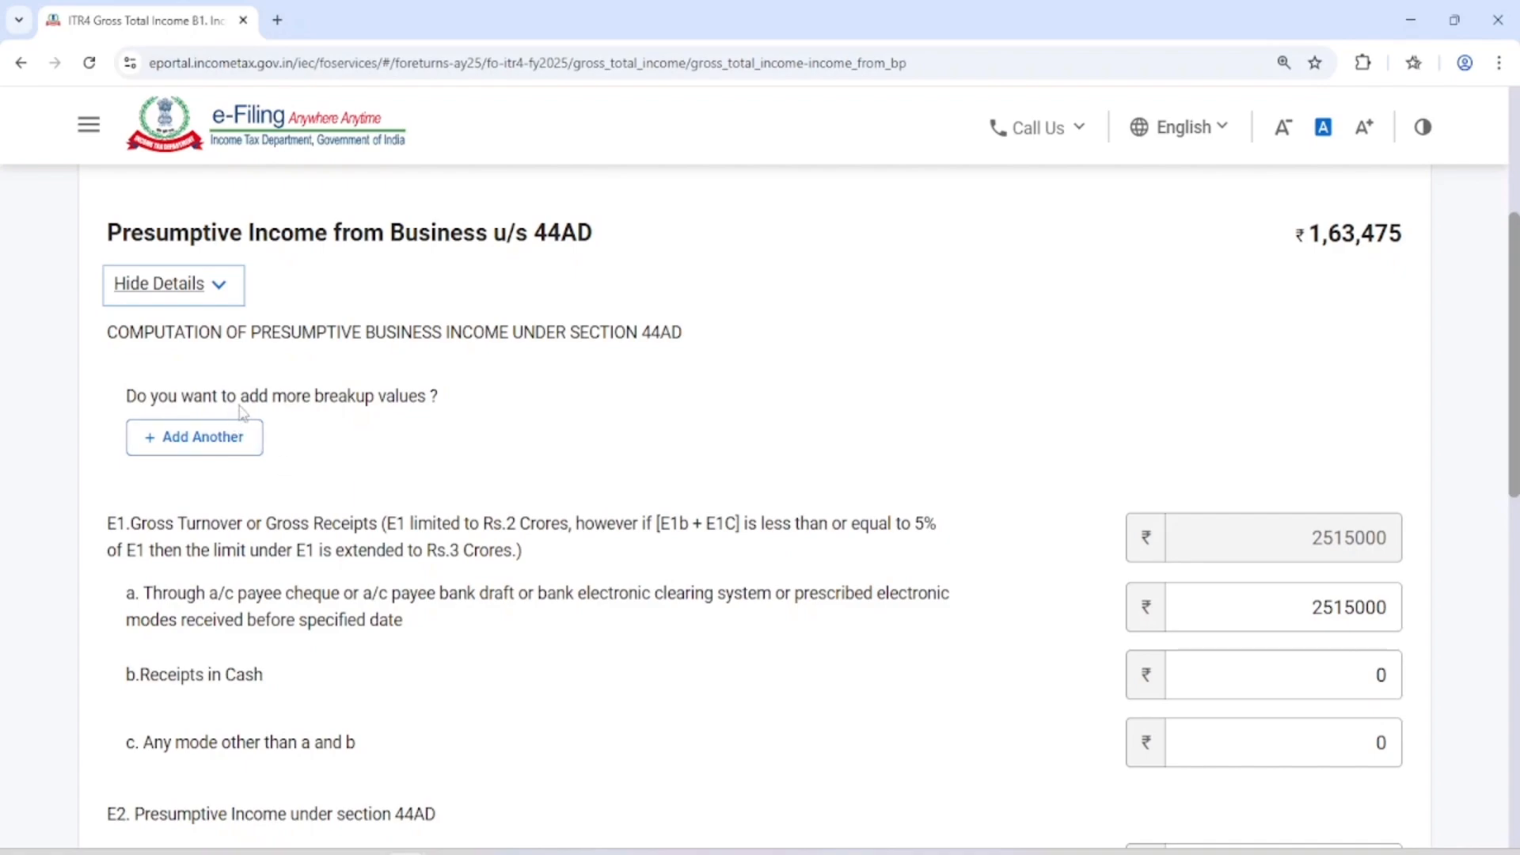
Add a 44AD business entry with the business name, code 09028-Retail sale of other products n.e.c and description Online Selling, and save it
click(184, 437)
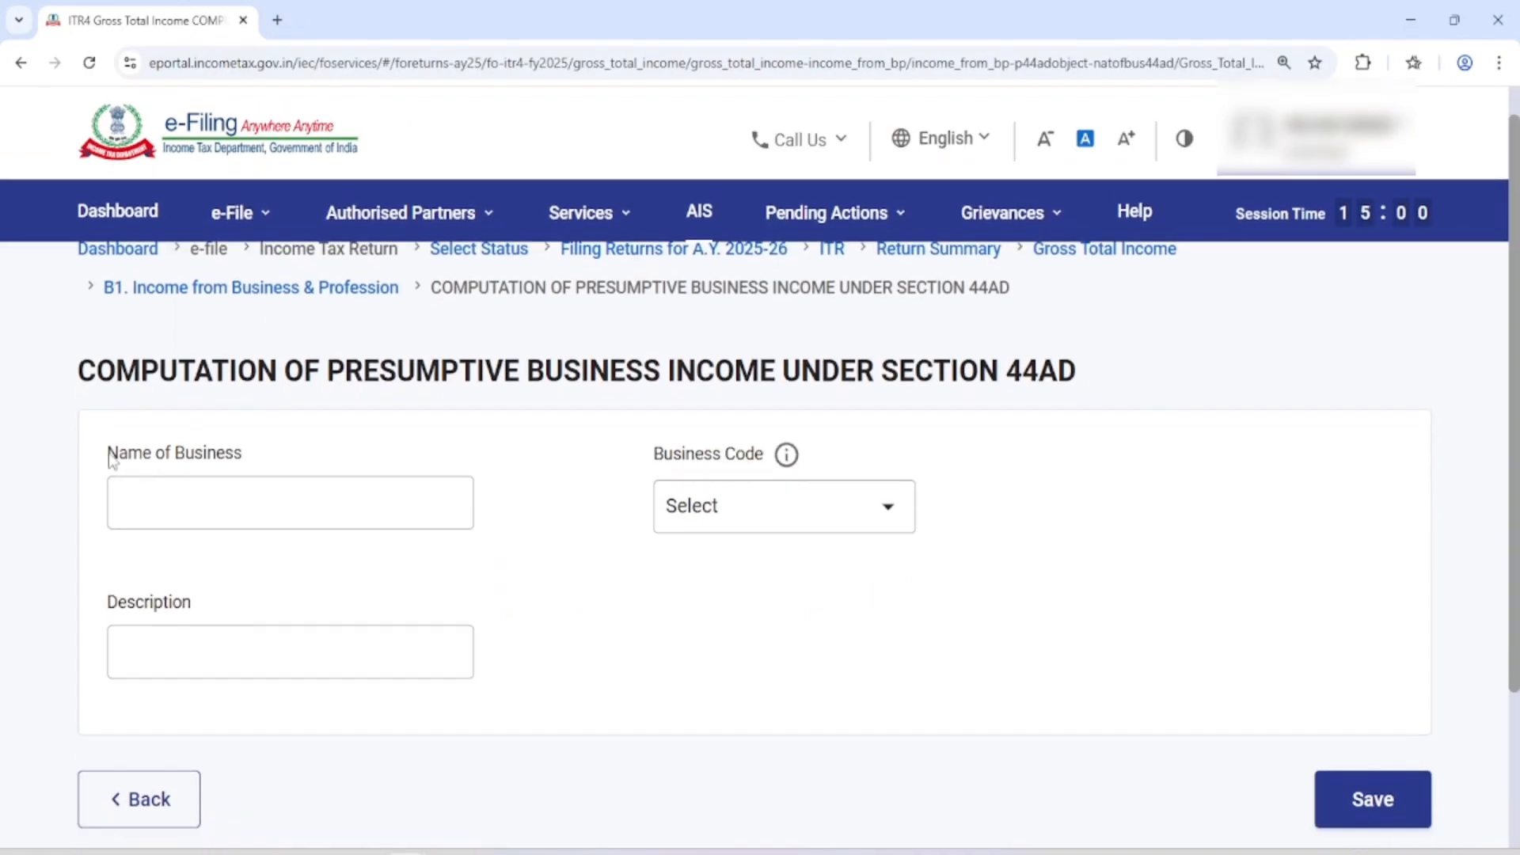
drag(111, 458, 145, 536)
click(159, 507)
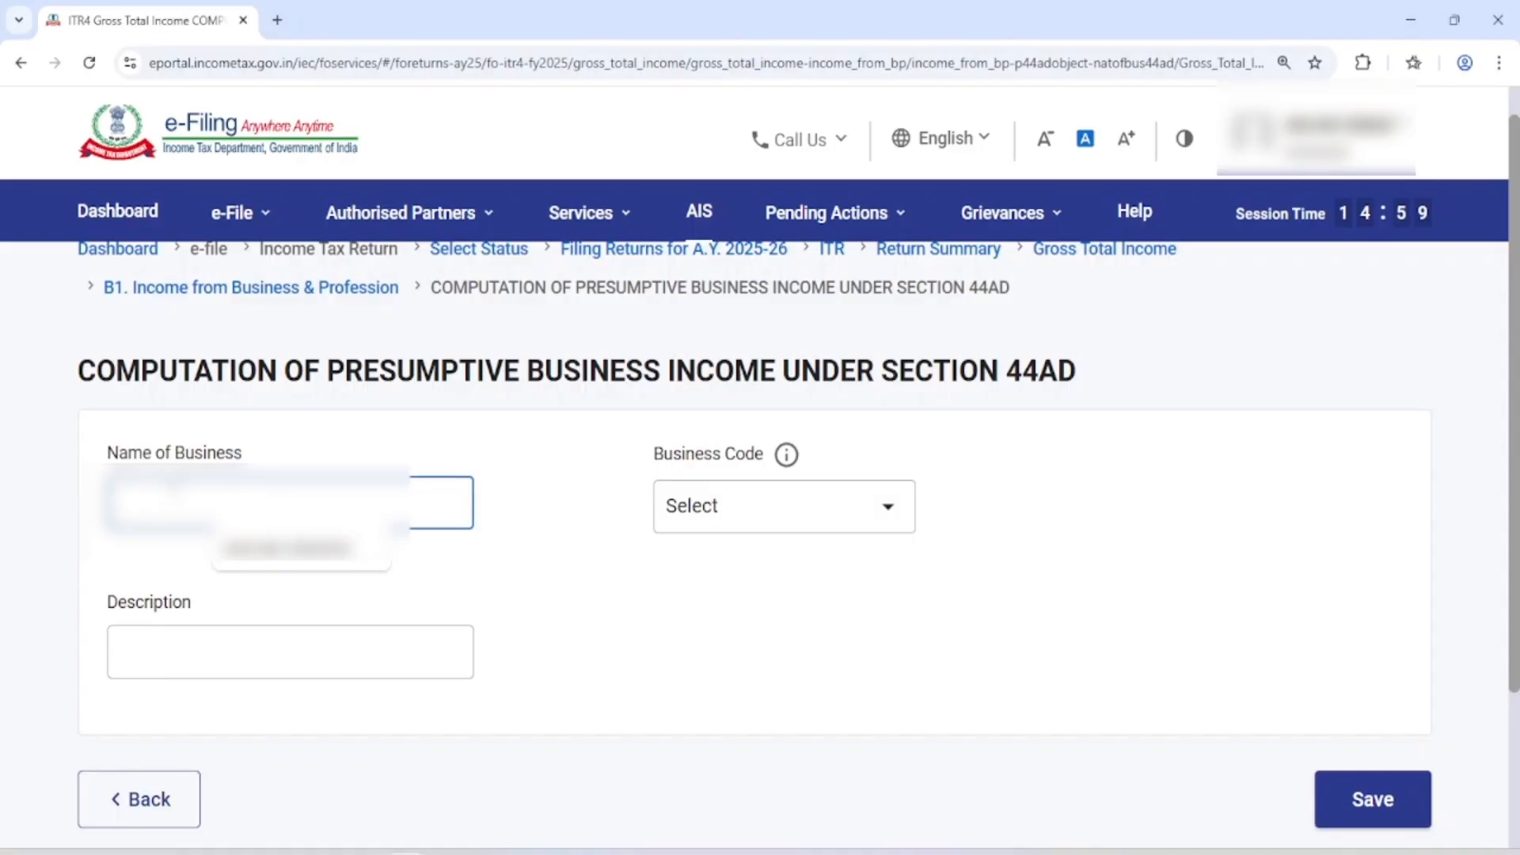
click(600, 459)
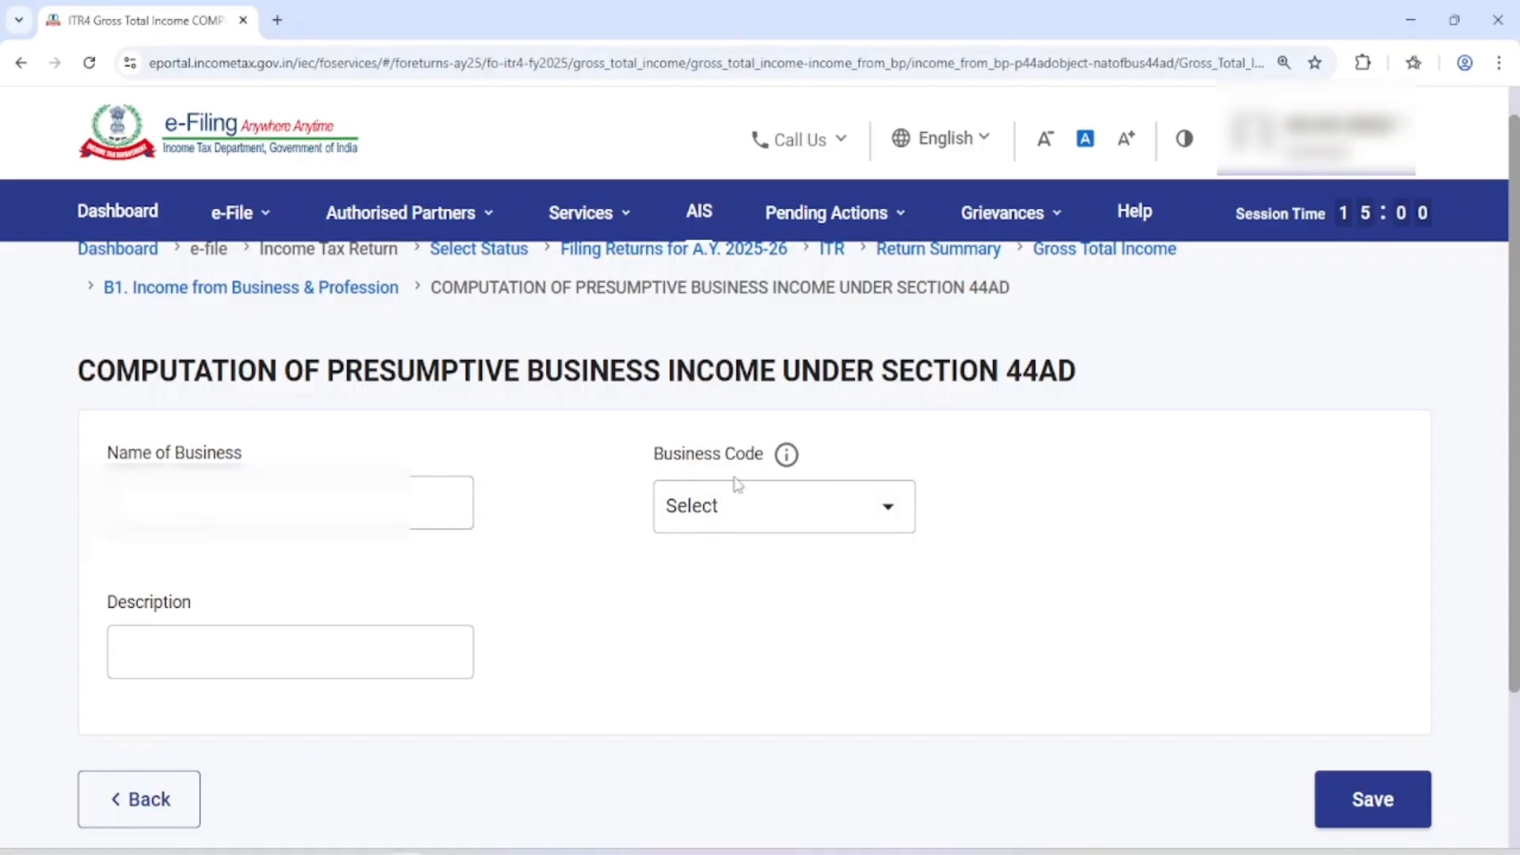
click(764, 513)
click(765, 513)
scroll(792, 316, down, 10)
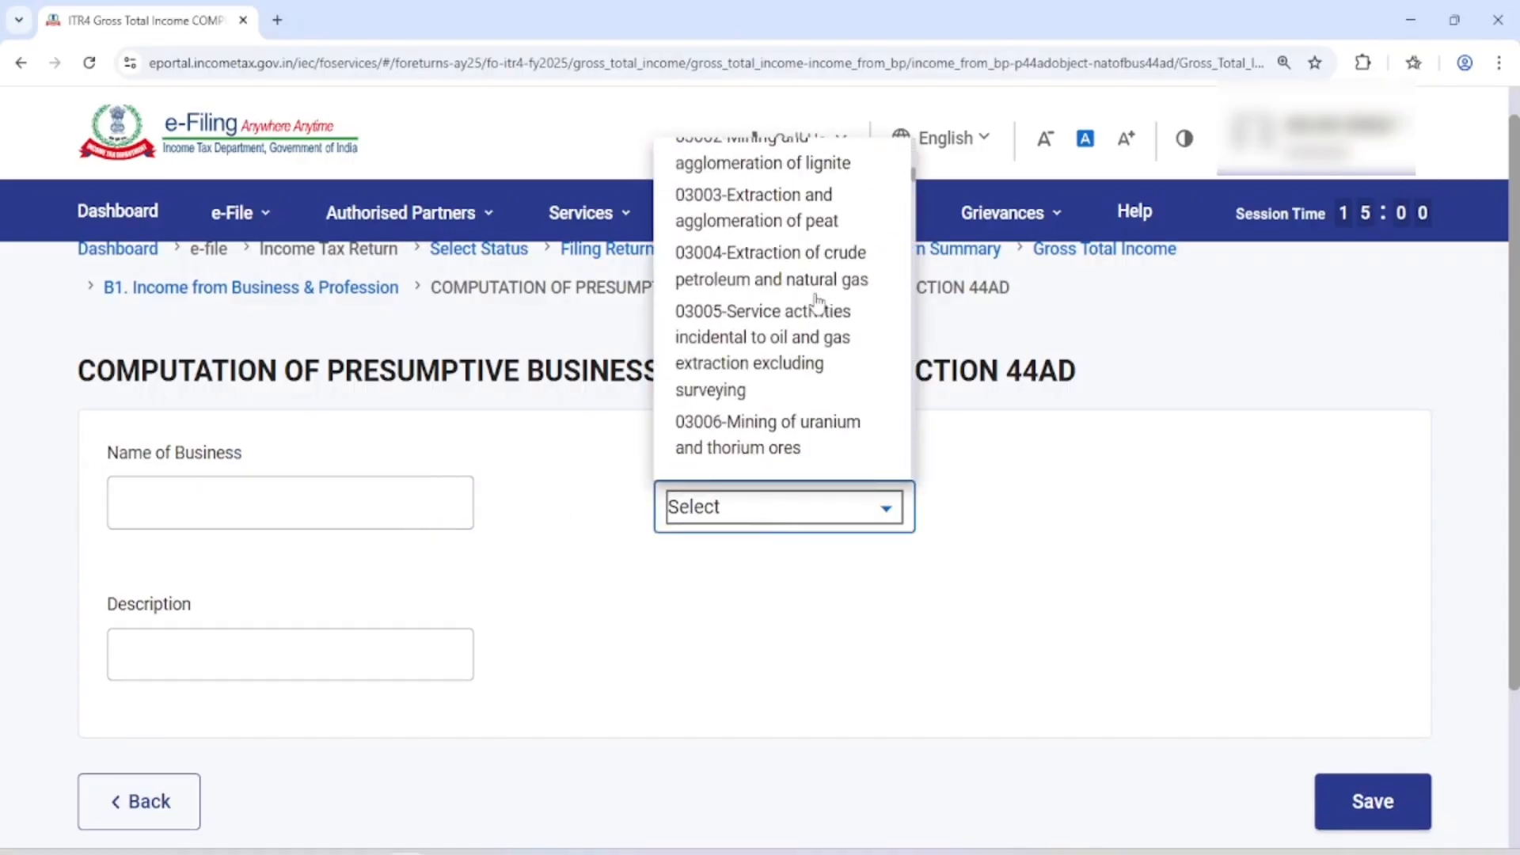
scroll(210, 665, down, 3)
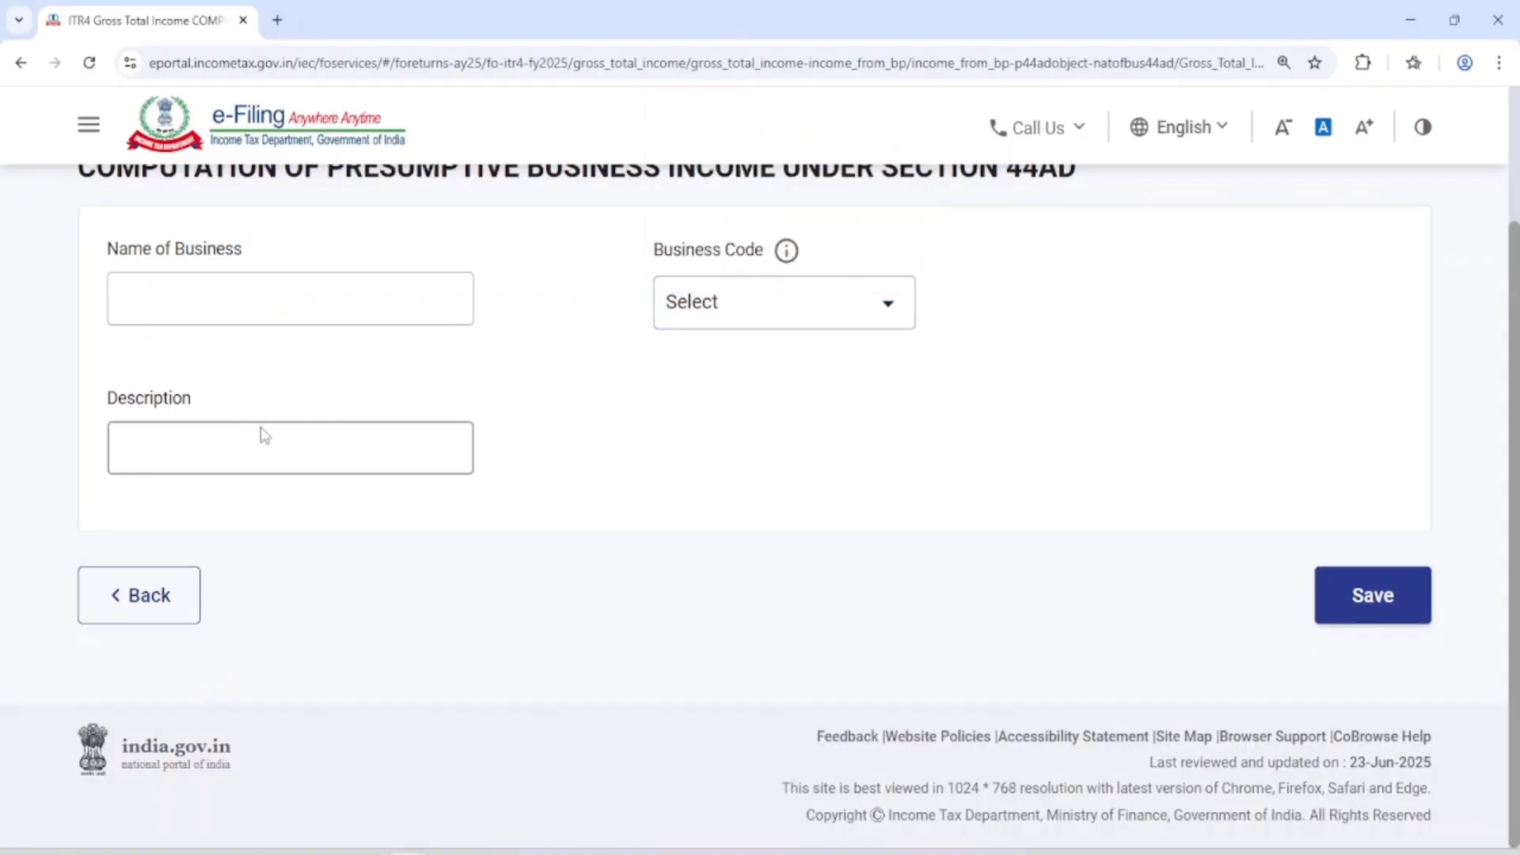
scroll(310, 292, up, 3)
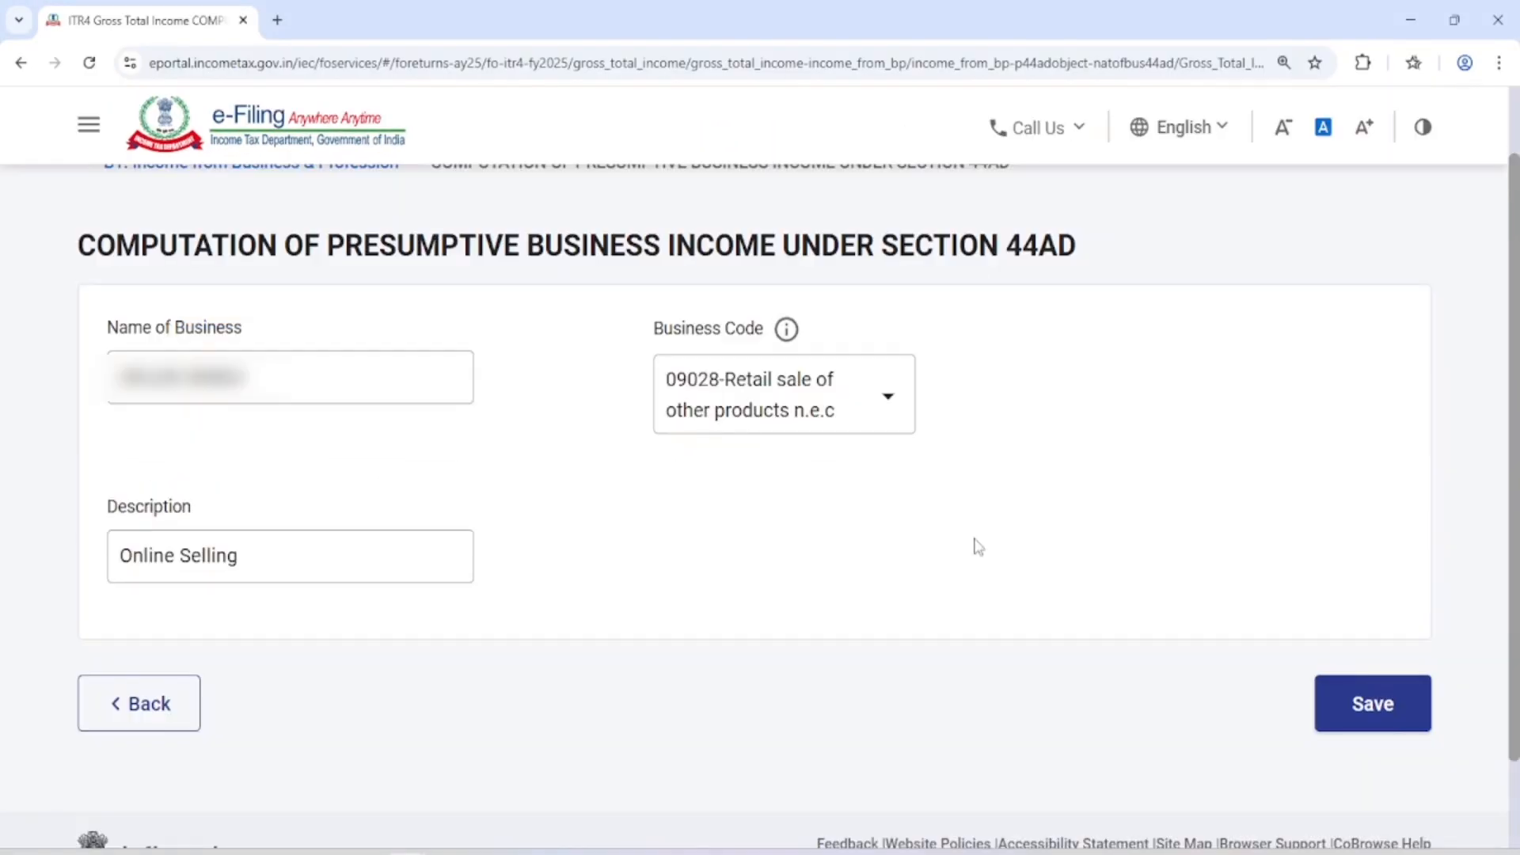
click(1362, 721)
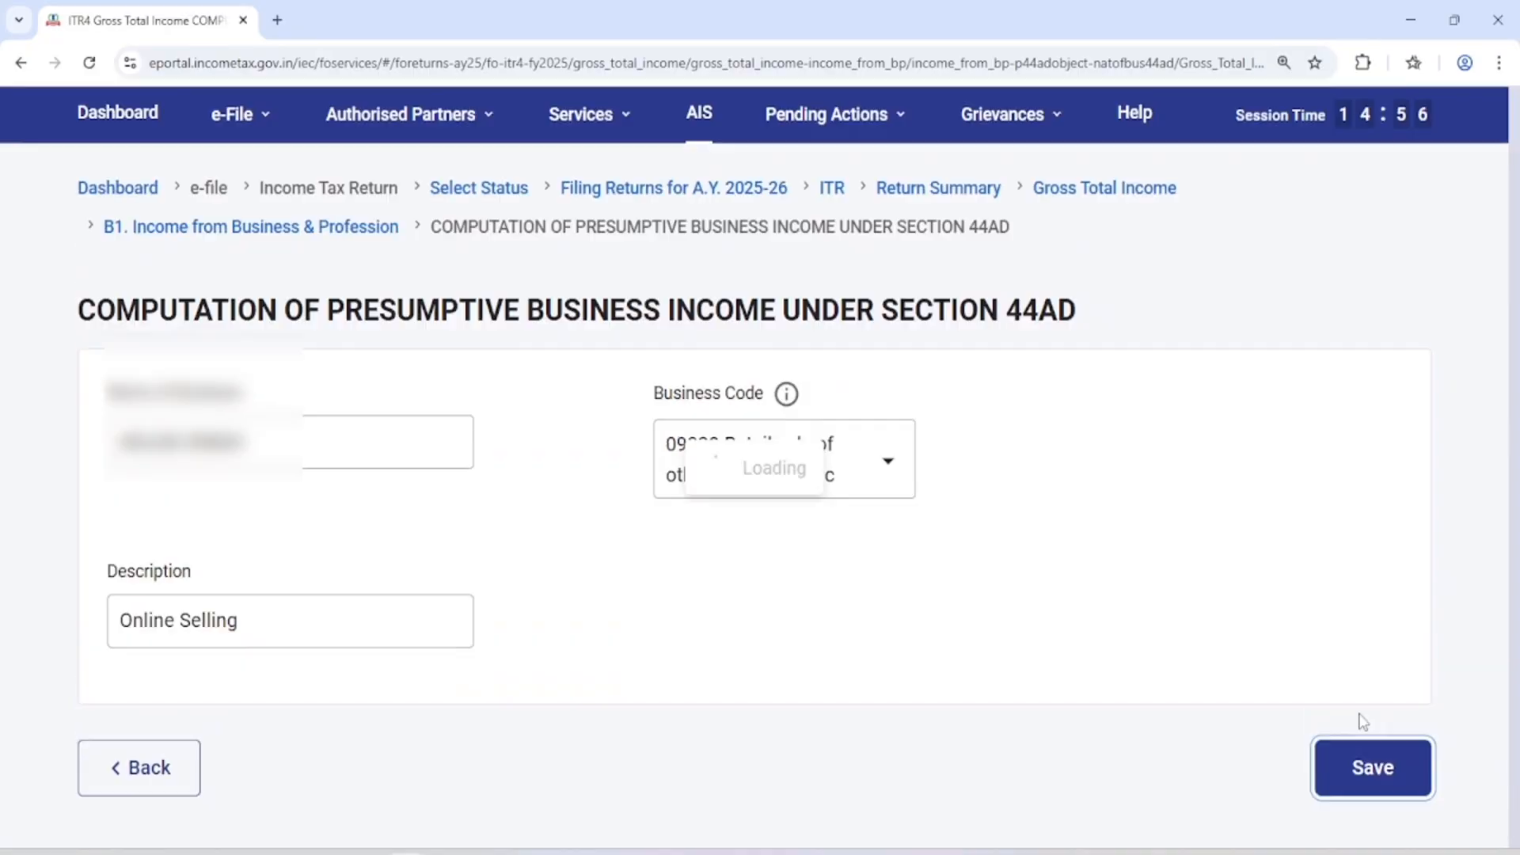
Save the B1 Income from Business & Profession details and acknowledge the Nature of employment notice
scroll(1172, 524, down, 5)
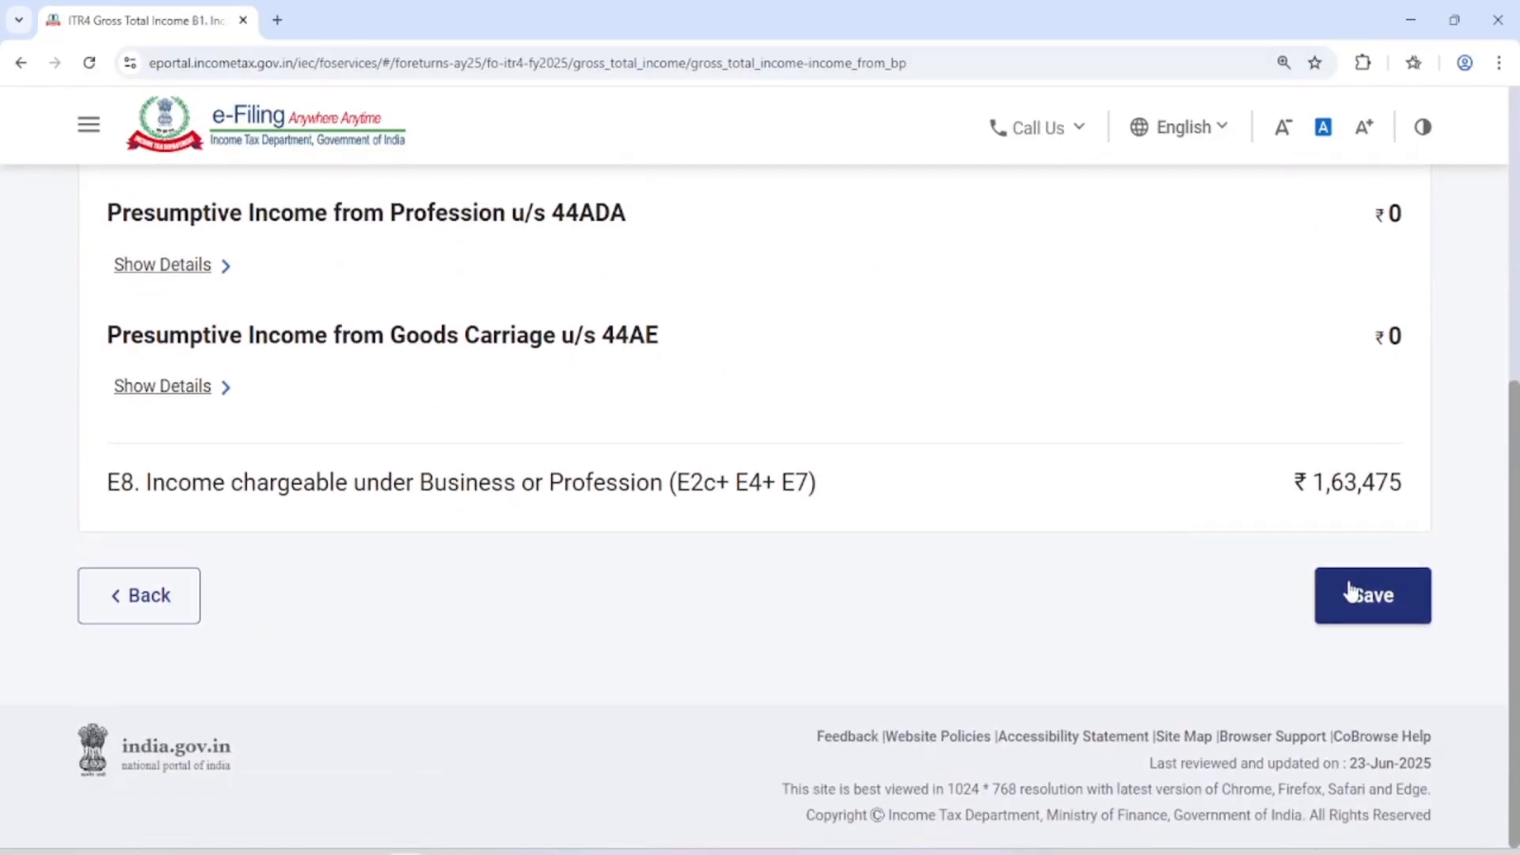
click(1392, 602)
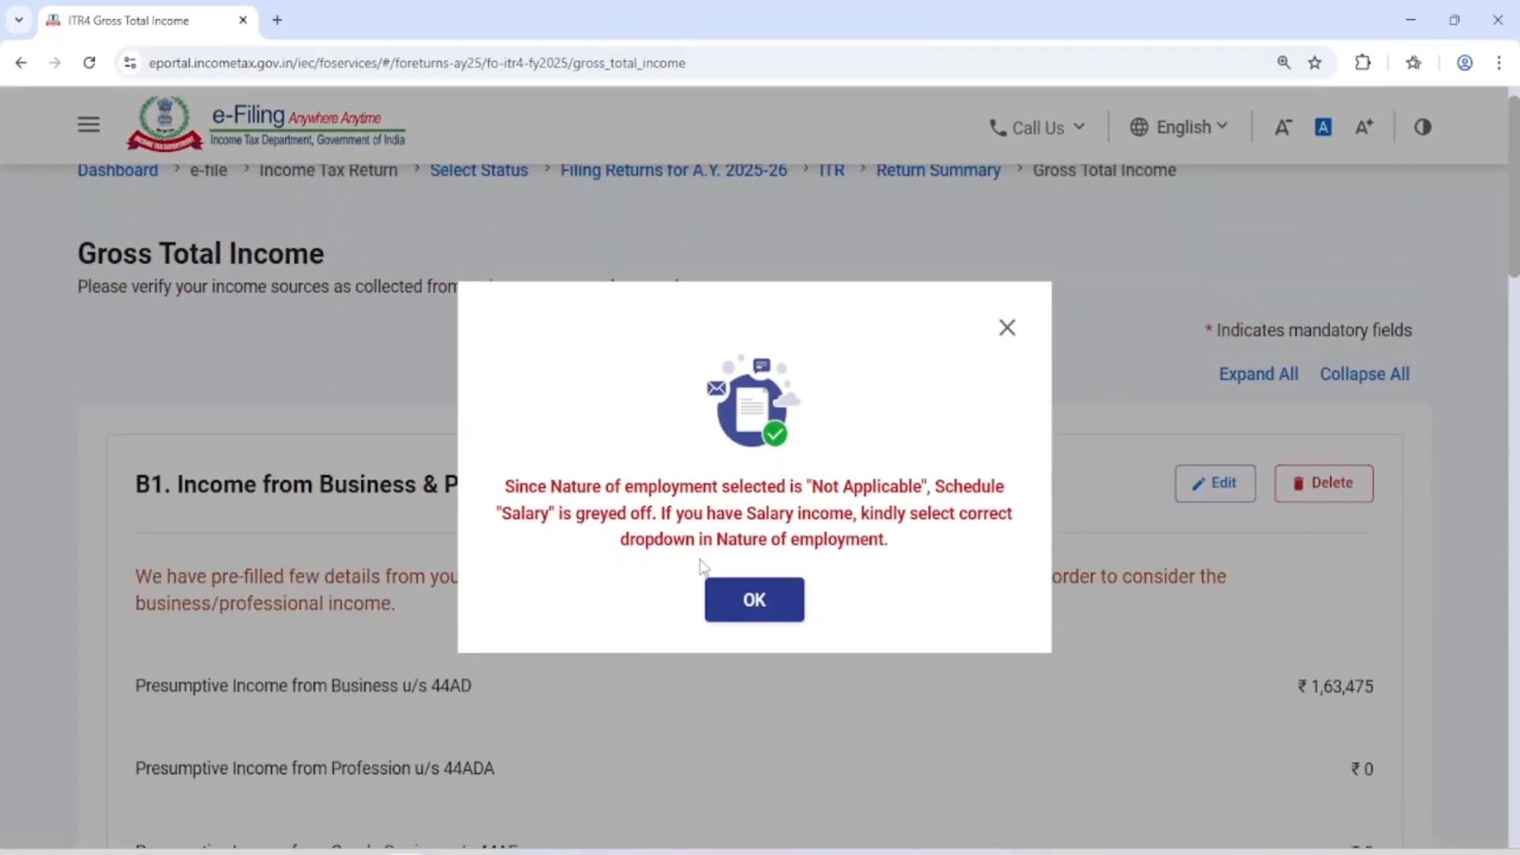
click(756, 602)
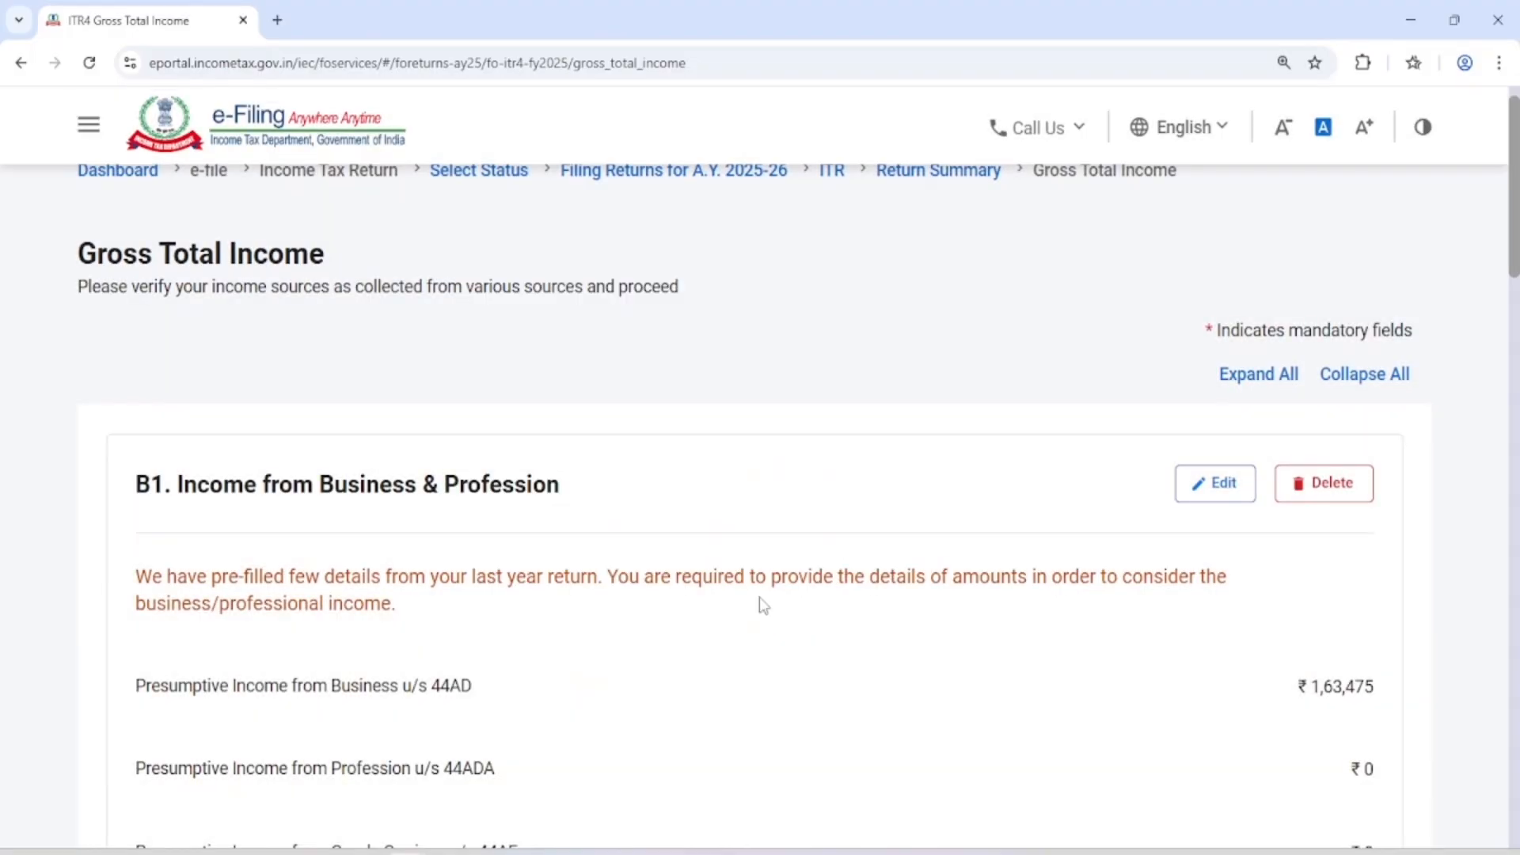
Review the updated B1 to B4 income sections and the overall total, and confirm the Gross Total Income schedule
scroll(760, 604, down, 15)
scroll(759, 599, down, 5)
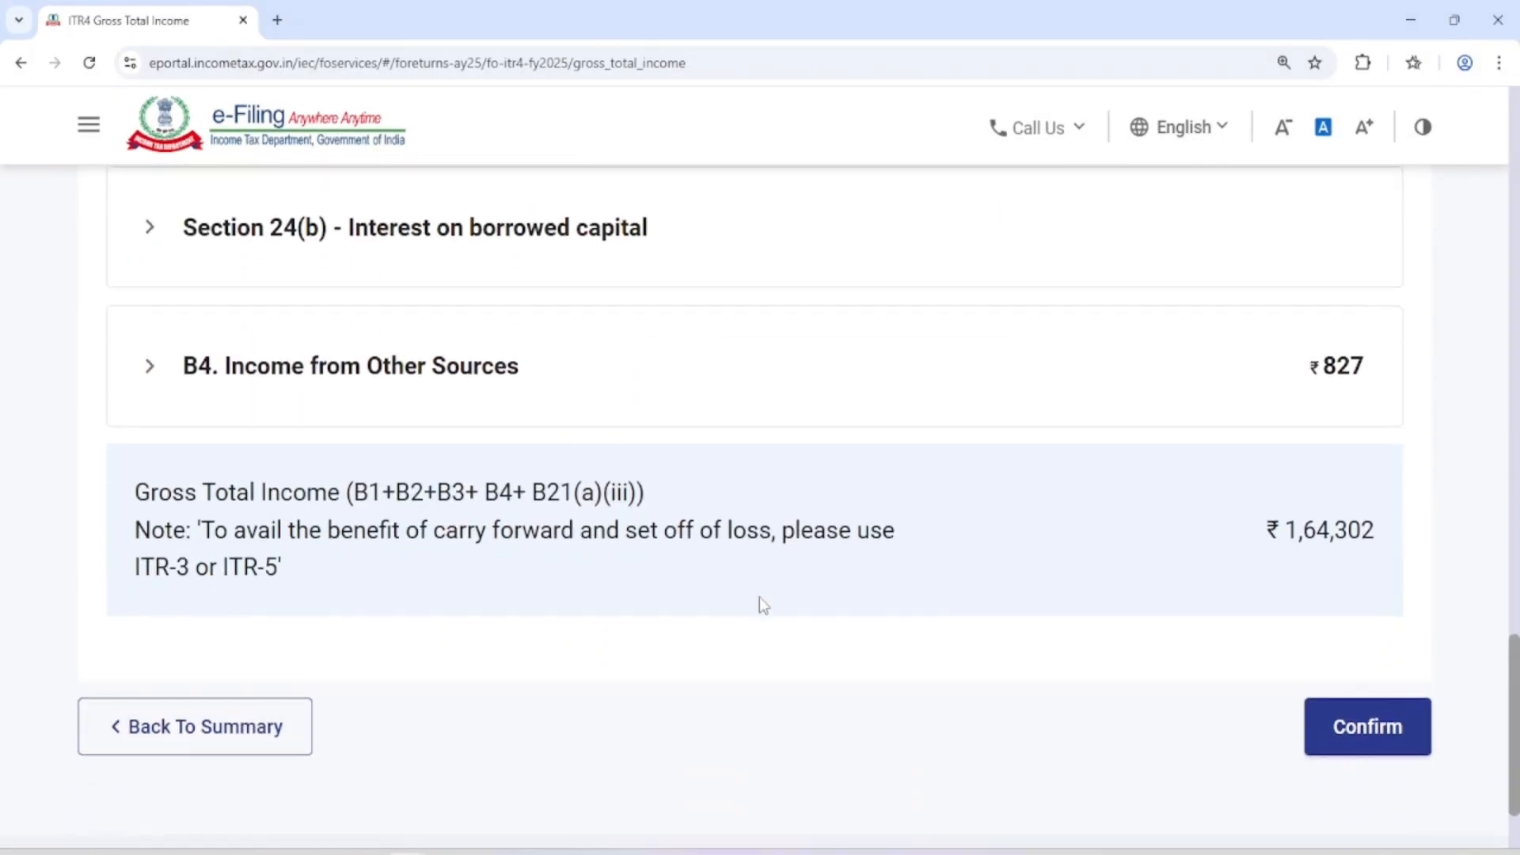
scroll(899, 506, up, 15)
scroll(901, 507, up, 5)
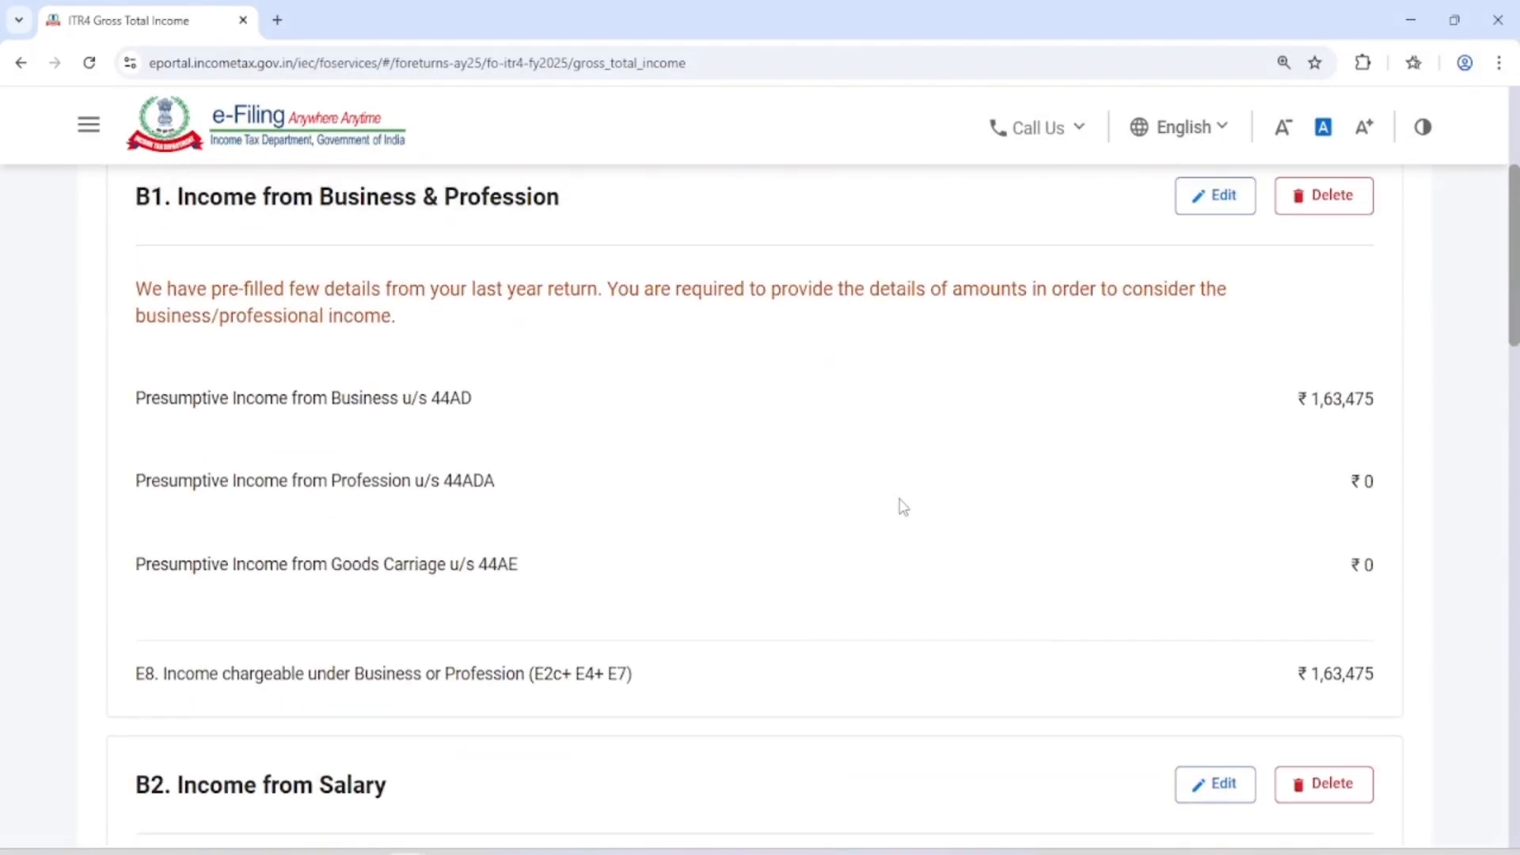
scroll(899, 506, down, 6)
scroll(929, 483, down, 5)
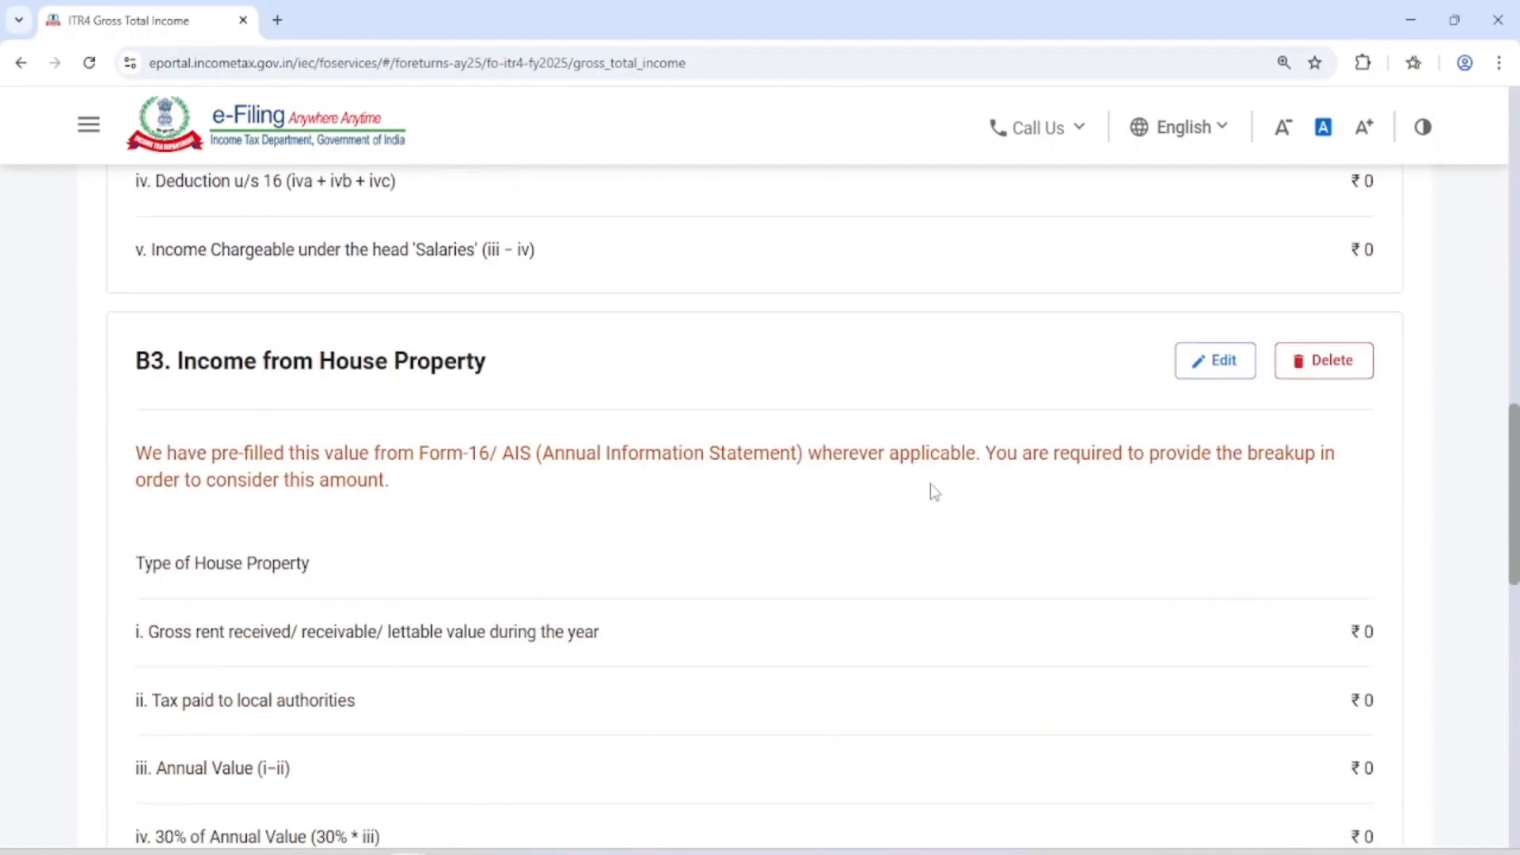
scroll(930, 483, down, 6)
scroll(935, 490, down, 5)
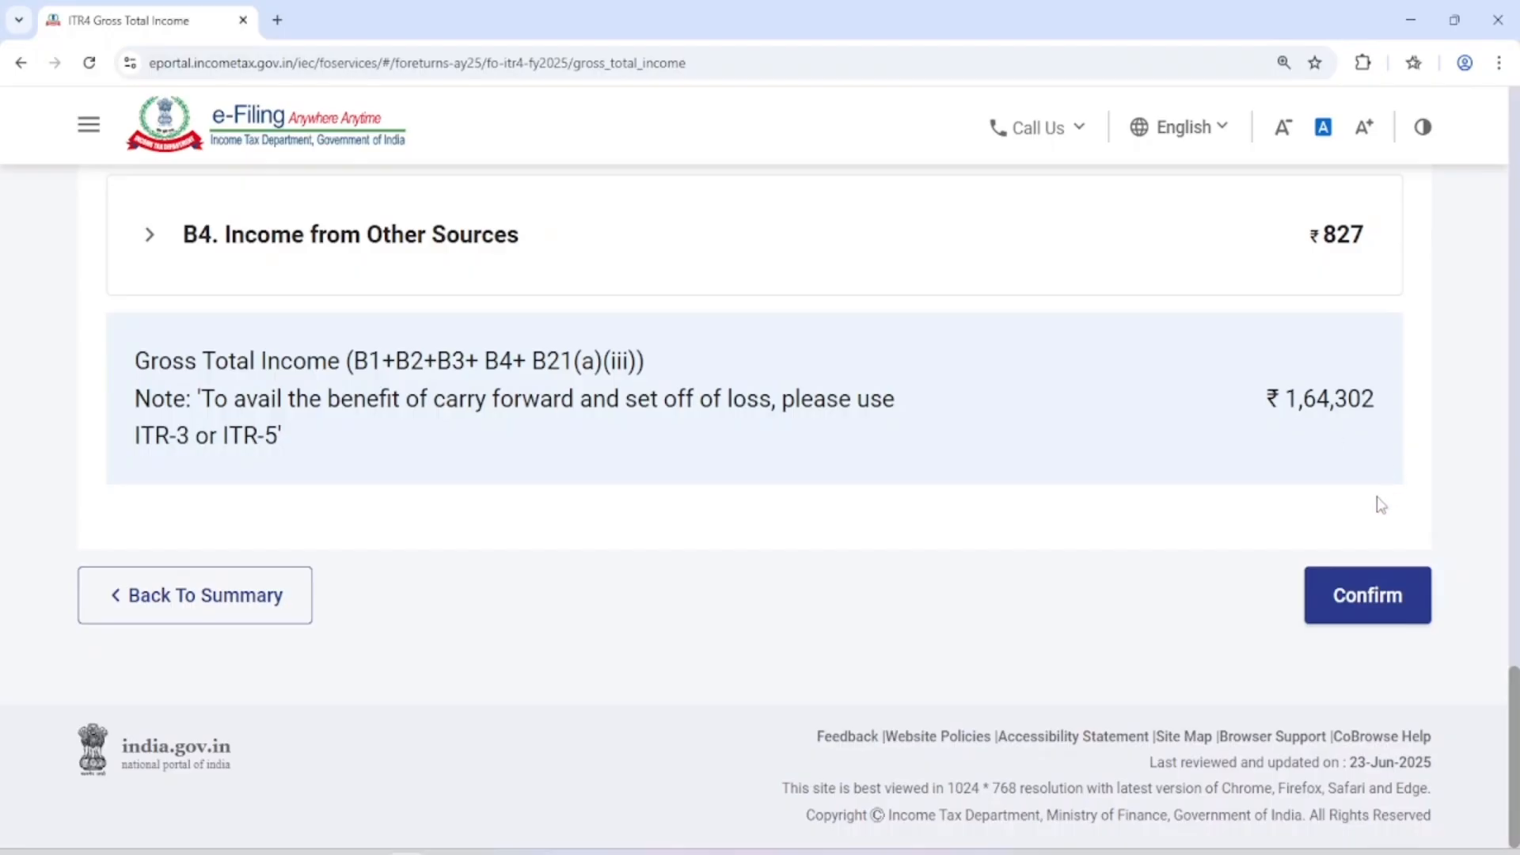
click(1356, 602)
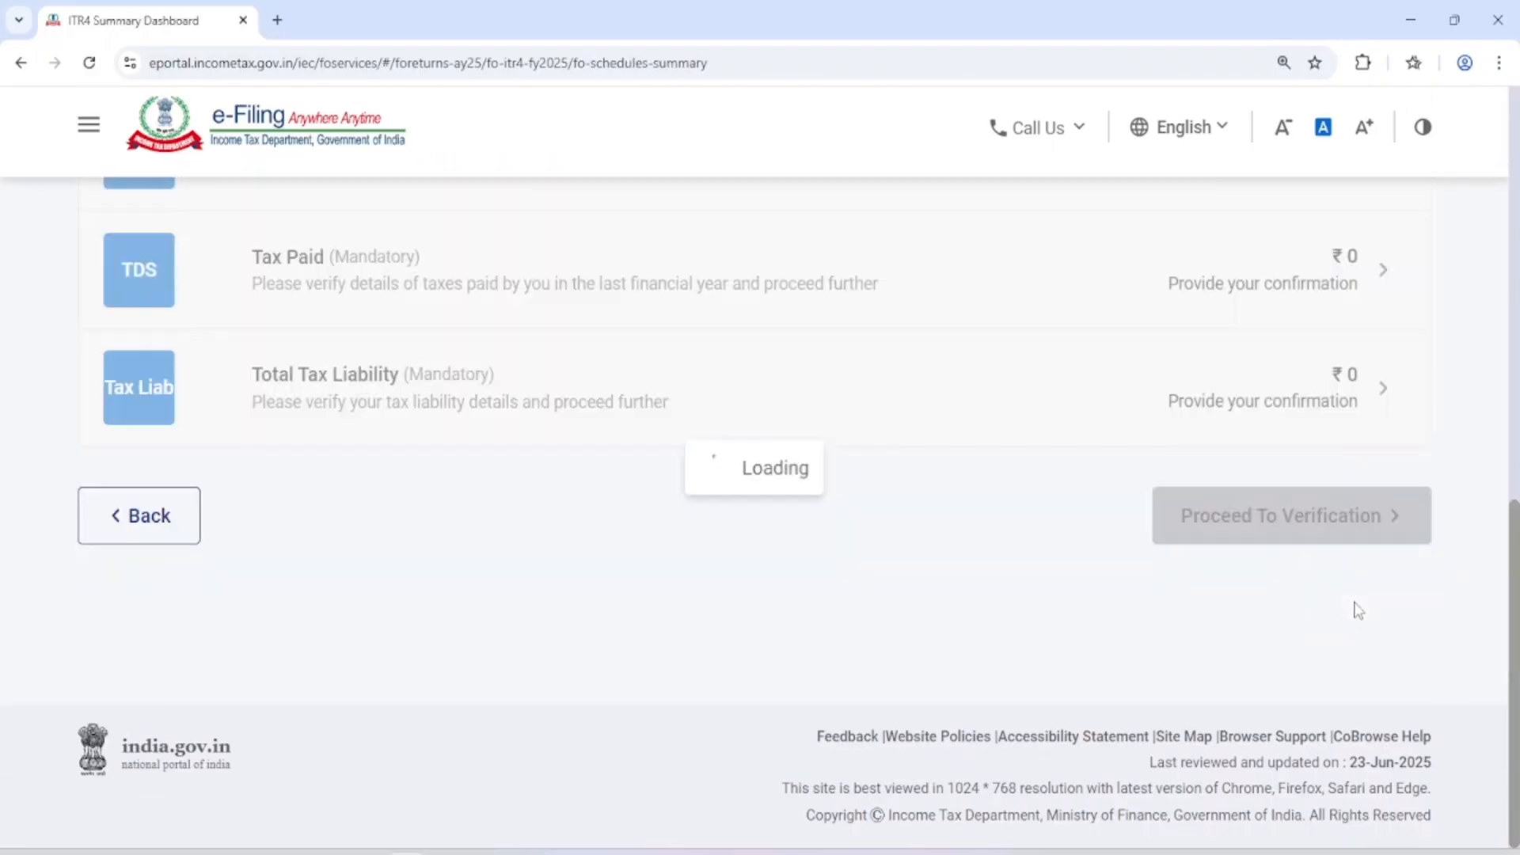
Open the Disclosure Exempt Income schedule from the Return Summary, review its entries and confirm it
scroll(815, 597, up, 10)
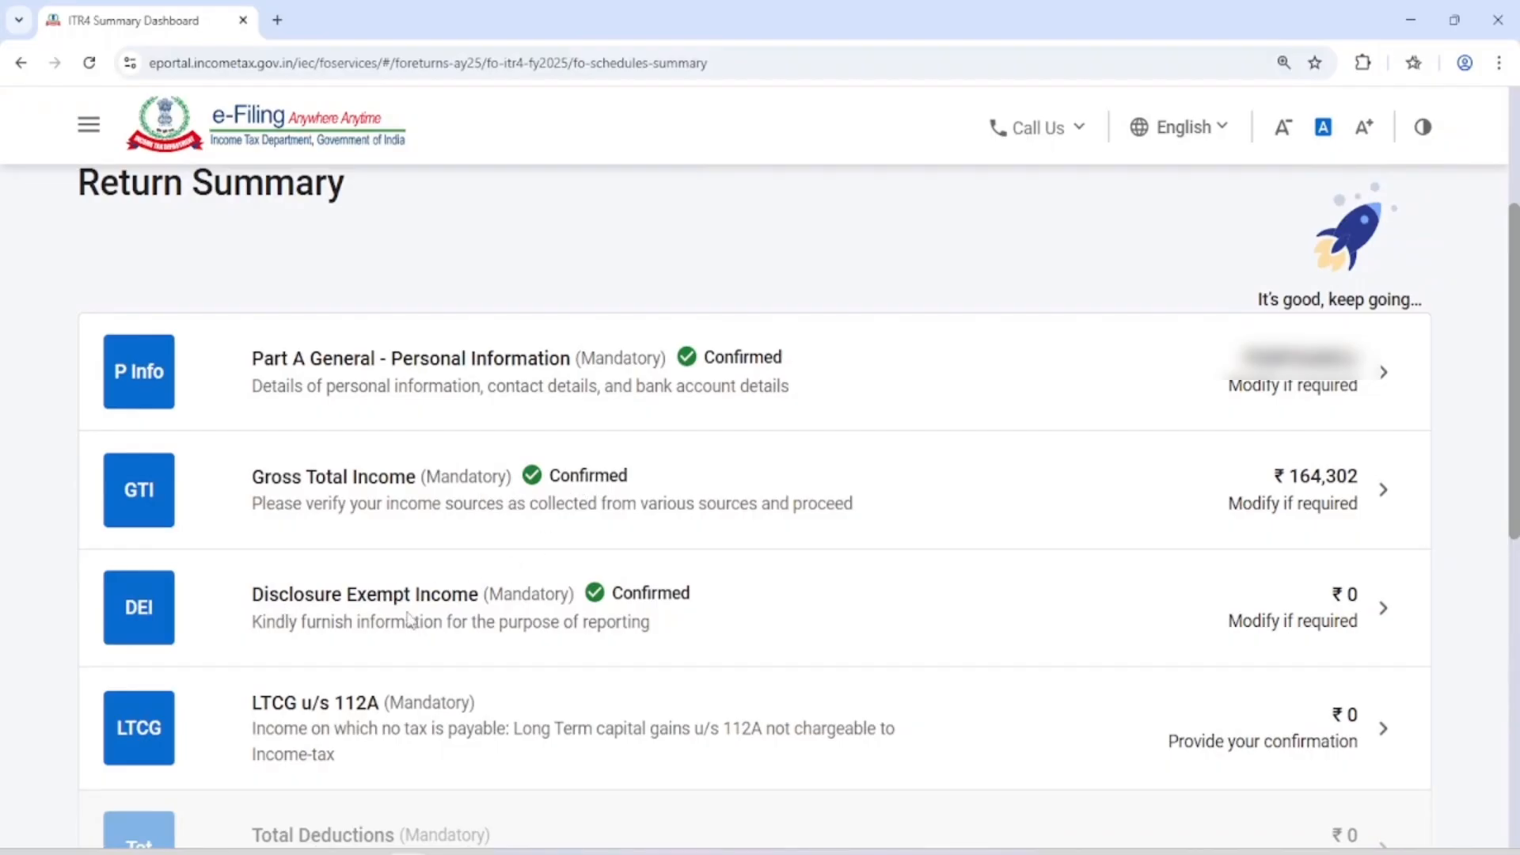
click(552, 620)
scroll(551, 620, down, 10)
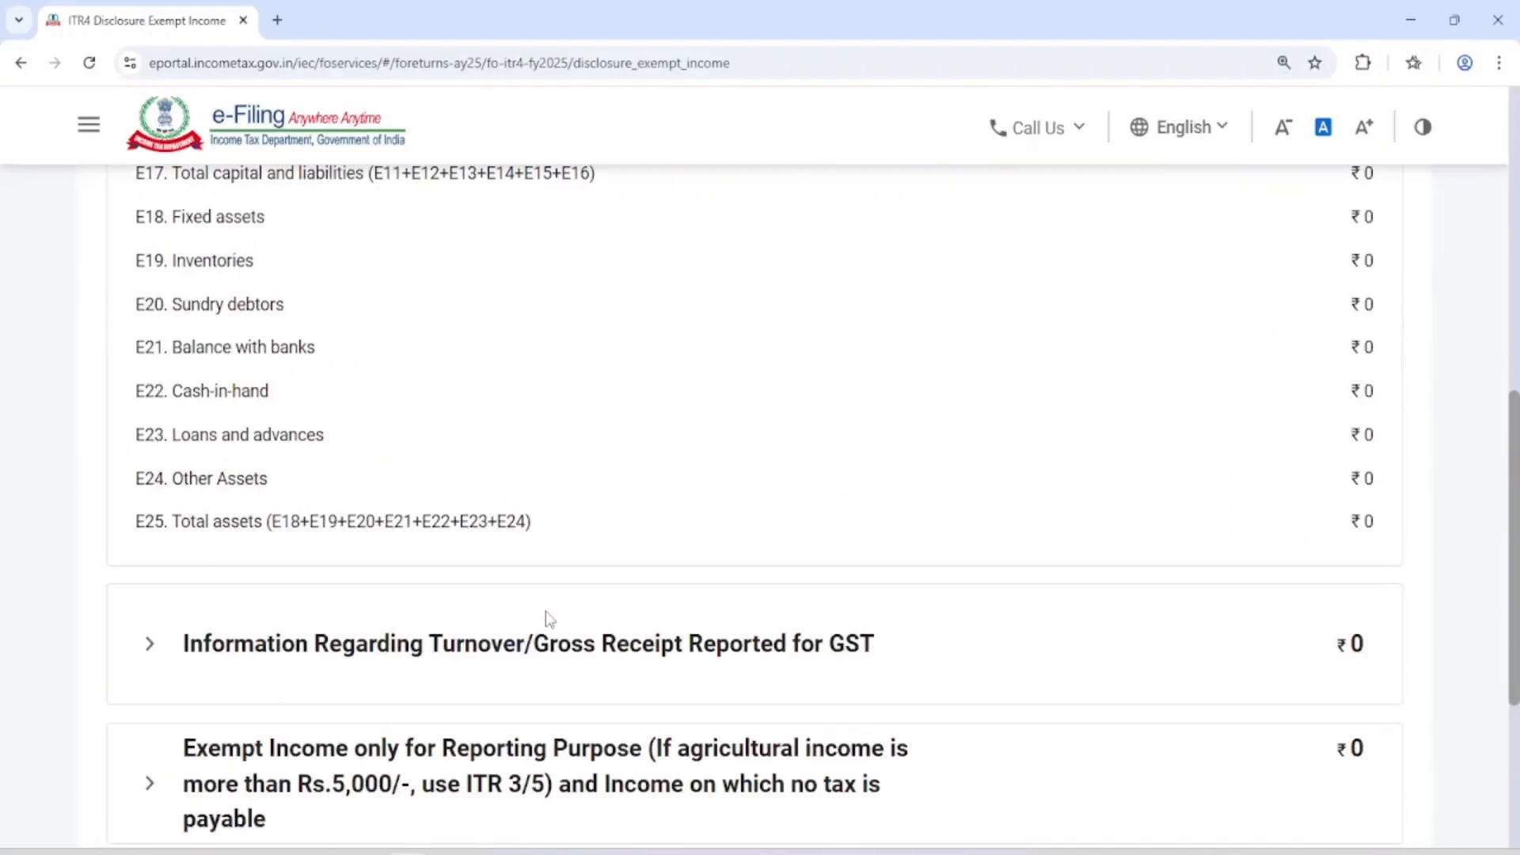
scroll(550, 619, down, 2)
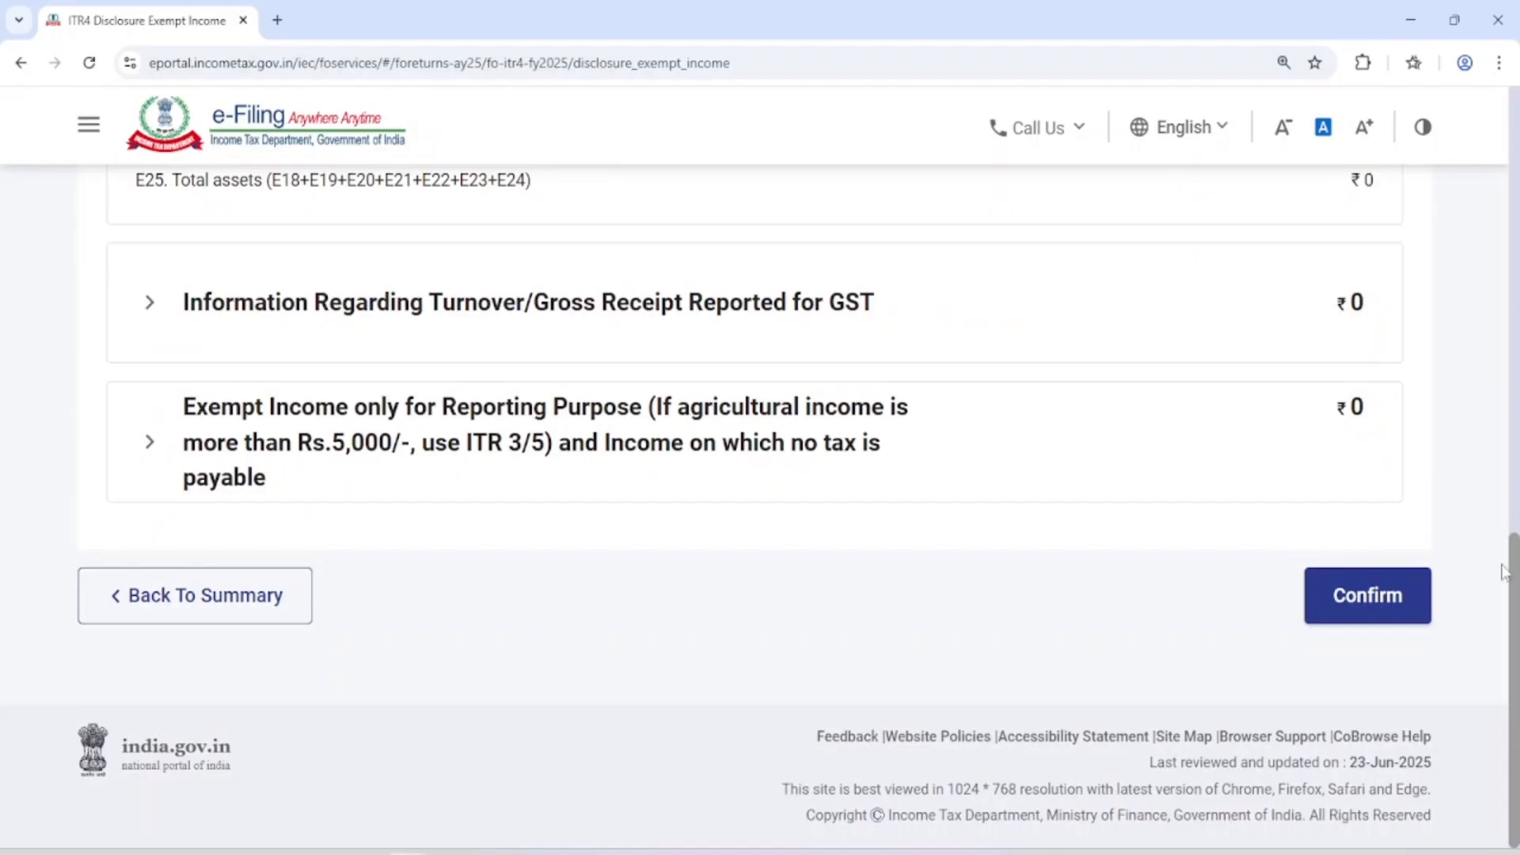
click(1388, 600)
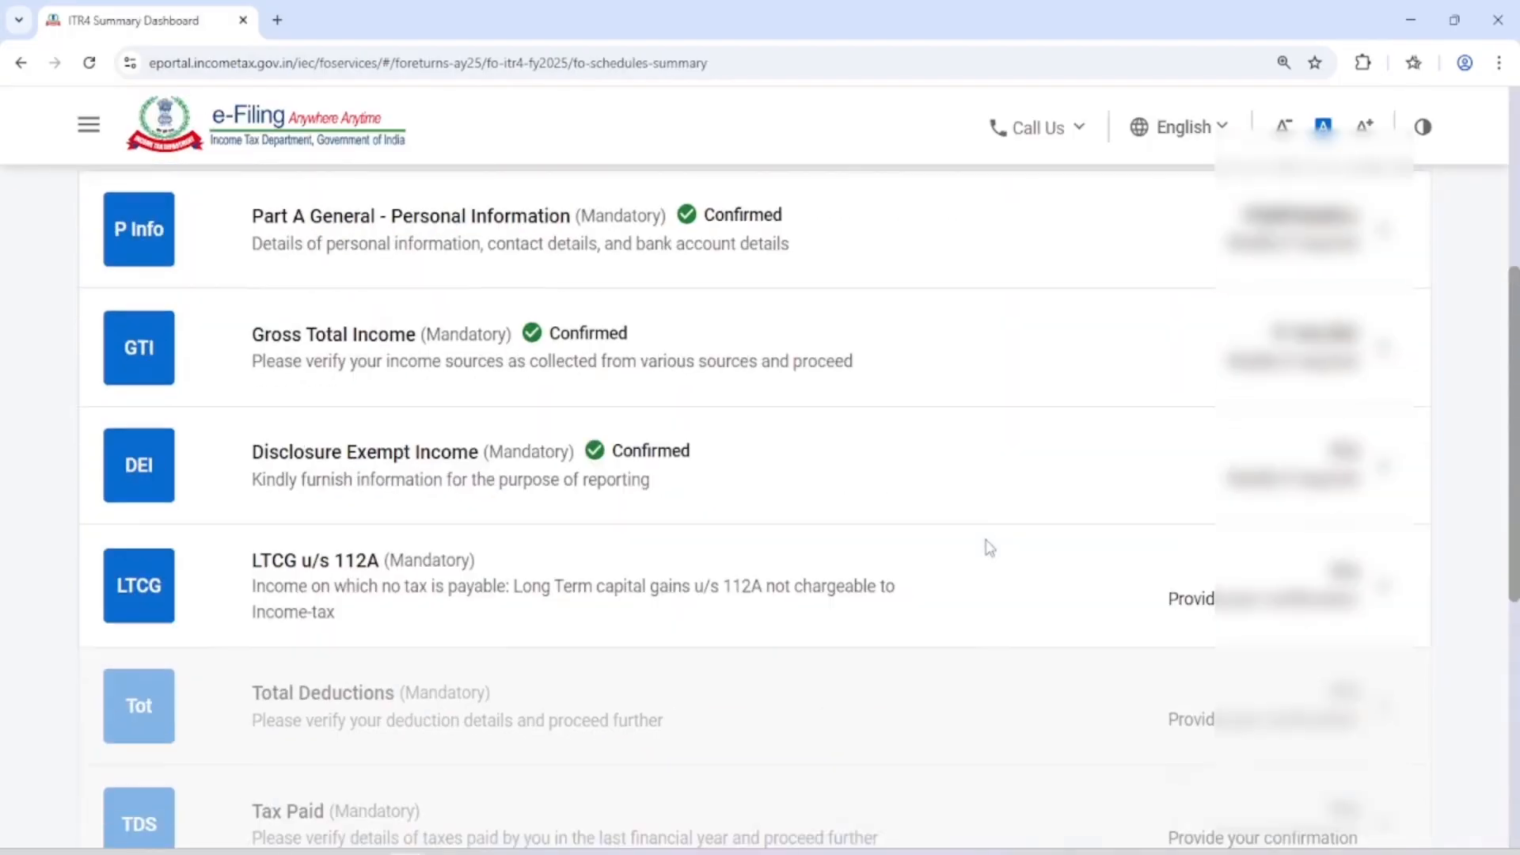
Open the LTCG u/s 112A schedule and confirm it without entering sale consideration or cost of acquisition
scroll(944, 553, down, 3)
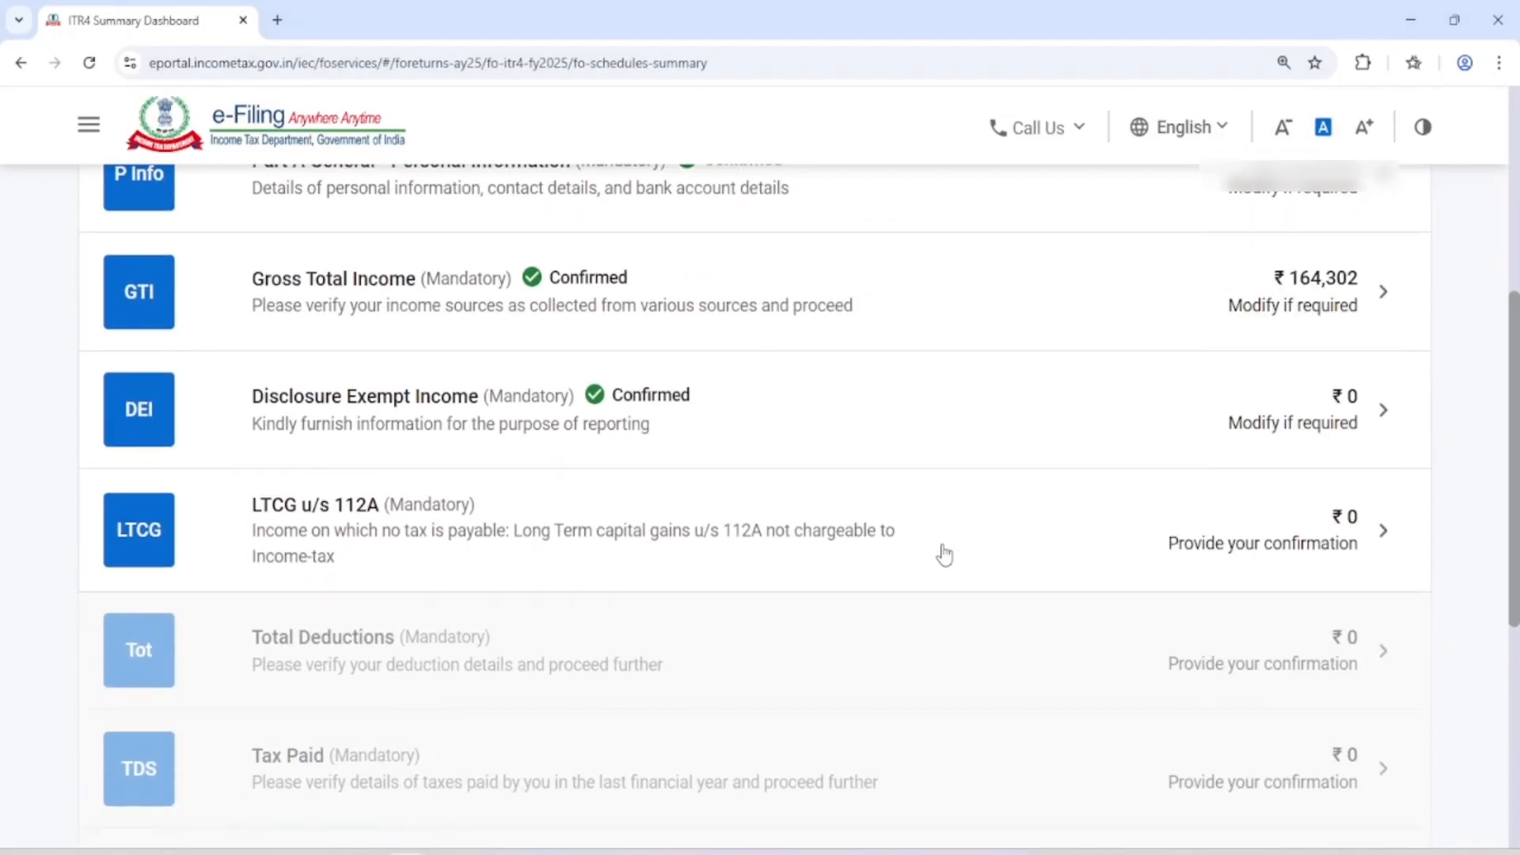
click(818, 515)
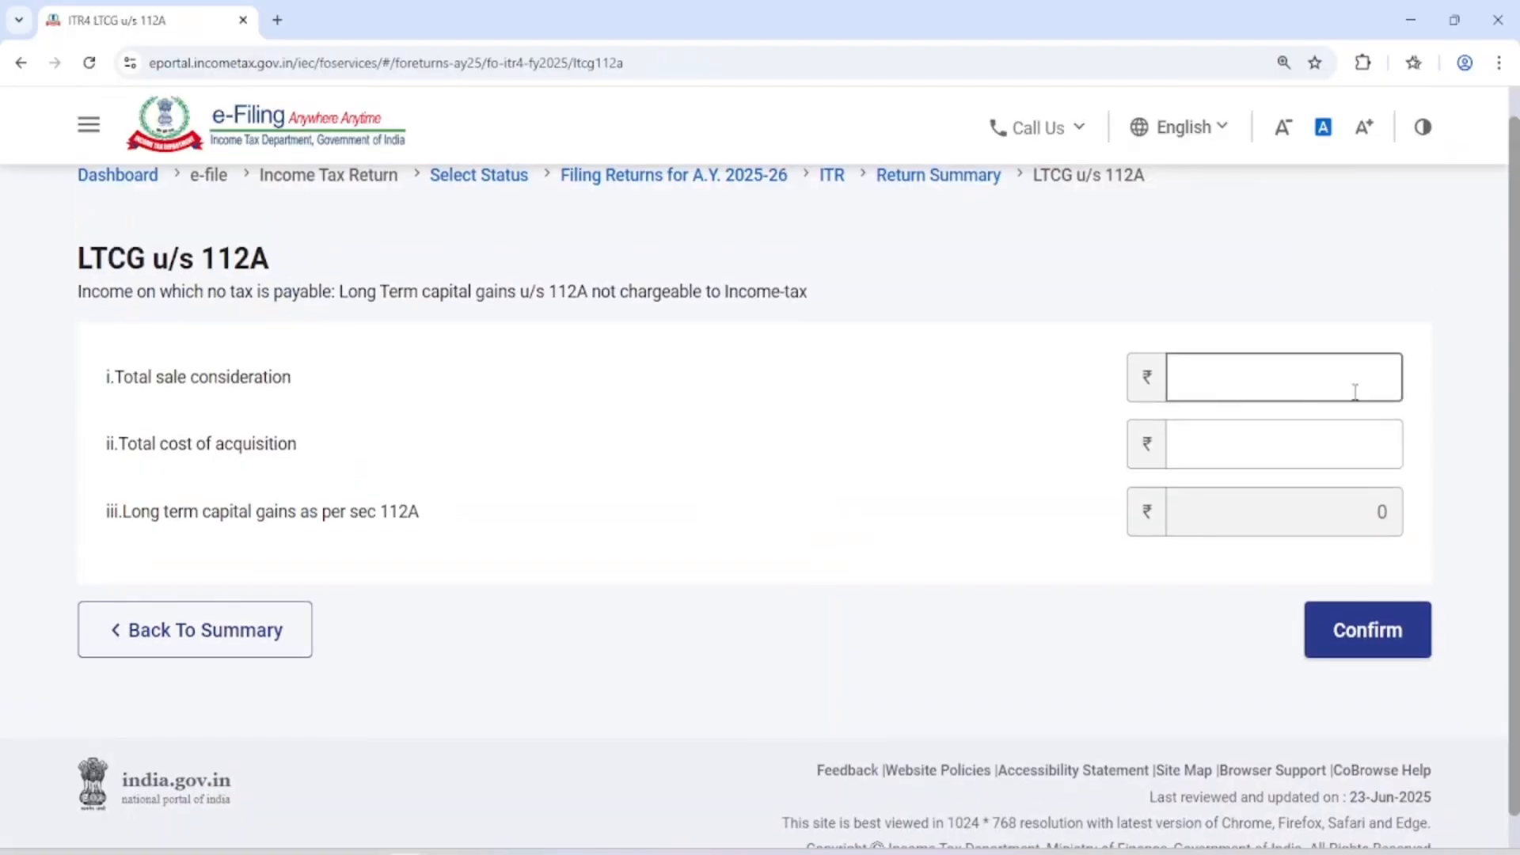
click(1350, 635)
Open the Total Deductions schedule, review the deduction details and confirm it without adding any deduction
scroll(779, 539, down, 8)
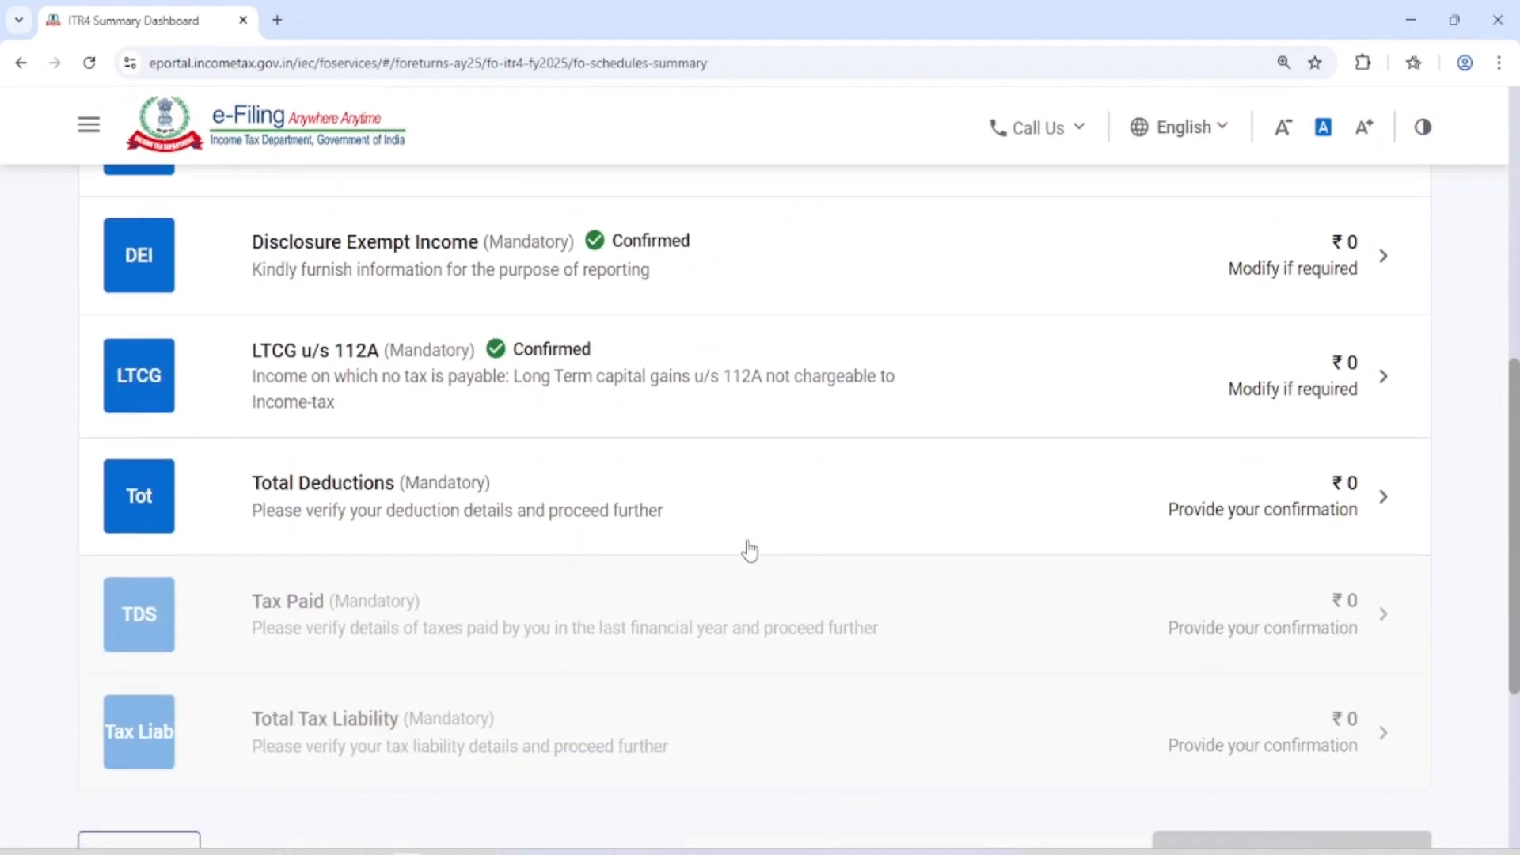
click(851, 507)
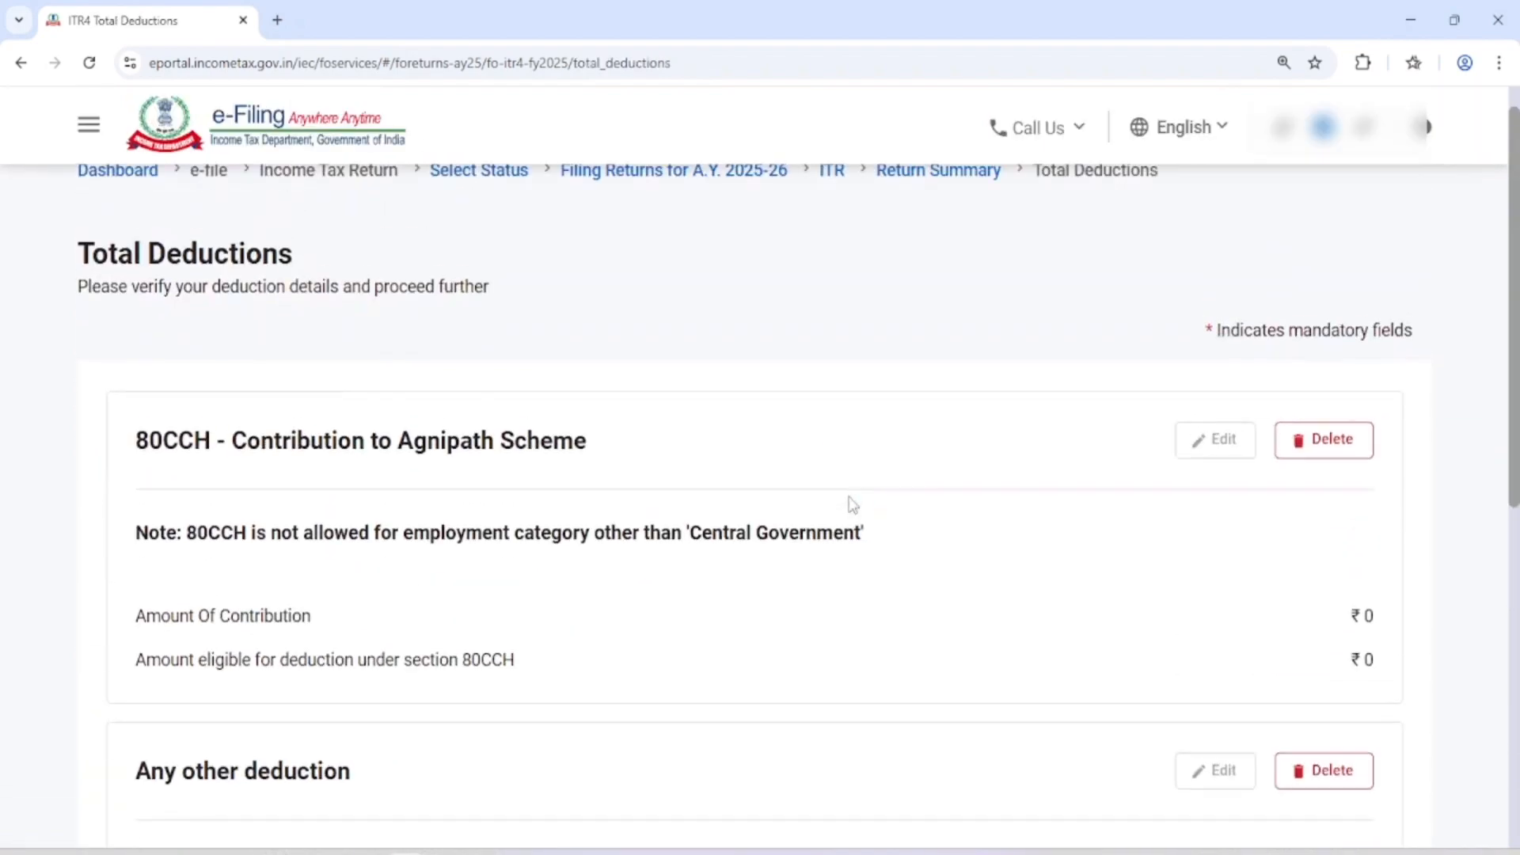
scroll(852, 505, down, 4)
scroll(852, 505, down, 4)
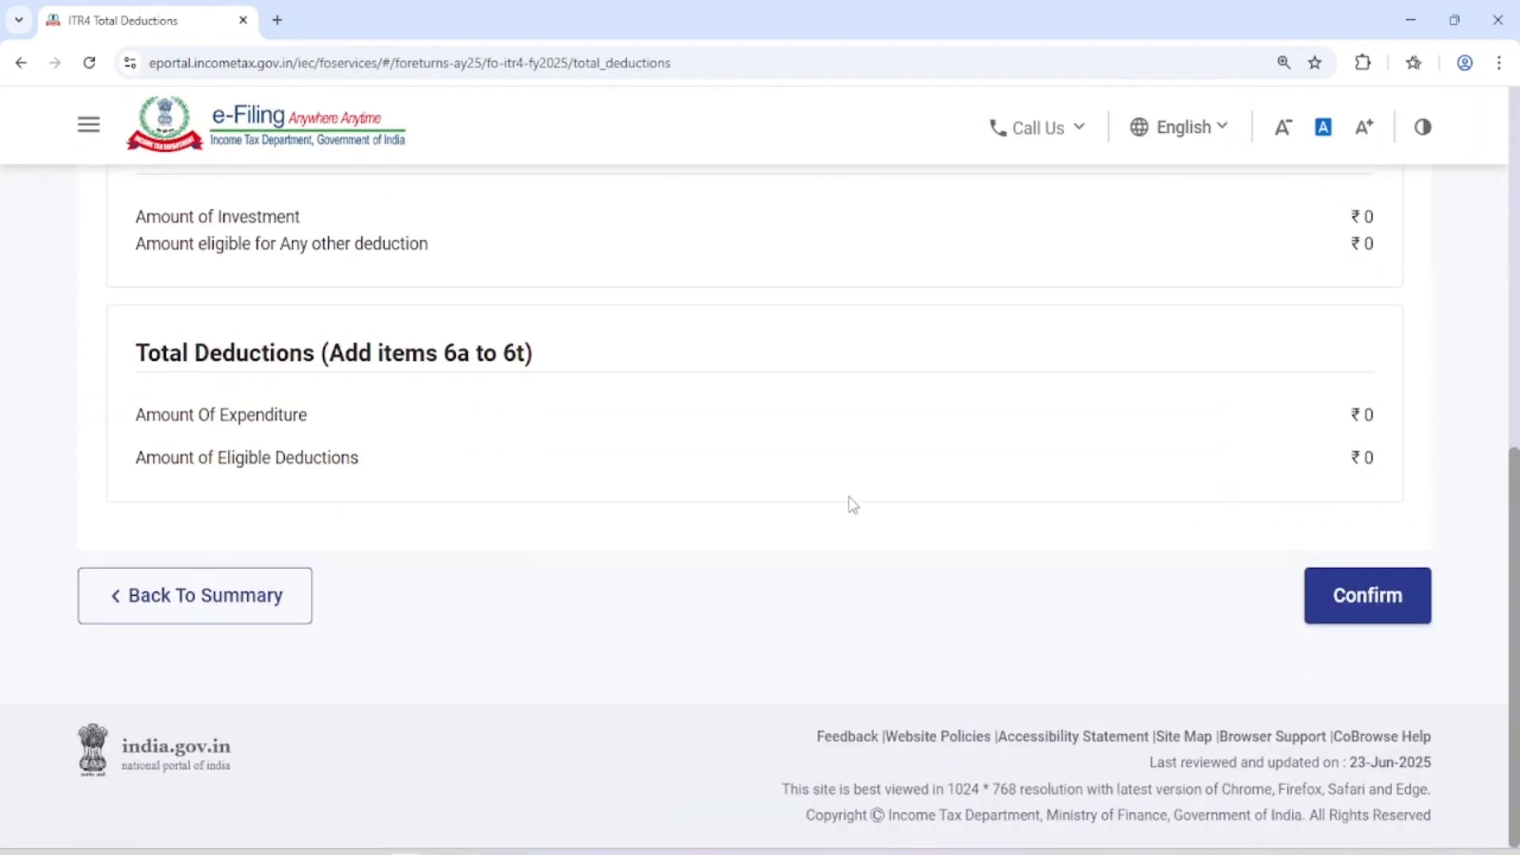
click(1378, 605)
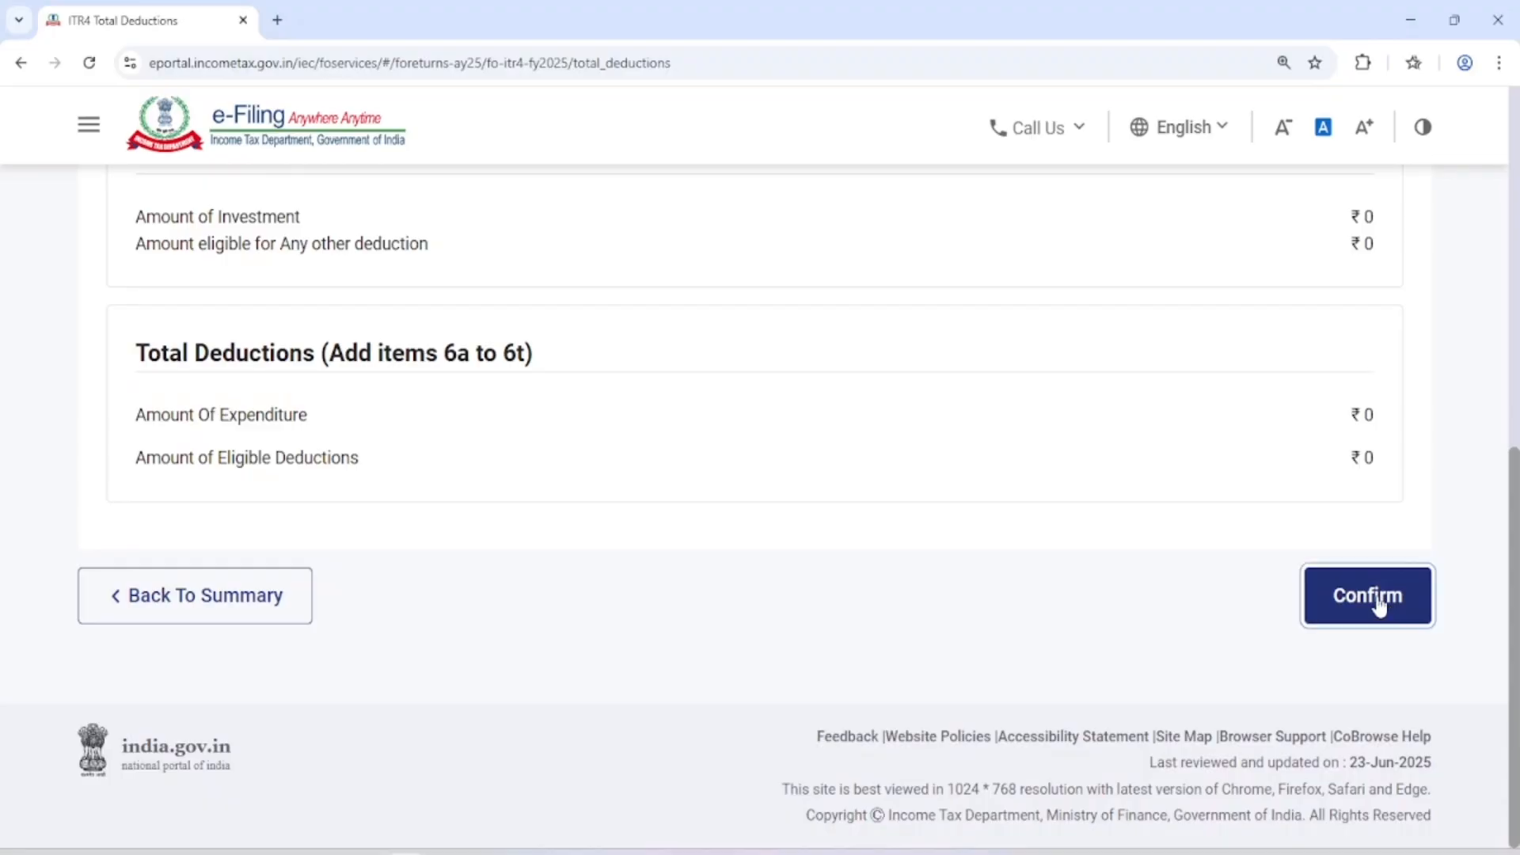
Open the Tax Paid schedule, review the TDS, TCS and advance tax sections and total taxes paid, and confirm it
scroll(982, 507, down, 2)
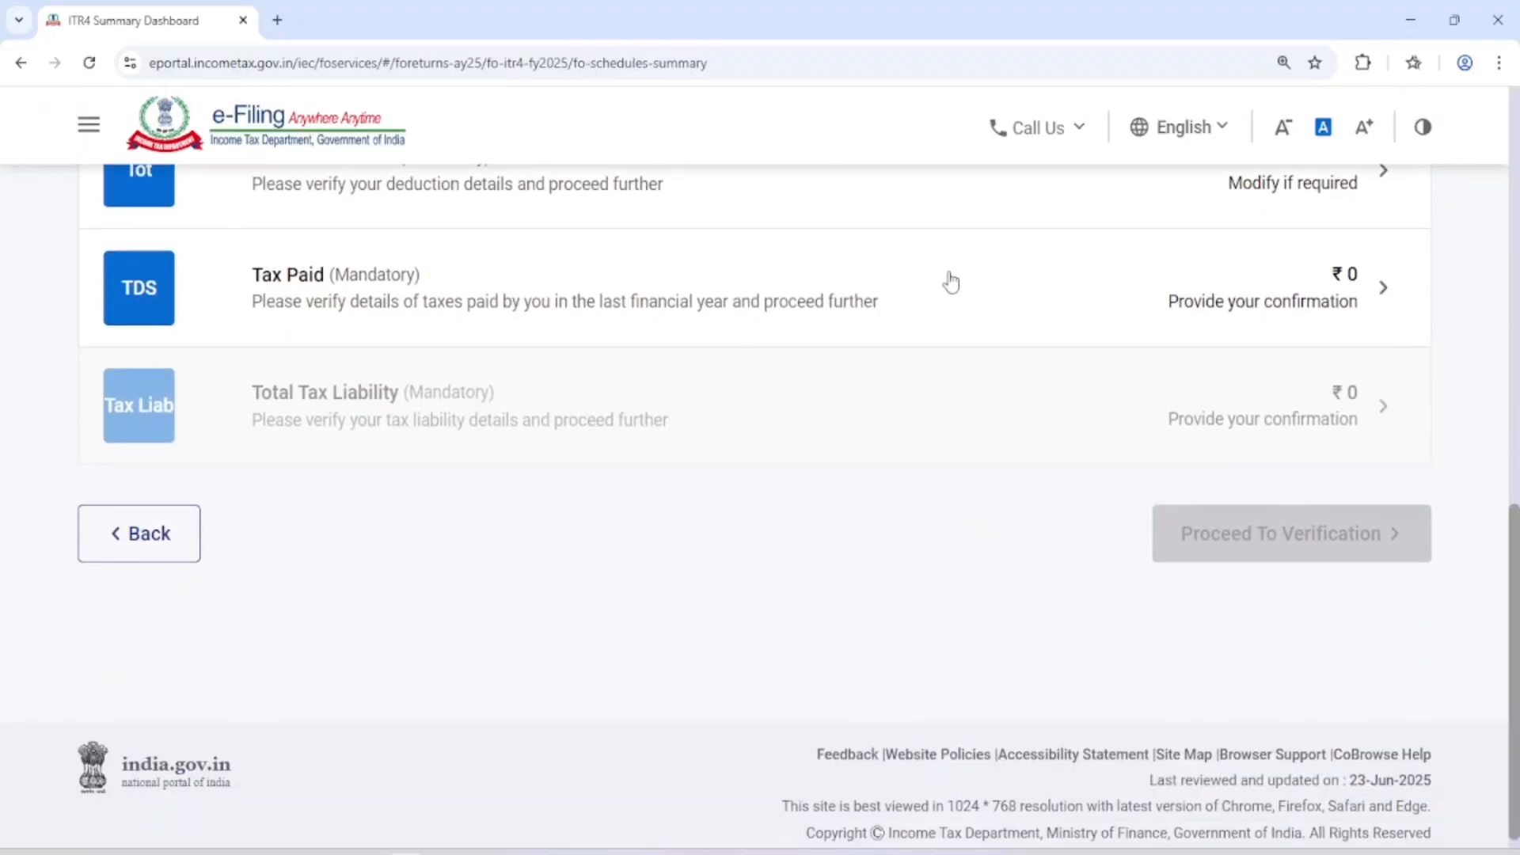
click(989, 308)
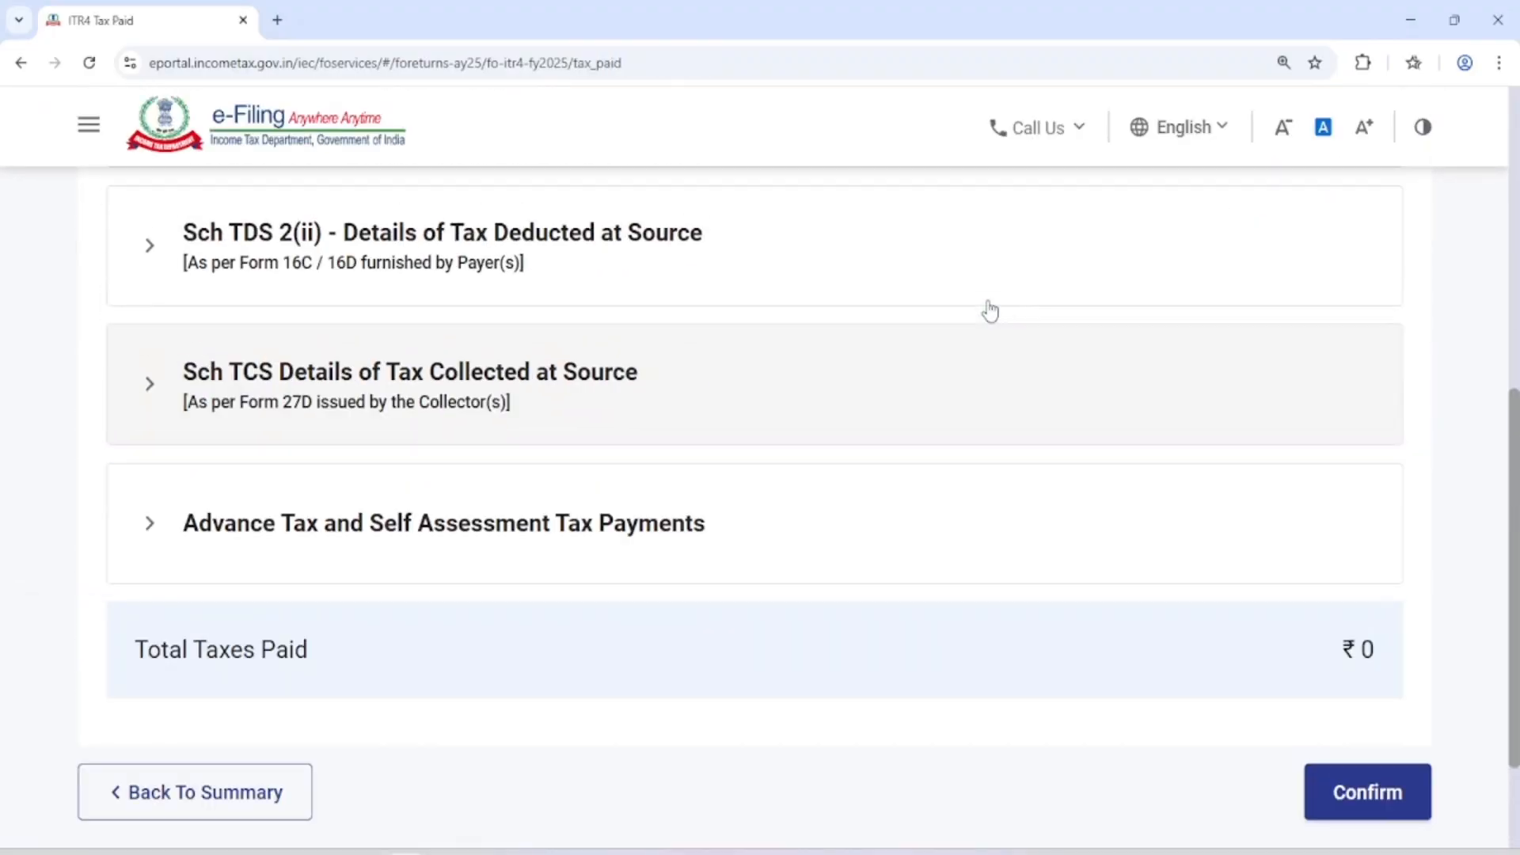
scroll(733, 517, down, 4)
scroll(734, 517, down, 5)
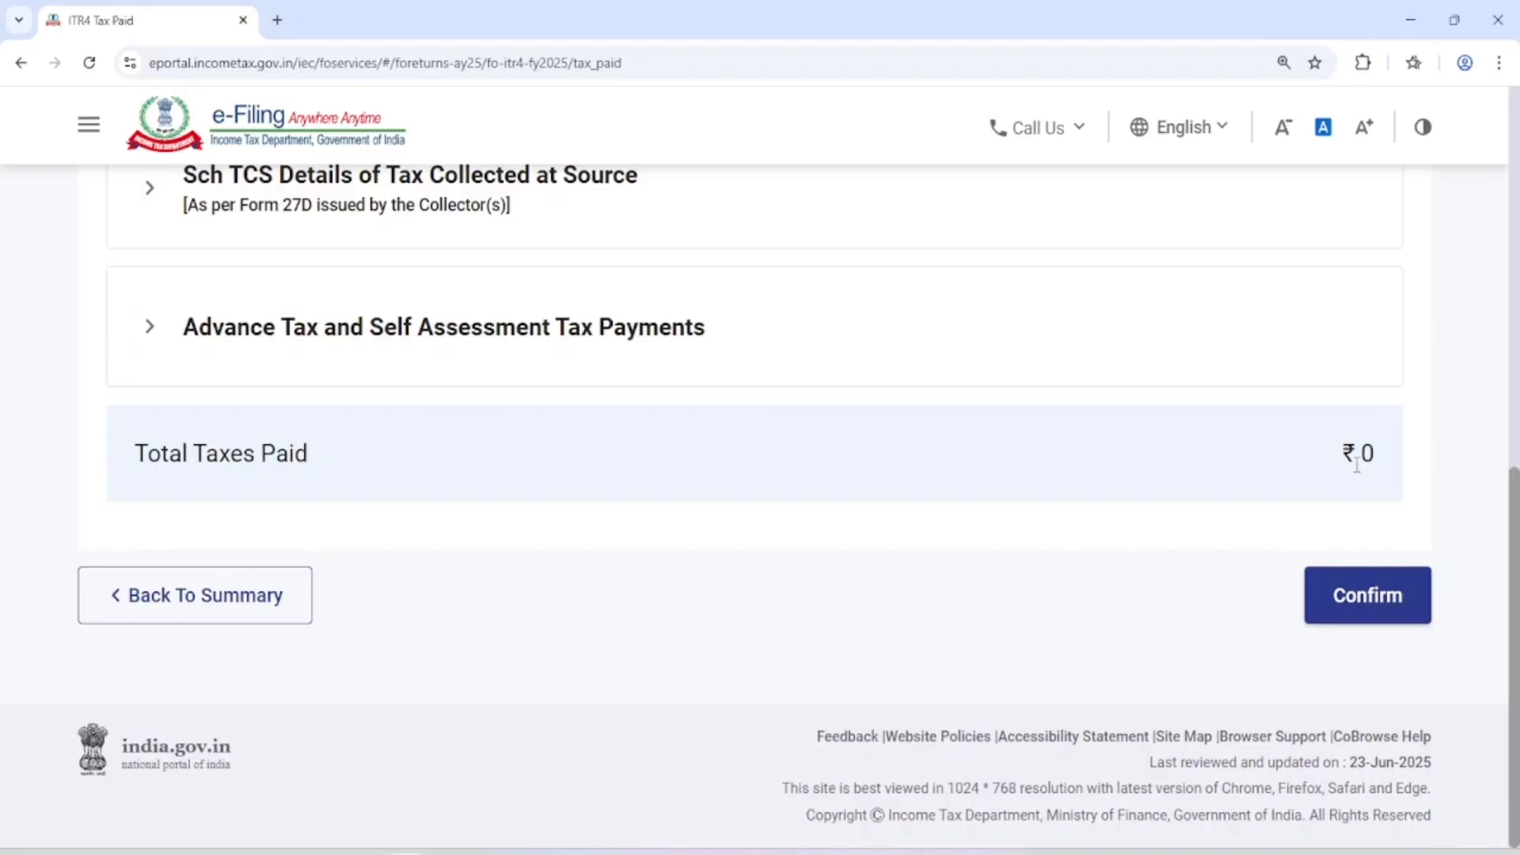
click(1341, 602)
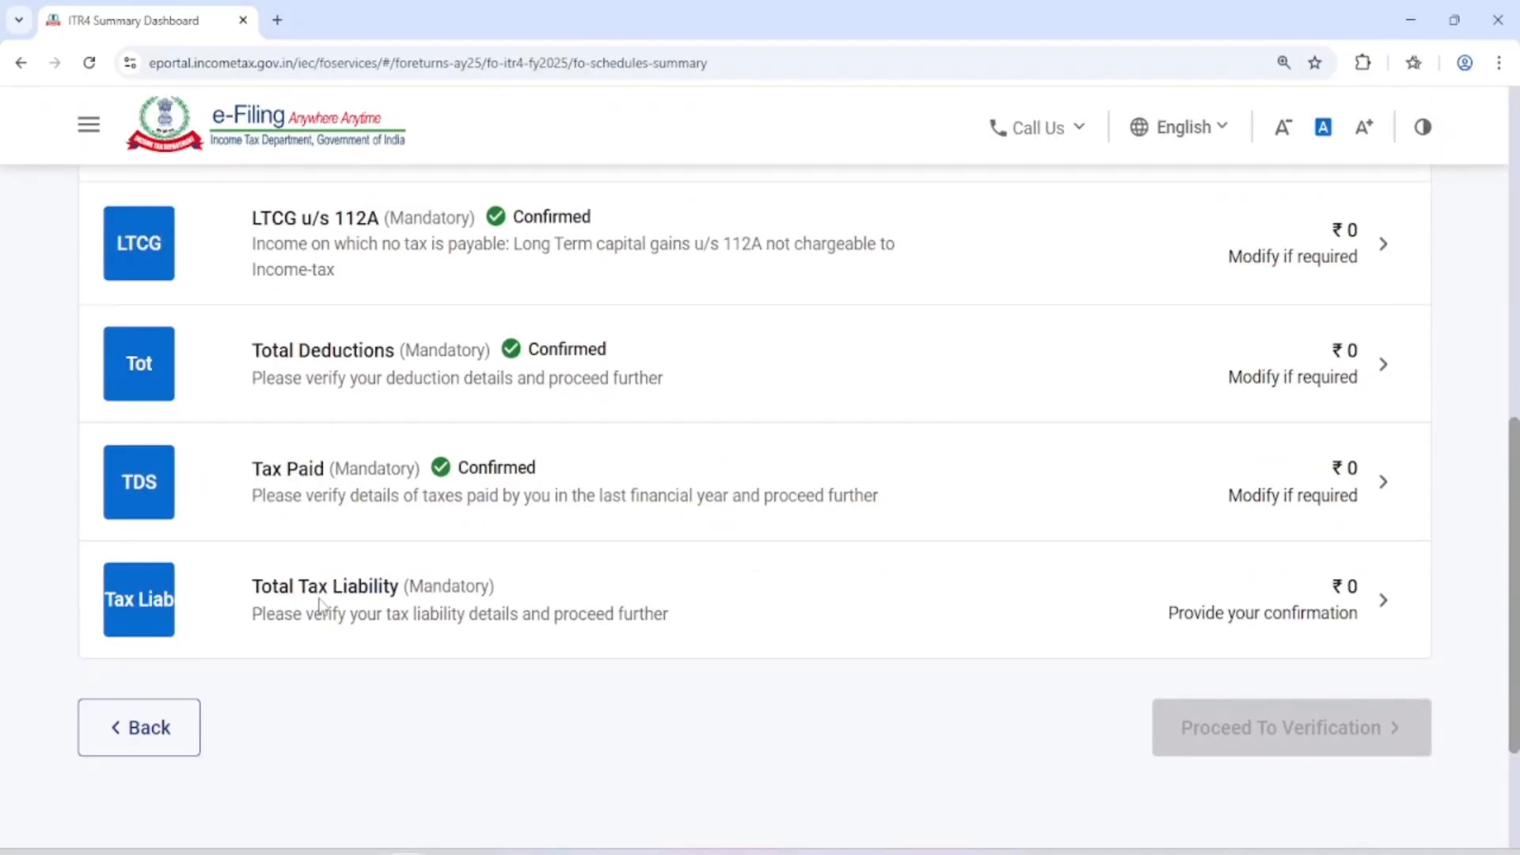
Open the Total Tax Liability schedule, review the income, tax, interest and fee computation, and confirm it
click(961, 630)
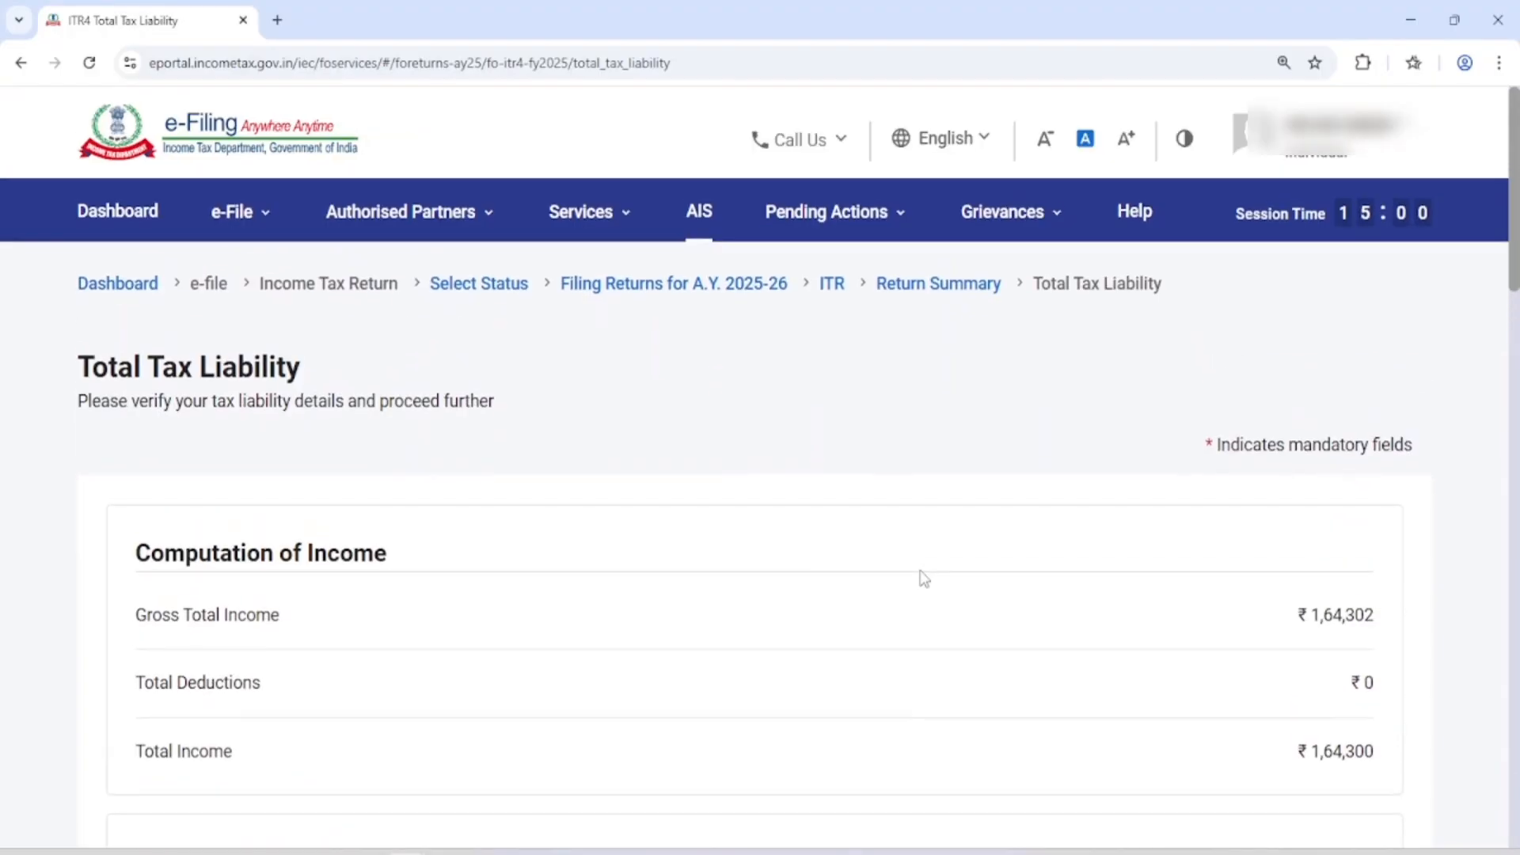
scroll(922, 577, down, 5)
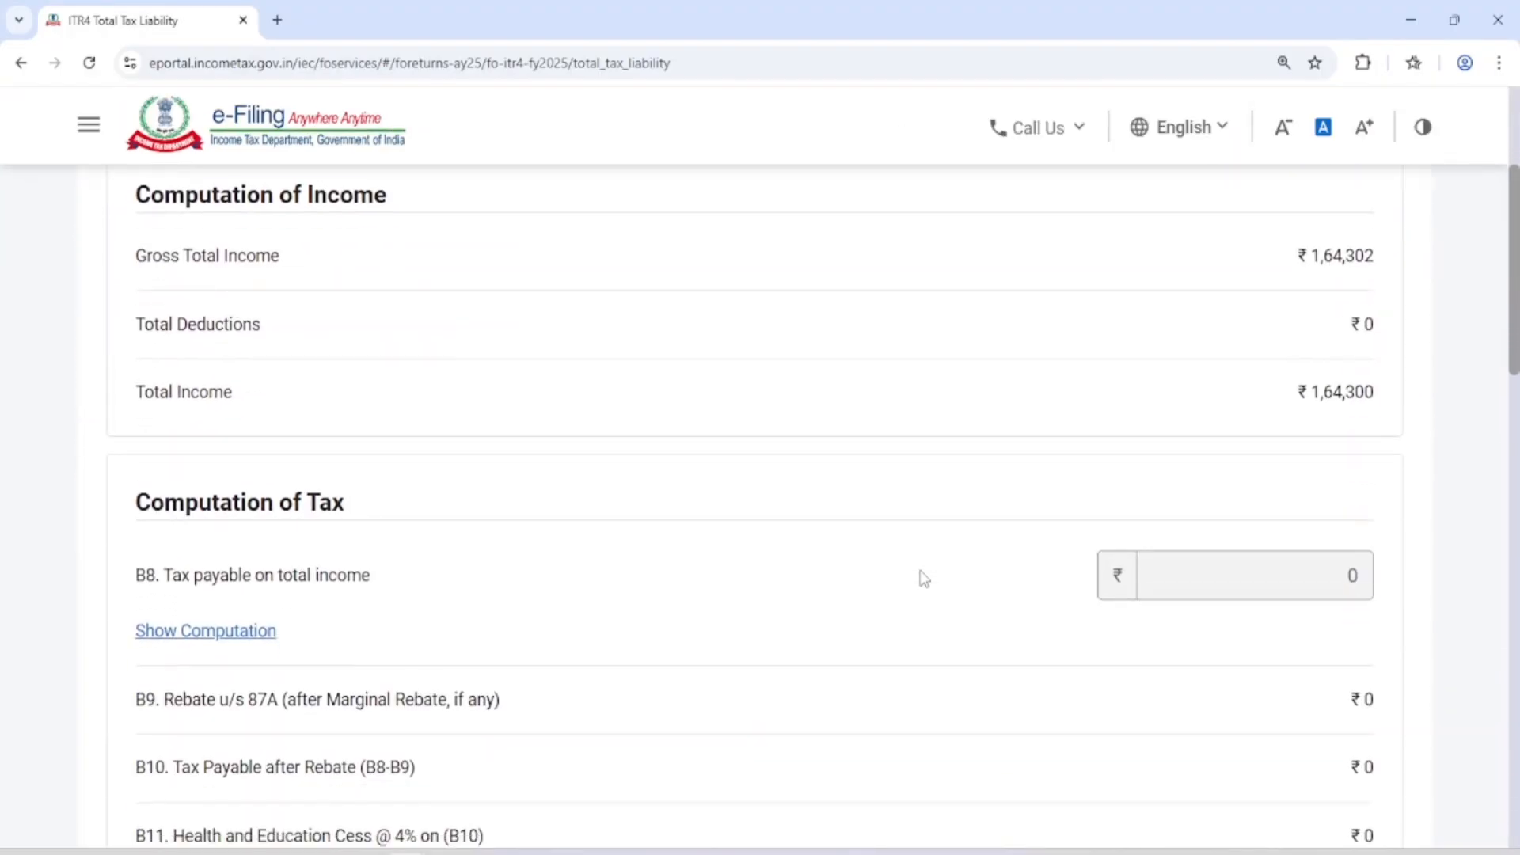
scroll(1084, 424, down, 12)
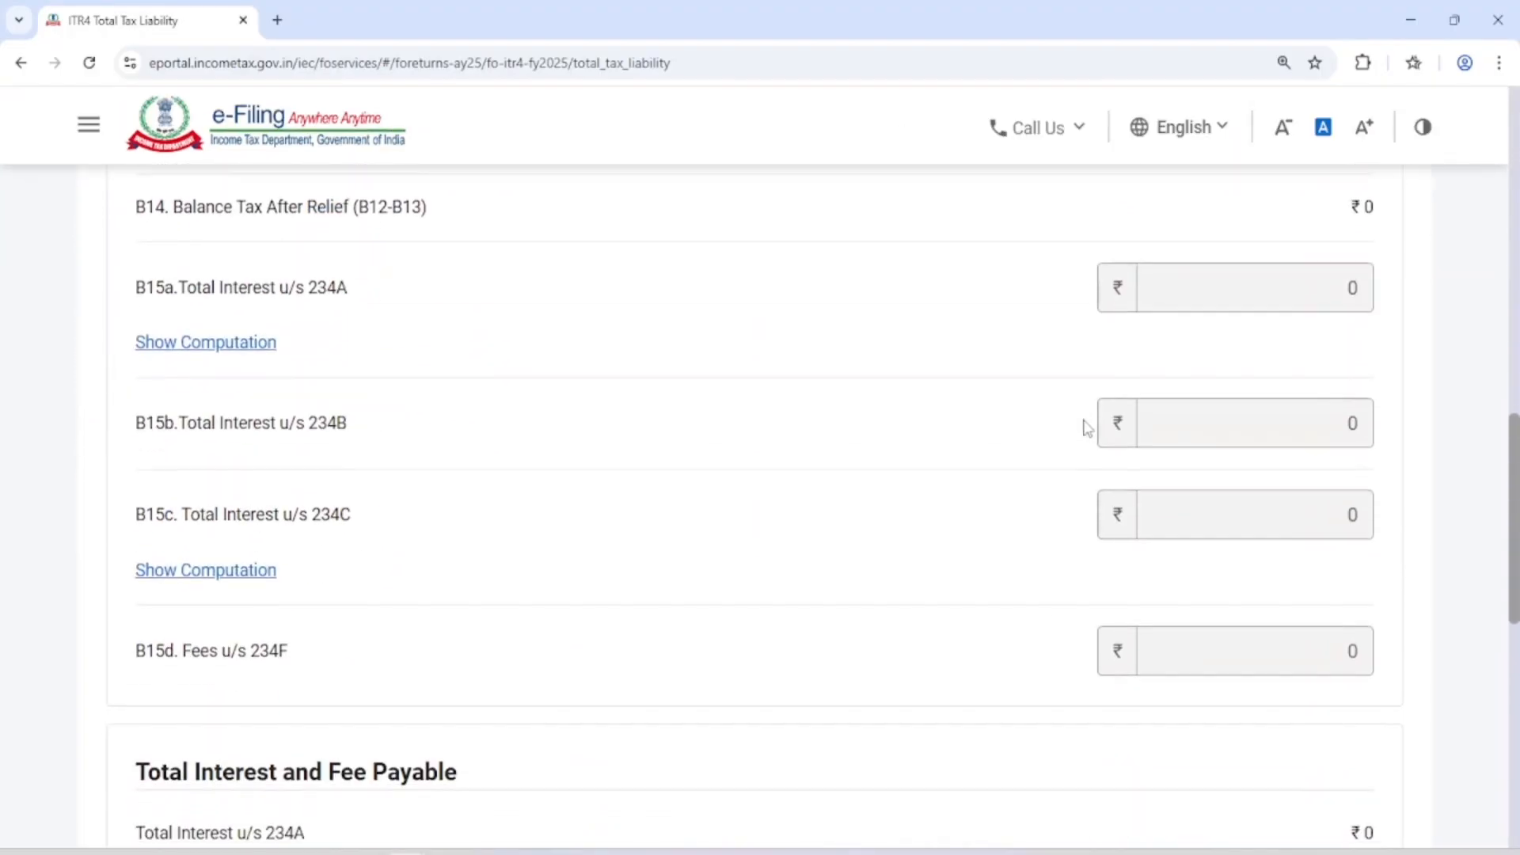
scroll(1087, 428, down, 3)
scroll(1344, 502, down, 2)
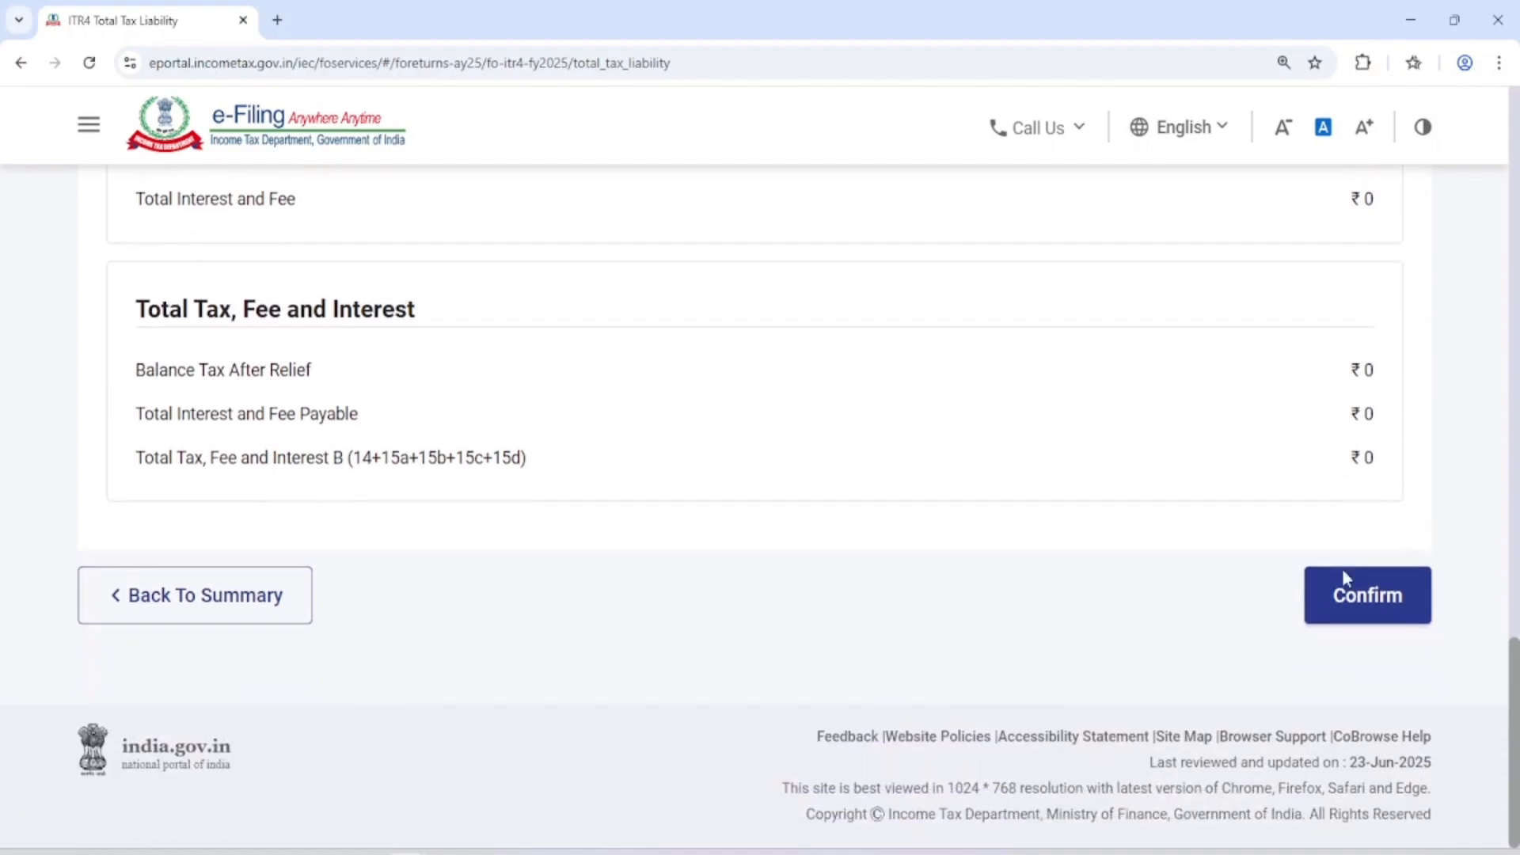
click(1344, 607)
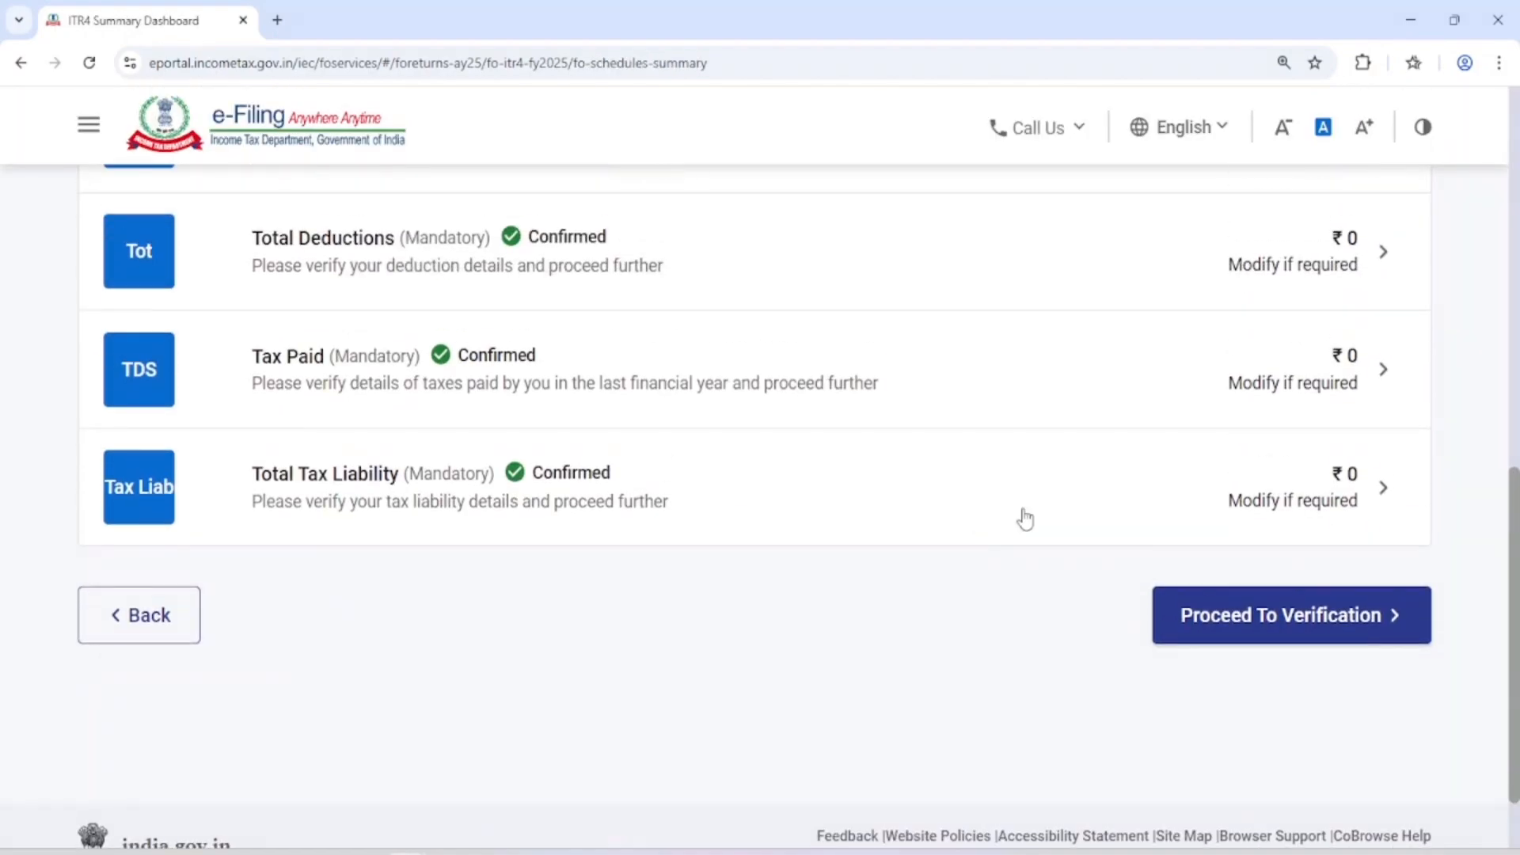
Proceed to verification and review the gross total income, deductions and total taxable income in the tax summary
click(1311, 634)
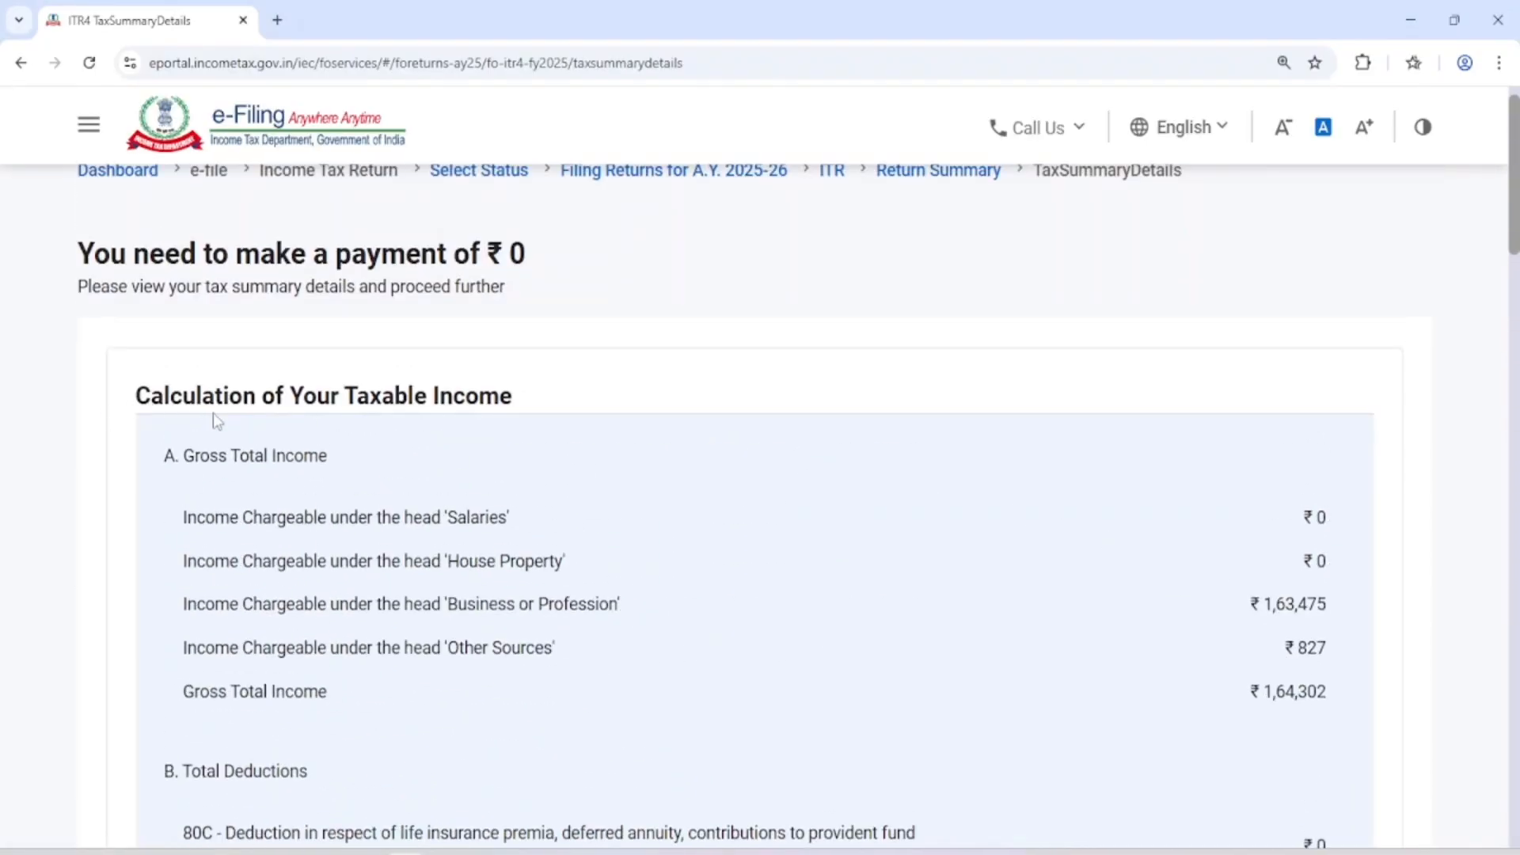
scroll(651, 459, down, 3)
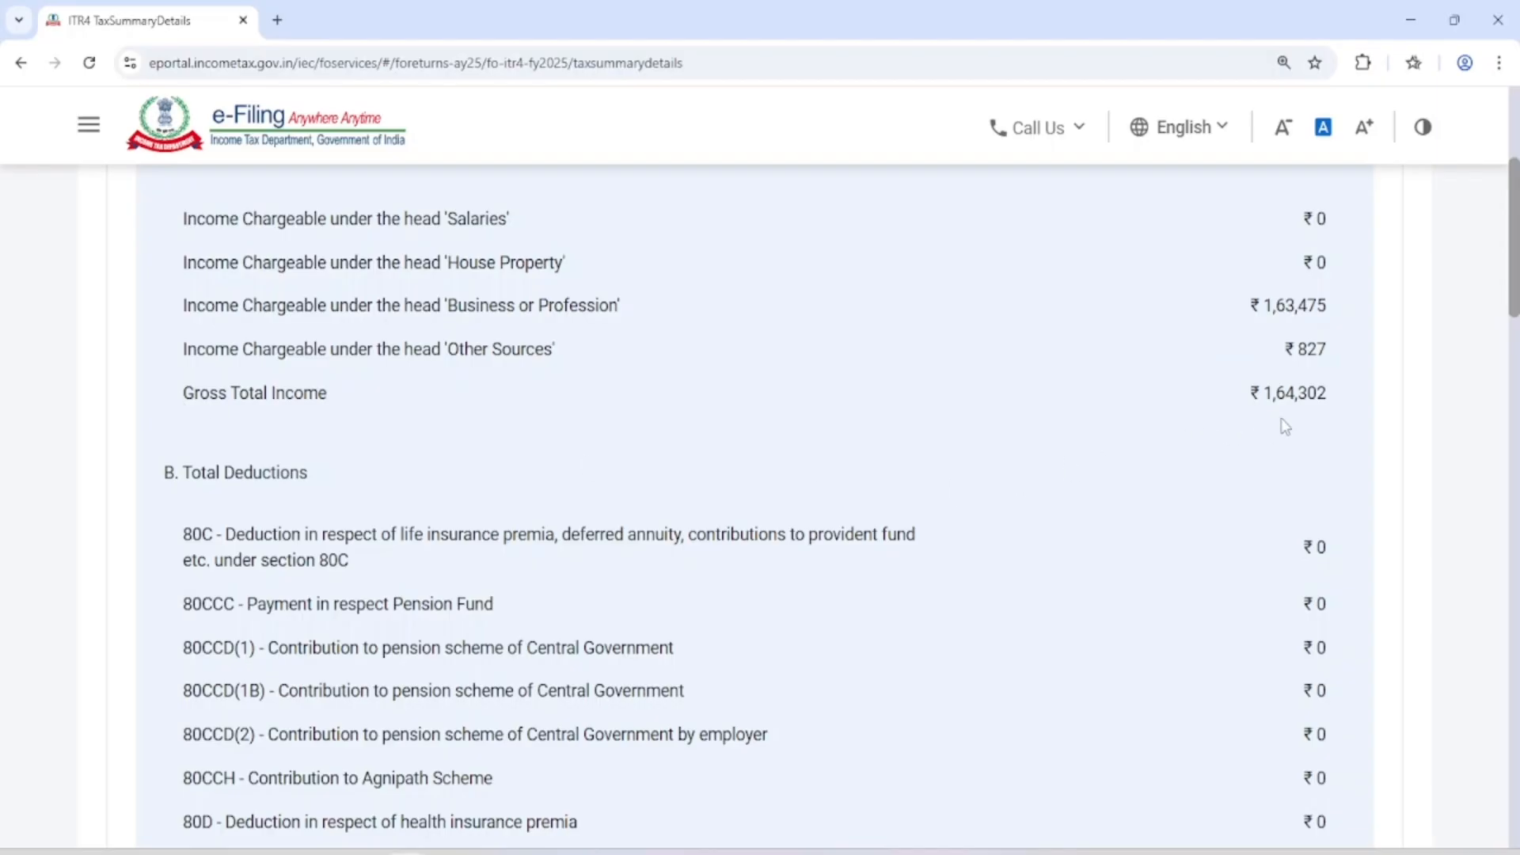
scroll(1289, 418, down, 6)
scroll(1293, 414, up, 5)
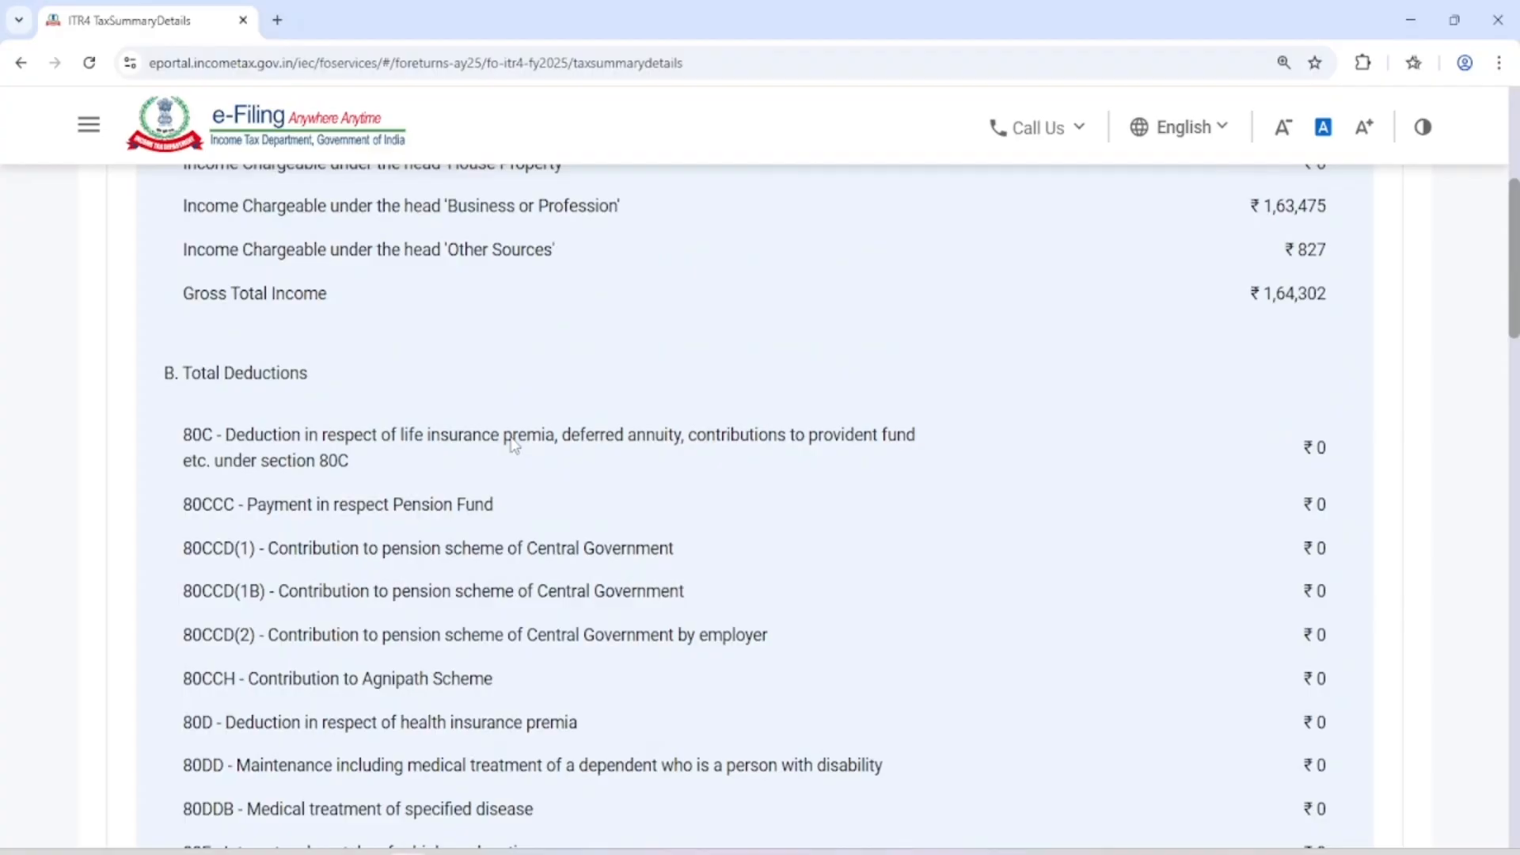
scroll(513, 445, down, 3)
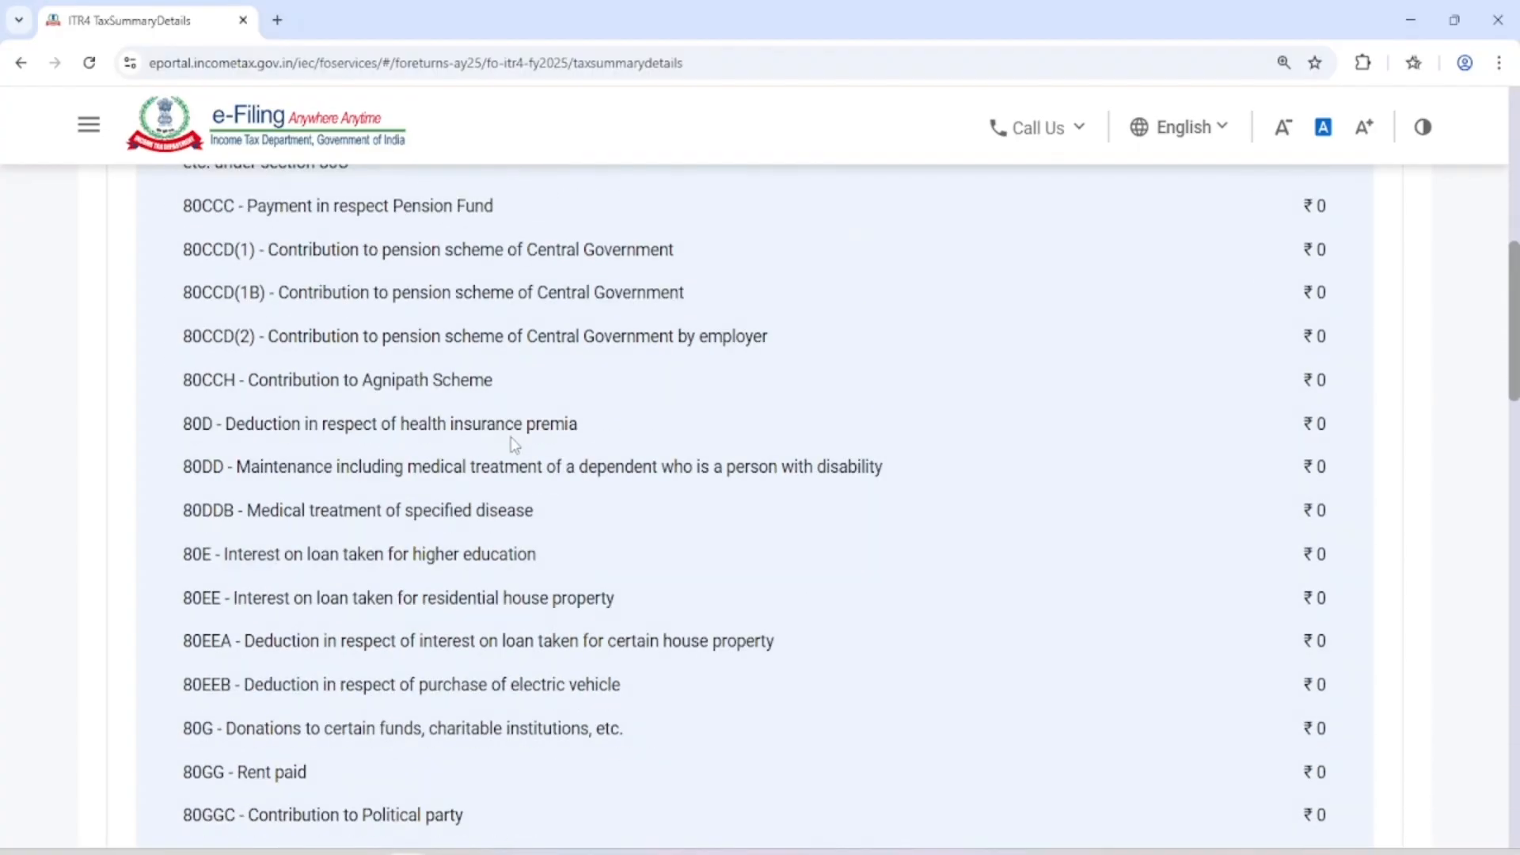
scroll(1252, 431, up, 2)
scroll(1306, 363, down, 6)
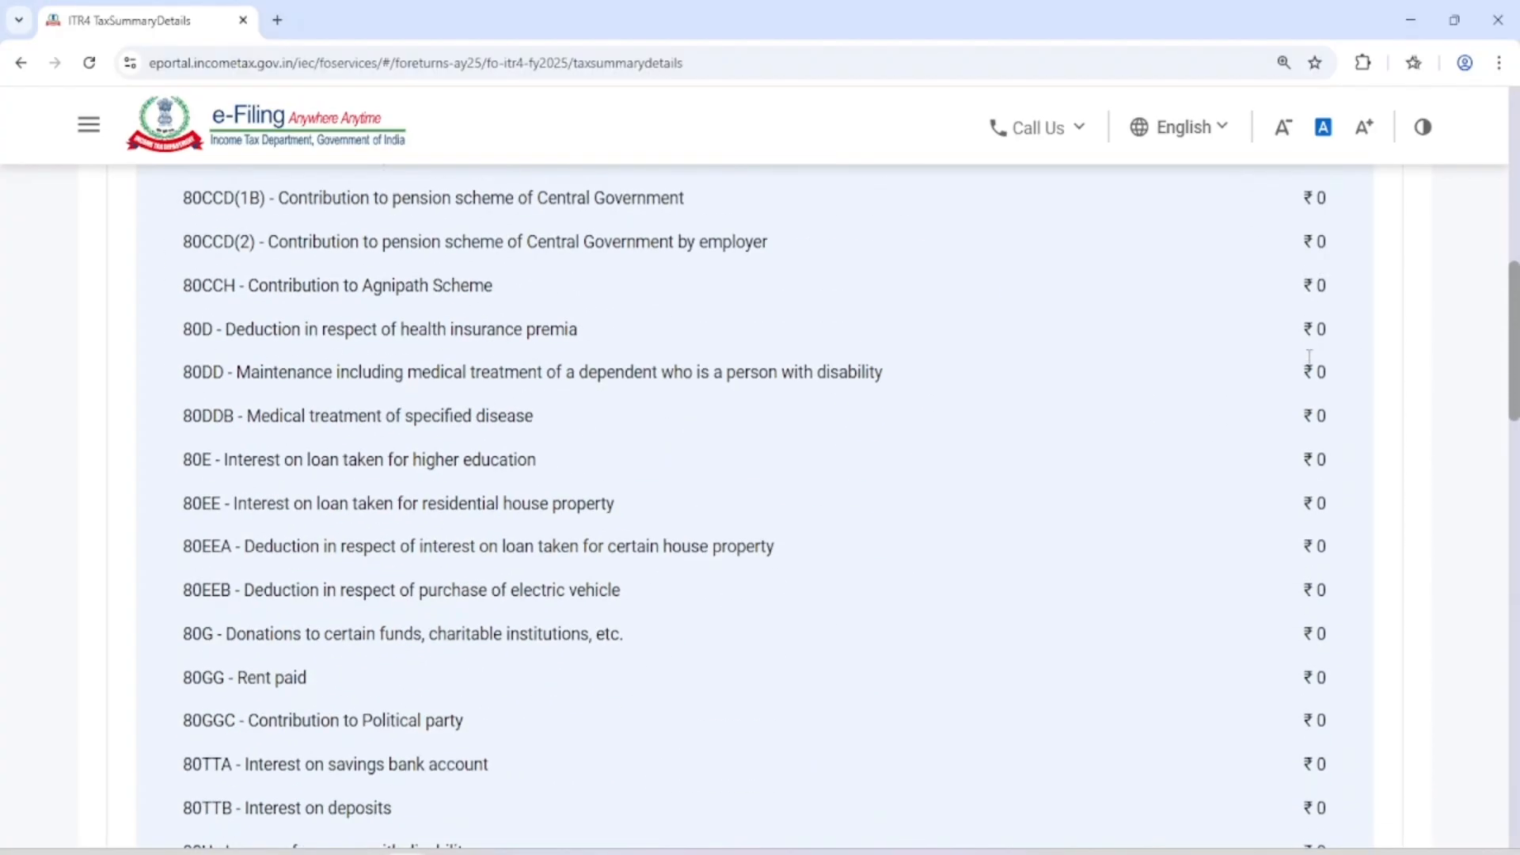
scroll(1309, 356, down, 3)
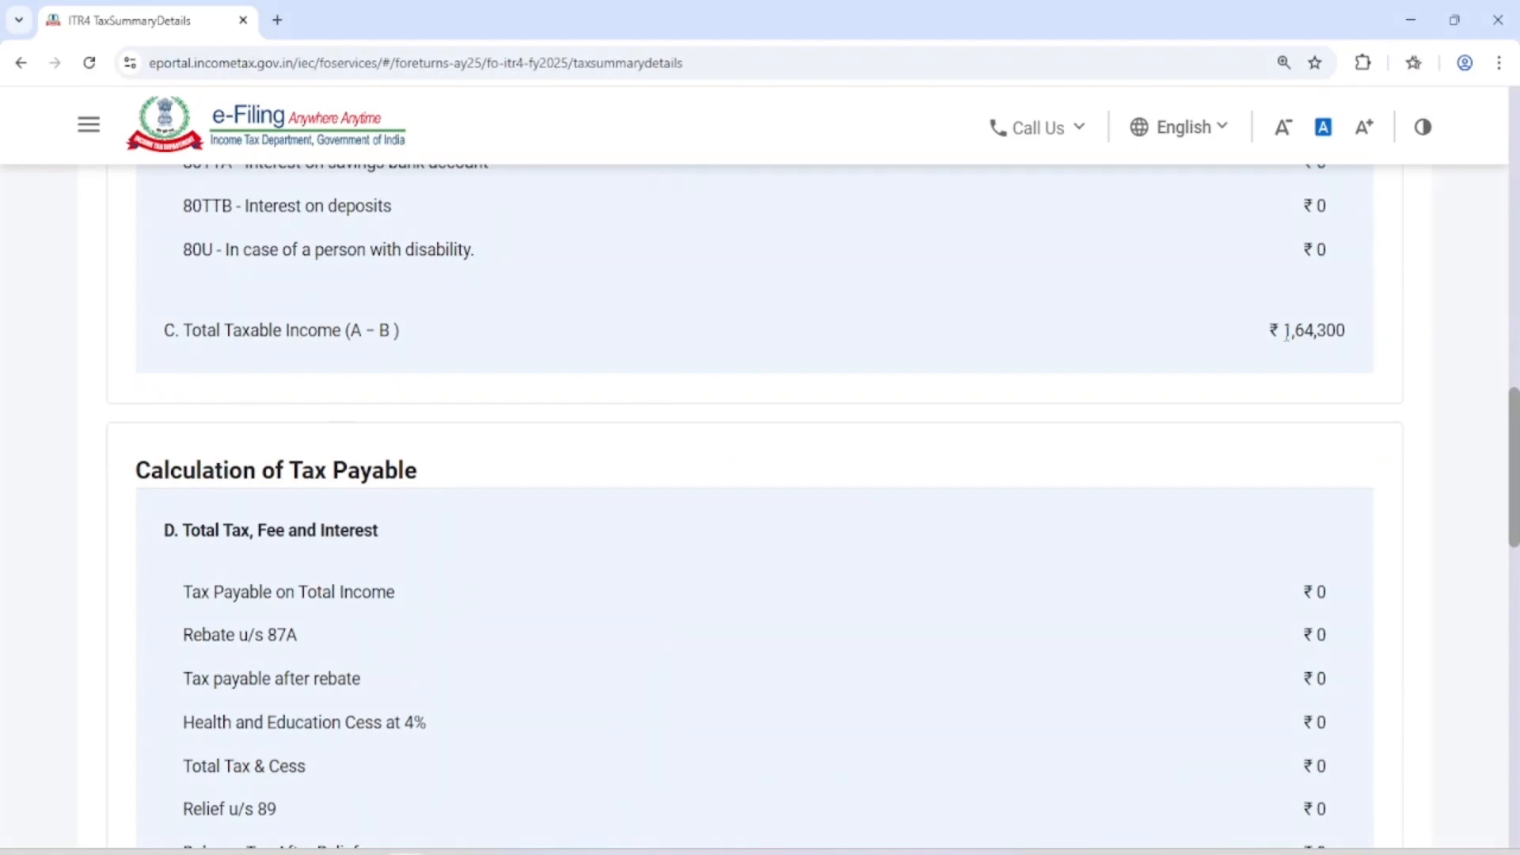
Review the tax payable, taxes paid and amount payable or refund, and continue to previewing and submitting the return
scroll(1245, 348, down, 3)
scroll(1243, 346, up, 1)
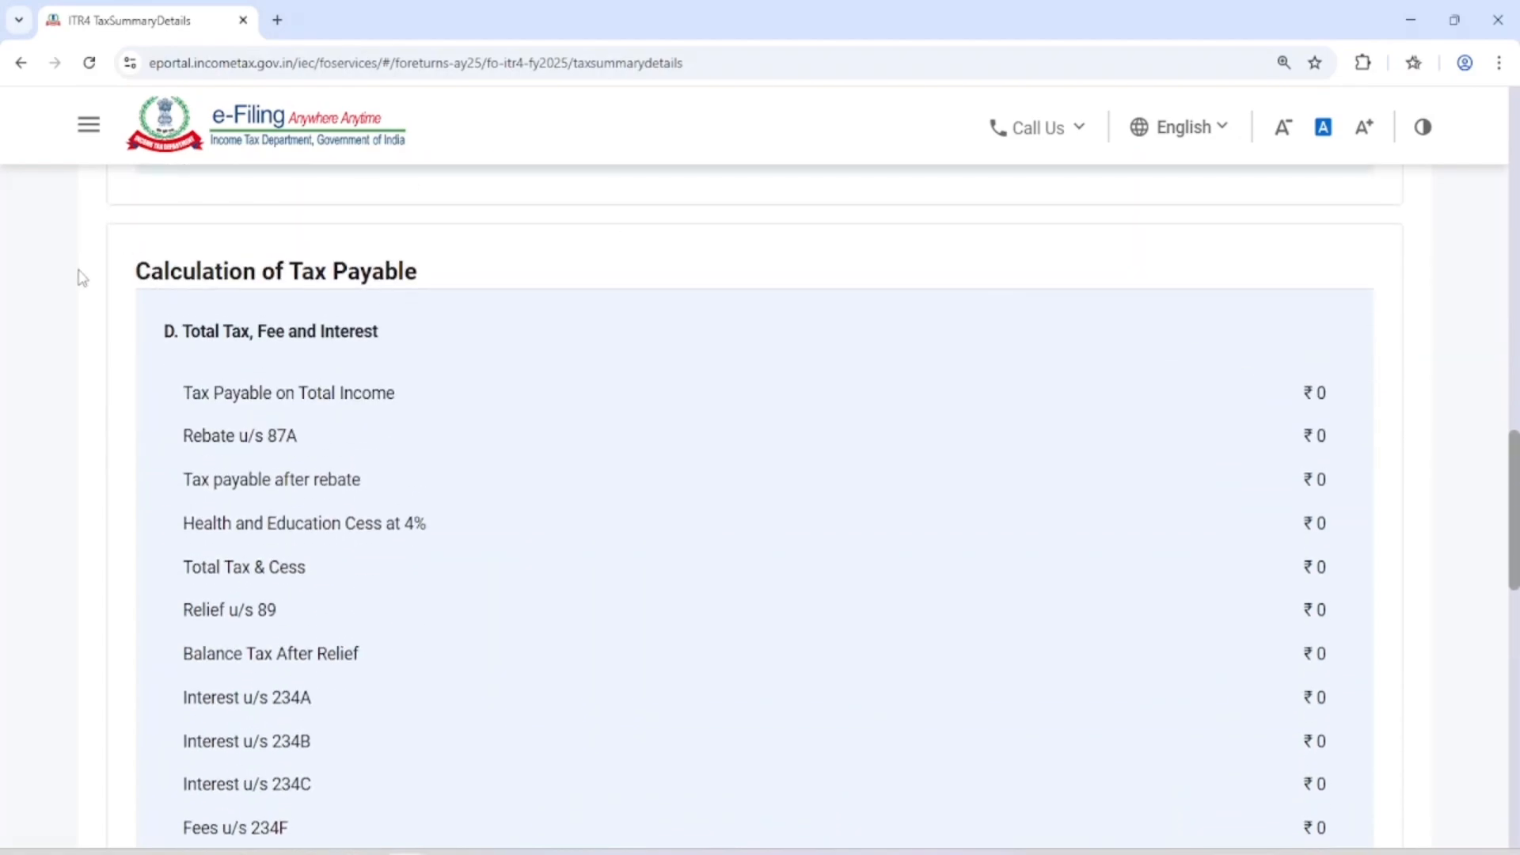
scroll(1140, 407, down, 9)
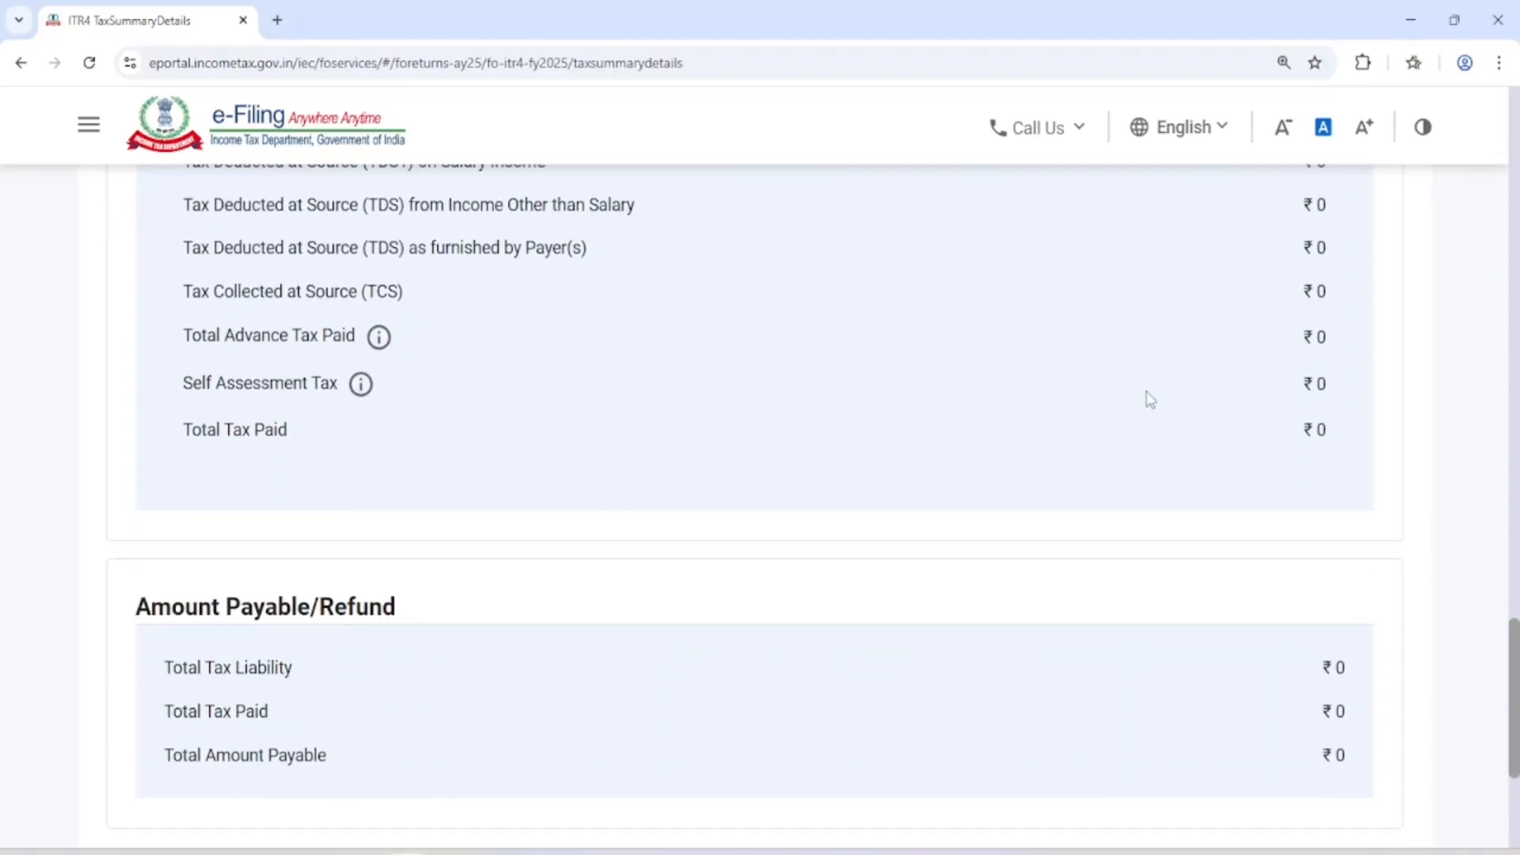
scroll(1149, 398, down, 2)
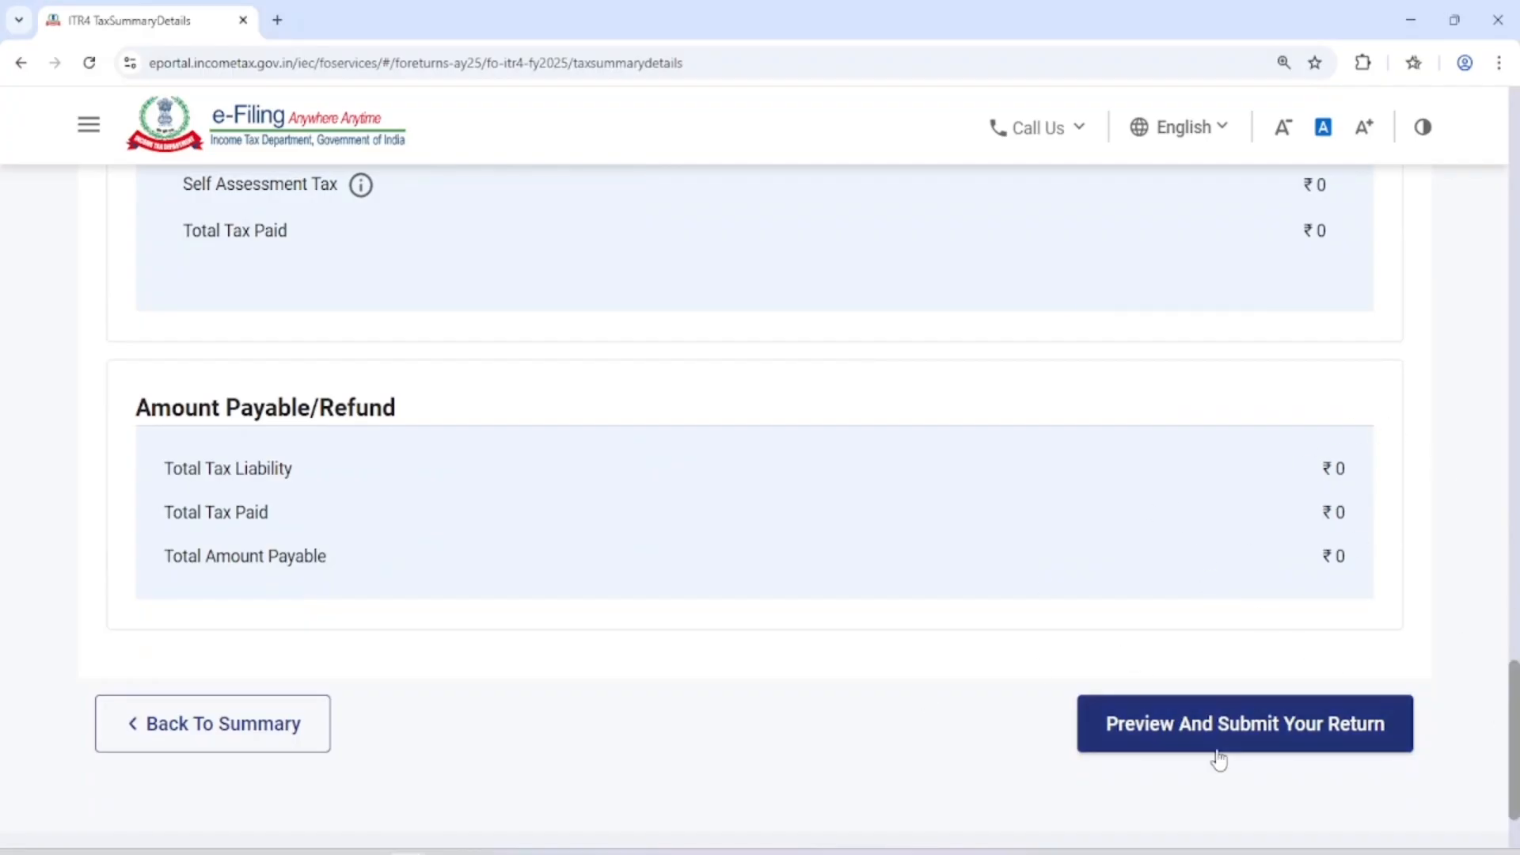
click(1289, 727)
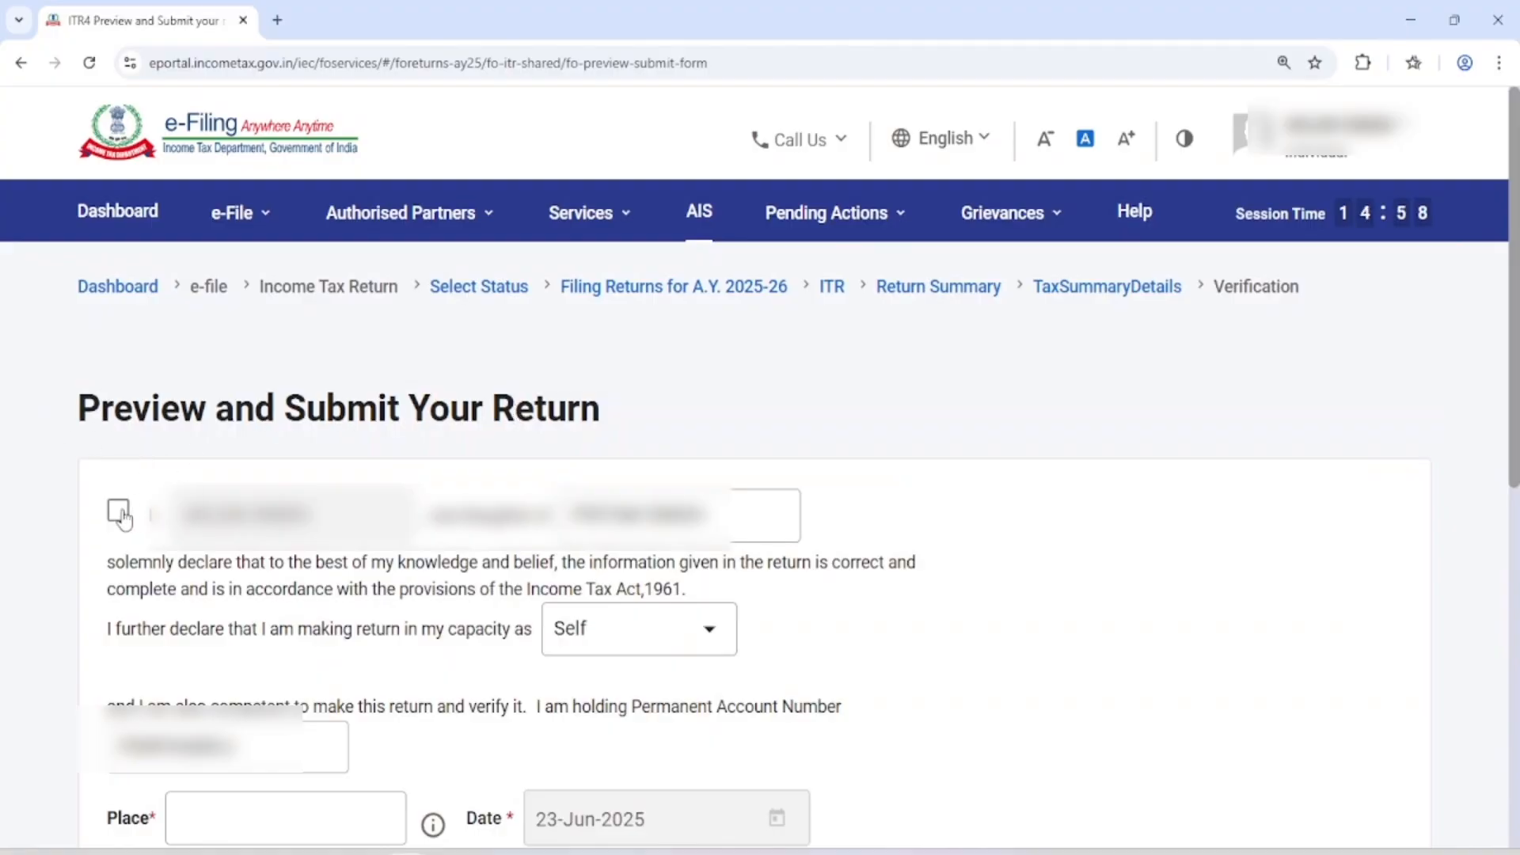
Accept the taxpayer's declaration and choose Self as the capacity in which the return is made
click(120, 513)
drag(184, 517, 283, 516)
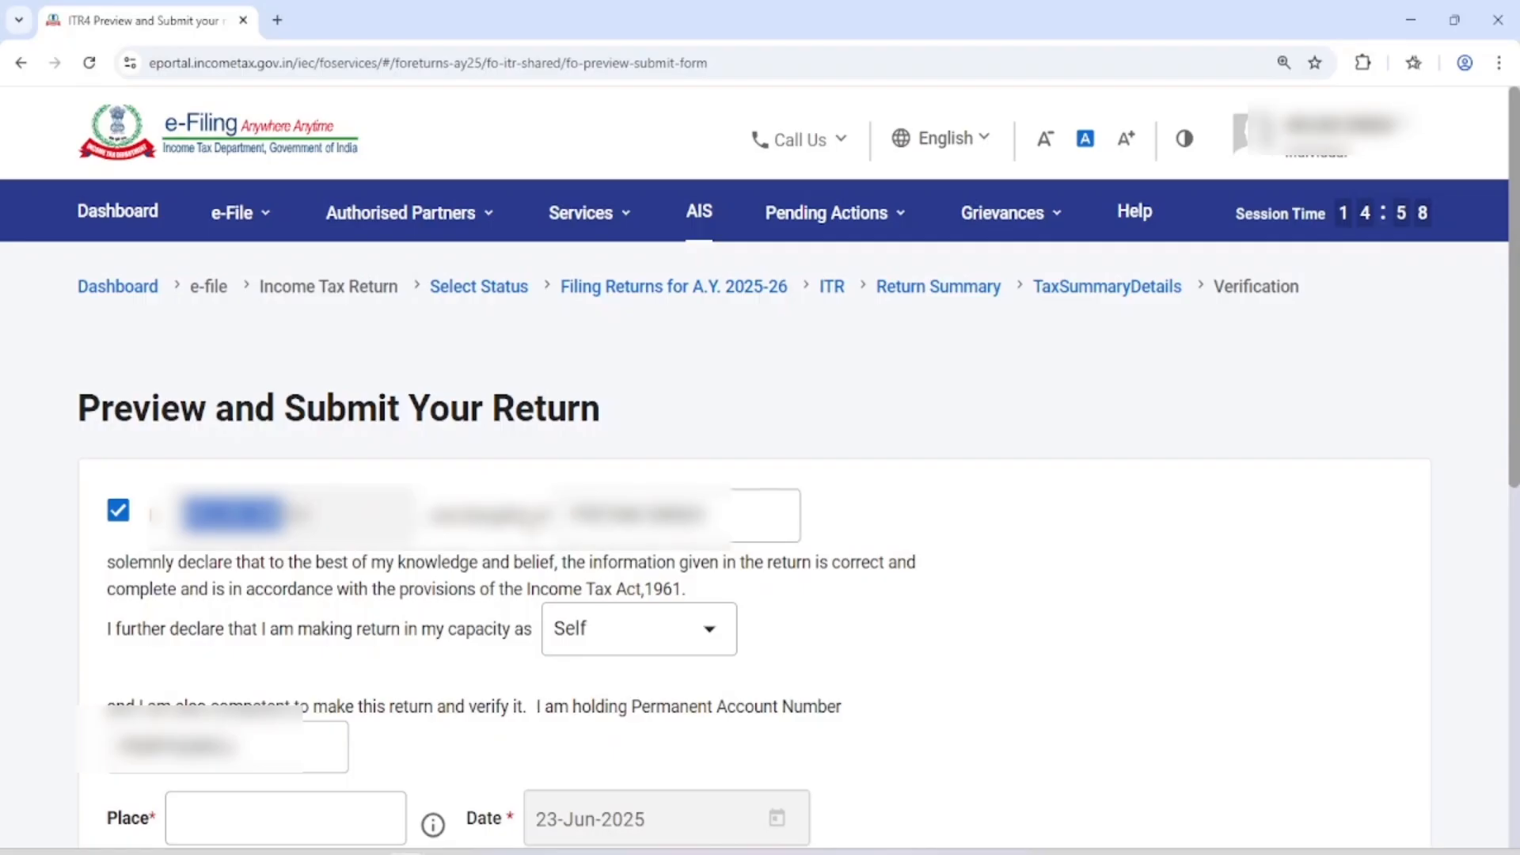
scroll(596, 550, down, 5)
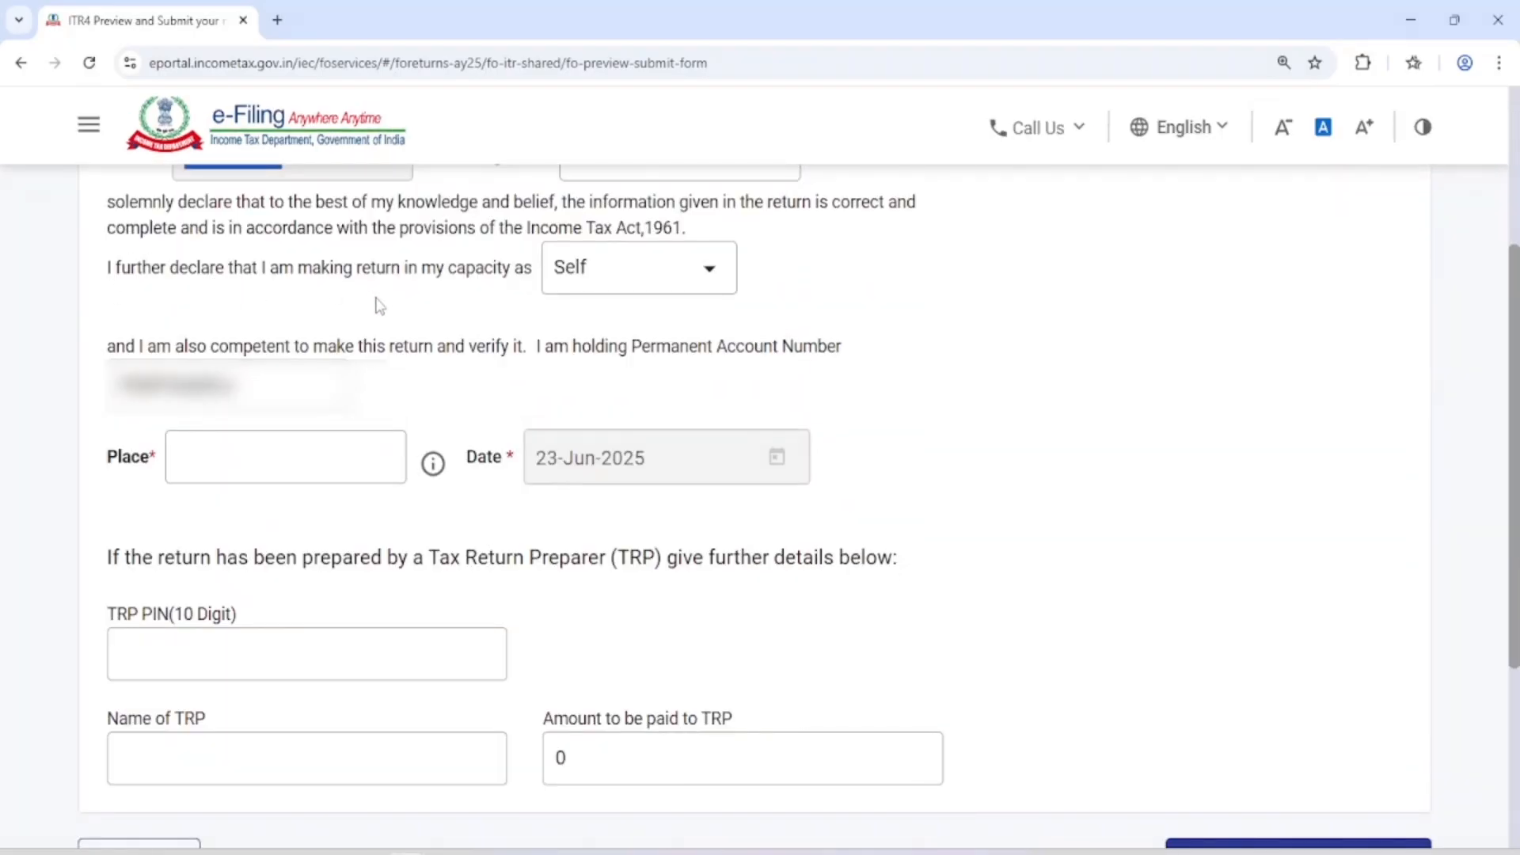
click(631, 271)
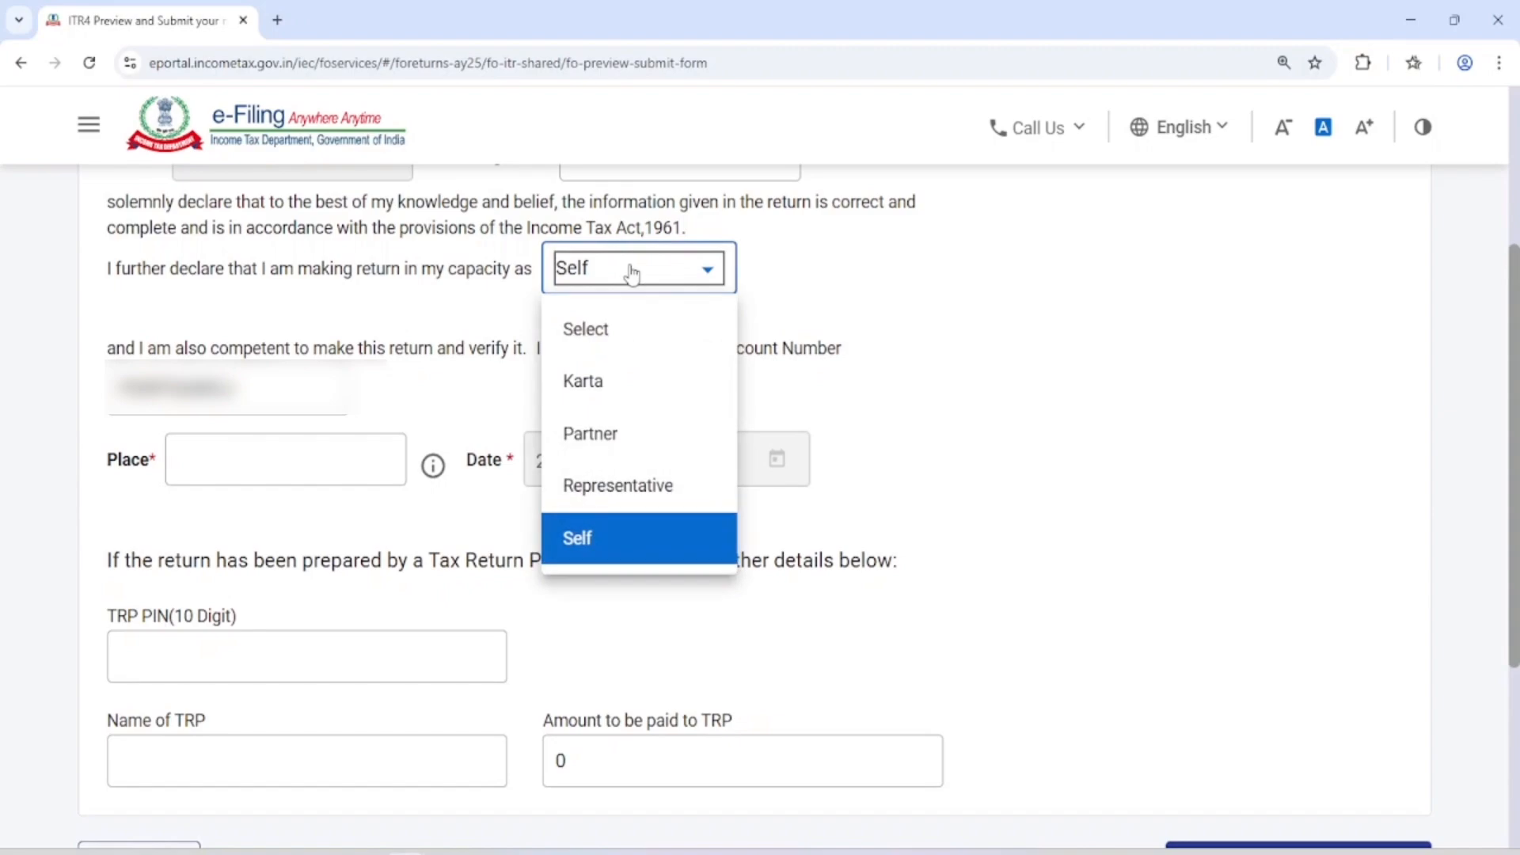
click(647, 553)
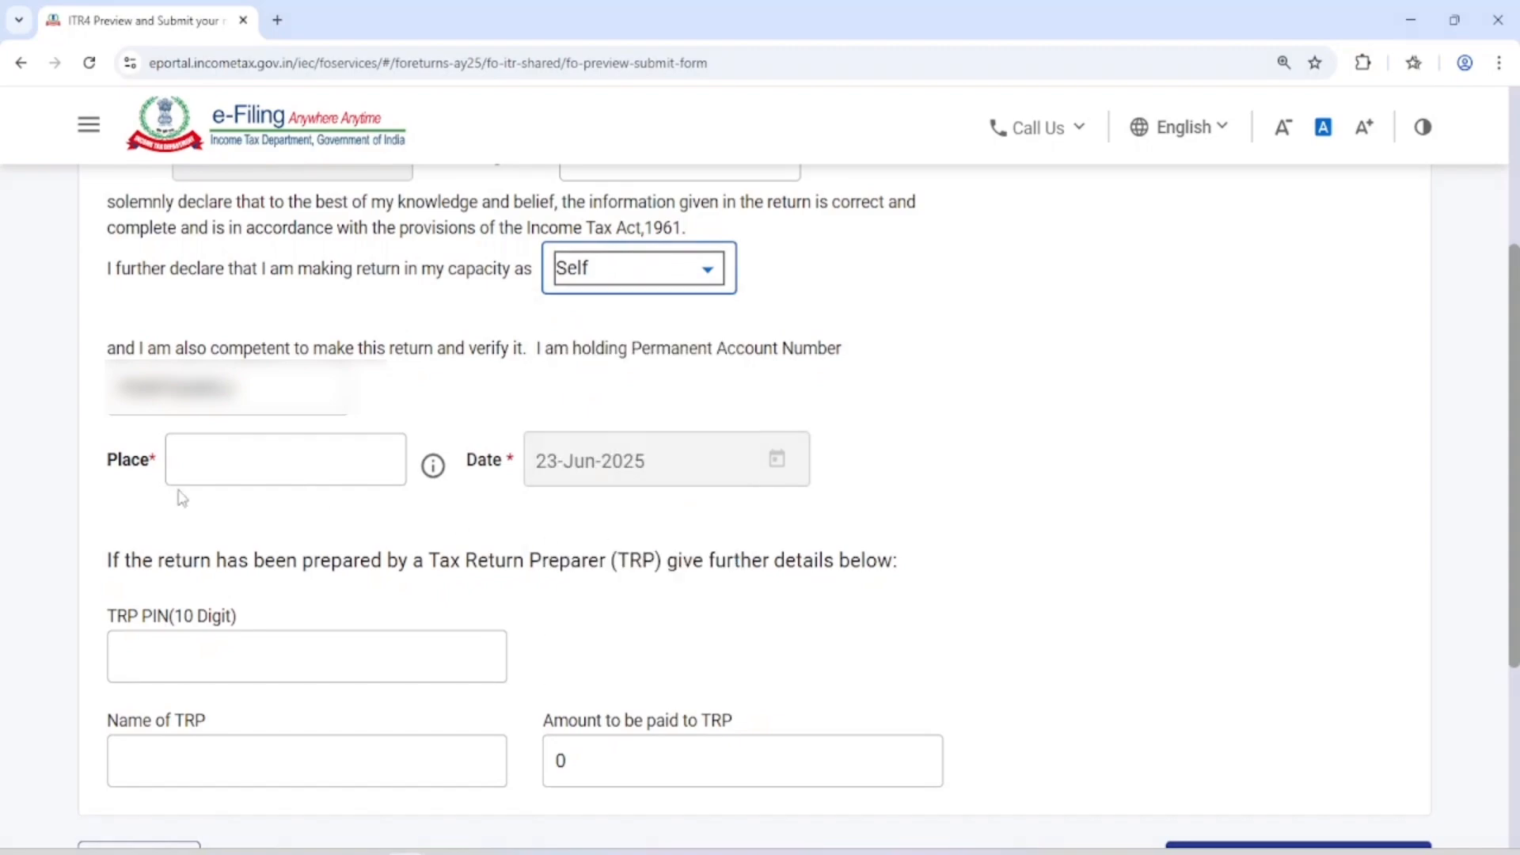
Enter DODA as the place, leave the Tax Return Preparer details blank, and proceed to internal validation
drag(103, 462, 155, 462)
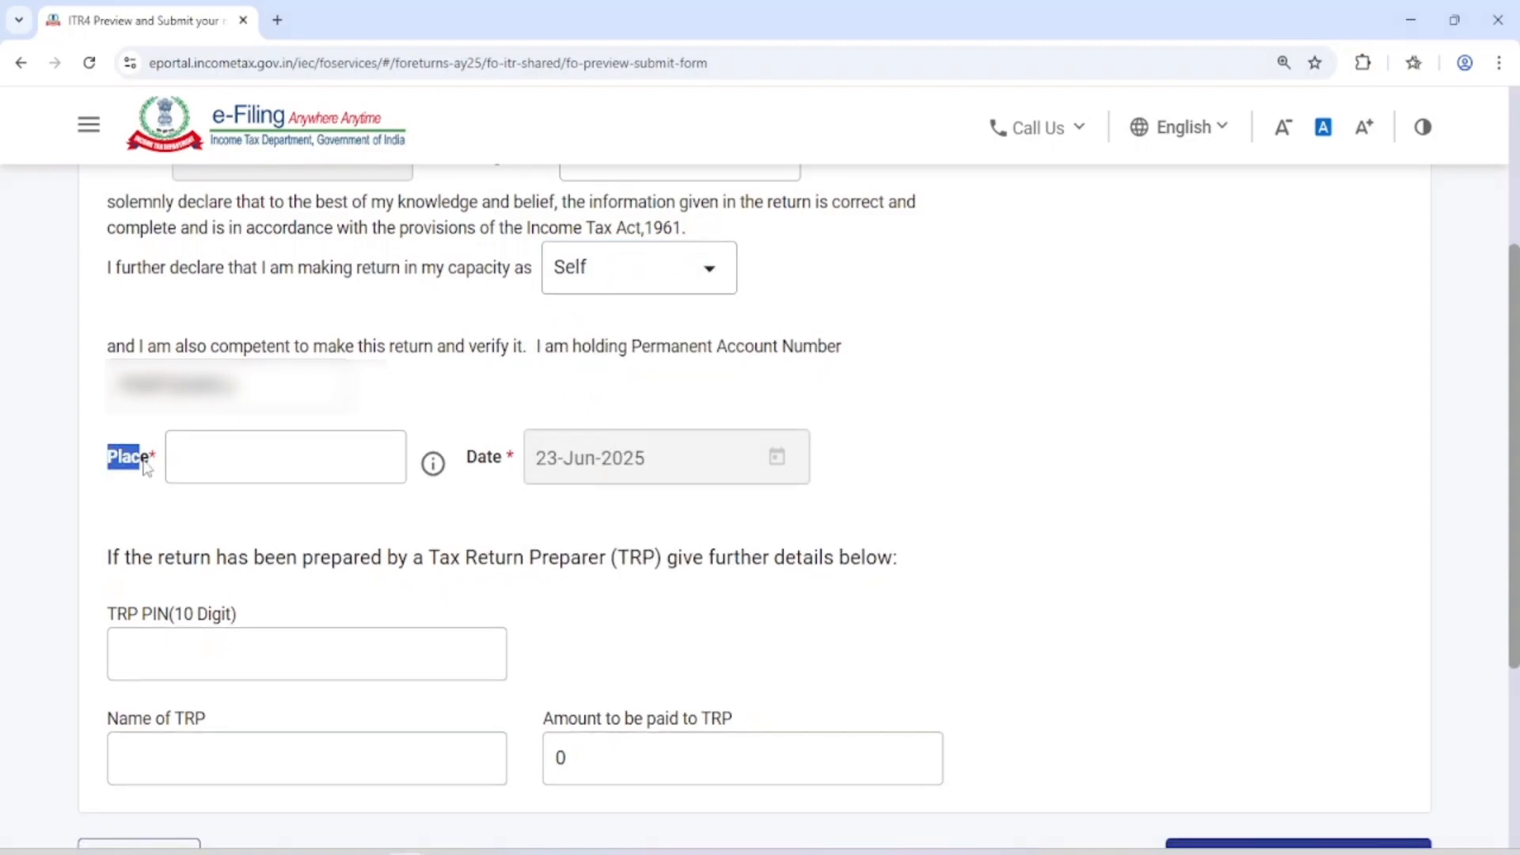
click(215, 462)
scroll(215, 464, down, 2)
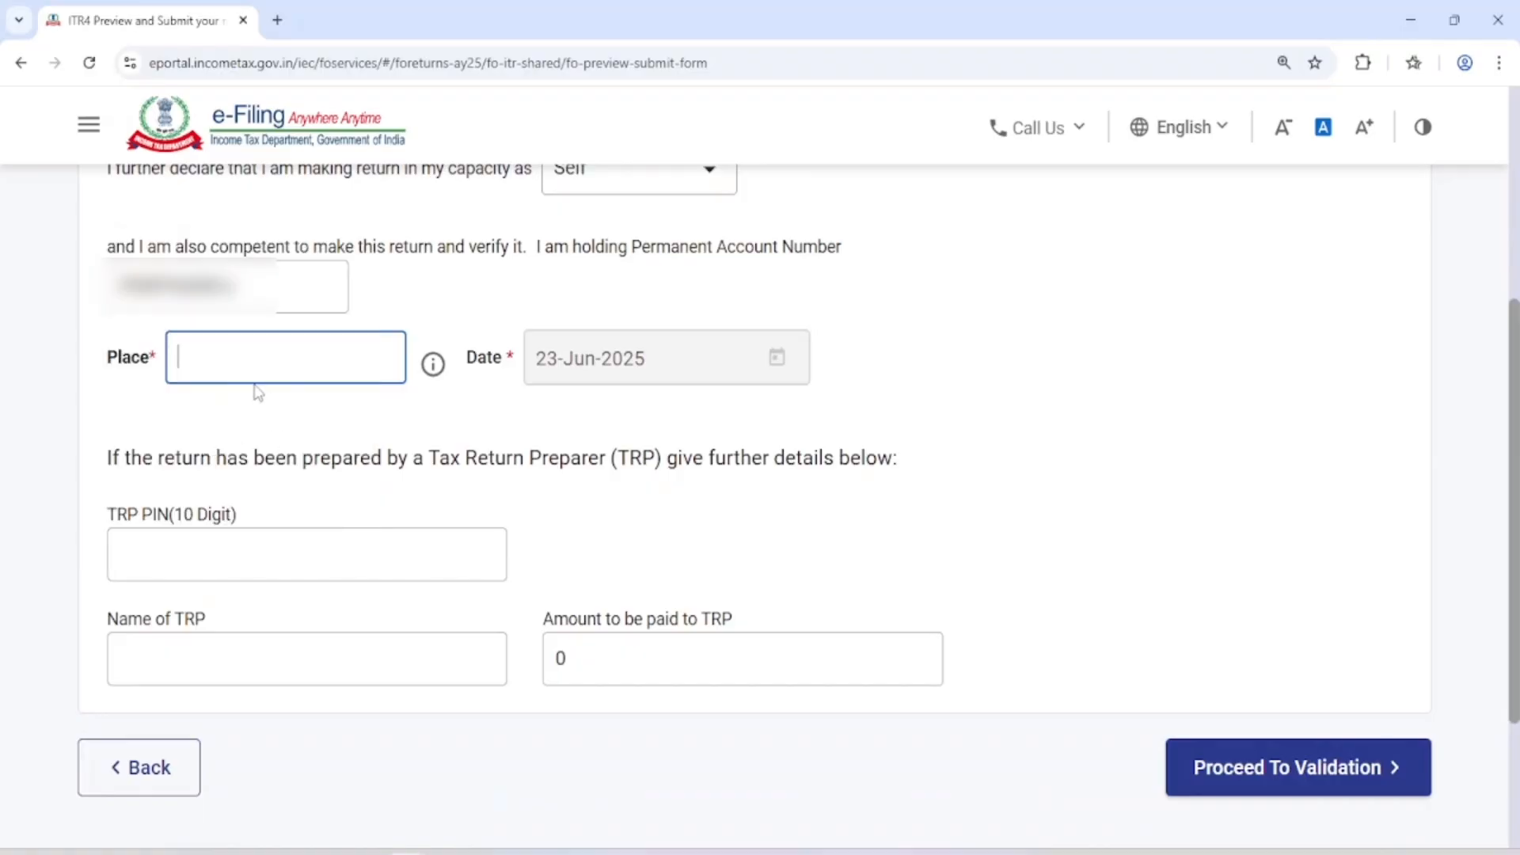
text(DODA)
scroll(1144, 554, down, 2)
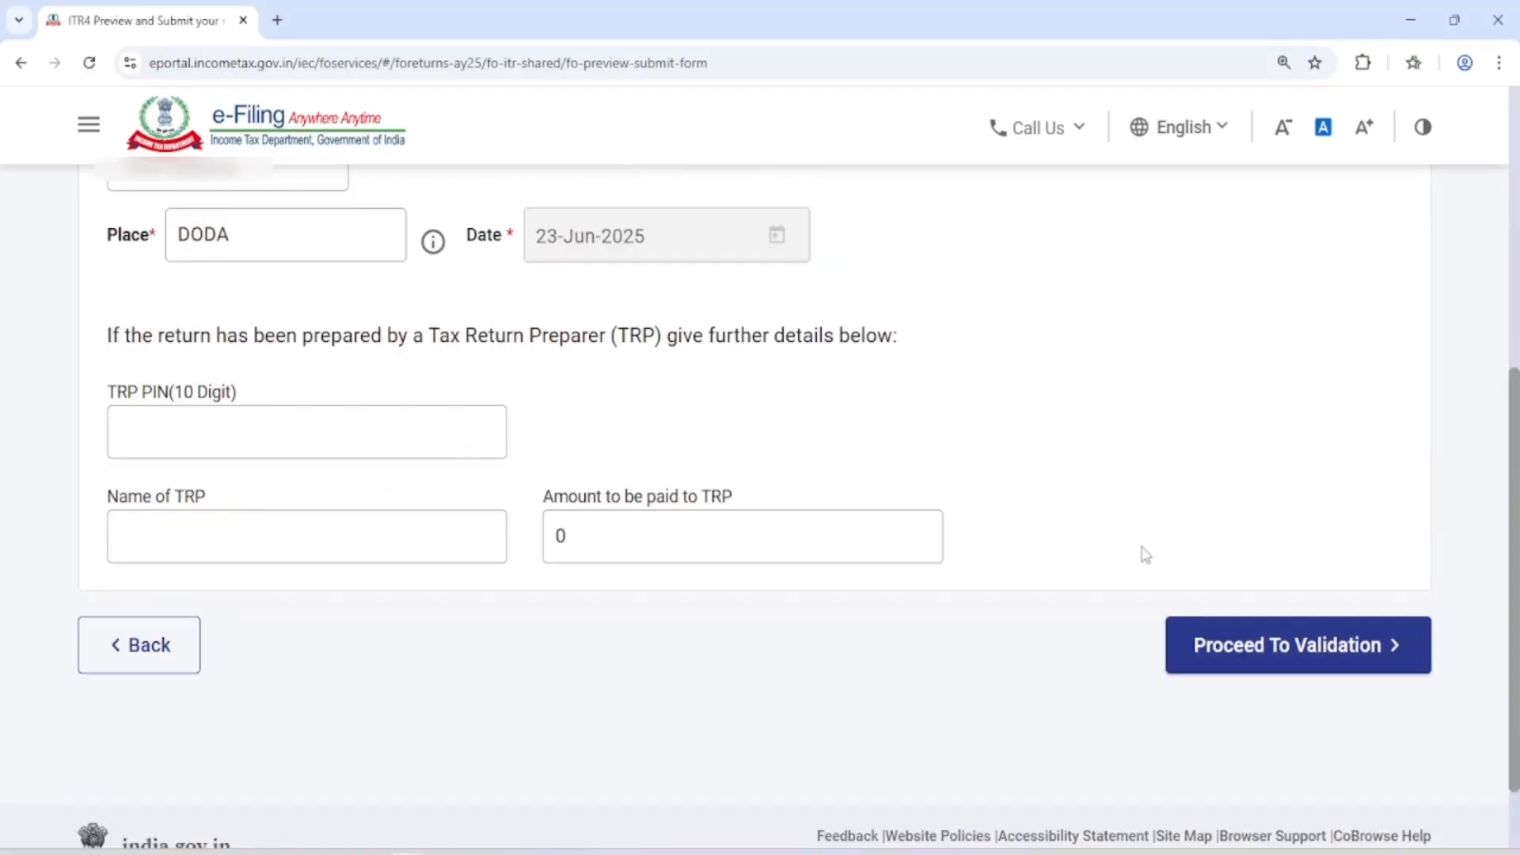
click(1296, 647)
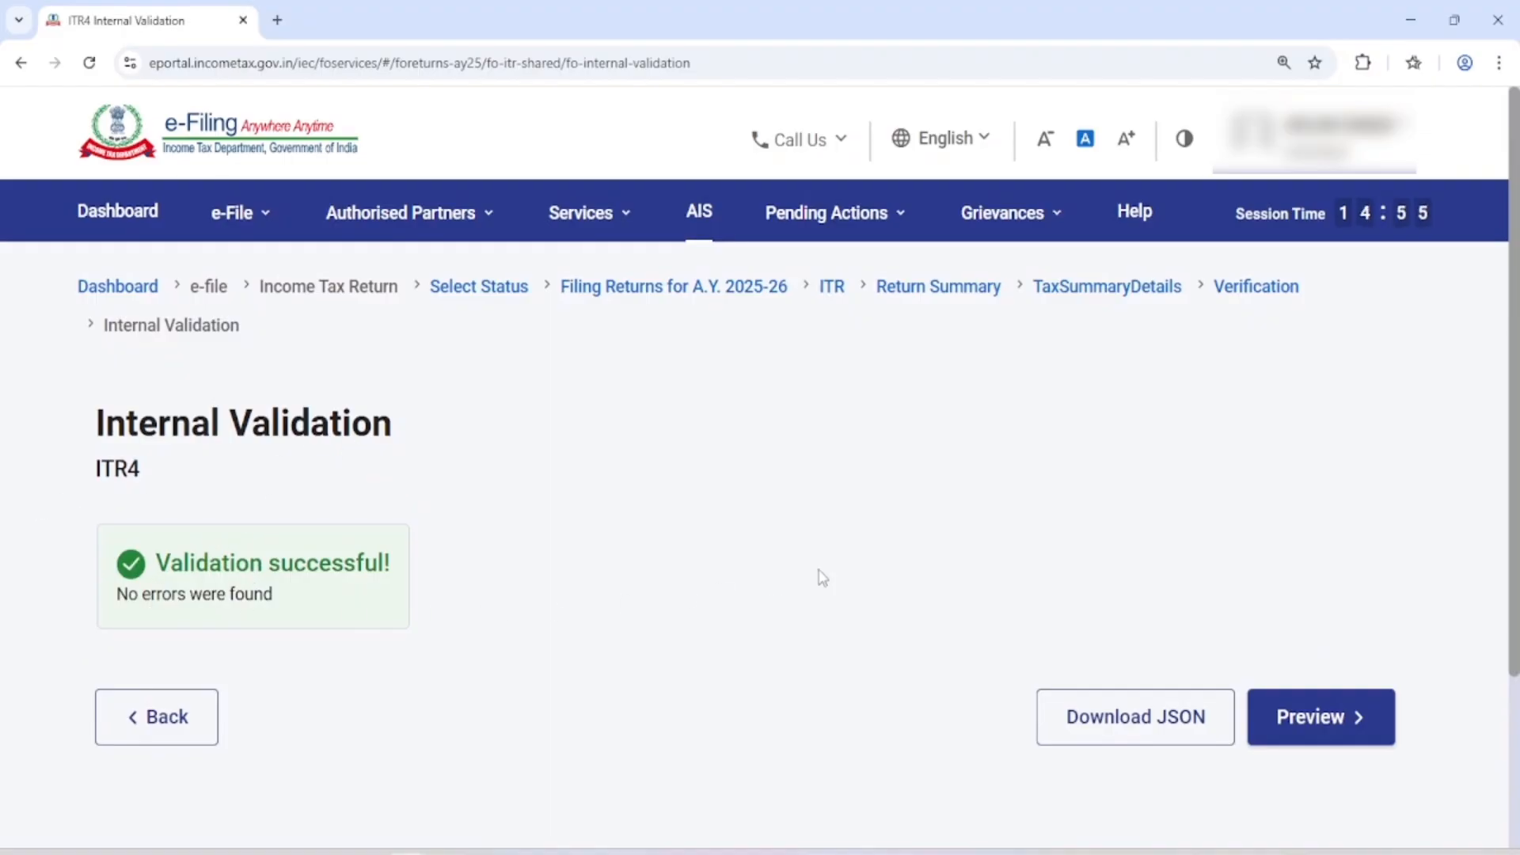
Open the preview of the validated ITR-4 return, look through it and proceed to upload level validation
scroll(828, 570, down, 3)
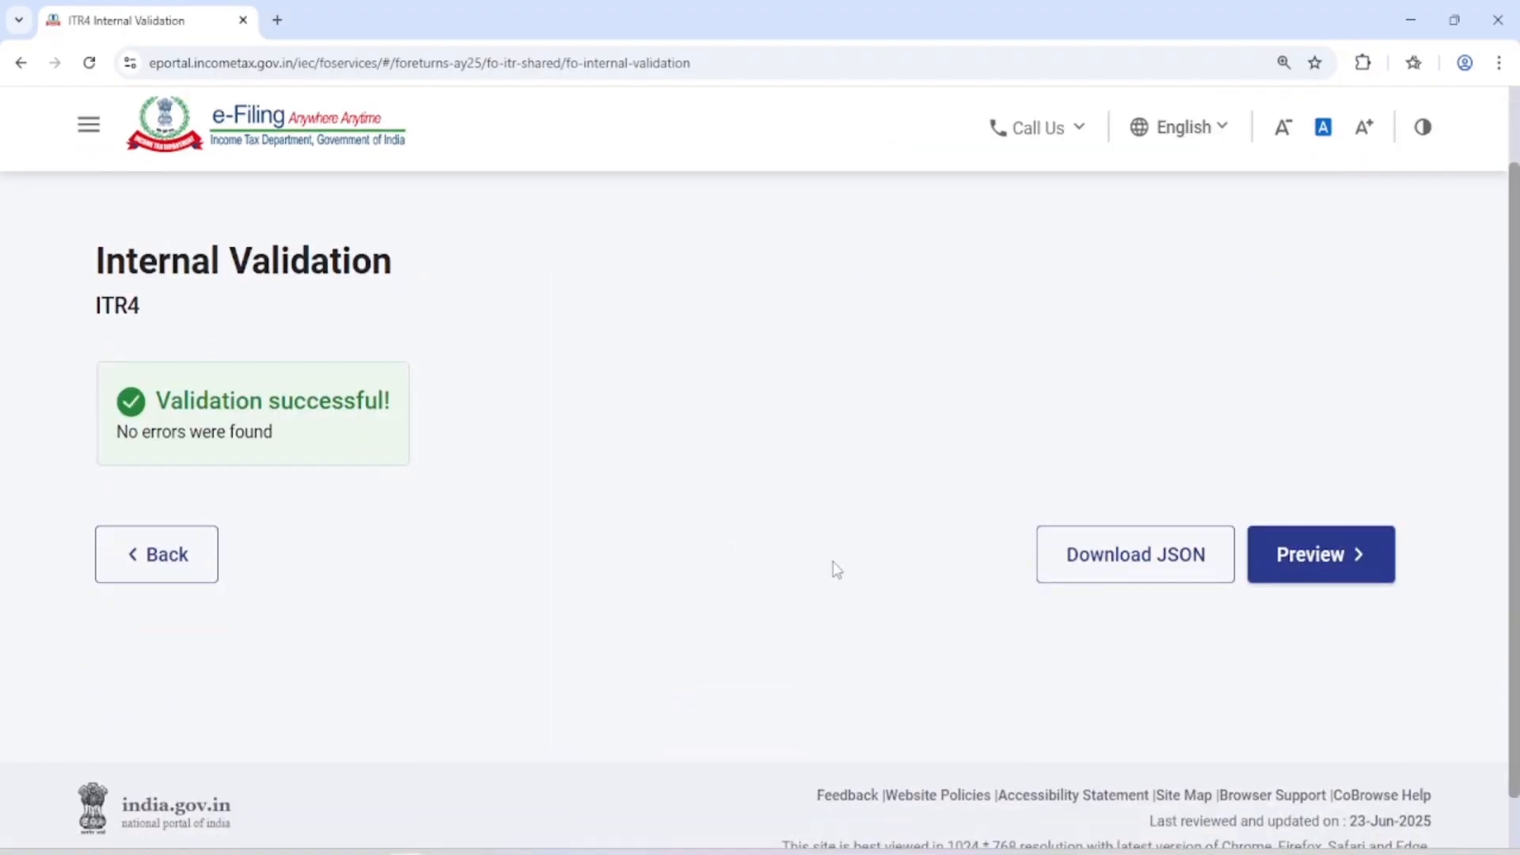
click(1335, 569)
scroll(887, 578, down, 10)
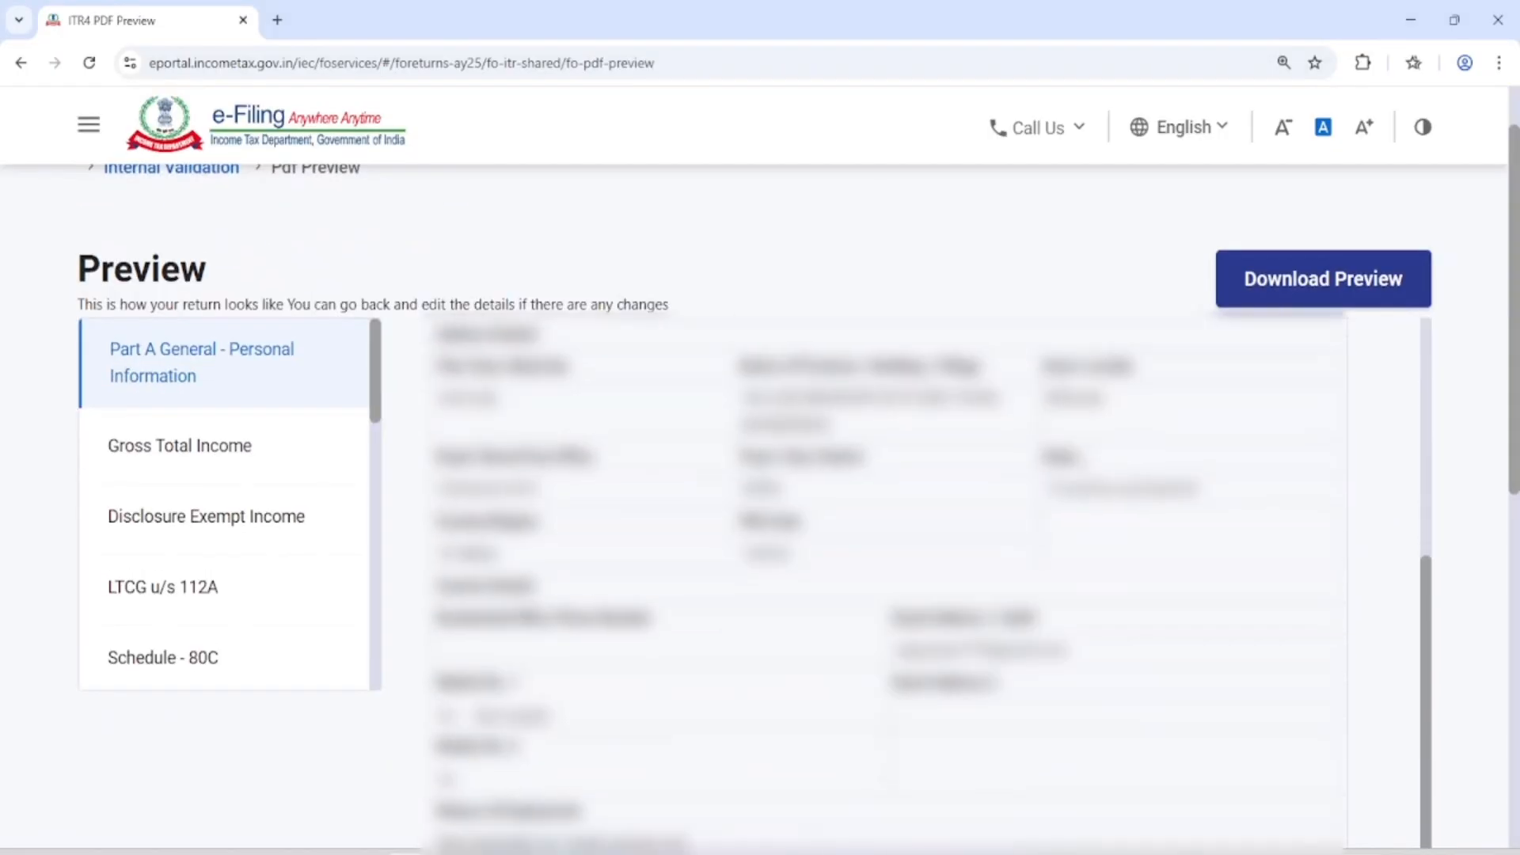
scroll(887, 506, down, 10)
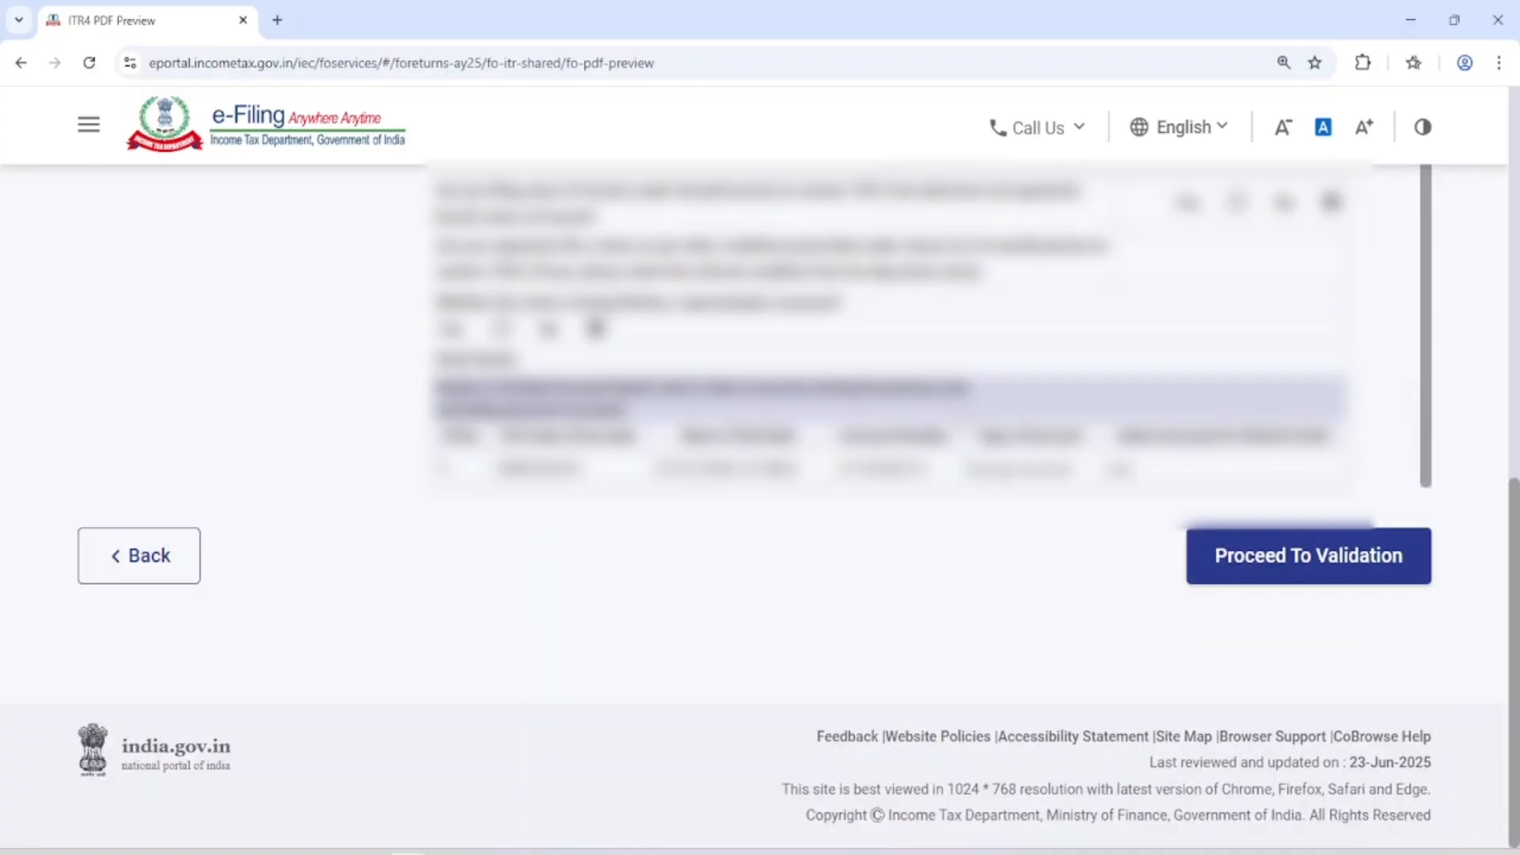
click(1293, 557)
scroll(887, 506, down, 10)
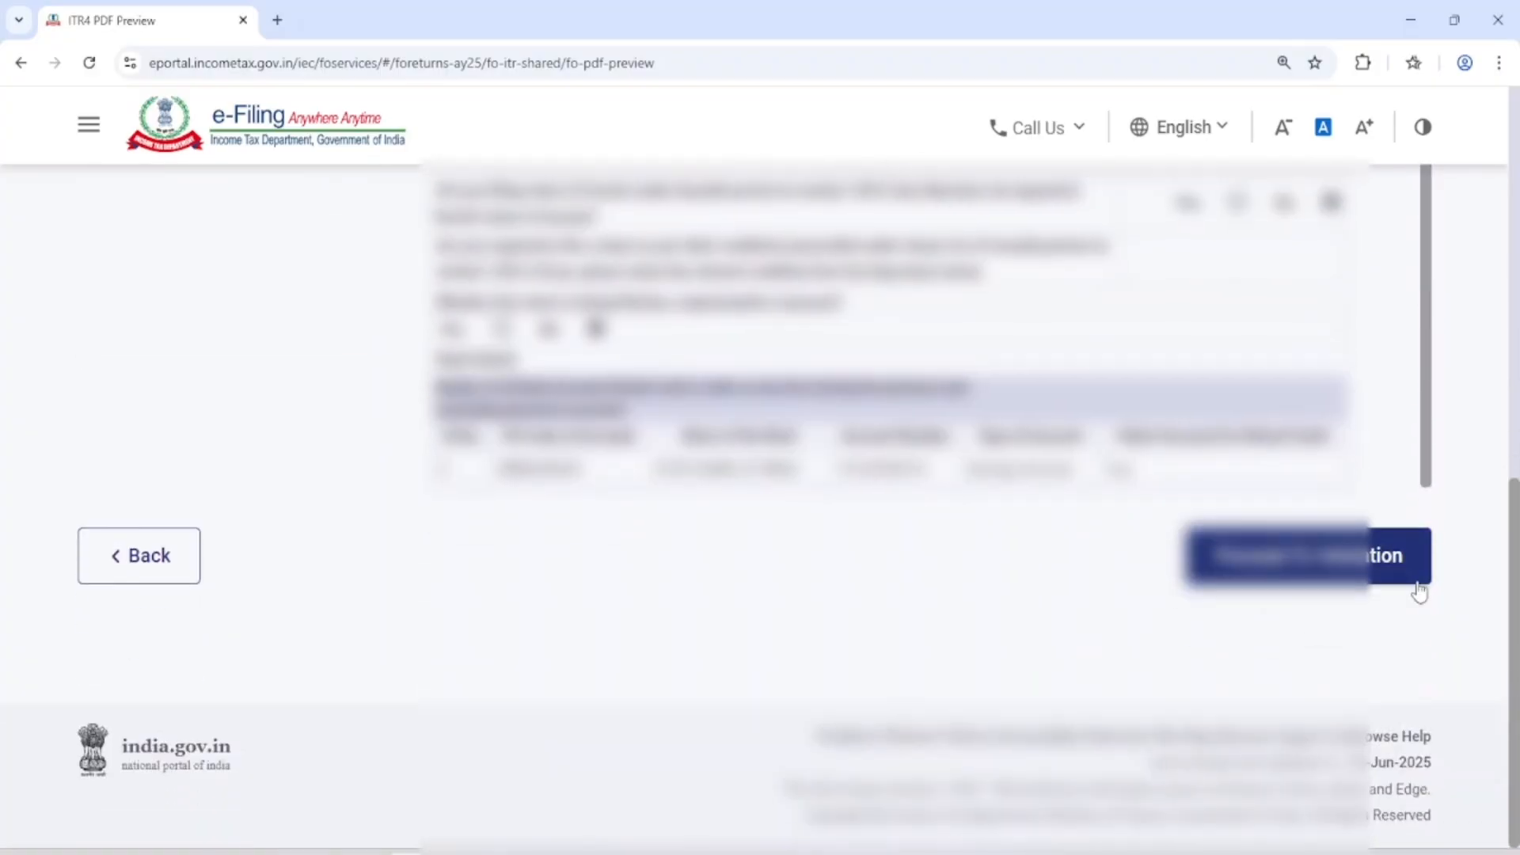
click(1348, 574)
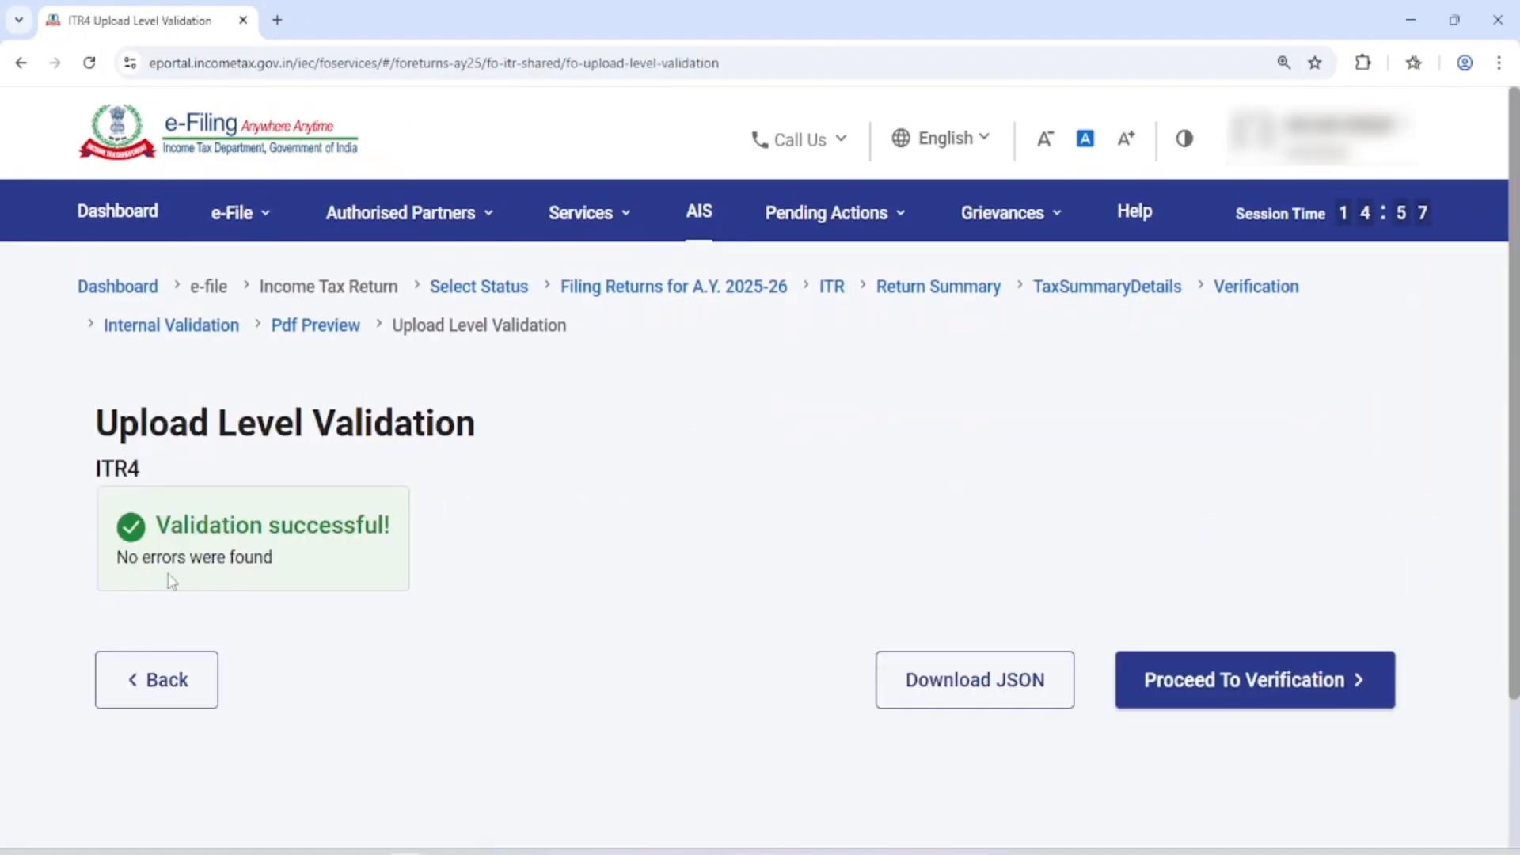
Proceed from upload level validation to completing the verification and review the available verification methods
scroll(475, 539, down, 2)
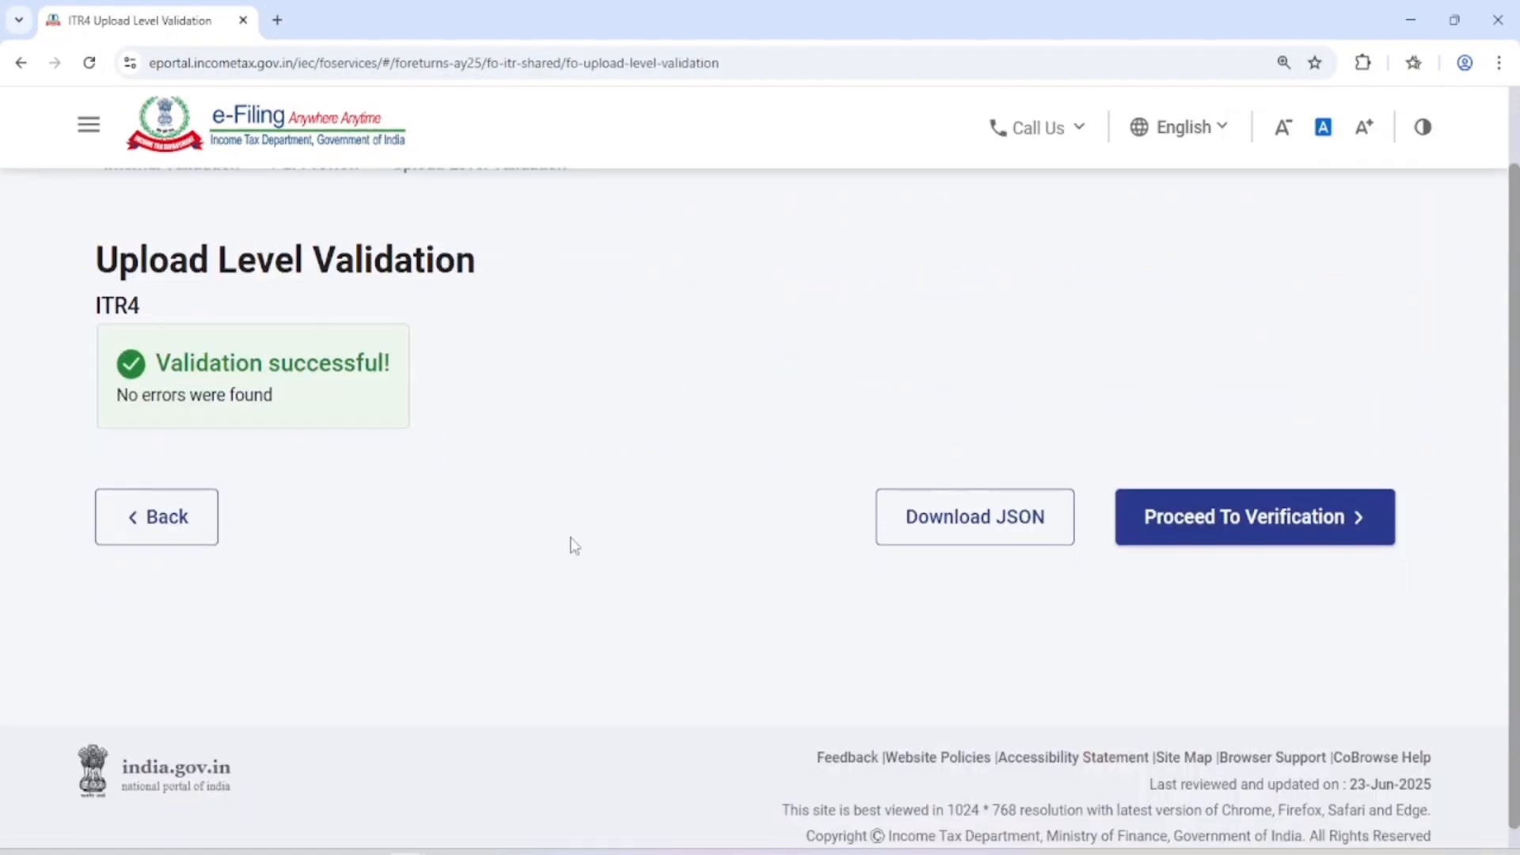
click(1295, 515)
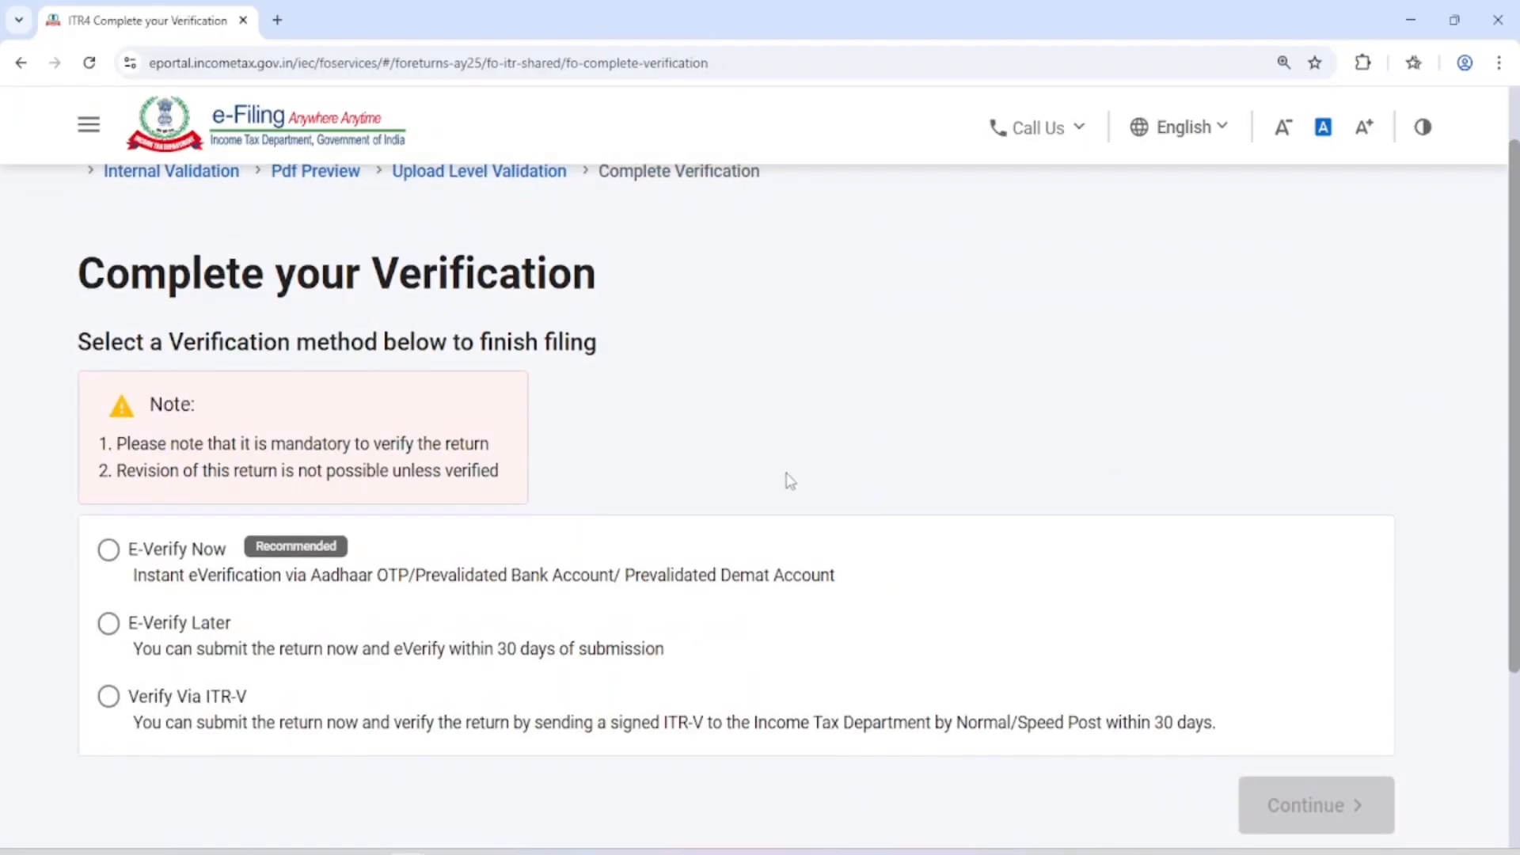
scroll(713, 463, up, 2)
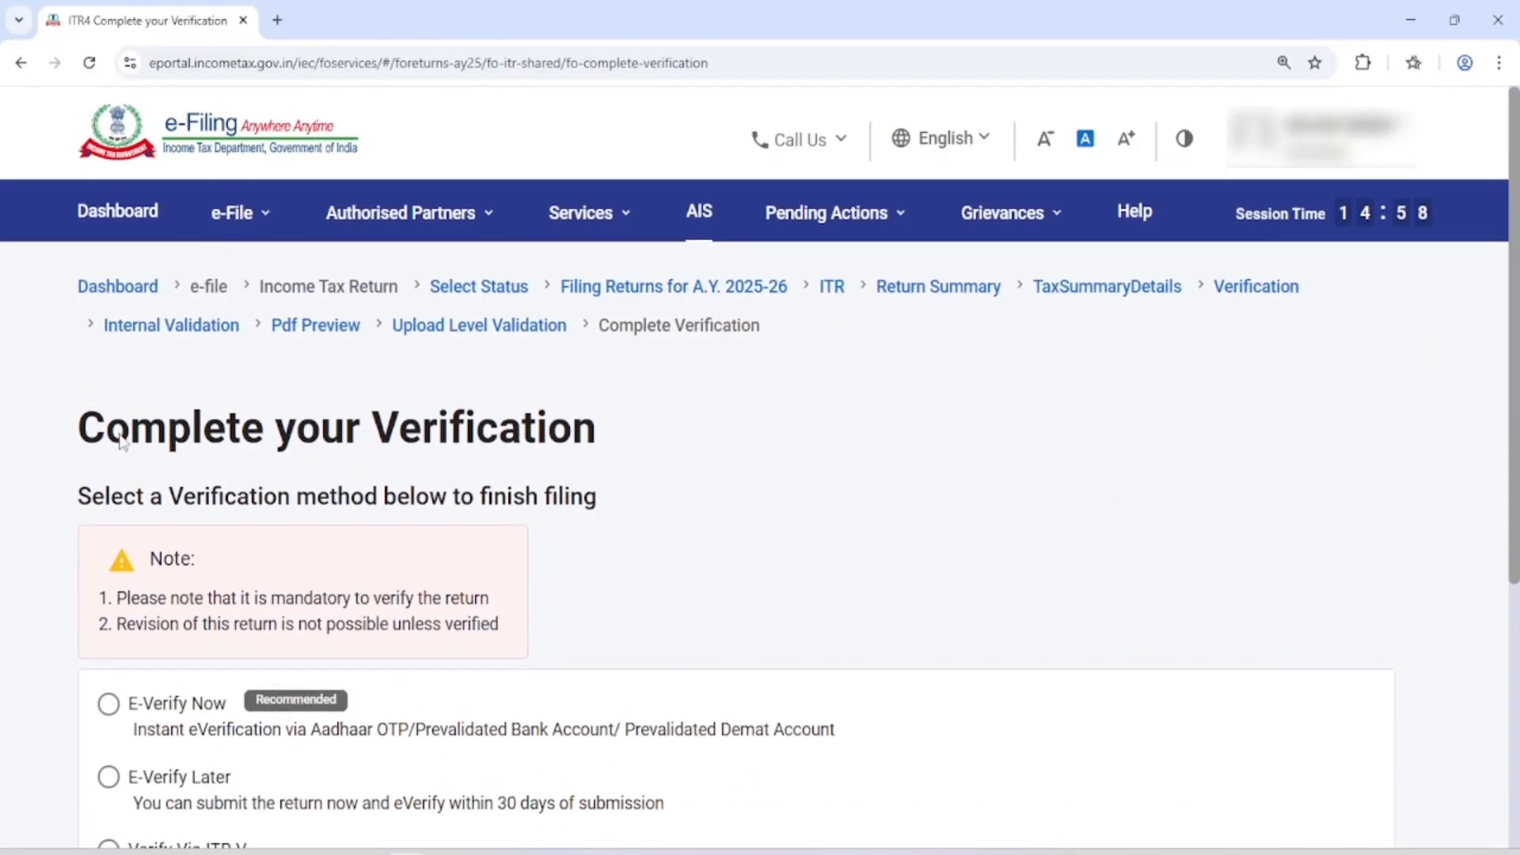
Choose E-Verify Now as the verification method for the return and continue to e-verification
drag(89, 439, 552, 457)
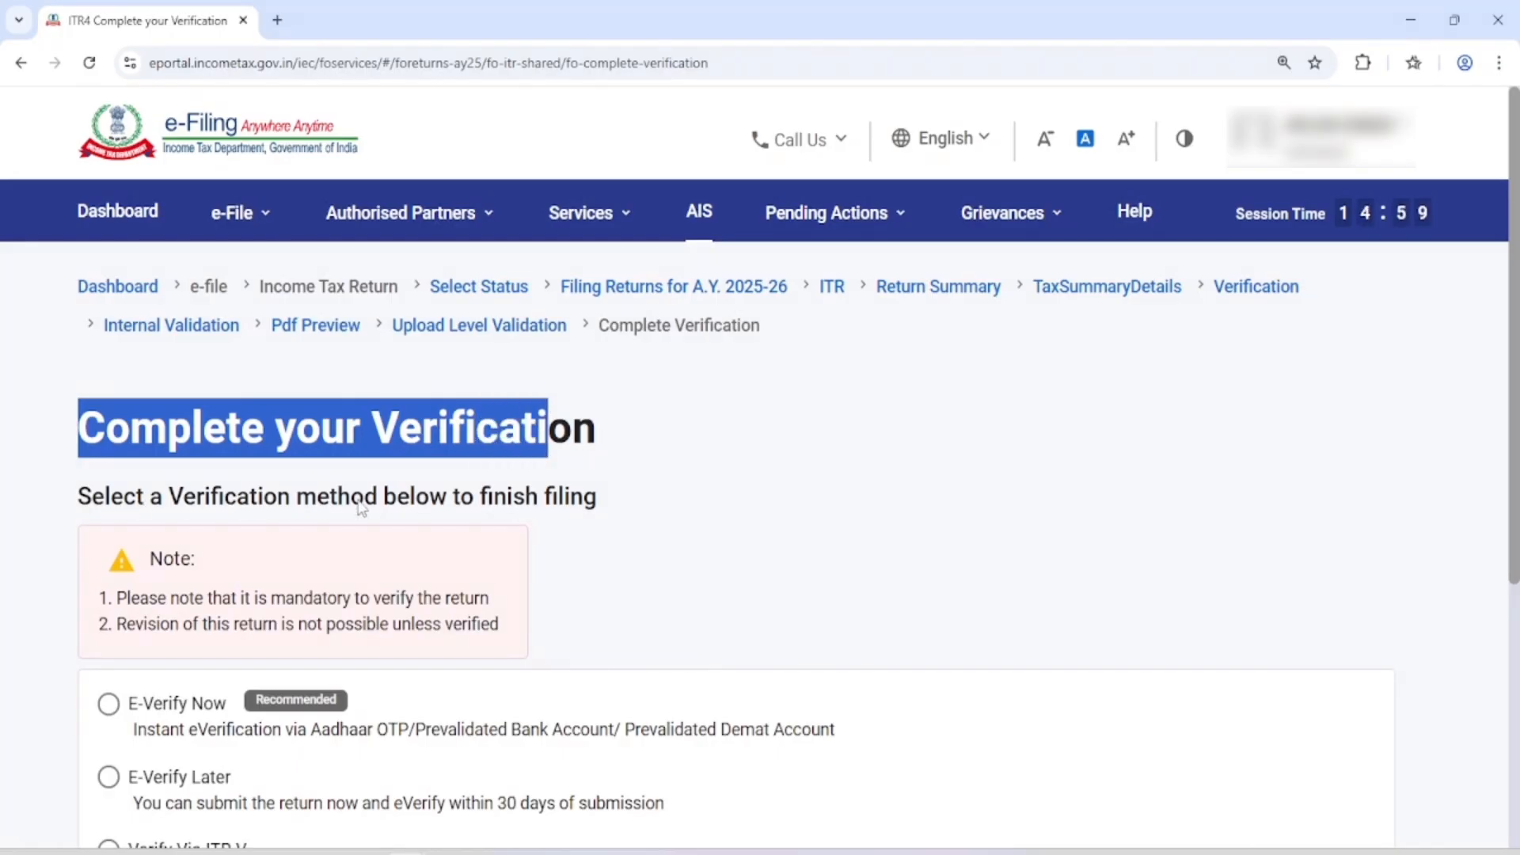
scroll(475, 515, down, 3)
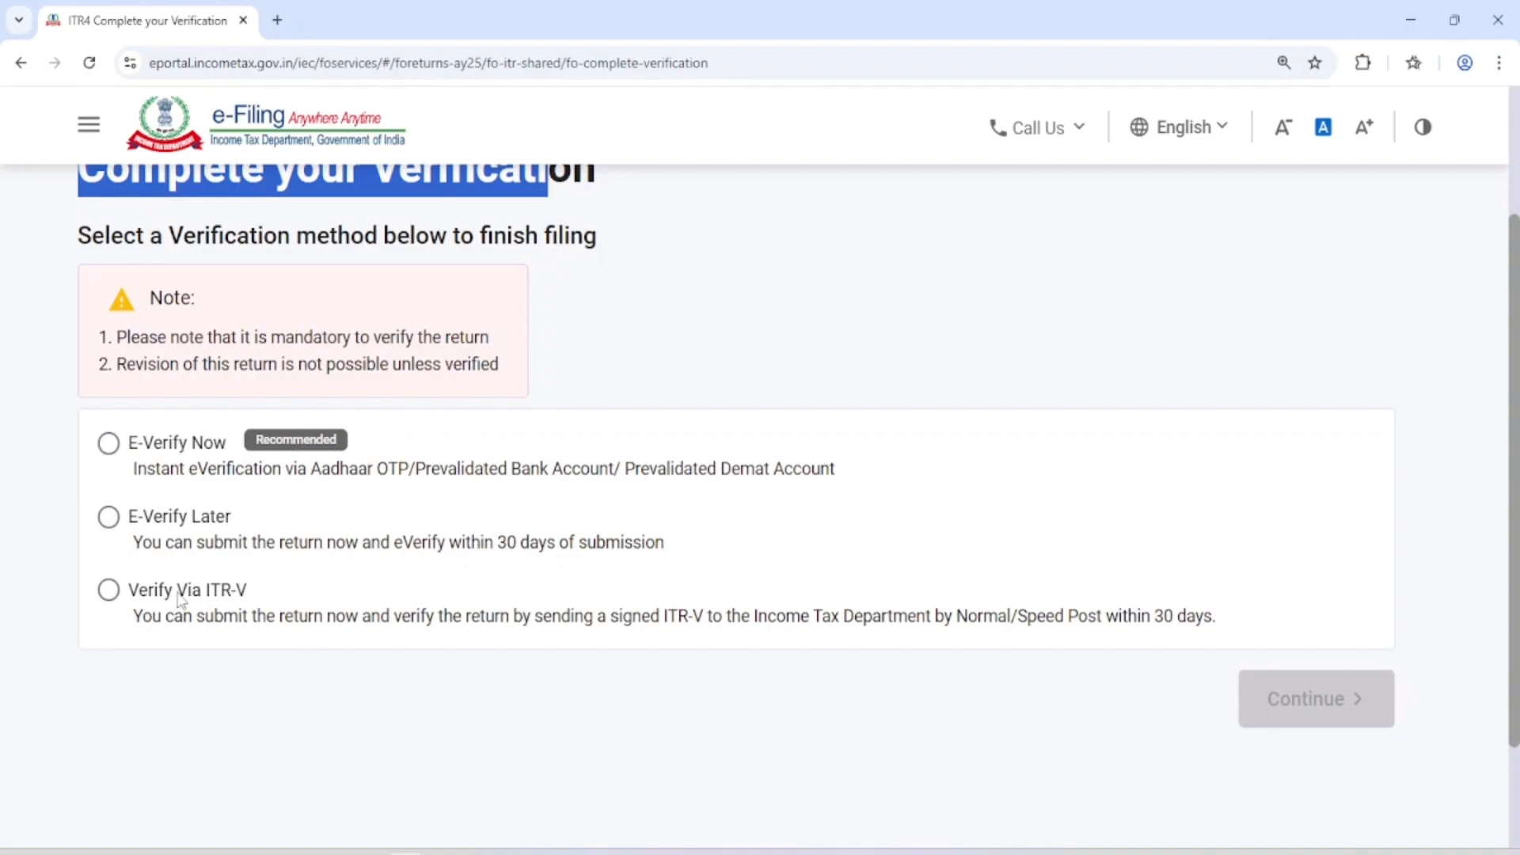
click(111, 446)
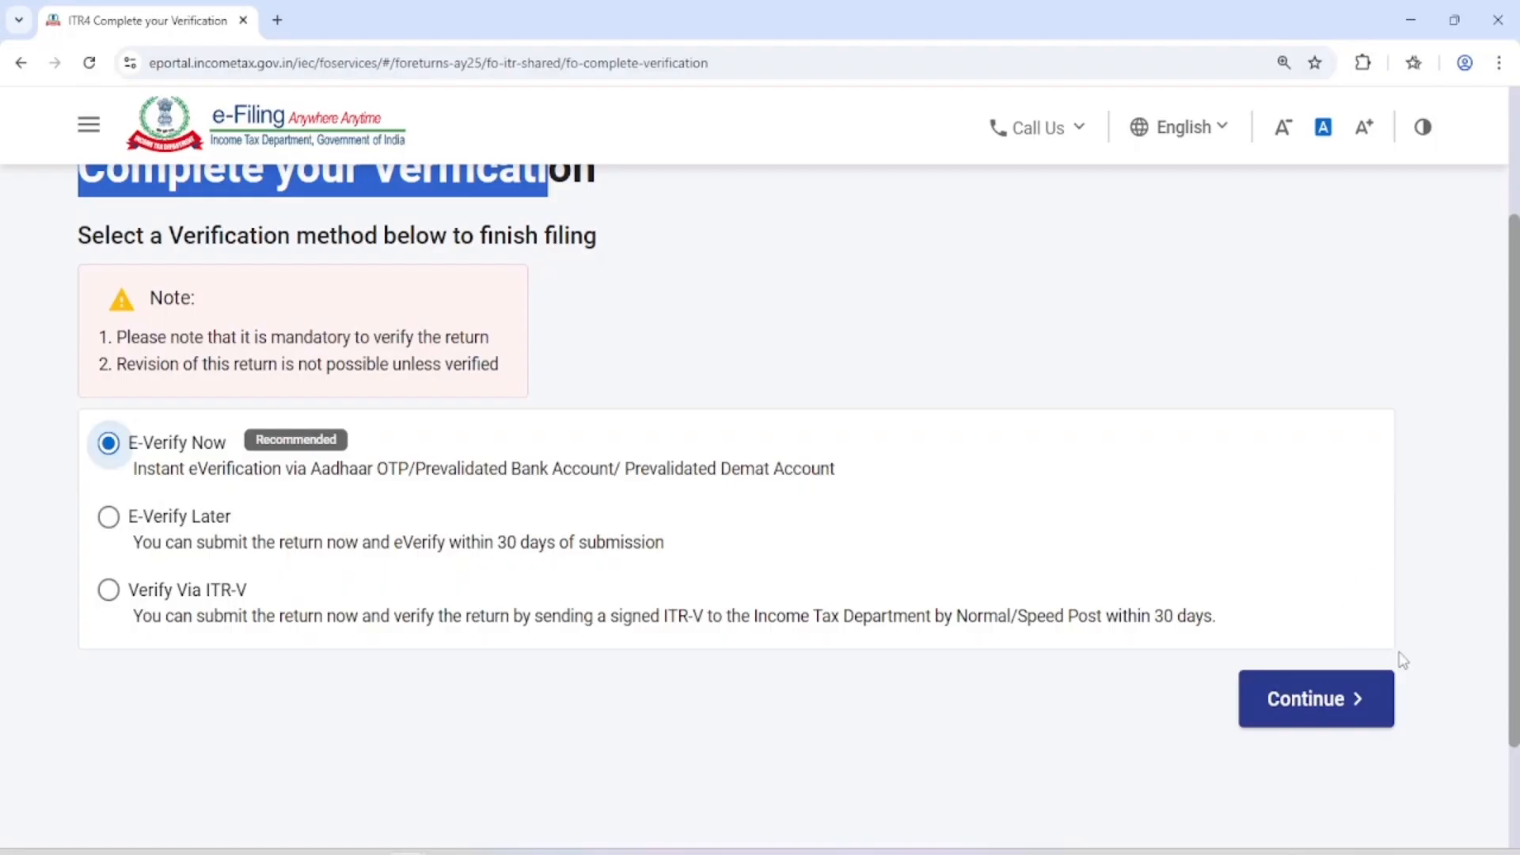
click(1328, 700)
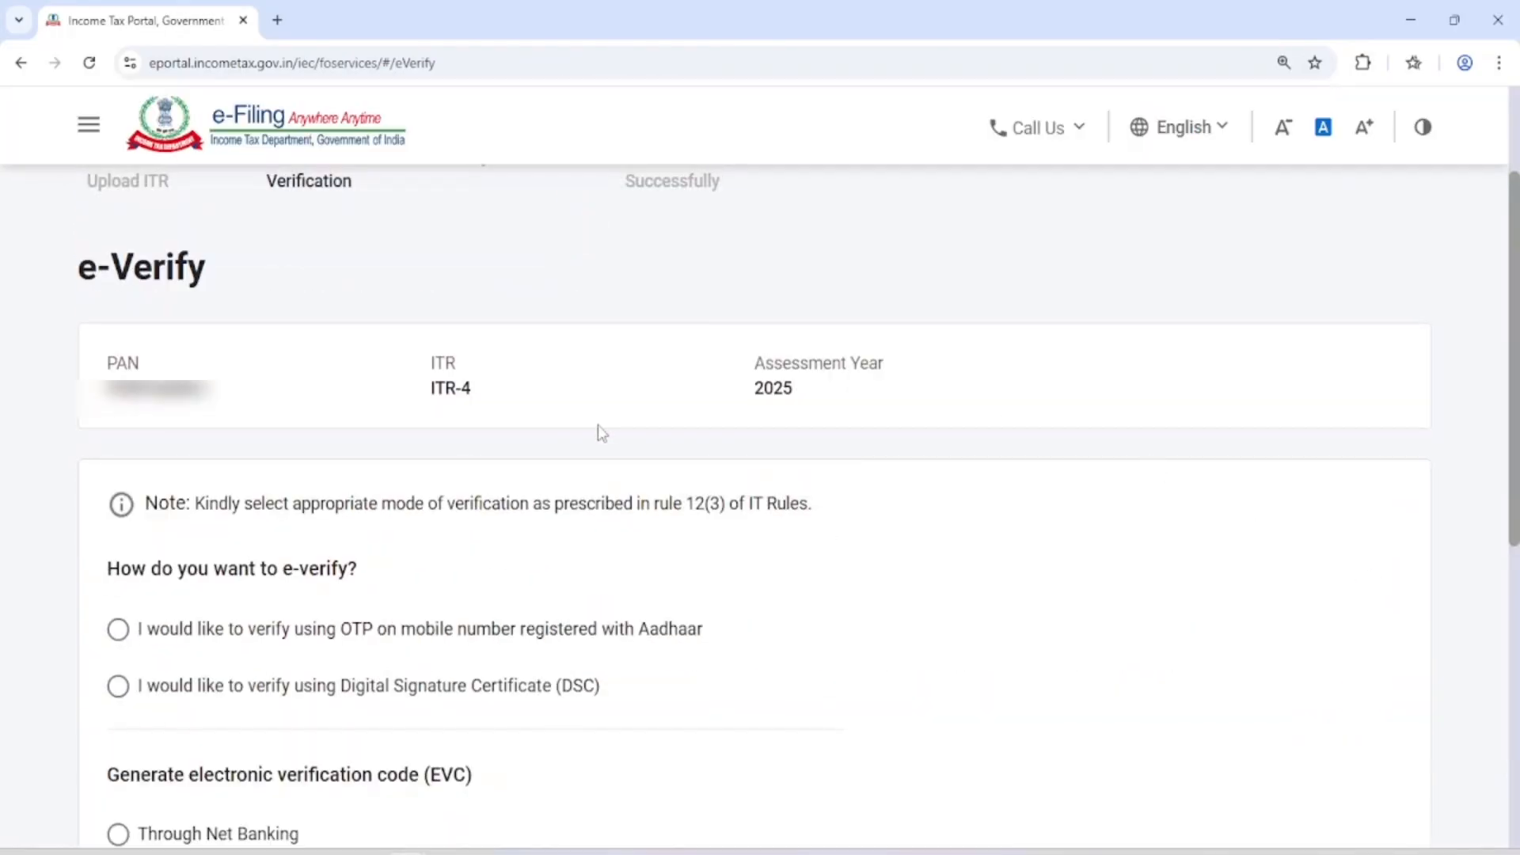
Review the e-verification modes, choose OTP on the mobile number registered with Aadhaar, and continue
drag(80, 475, 526, 491)
click(546, 484)
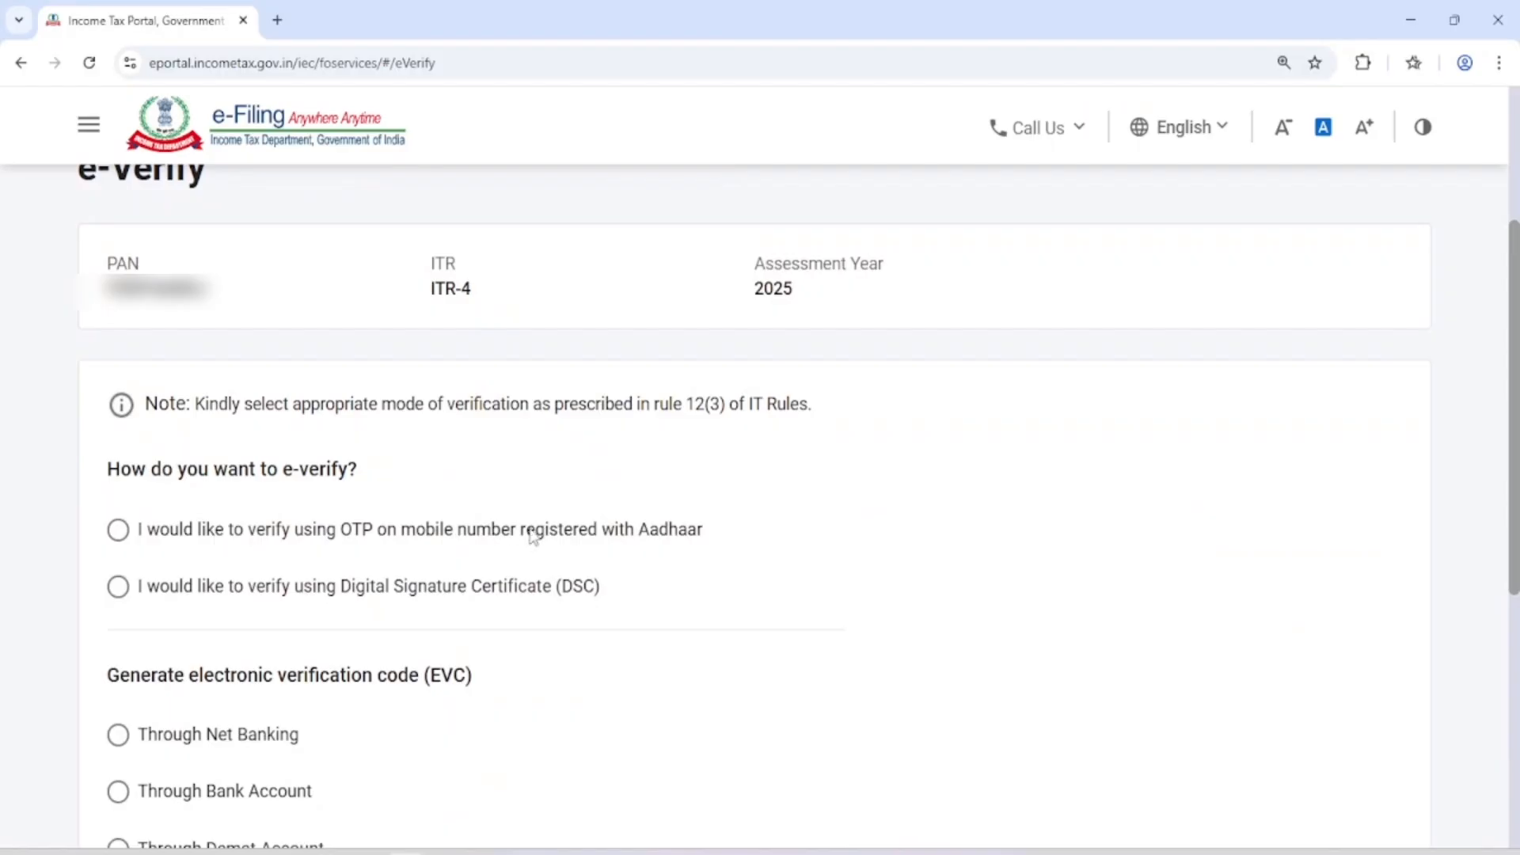
scroll(265, 618, down, 3)
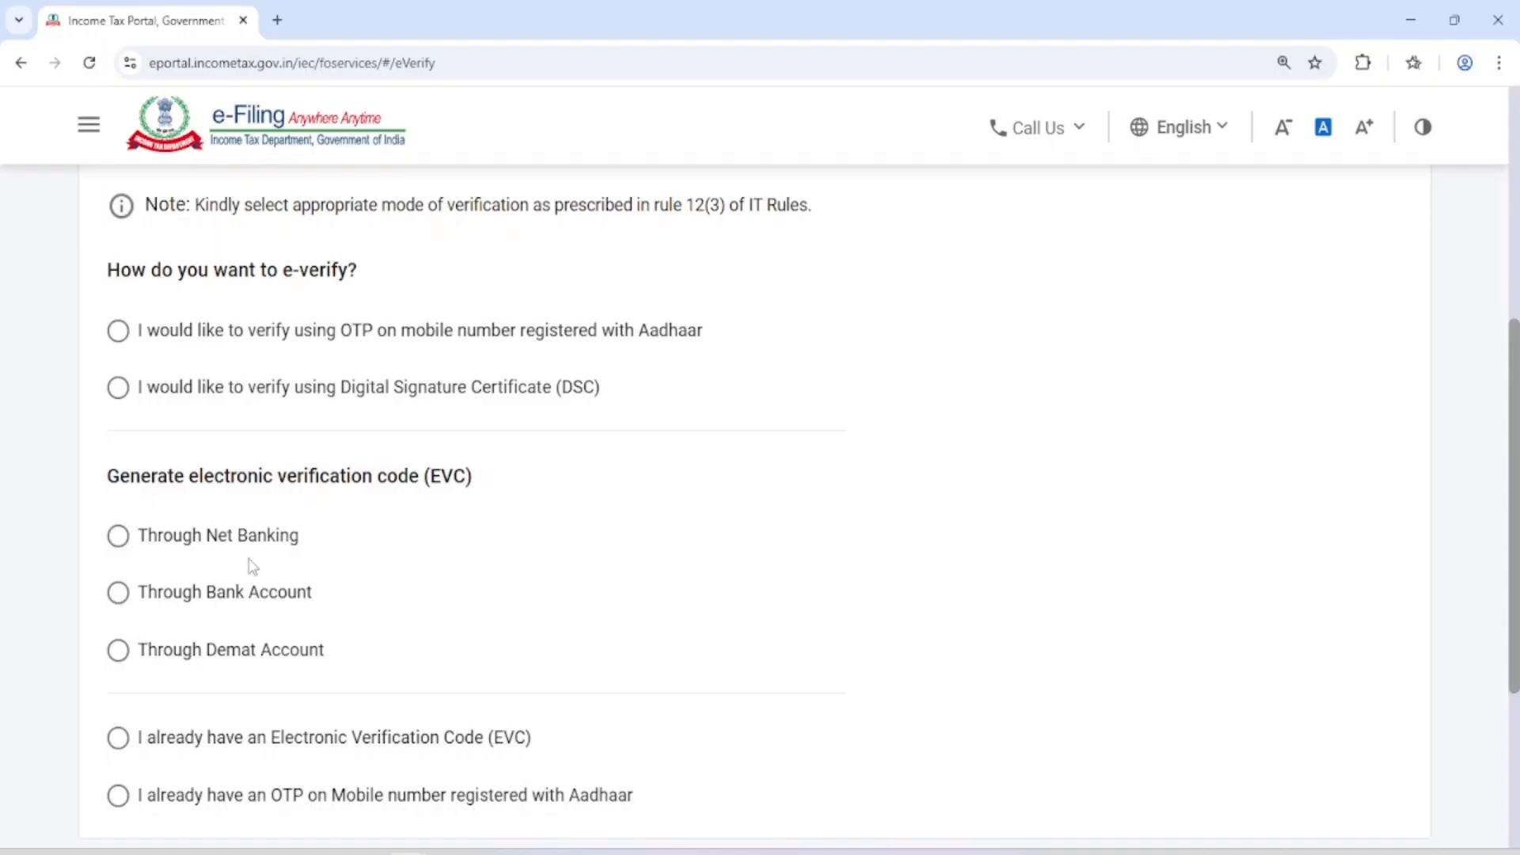
scroll(252, 566, down, 1)
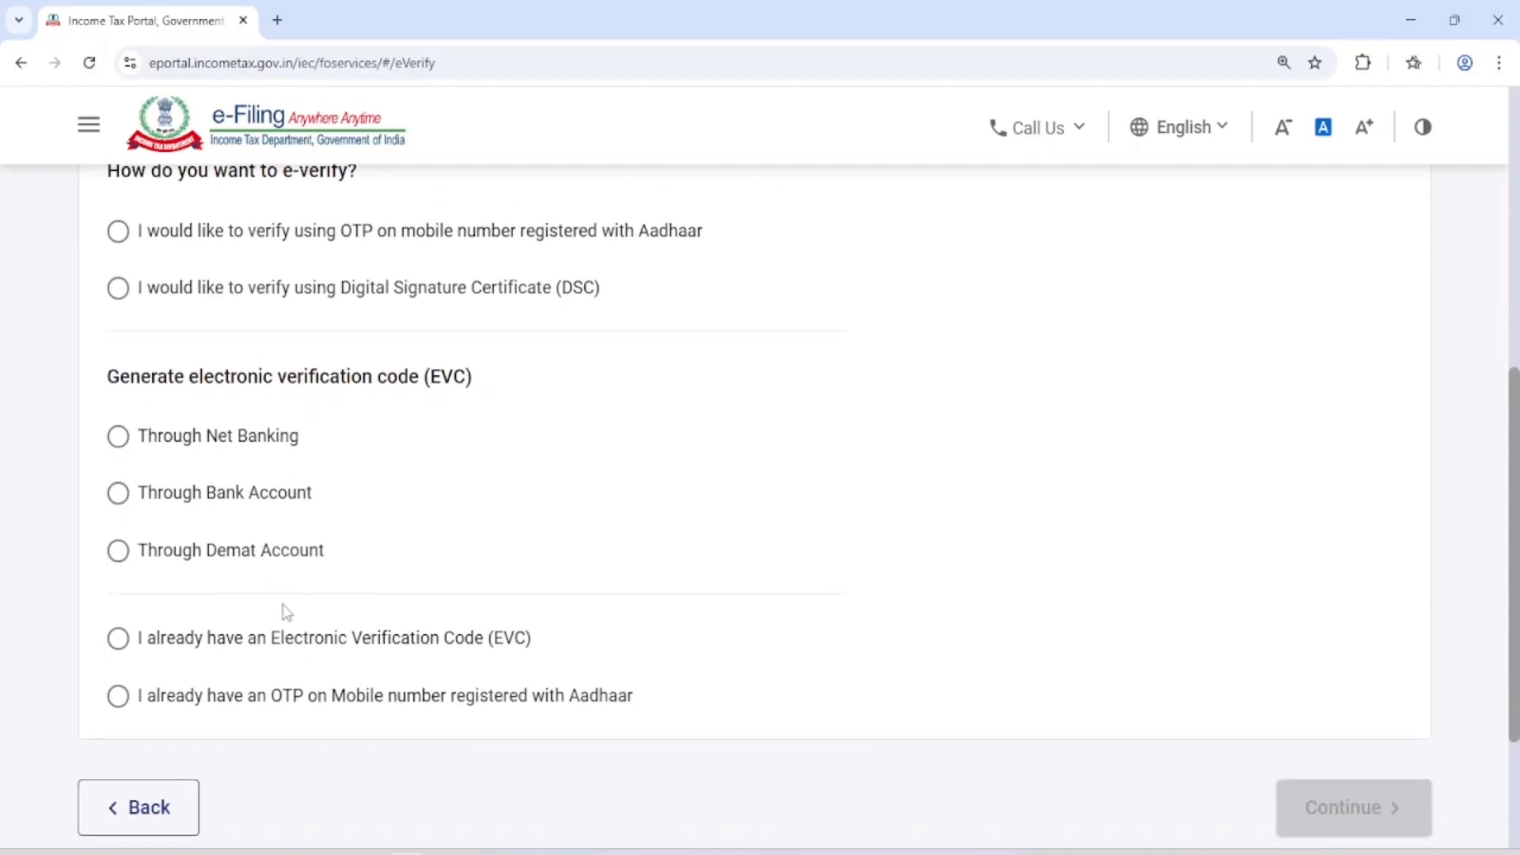
scroll(413, 704, up, 1)
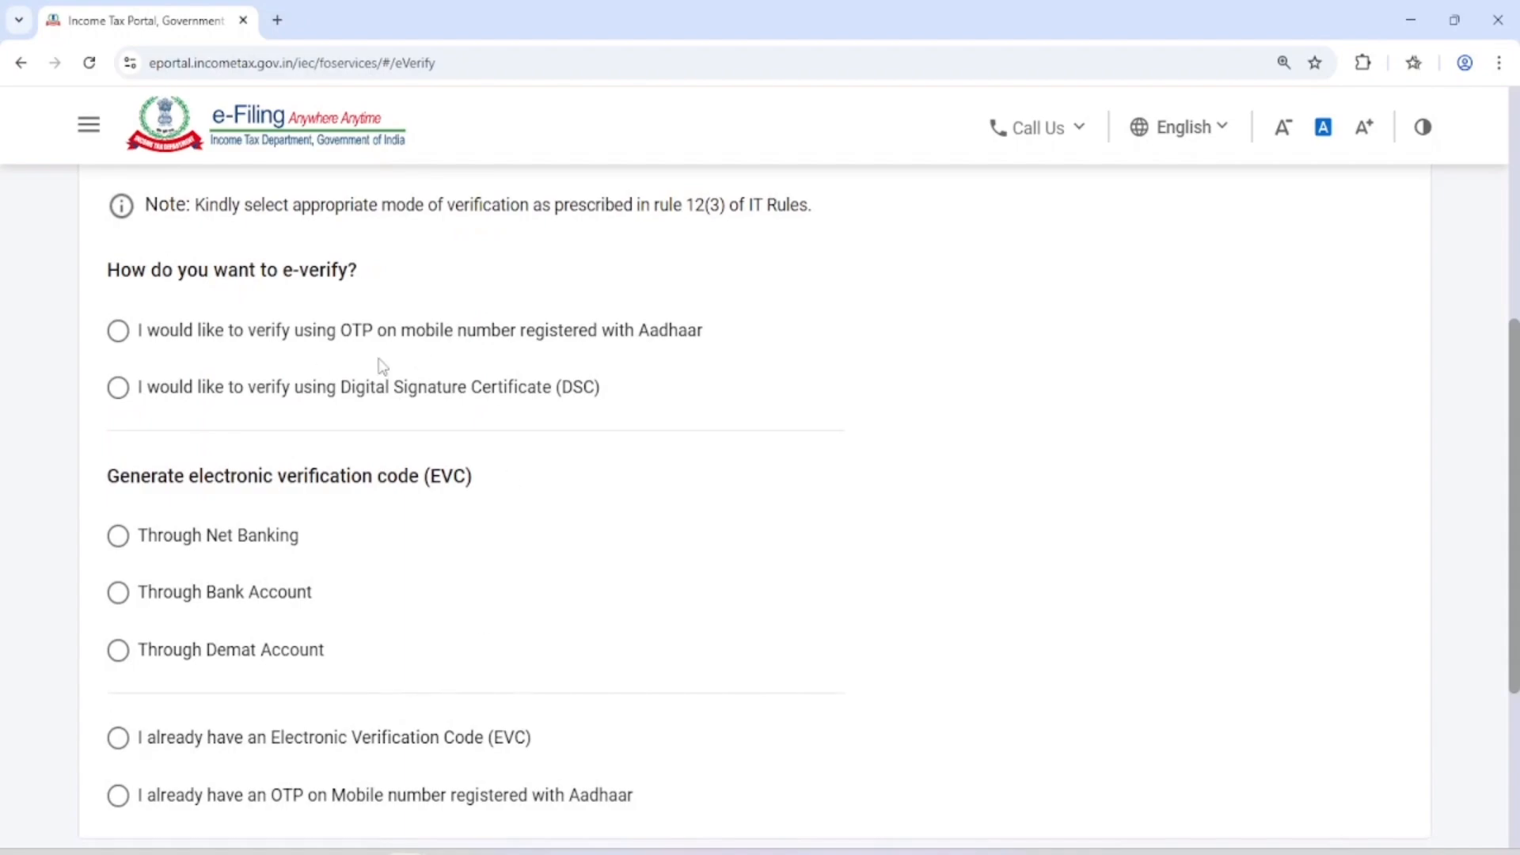
click(417, 330)
scroll(977, 486, down, 4)
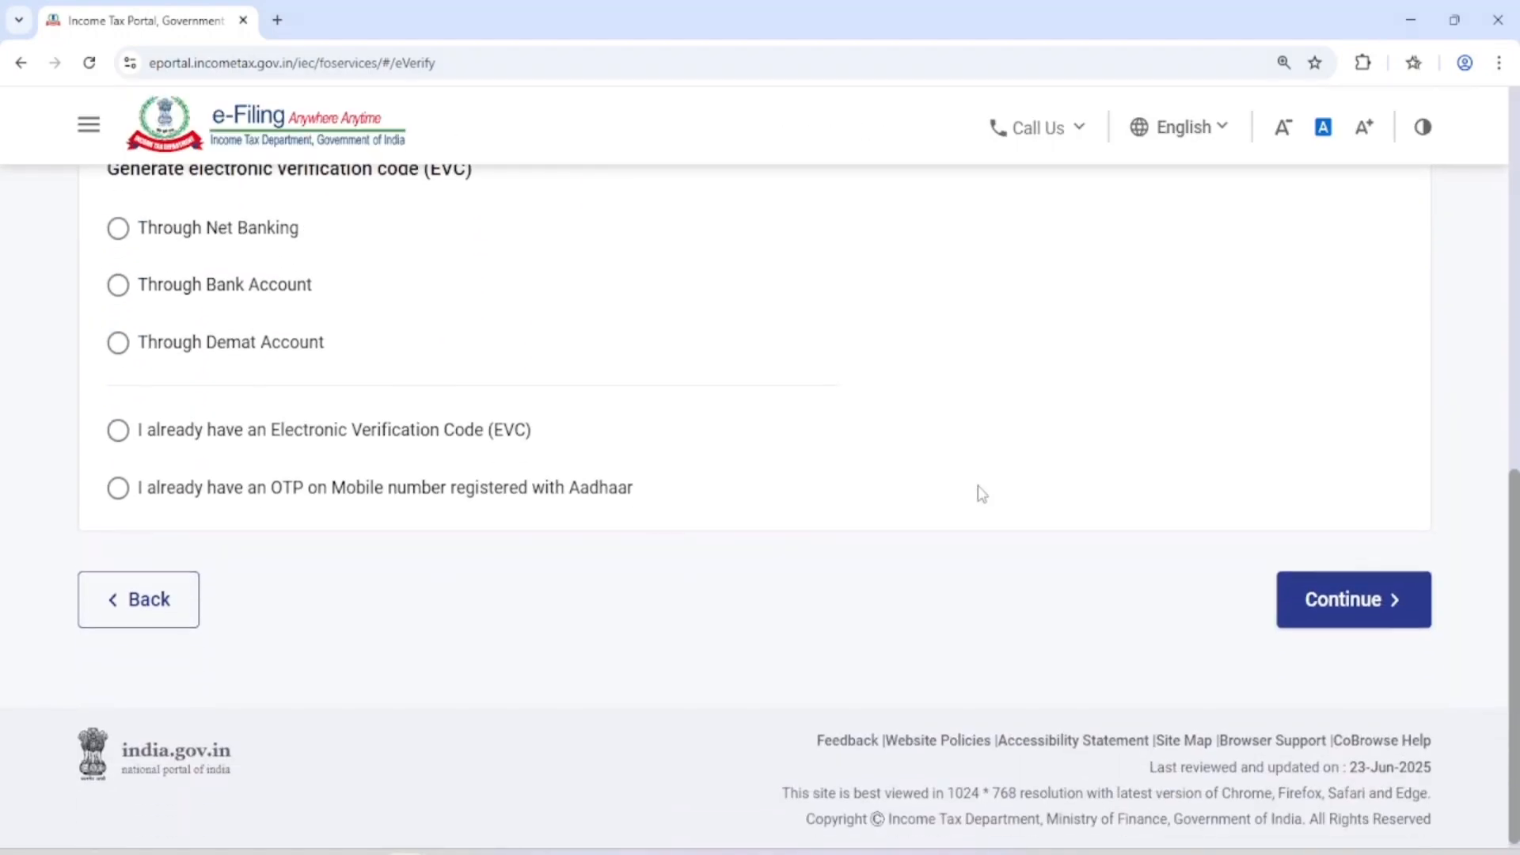
click(1389, 605)
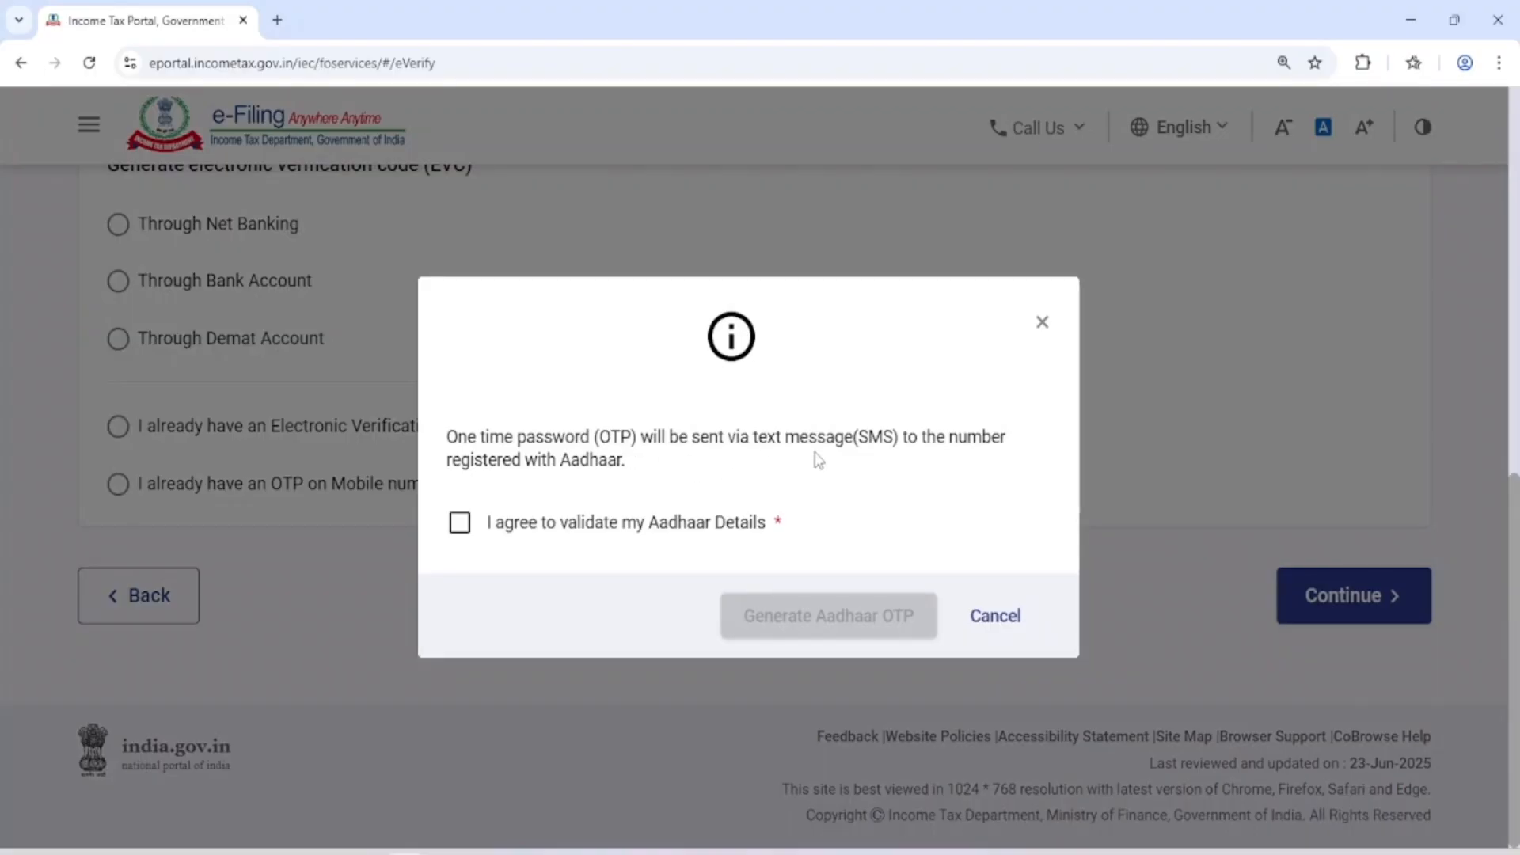
Agree to validate the Aadhaar details, generate the Aadhaar OTP and go to the OTP entry field
click(460, 524)
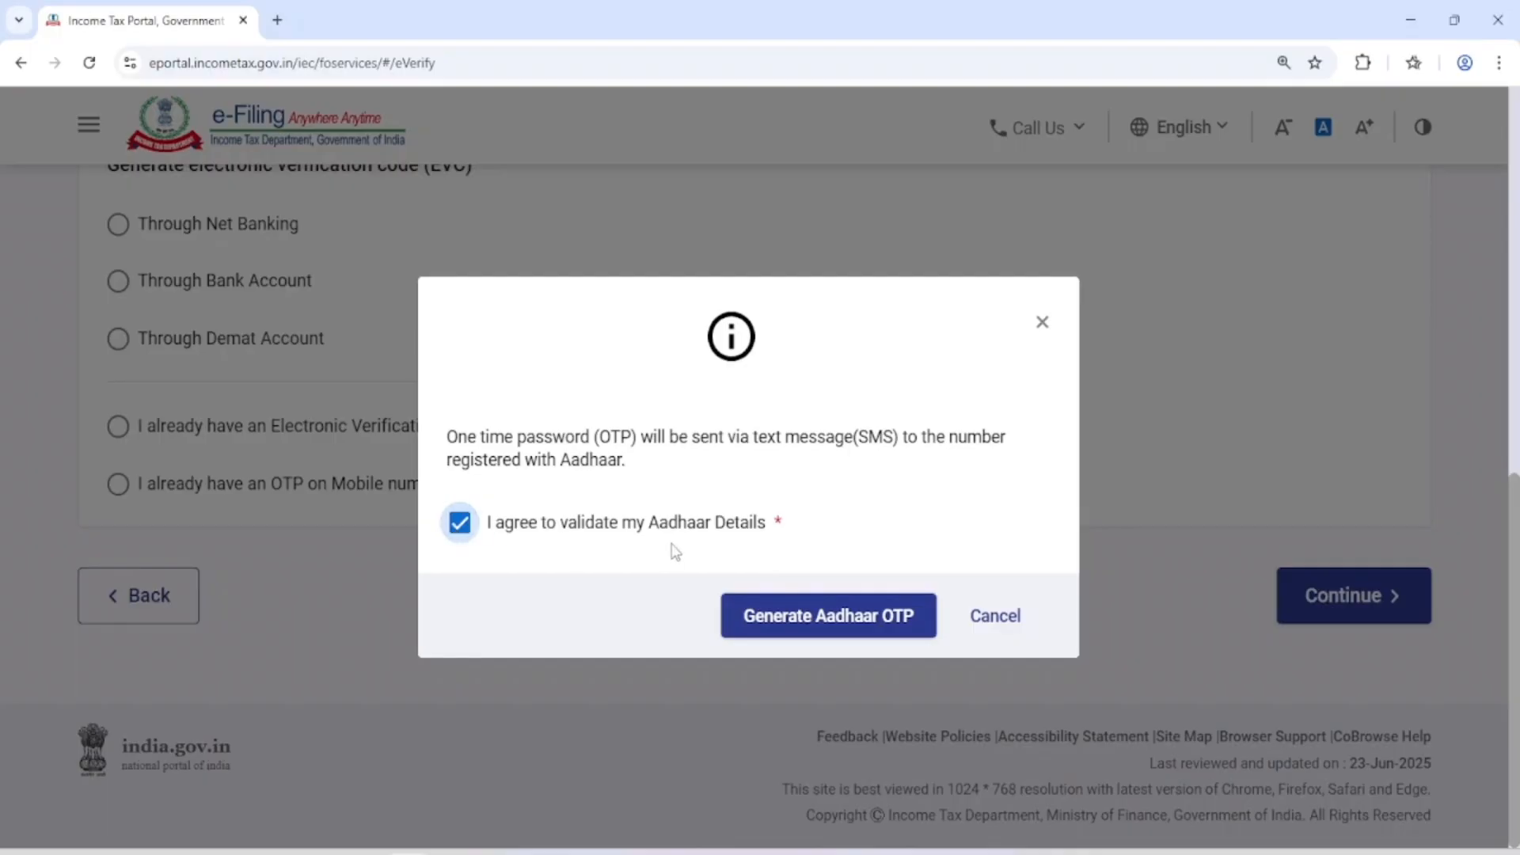
click(826, 631)
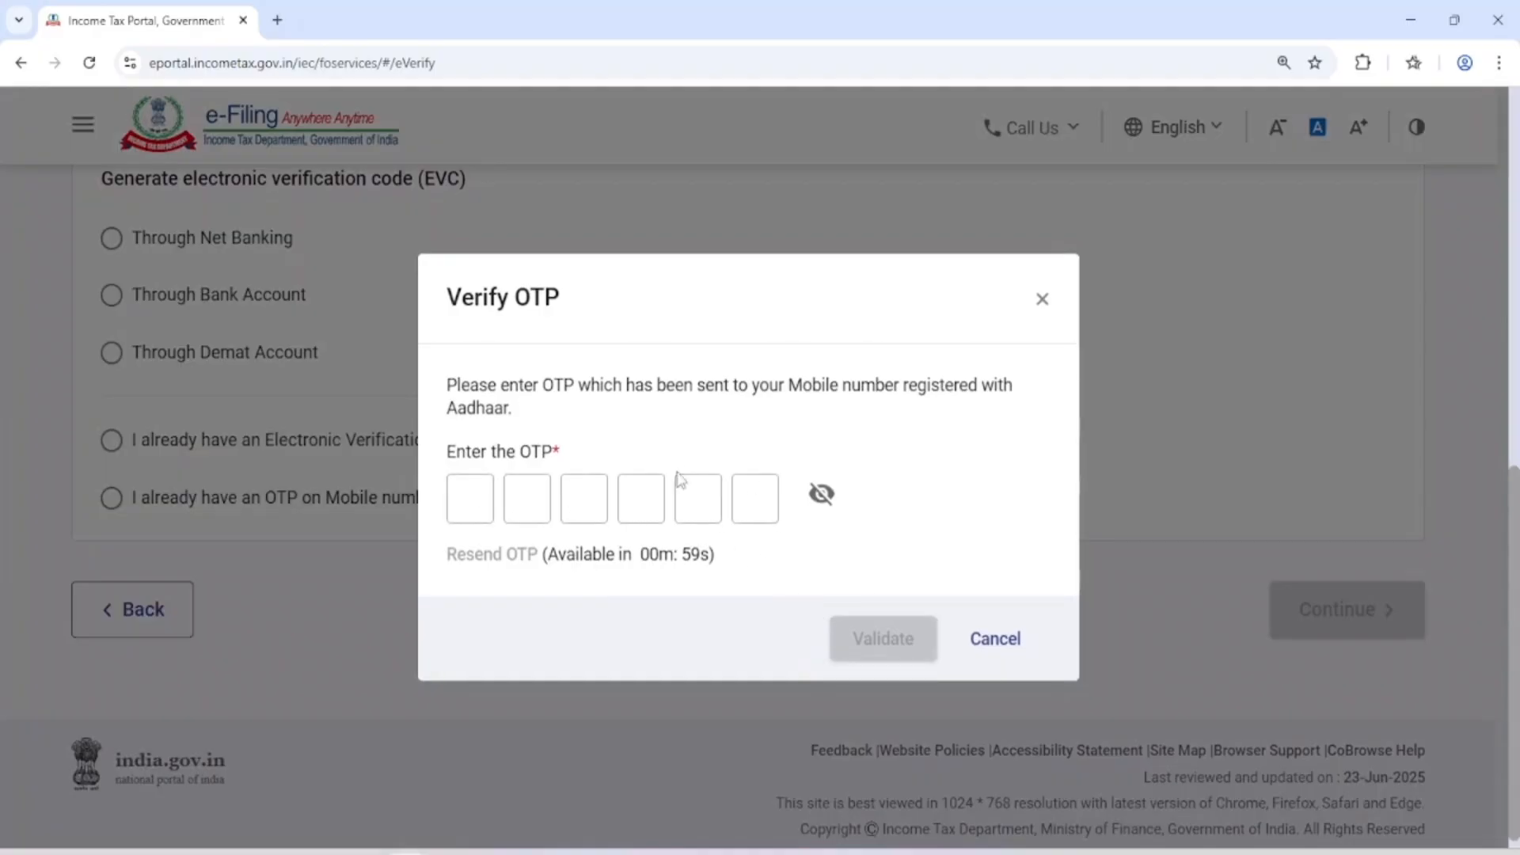
drag(446, 298, 573, 315)
click(477, 507)
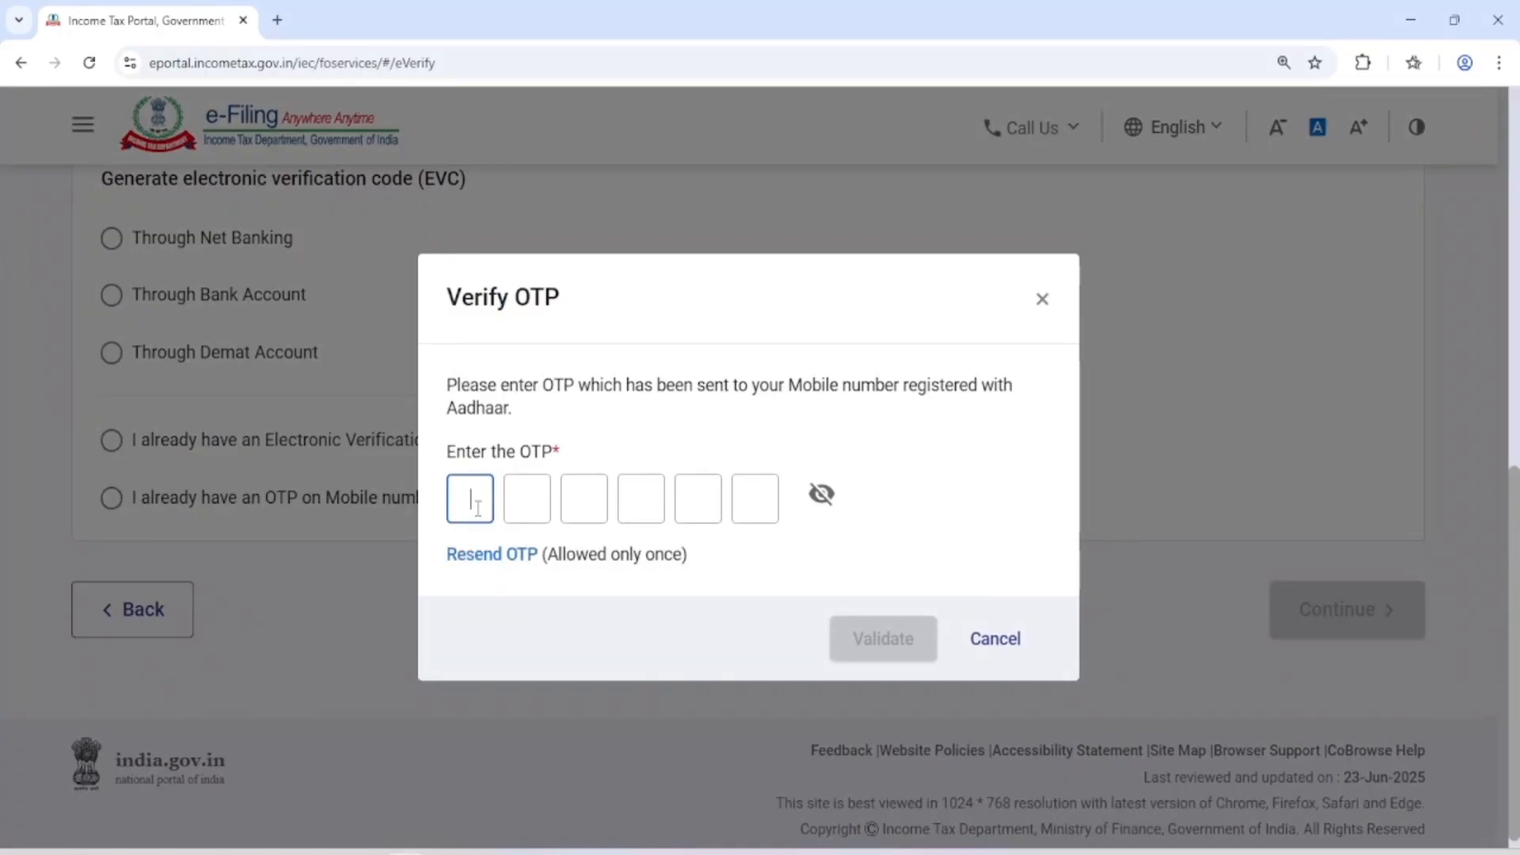
click(736, 721)
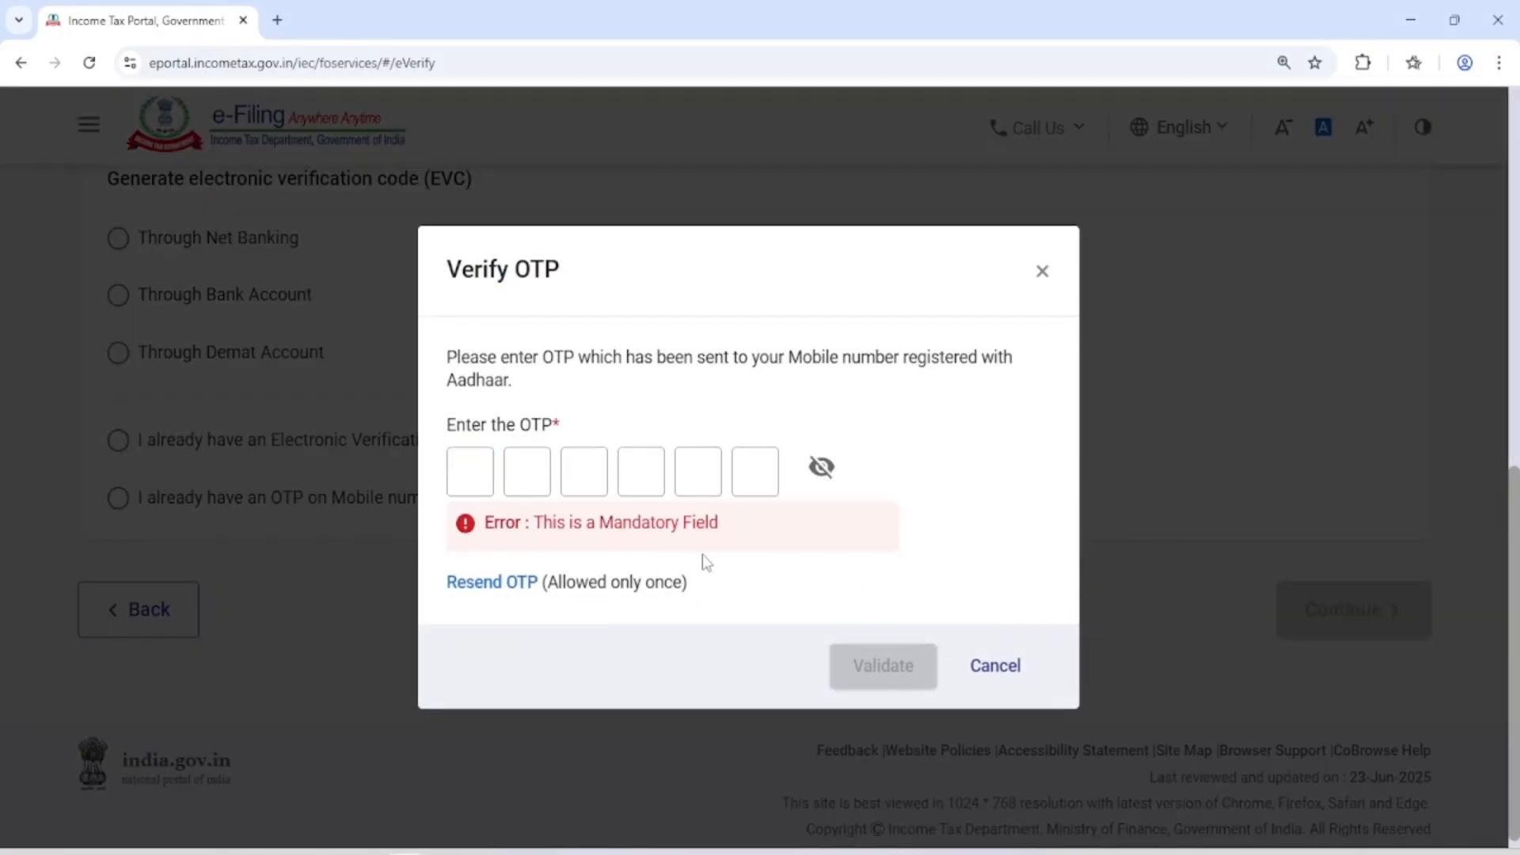